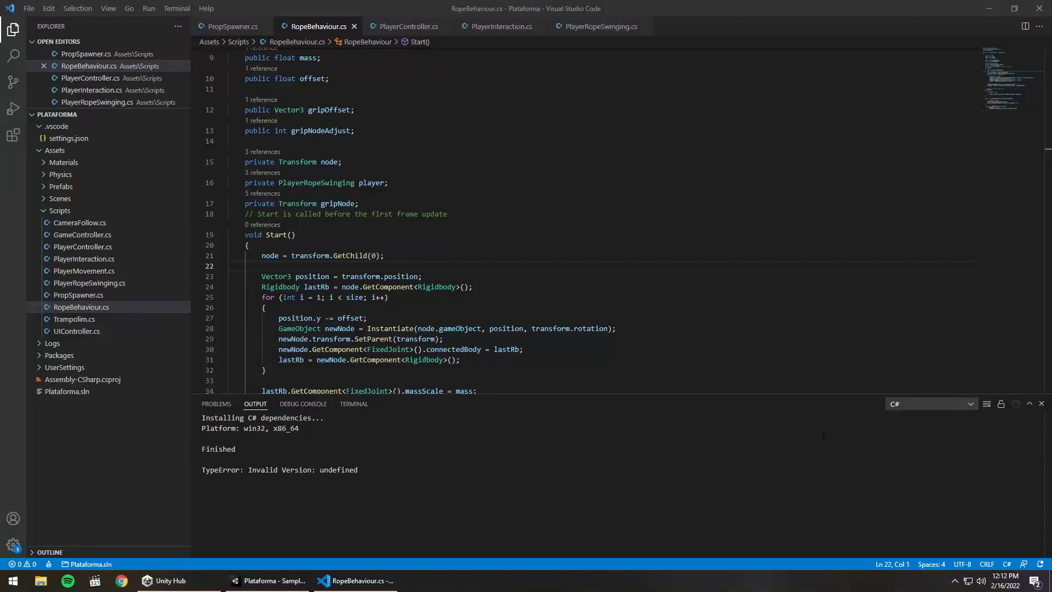
Step: Switch from VS Code back to the Unity editor showing SampleScene
click(267, 581)
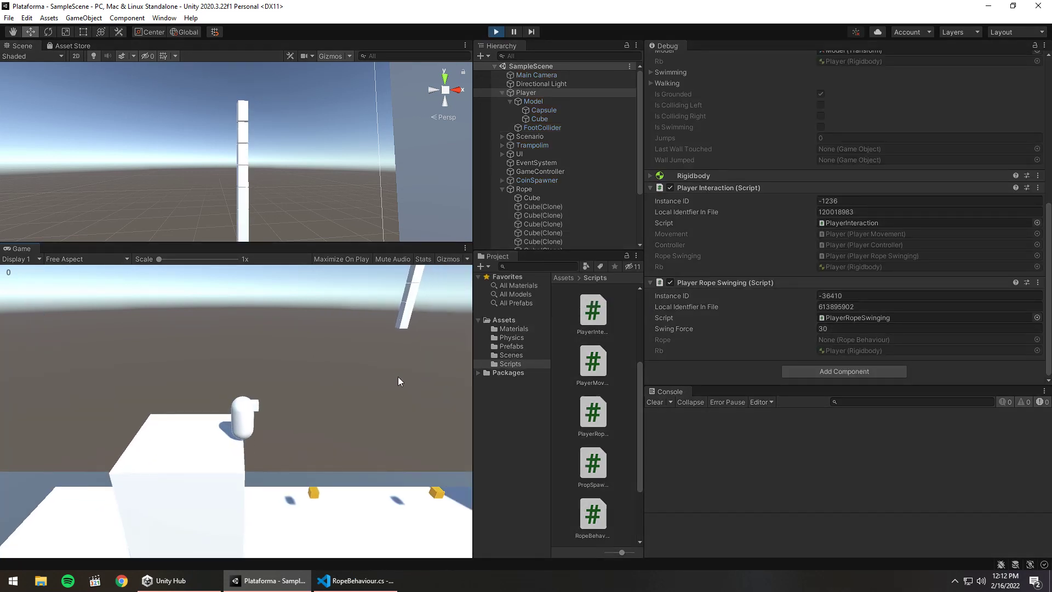
Step: Walk the player right and jump onto the rope so it hangs and swings
key(d)
key(space)
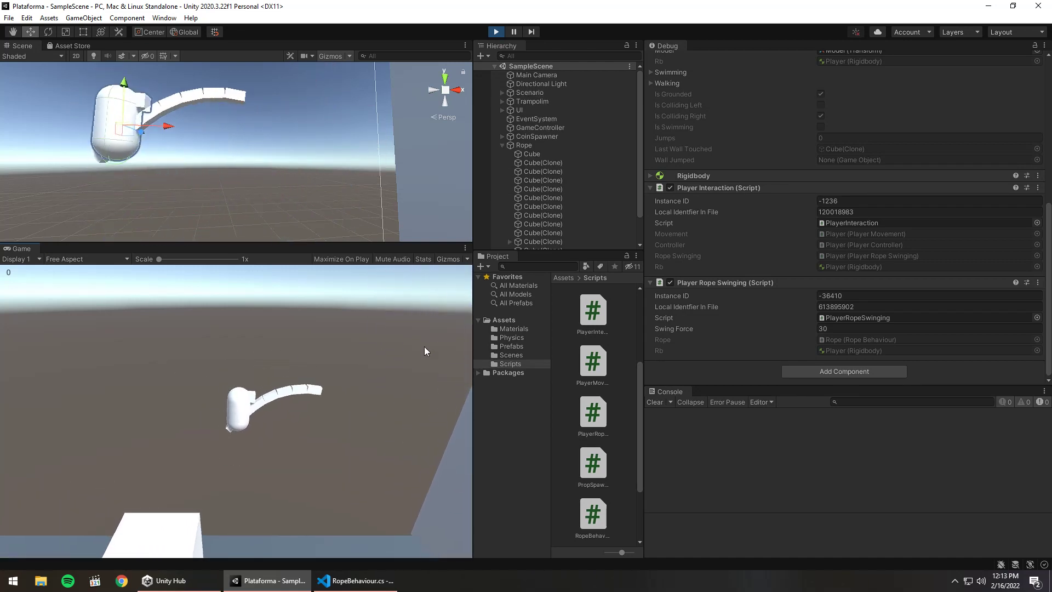
Step: Stop Play, select Rope, switch the Inspector to Normal, set Size to 50, and replay
click(496, 32)
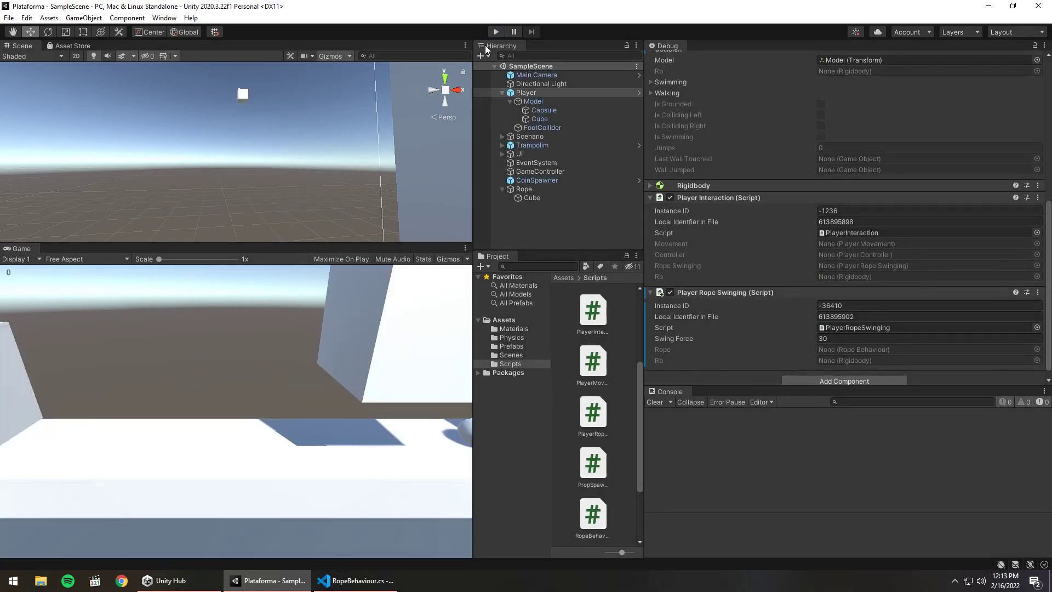
click(533, 197)
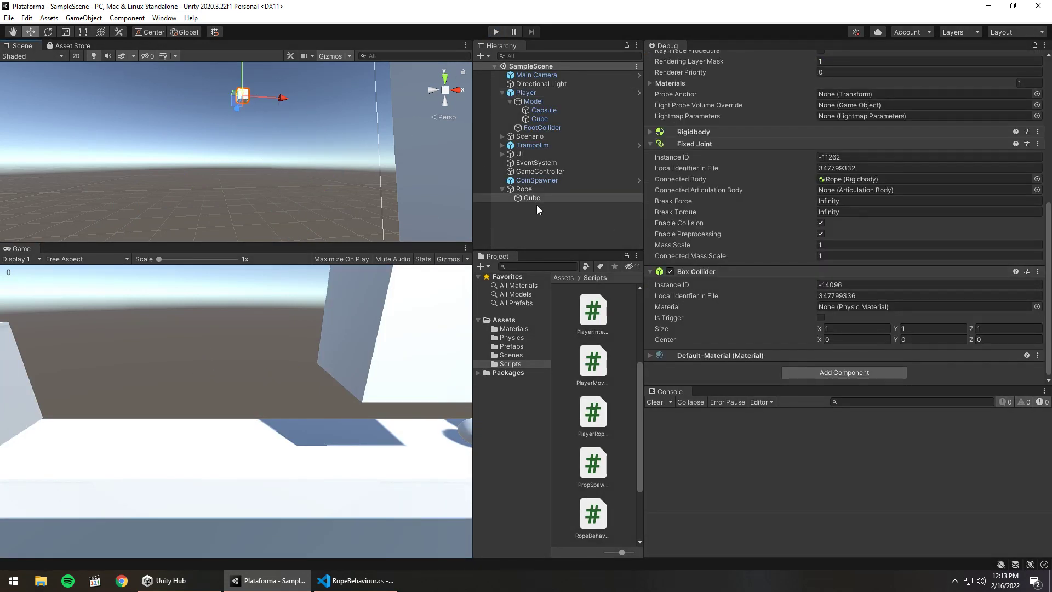
click(525, 189)
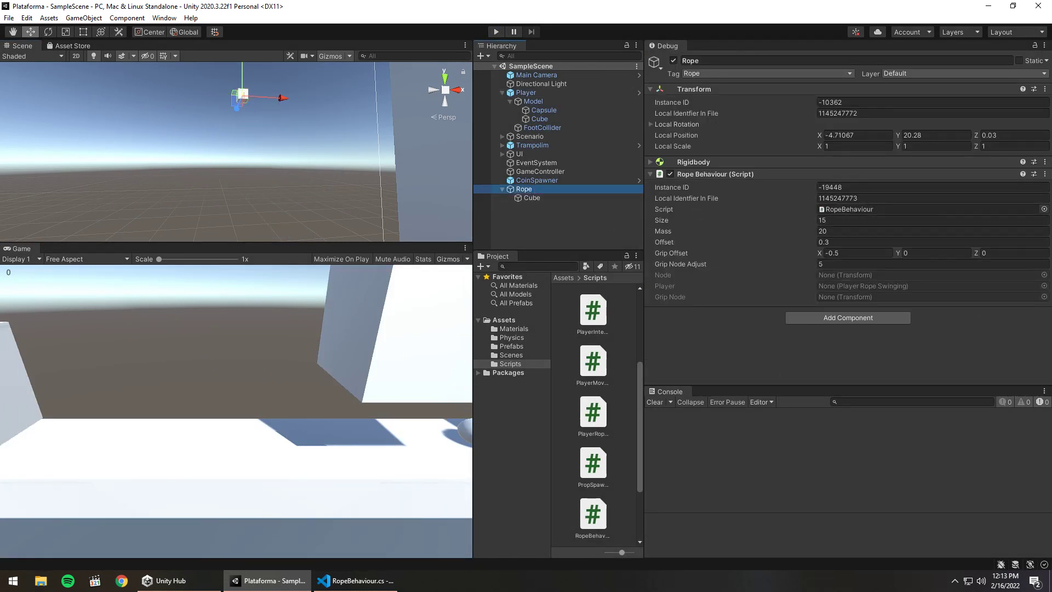
click(1044, 46)
click(999, 68)
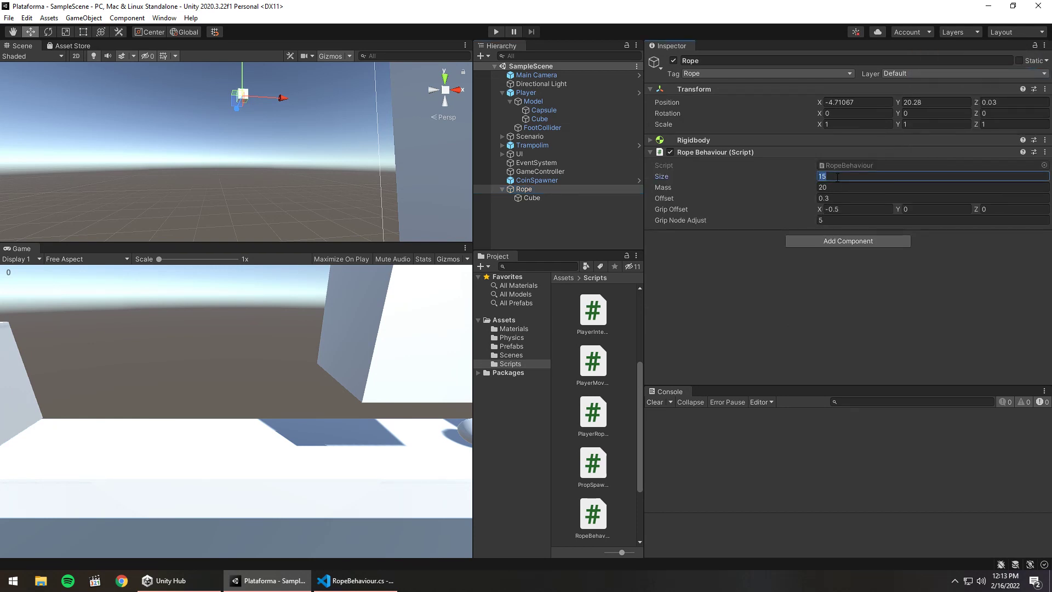
text(50)
click(494, 32)
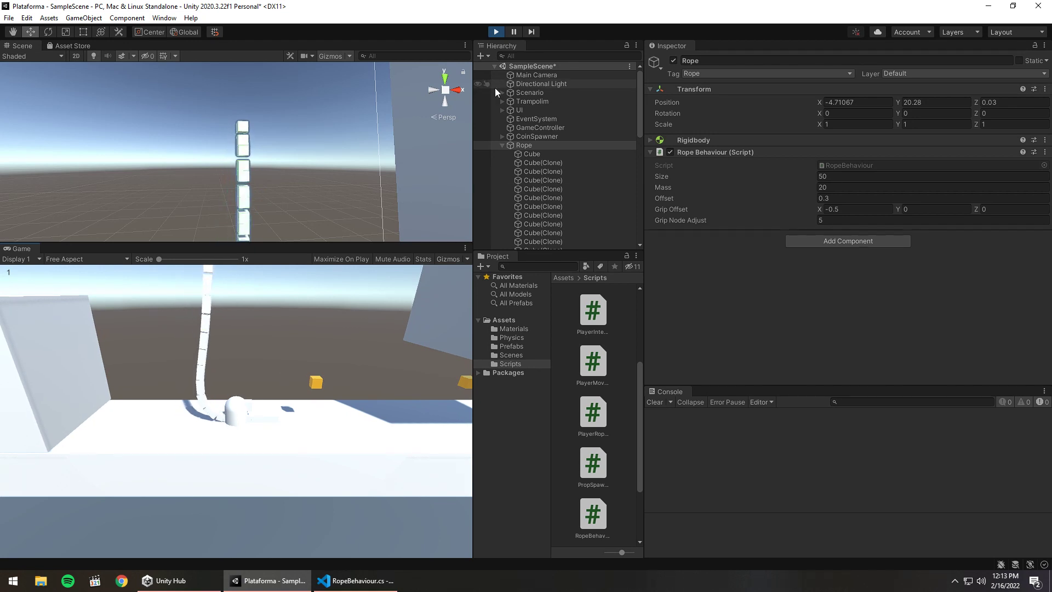
Step: Stop the run, change Rope Behaviour Size to 30, and play again
click(496, 32)
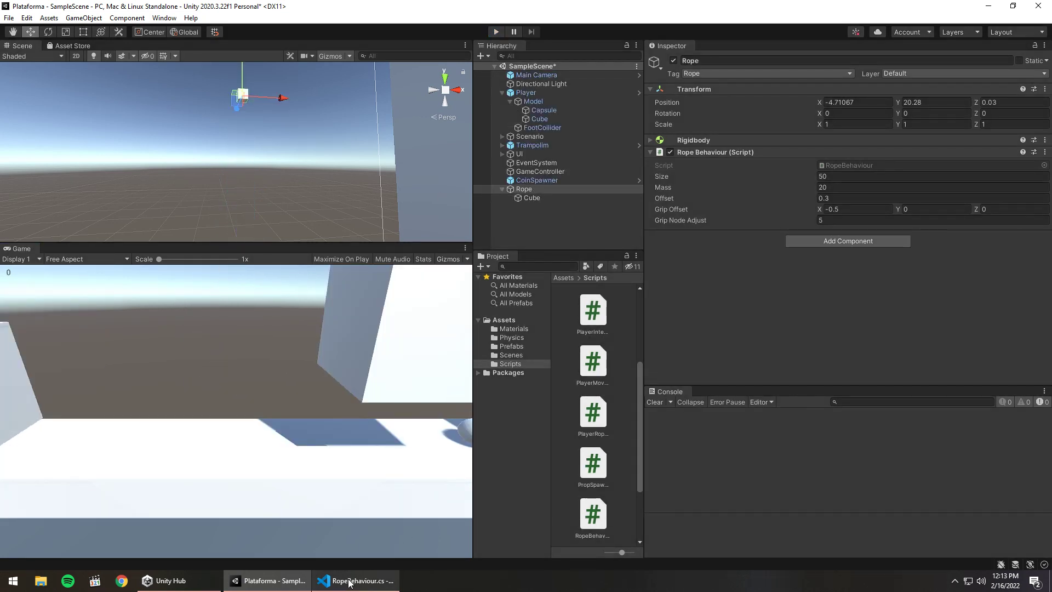
text(30)
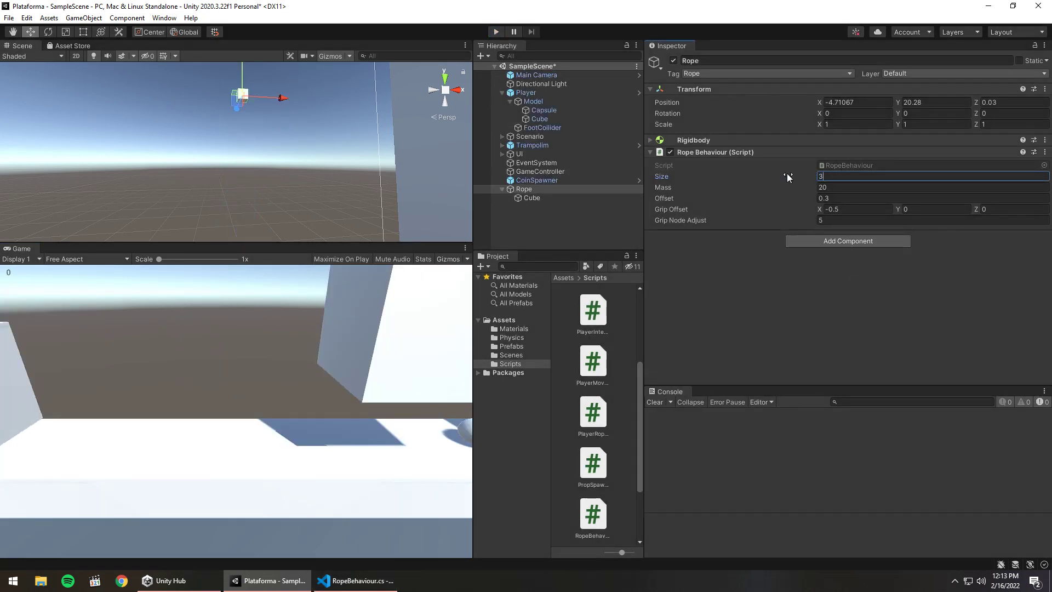
click(496, 32)
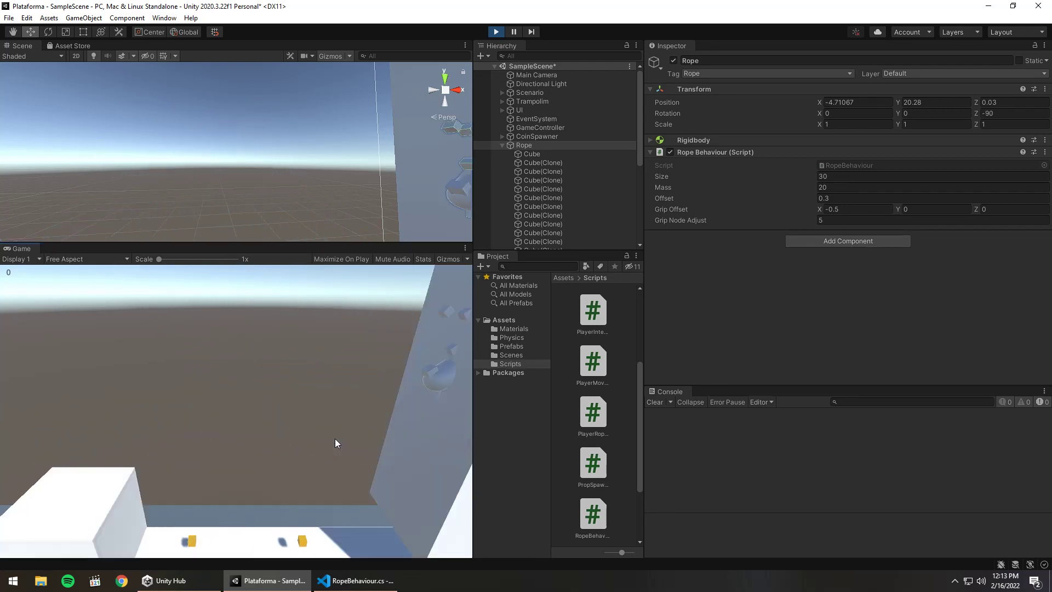
Step: Run several start-and-stop Play tests of swinging on the 30-node rope
click(497, 31)
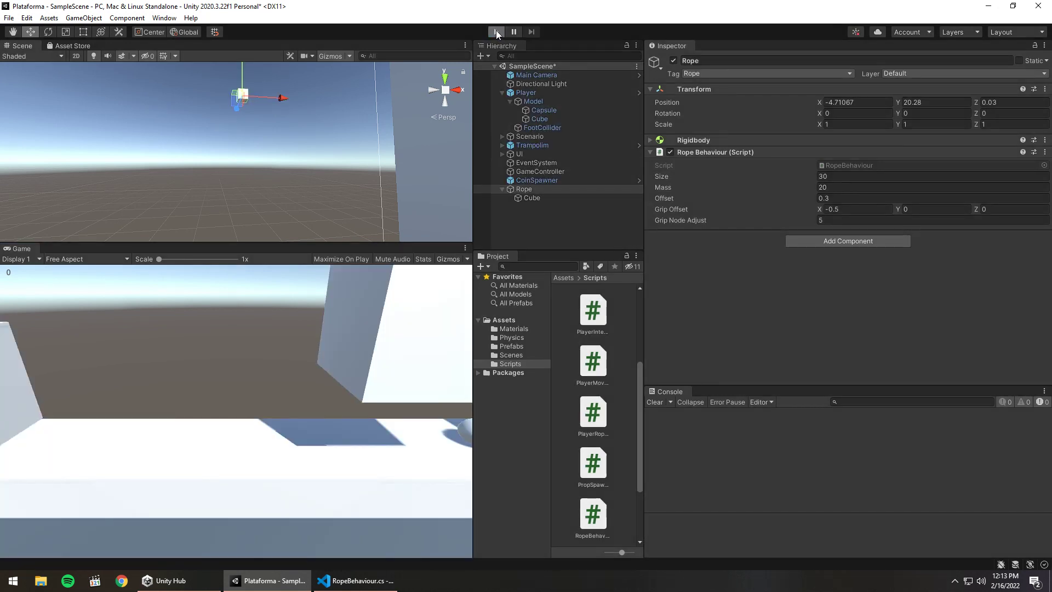
key(ctrl+p)
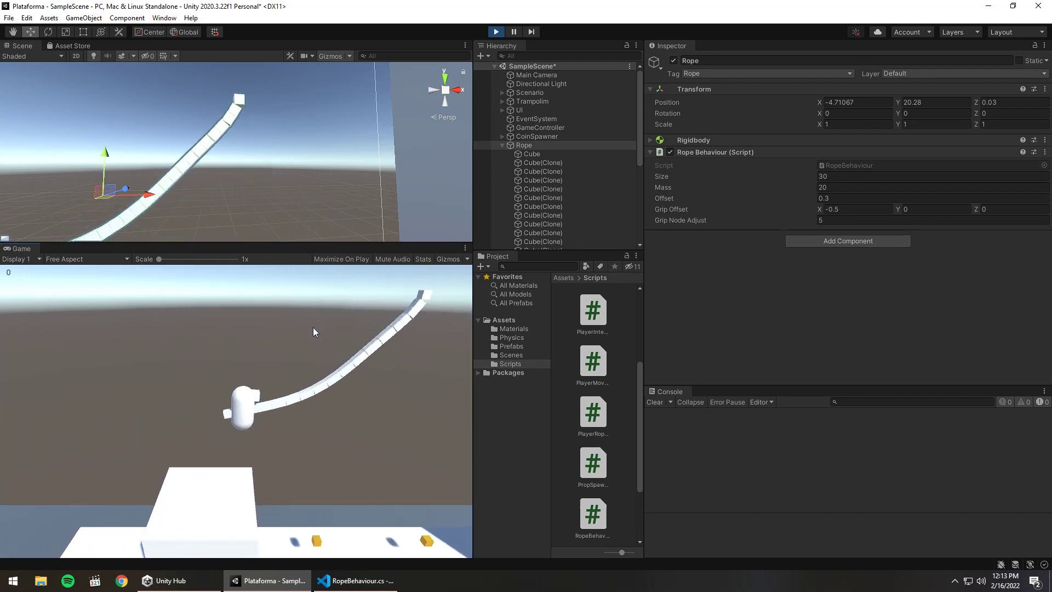
click(498, 32)
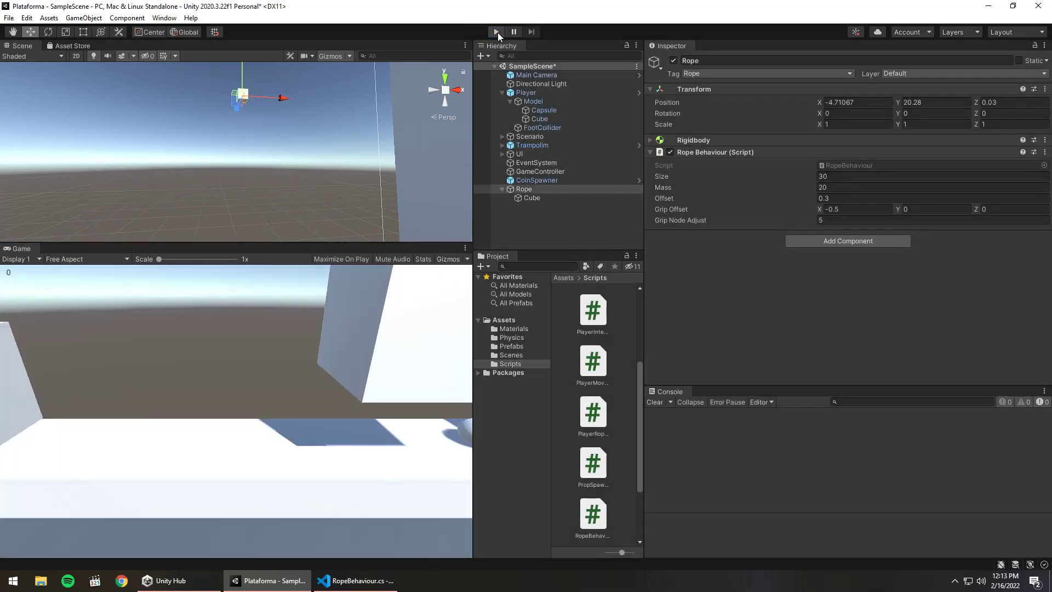
click(490, 31)
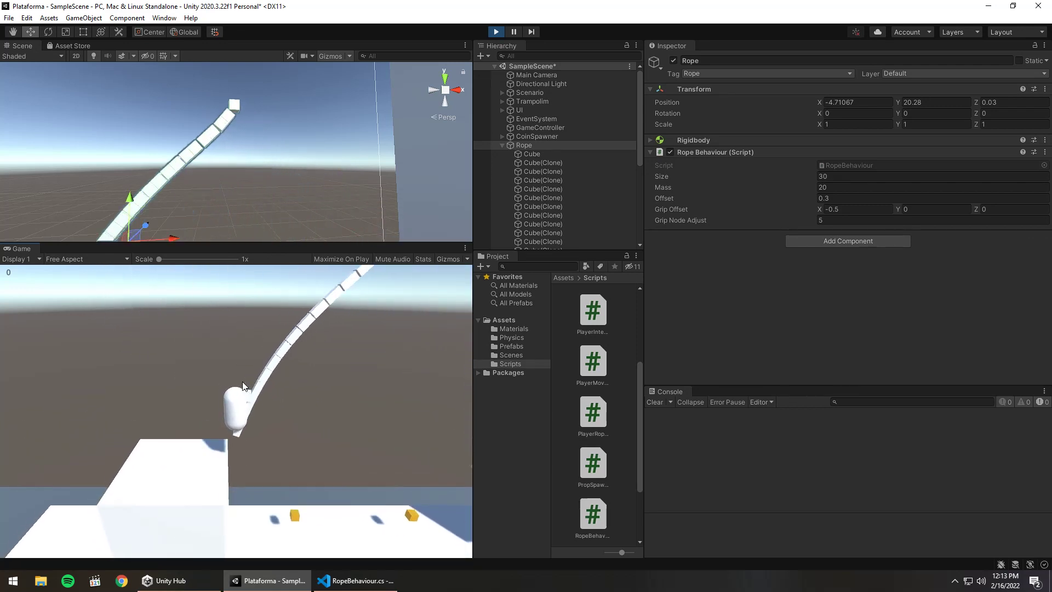
click(496, 32)
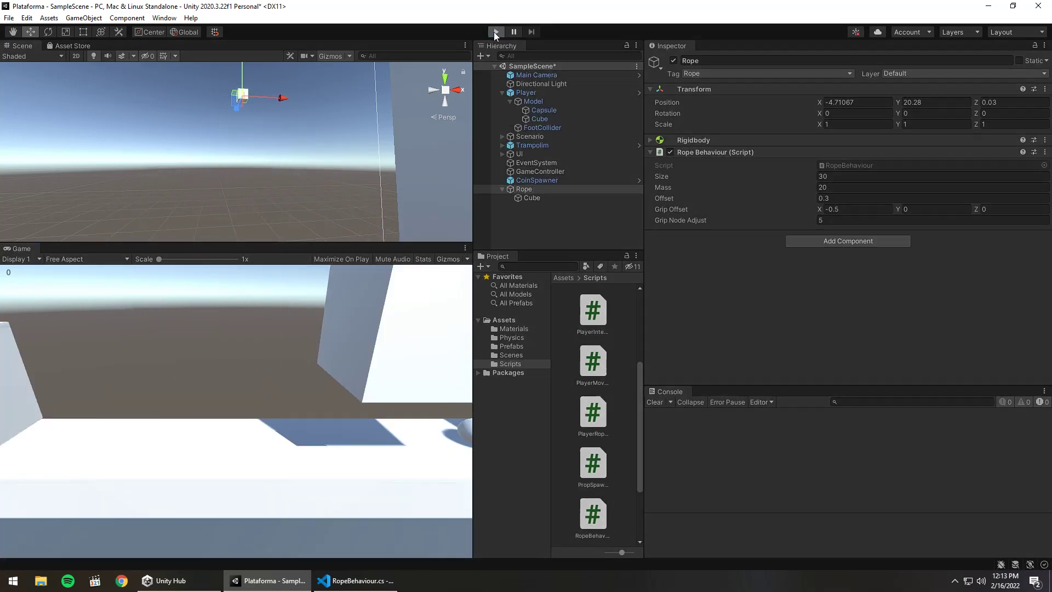
key(ctrl+p)
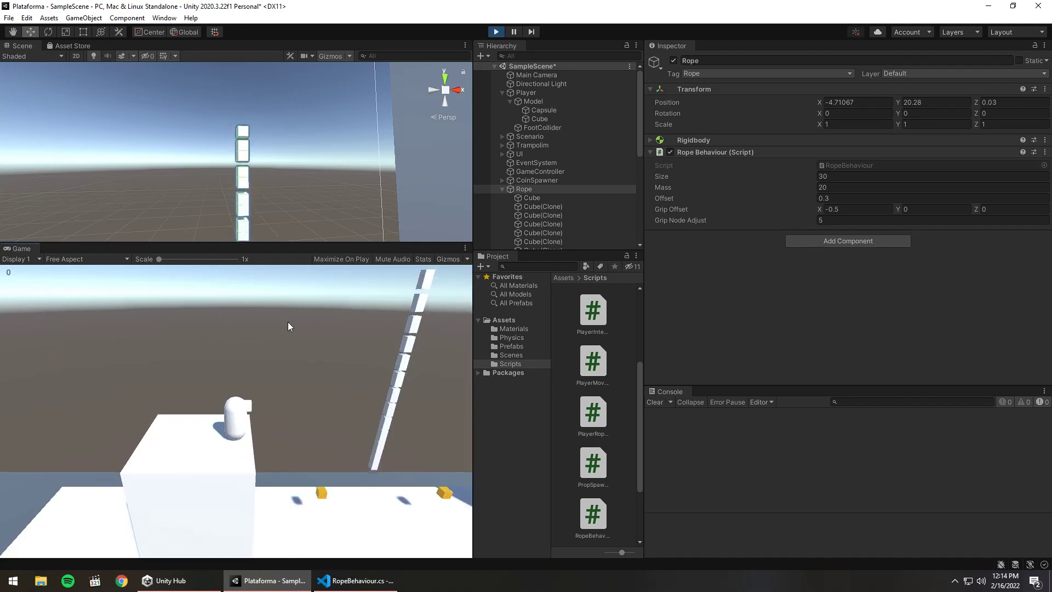
click(497, 32)
Step: Bring up RopeBehaviour.cs in VS Code at its AttachPlayer and ApplySwing methods
click(377, 576)
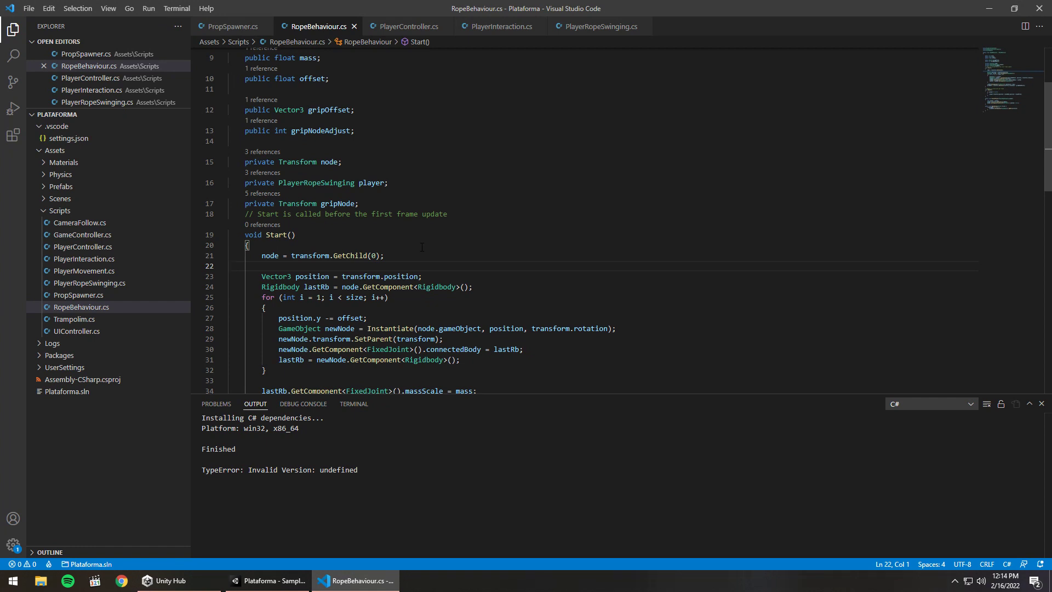
scroll(422, 247, down, 5)
scroll(394, 263, down, 4)
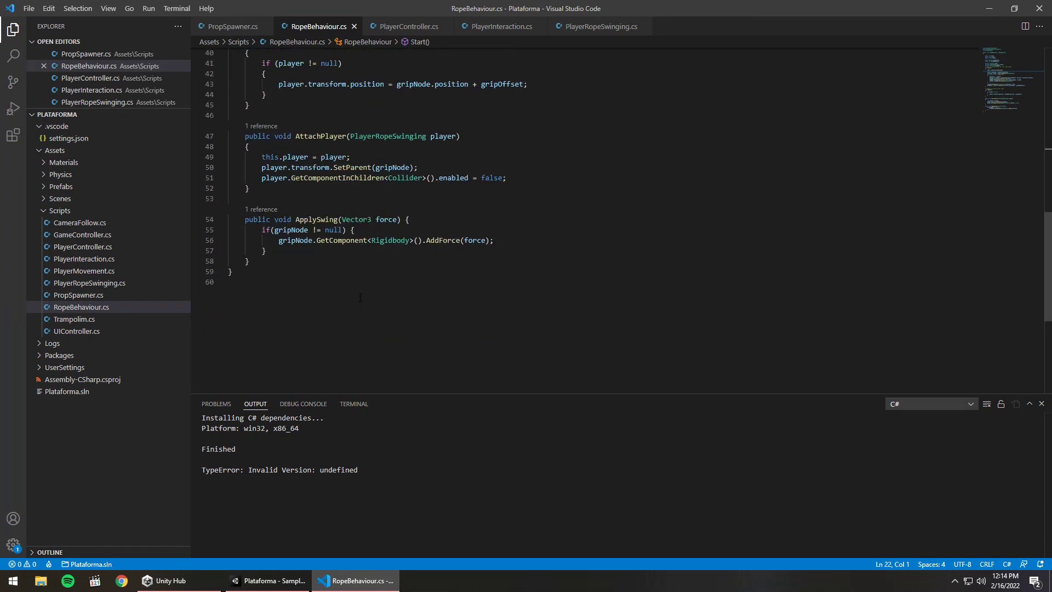
scroll(374, 277, down, 1)
Step: Review the rope lookup and AttachToRope call in PlayerInteraction's OnCollisionEnter
click(498, 29)
click(331, 233)
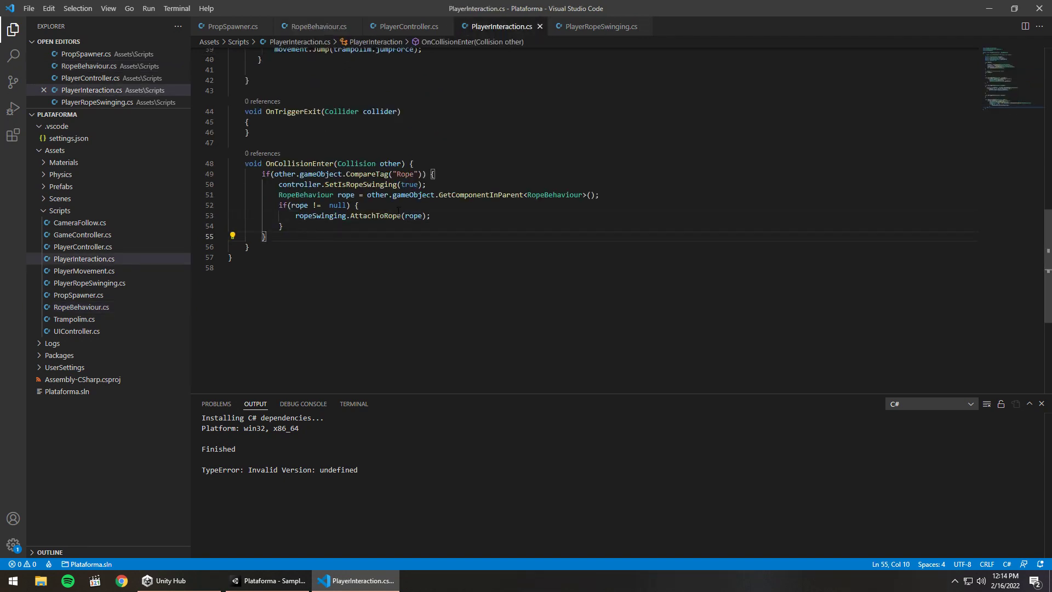
click(433, 216)
click(405, 185)
drag(635, 195, 279, 195)
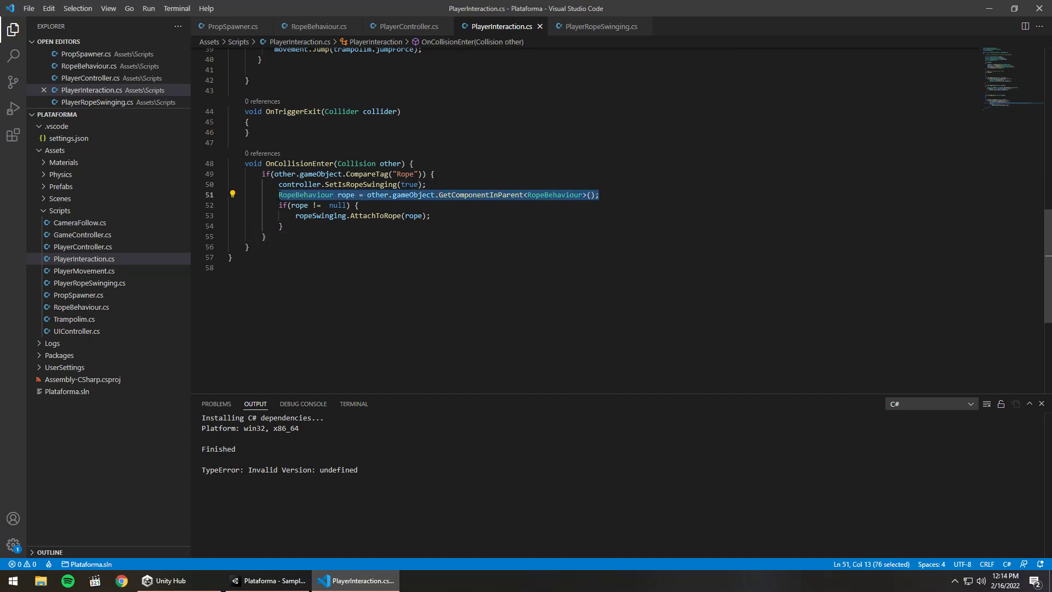
click(393, 247)
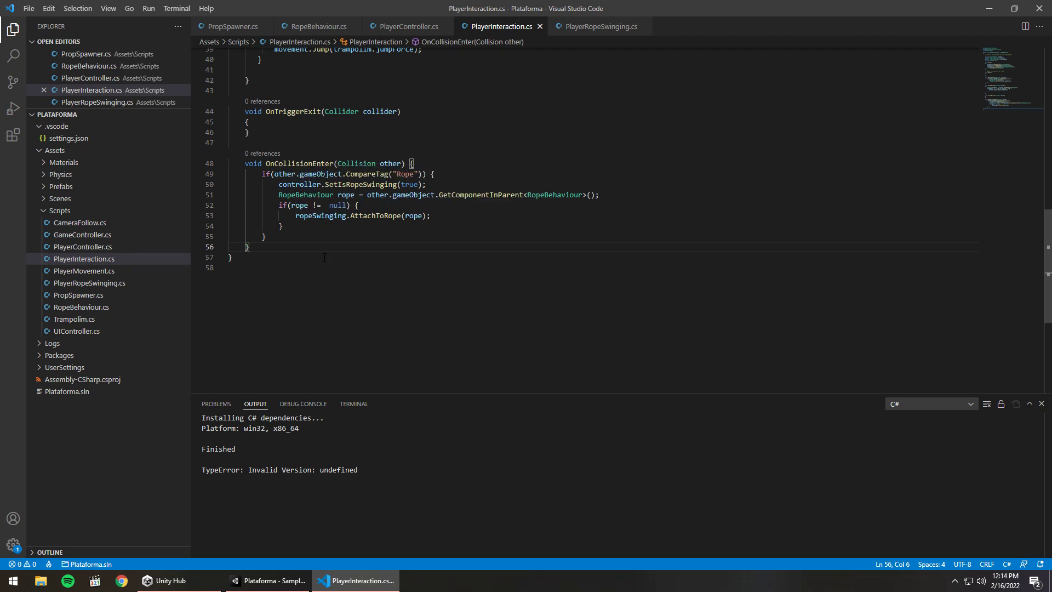
Step: Pass other.gameObject as a second AttachToRope argument and go to its definition
click(422, 216)
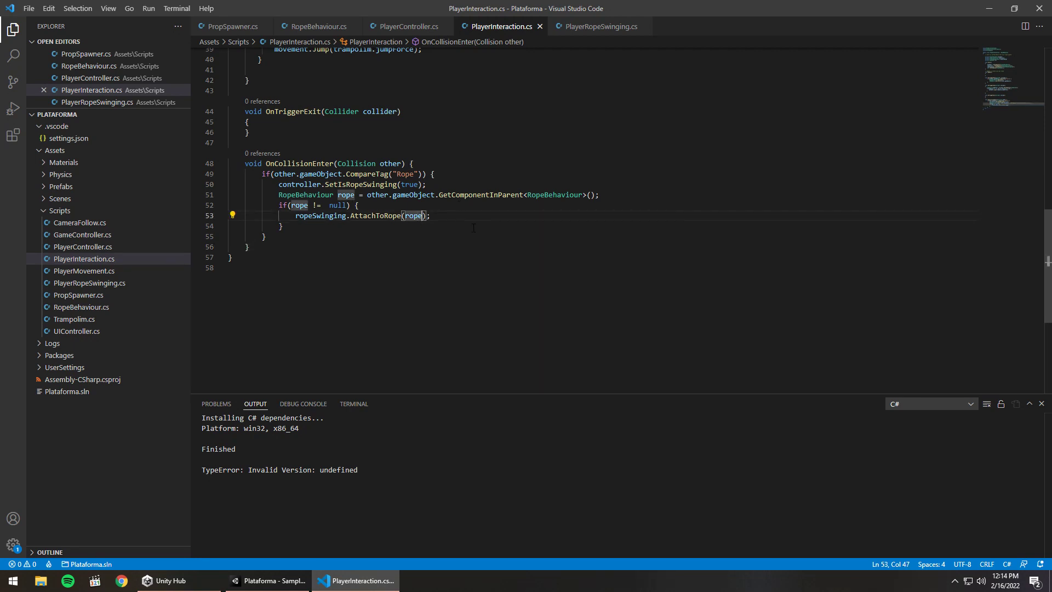
text(, )
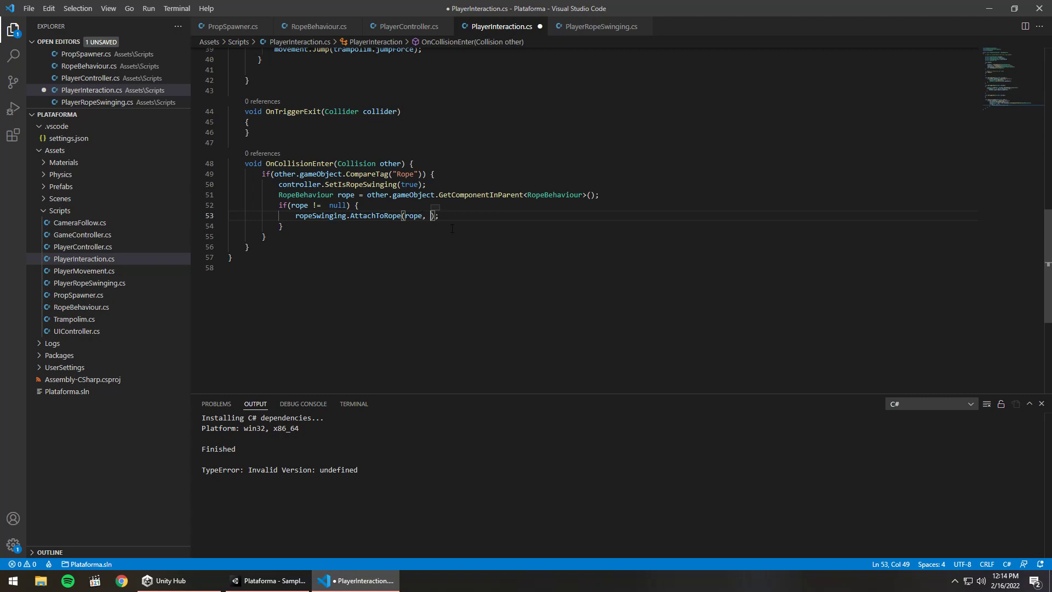
text(ot)
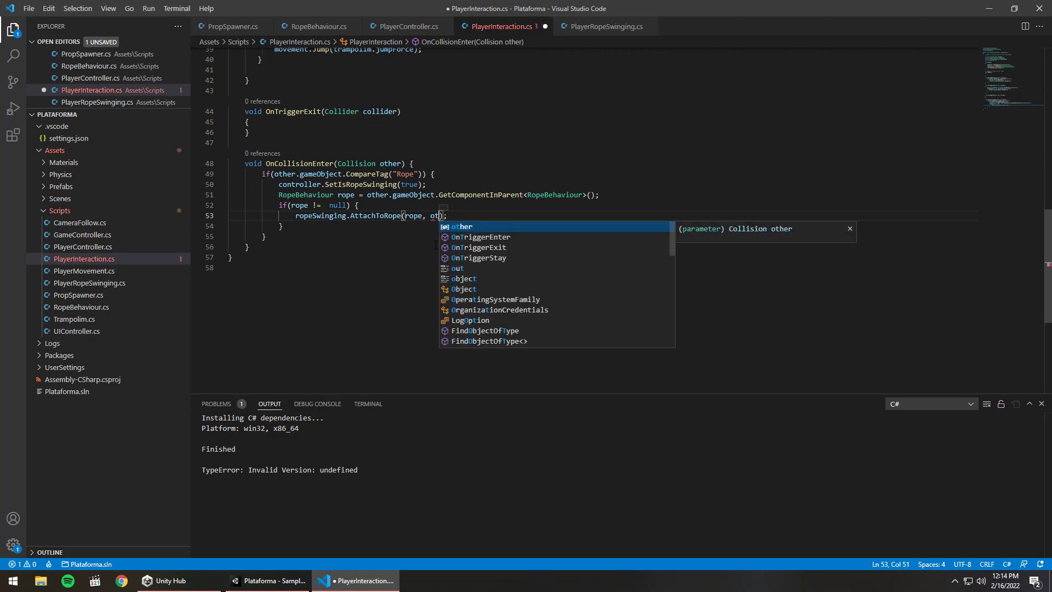
text(her)
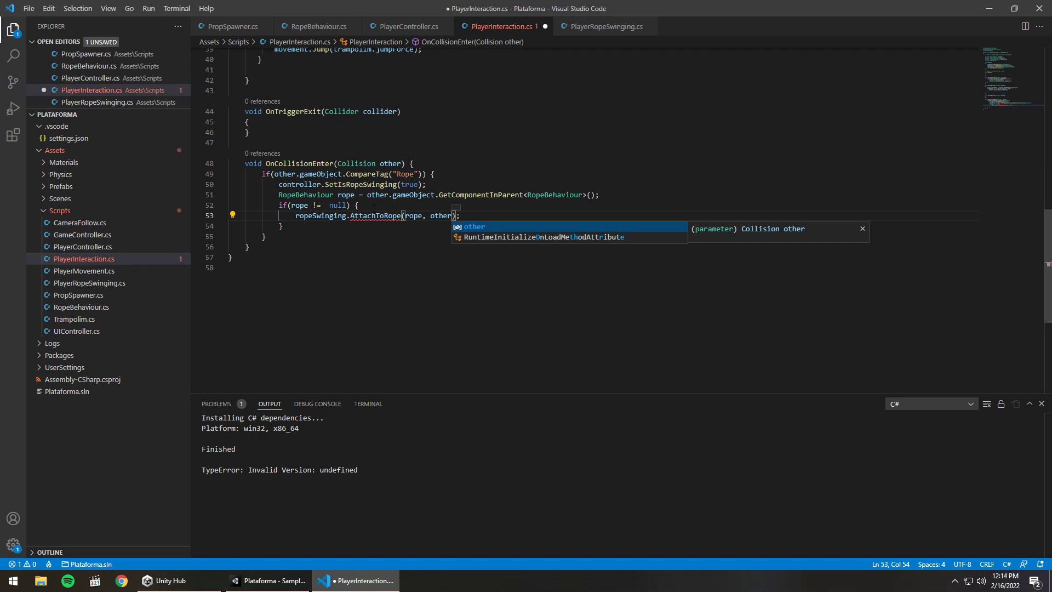
text(.game)
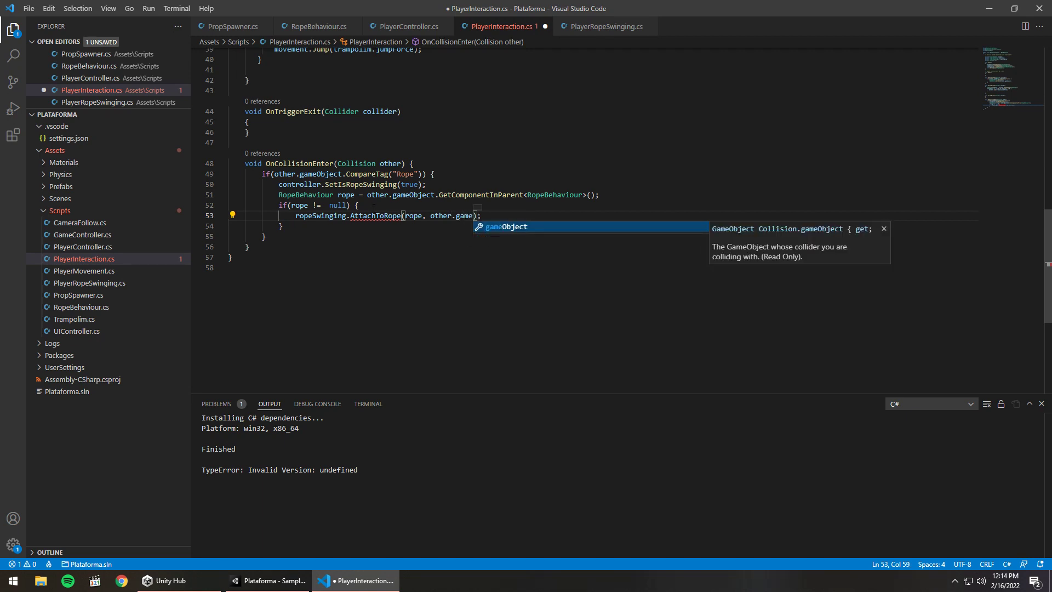
key(Tab)
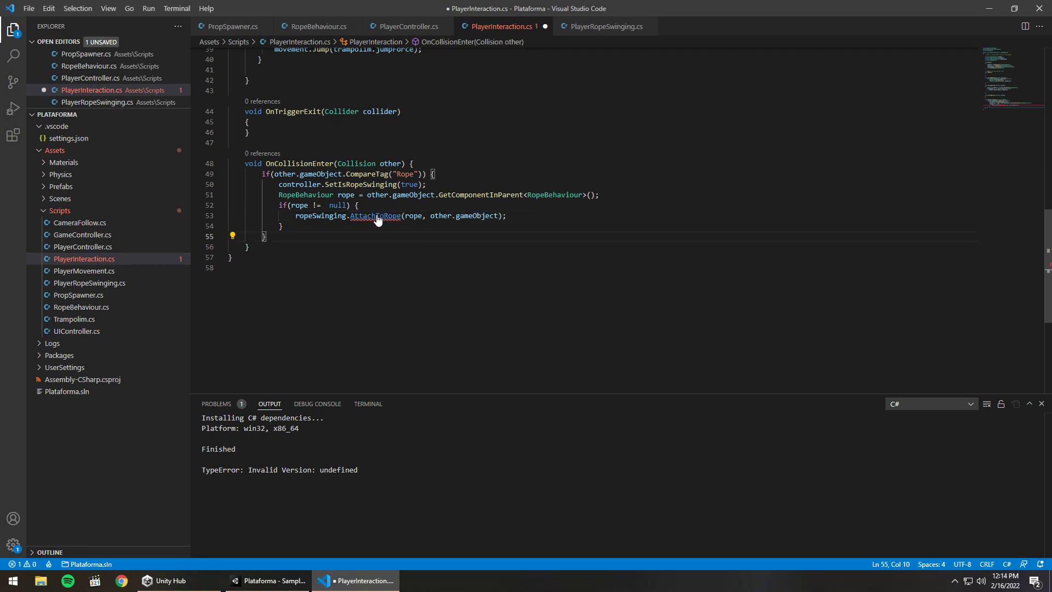
ctrl+click(377, 216)
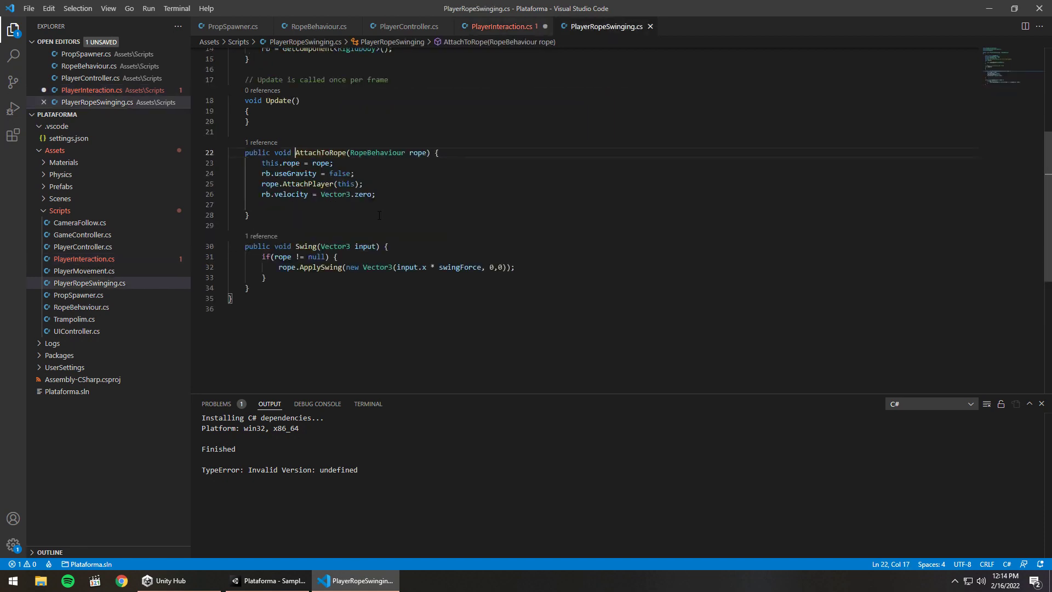
Step: Add a 'GameObject node' parameter to AttachToRope and save PlayerRopeSwinging.cs
click(430, 150)
text(, Game)
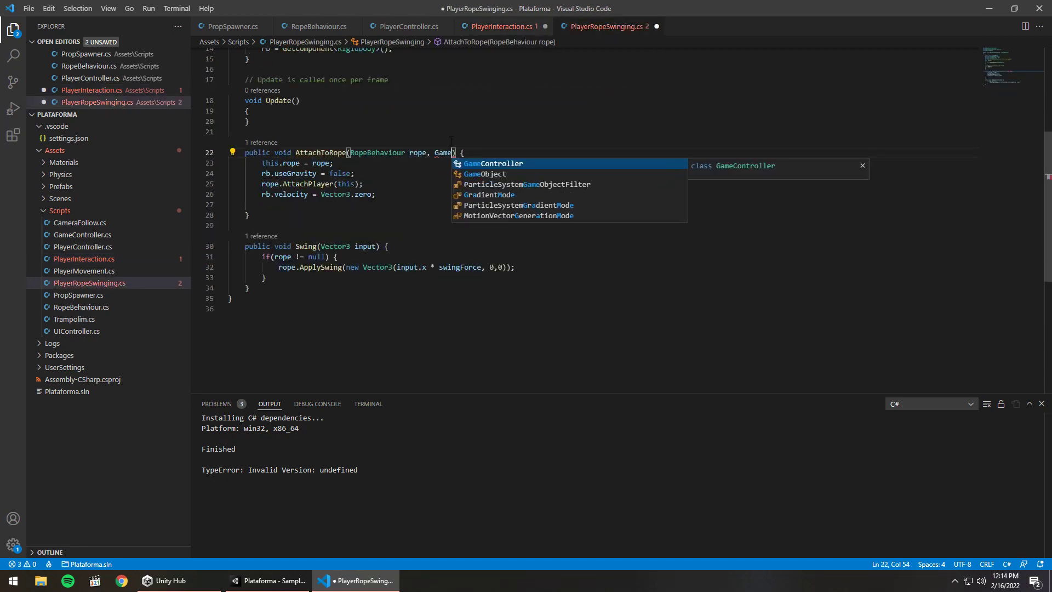
key(Tab)
key(ctrl+z)
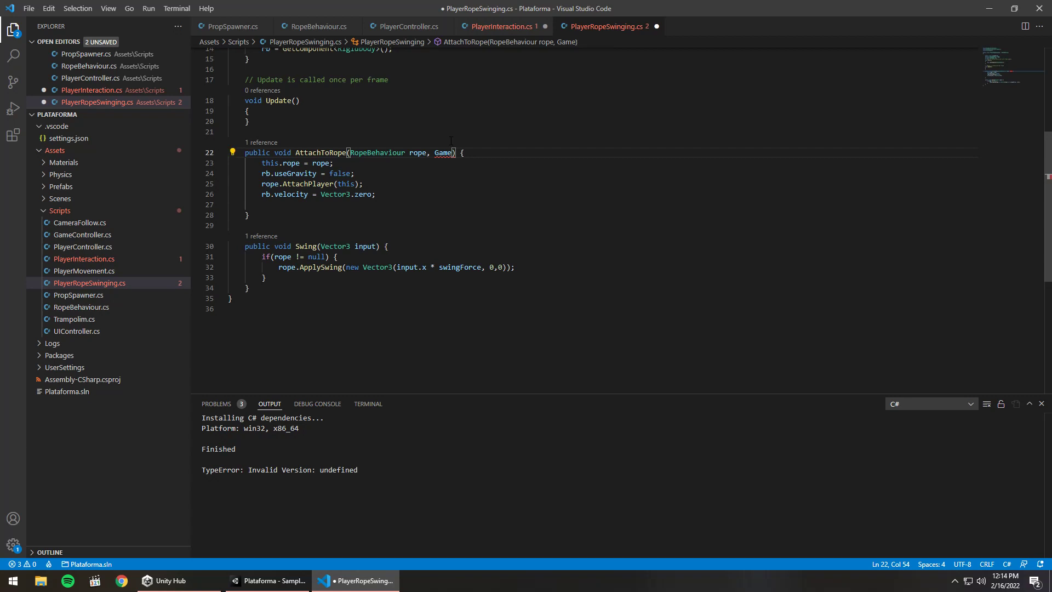
key(ctrl+space)
key(Tab)
text(nod)
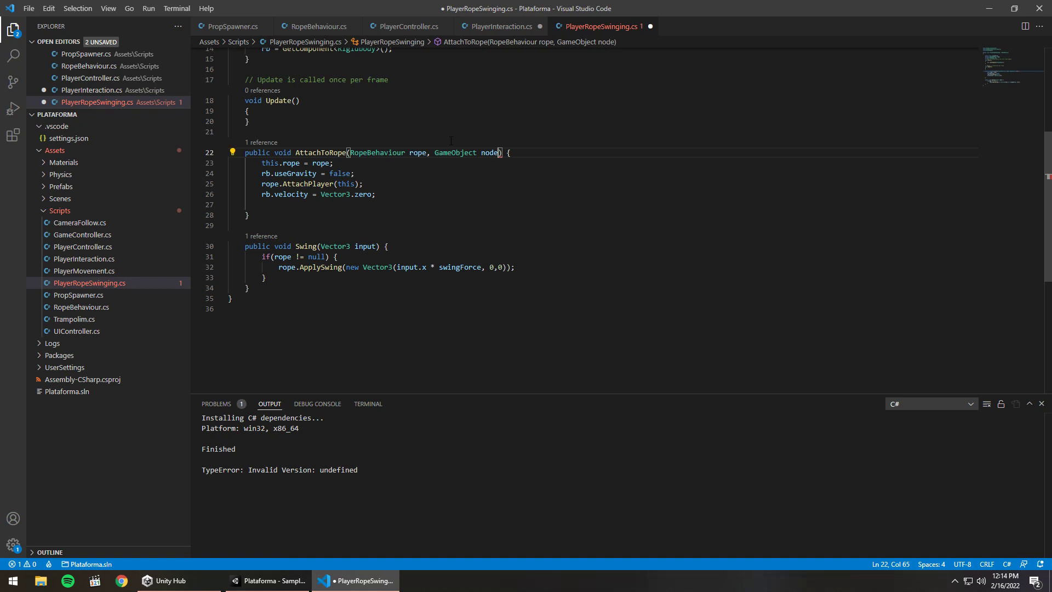
scroll(476, 208, up, 4)
scroll(509, 266, up, 2)
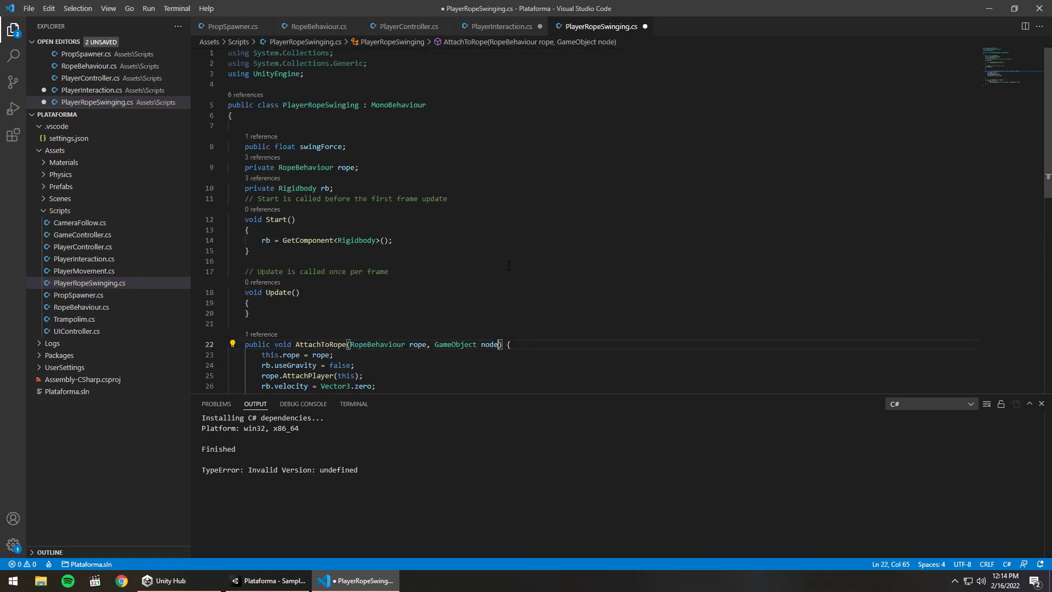
scroll(509, 266, down, 5)
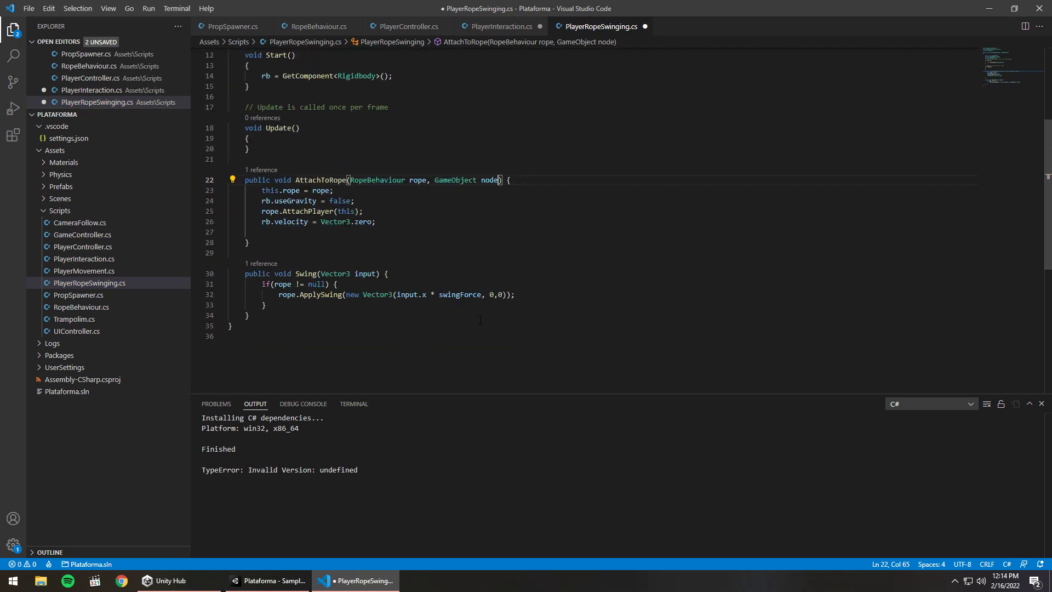
scroll(358, 284, up, 1)
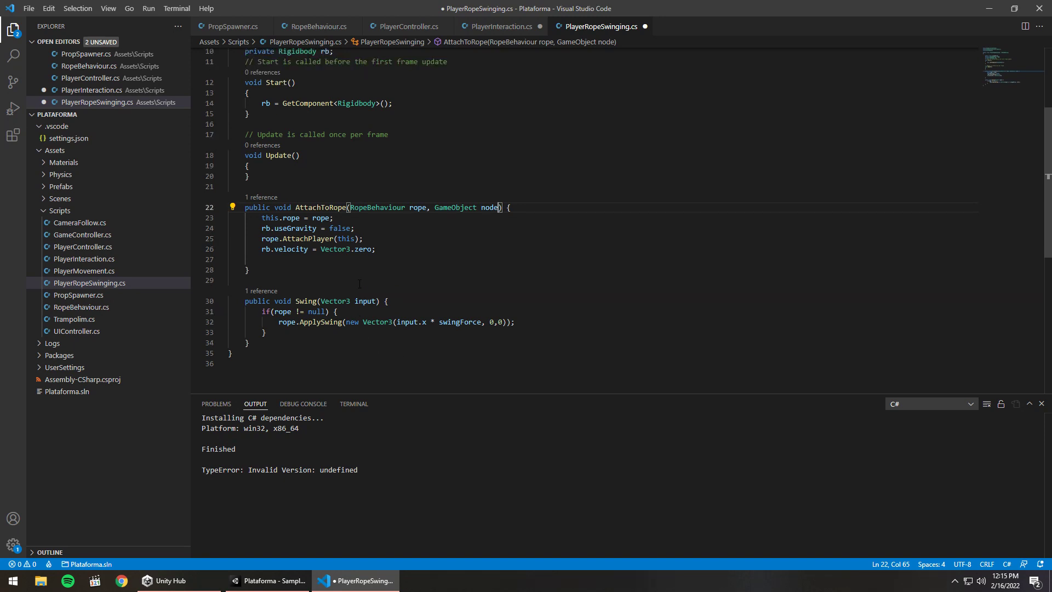
click(545, 215)
key(ctrl+s)
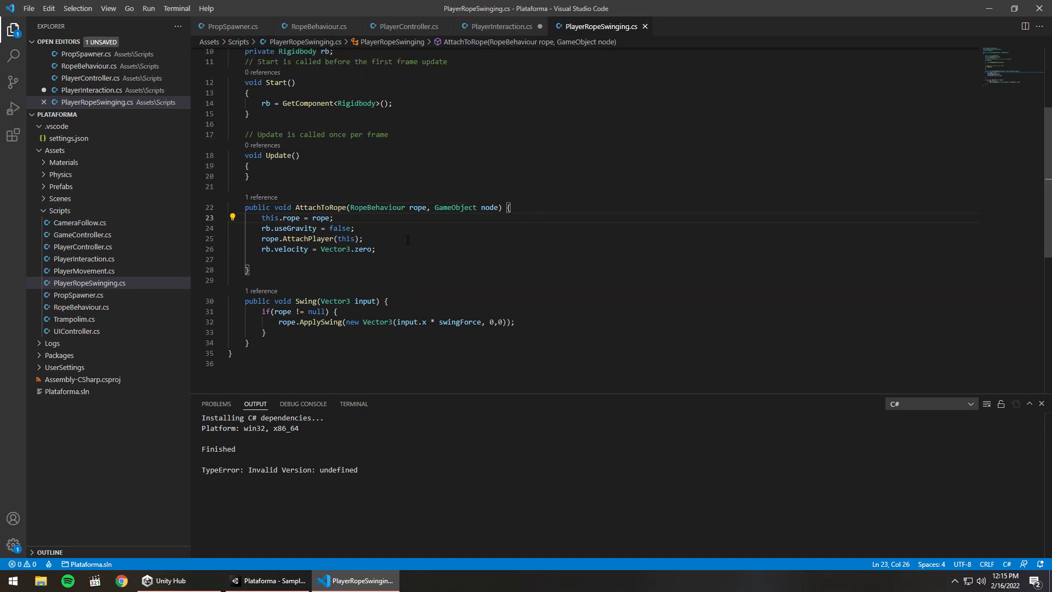
Step: Change the call to rope.AttachPlayer(this, node)
click(355, 238)
click(299, 238)
click(356, 238)
text(, node)
key(Escape)
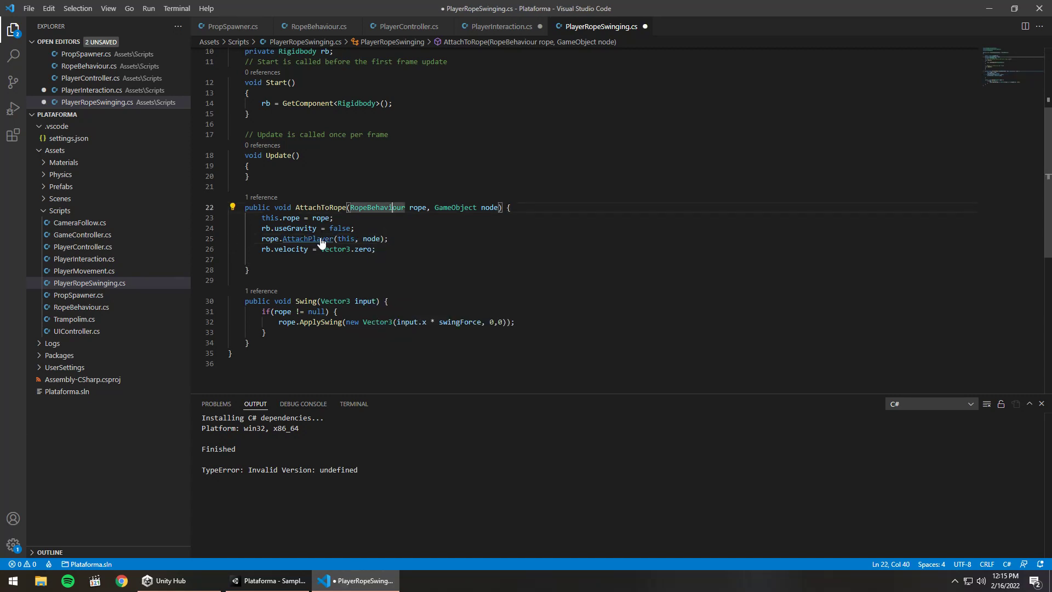
Step: Give RopeBehaviour's AttachPlayer a 'GameObject node' parameter after player and save
ctrl+click(315, 239)
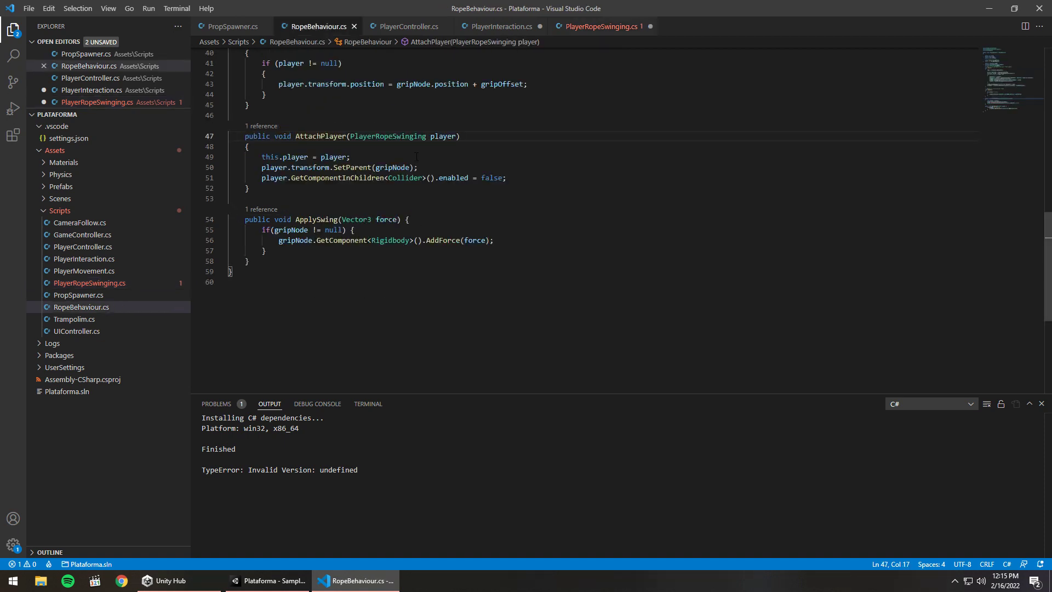
click(457, 136)
text(, )
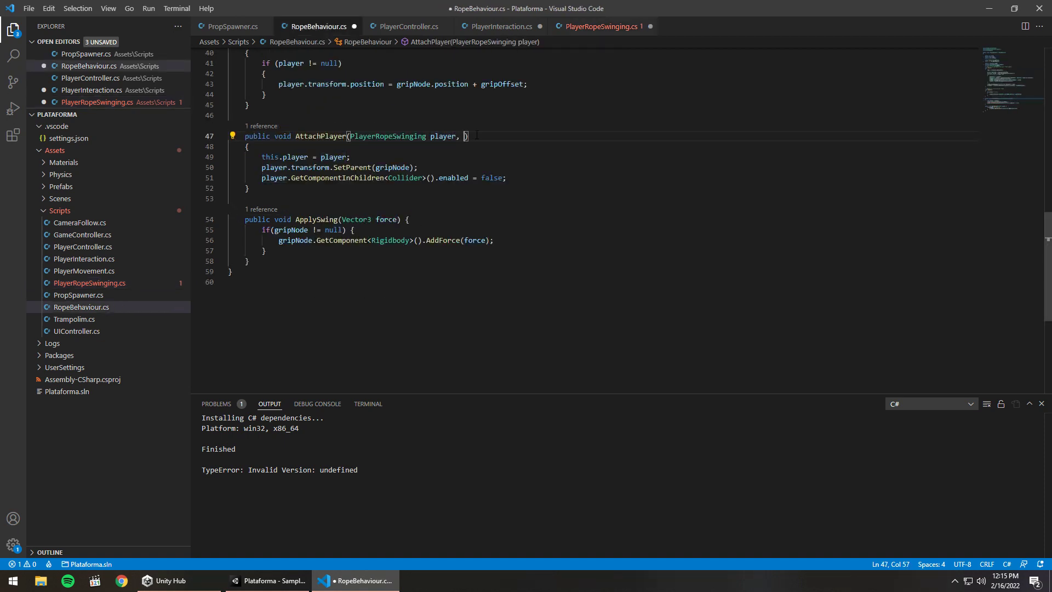
text(Game)
text(Object no)
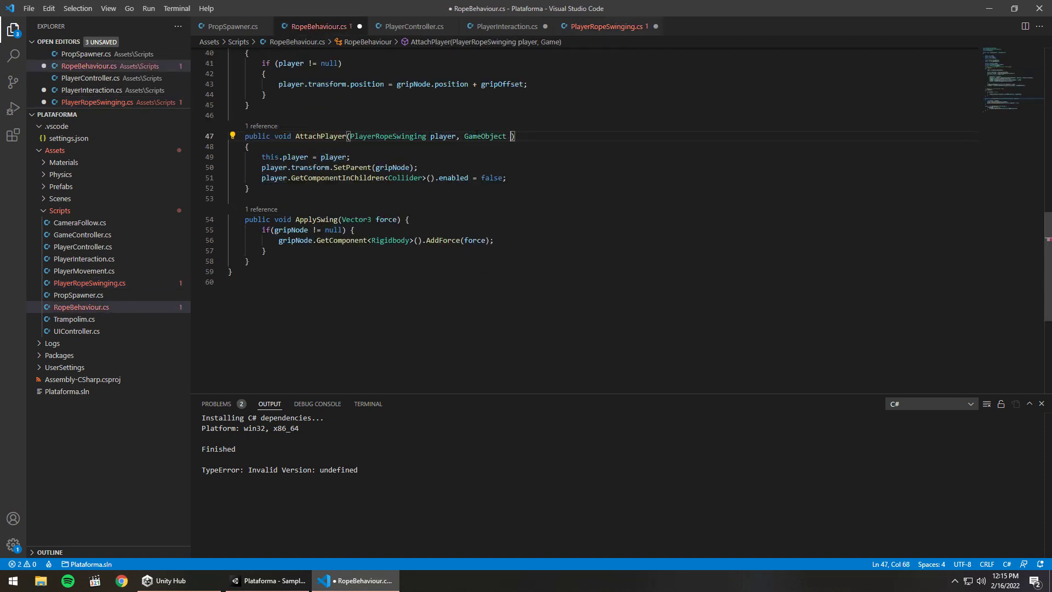
text(de)
key(ctrl+s)
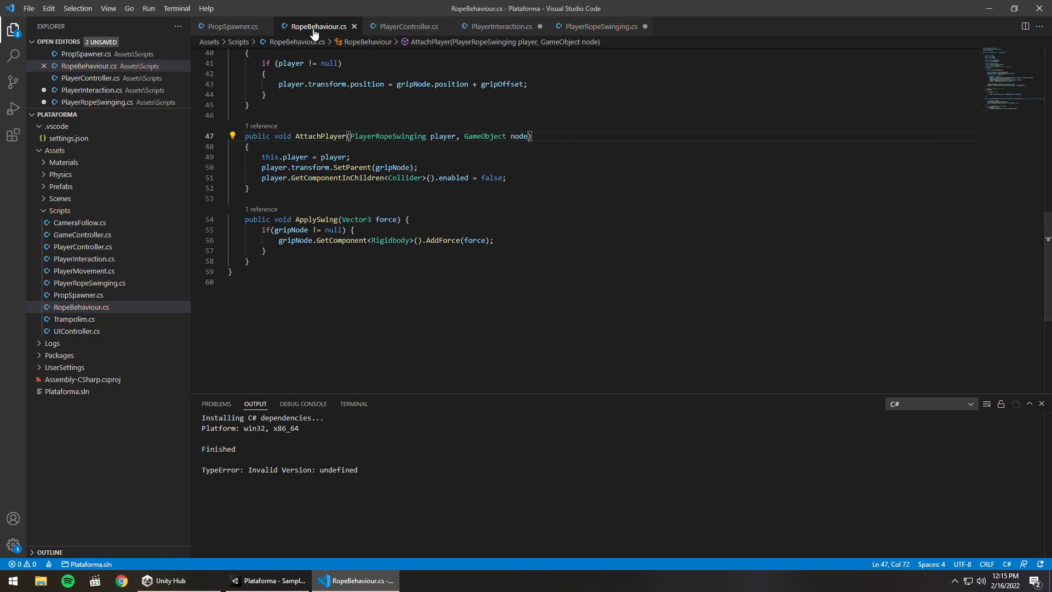
Step: Save PlayerInteraction.cs and PlayerRopeSwinging.cs, then return to PlayerInteraction.cs
click(489, 30)
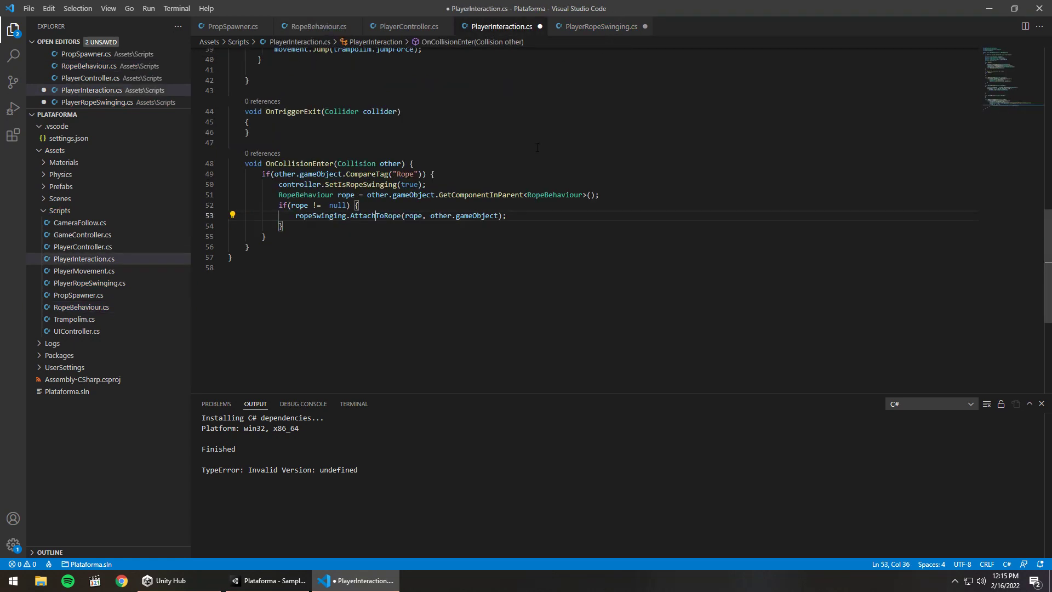
key(ctrl+s)
click(607, 24)
key(ctrl+s)
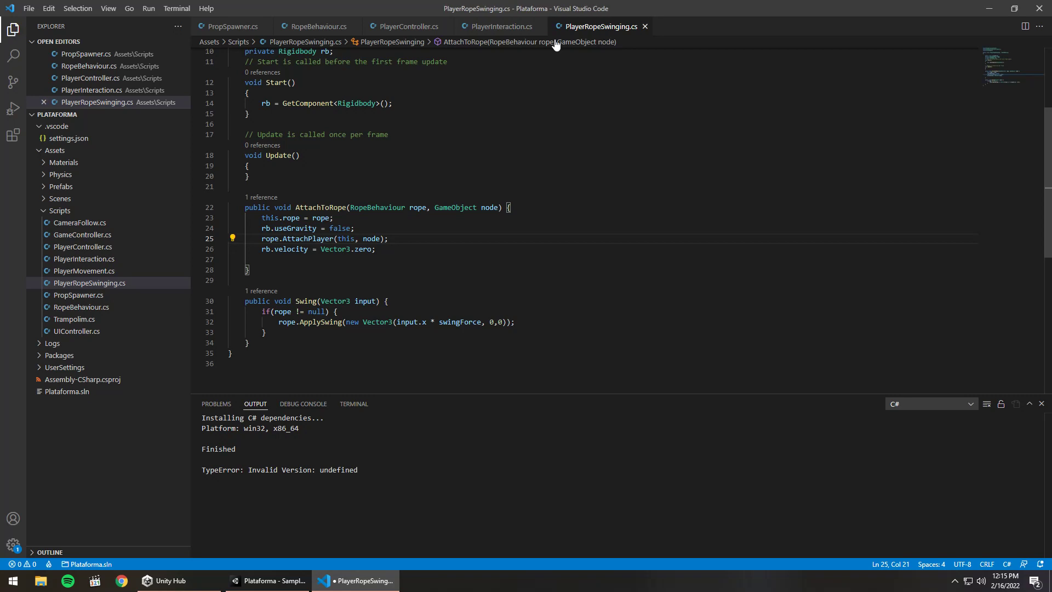
click(498, 28)
Step: Highlight the AttachToRope call on line 53 of OnCollisionEnter
key(Down)
key(Down)
key(Down)
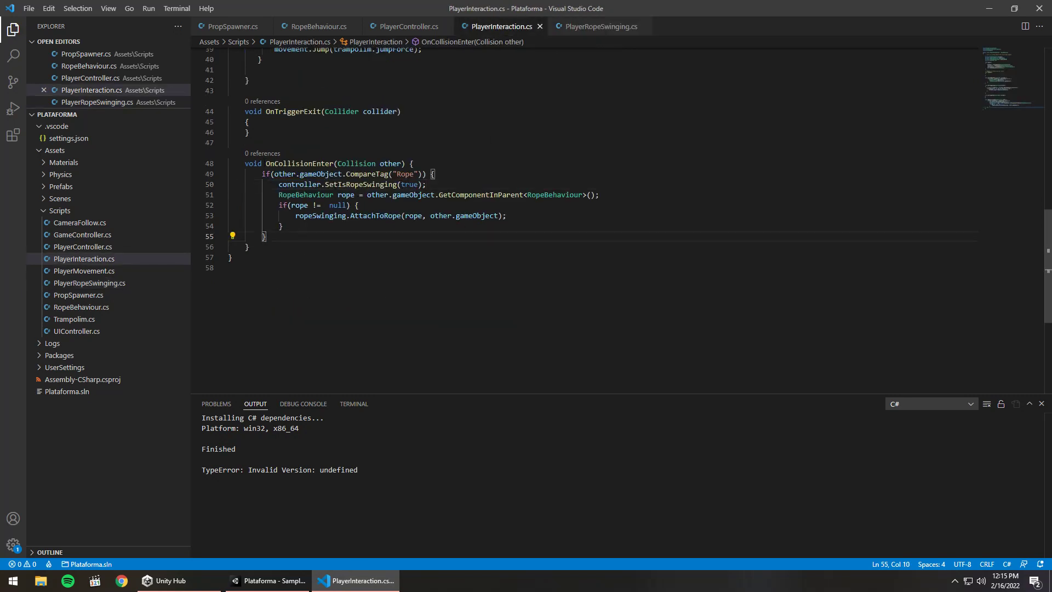
key(shift+Up)
key(shift+Up)
key(shift+Up)
click(487, 207)
drag(289, 216, 507, 216)
click(489, 208)
Step: Inspect ropeSwinging, AttachToRope, and its rope and other.gameObject arguments on line 53
double_click(316, 215)
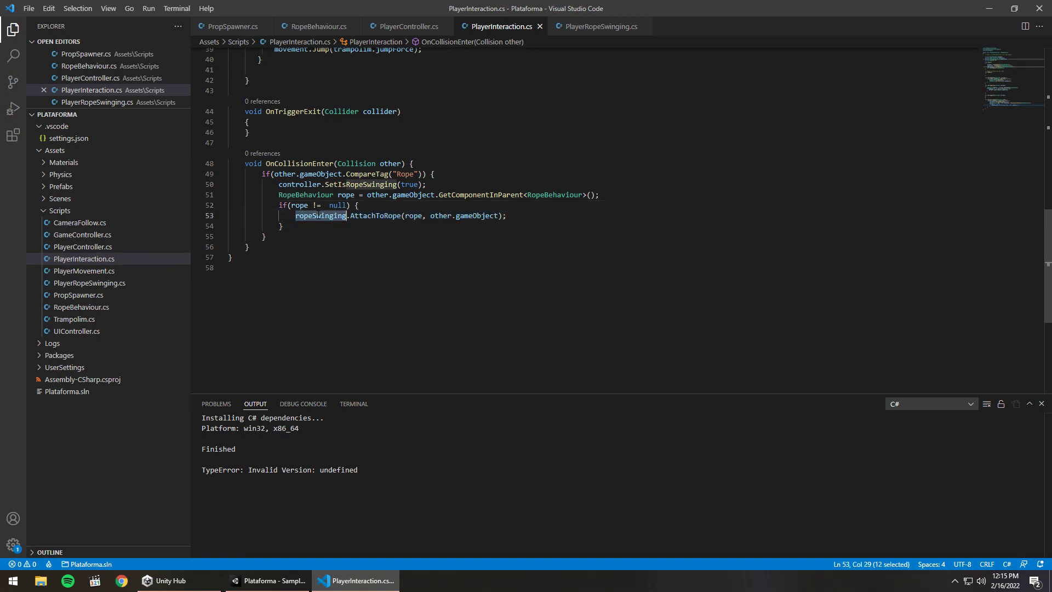
click(373, 216)
double_click(332, 215)
double_click(375, 215)
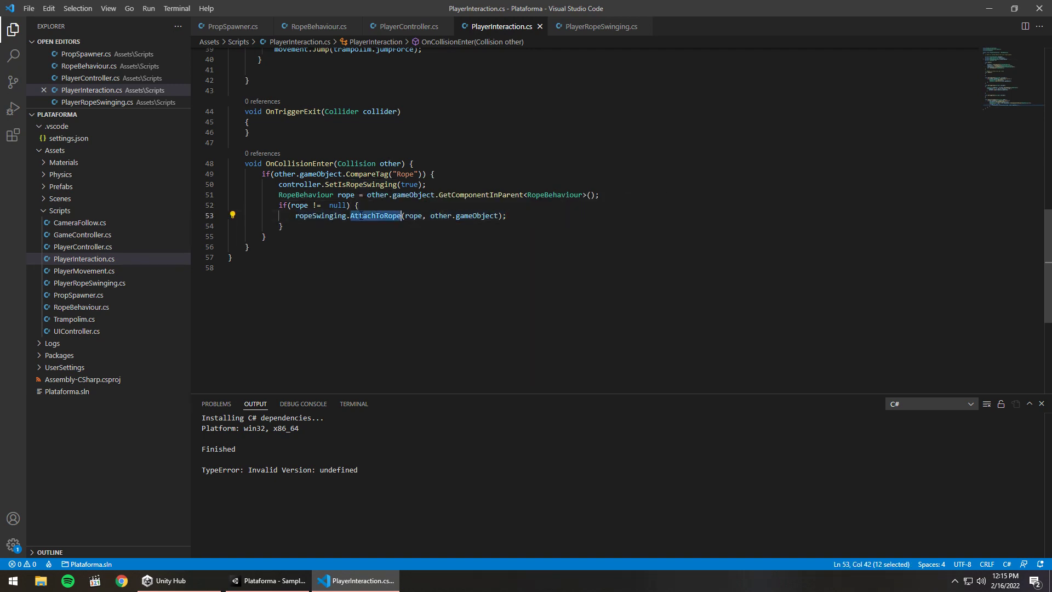
click(422, 215)
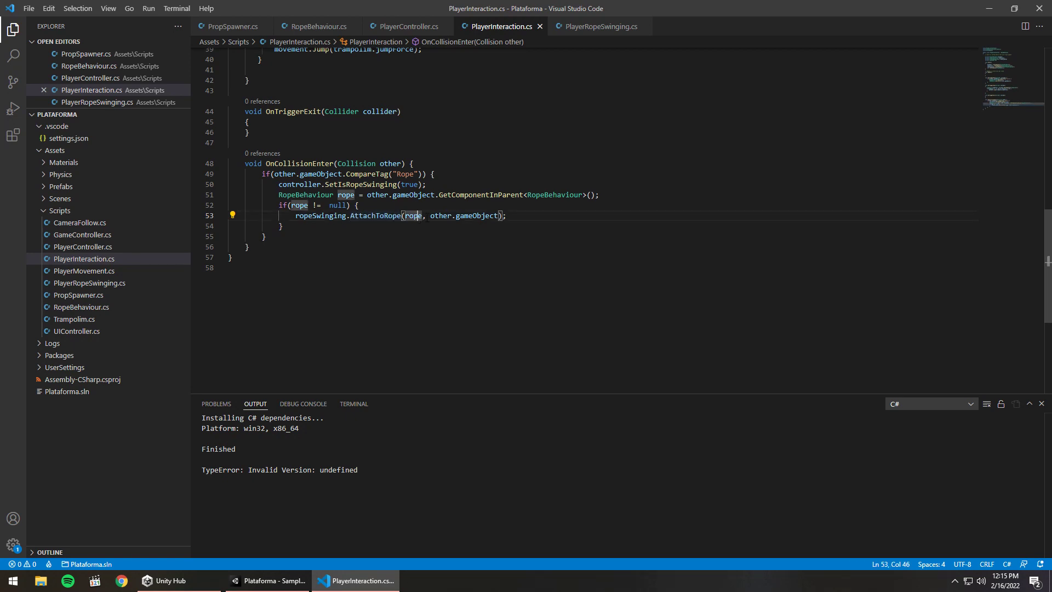
click(477, 215)
click(375, 216)
double_click(414, 216)
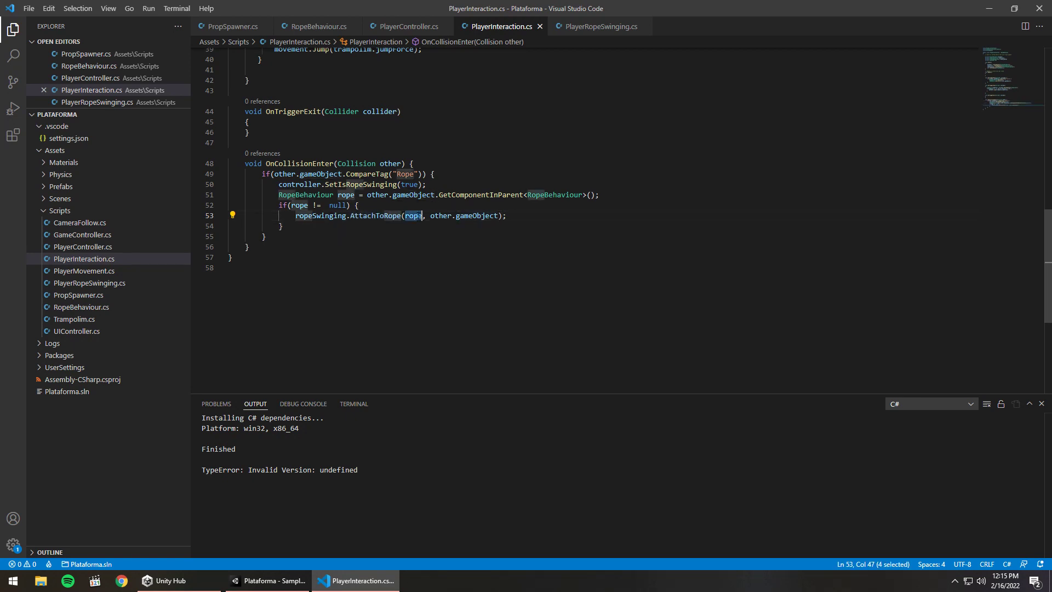
drag(498, 216, 439, 216)
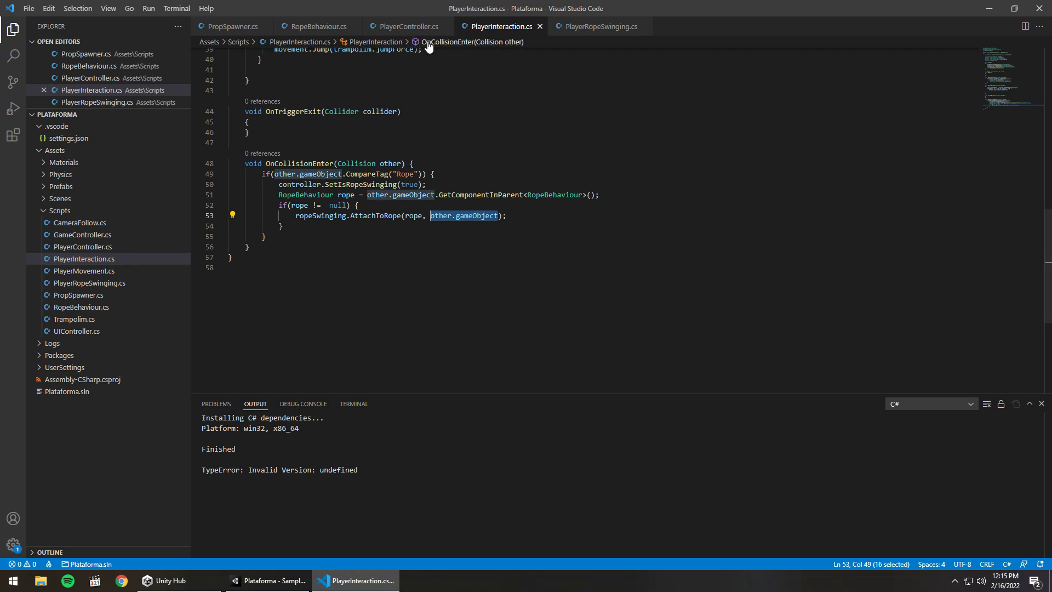
Step: In PlayerRopeSwinging.cs, review the Swing method and the this.rope = rope assignment
click(591, 28)
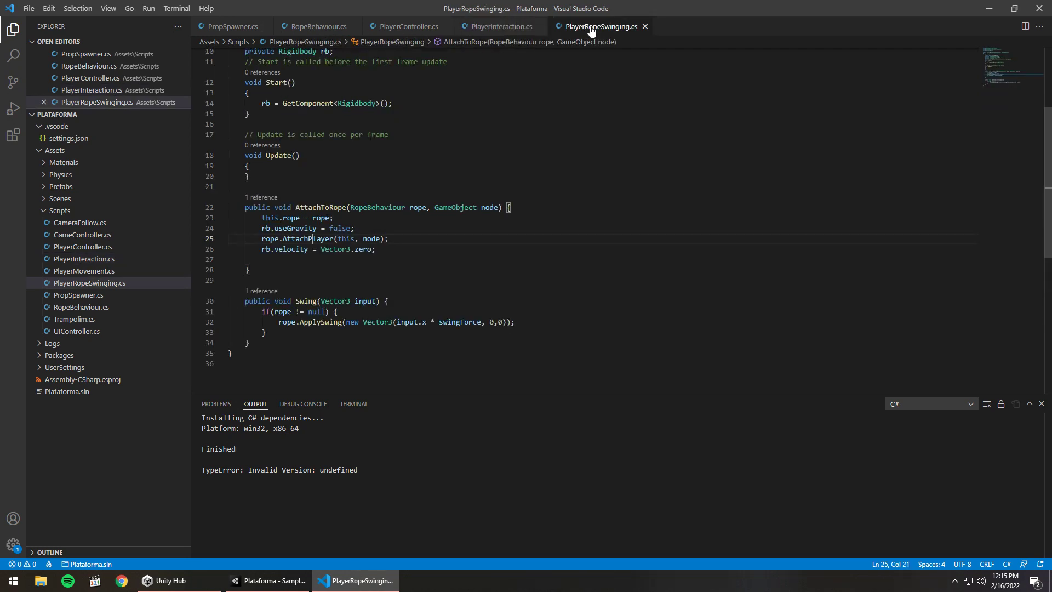
click(375, 309)
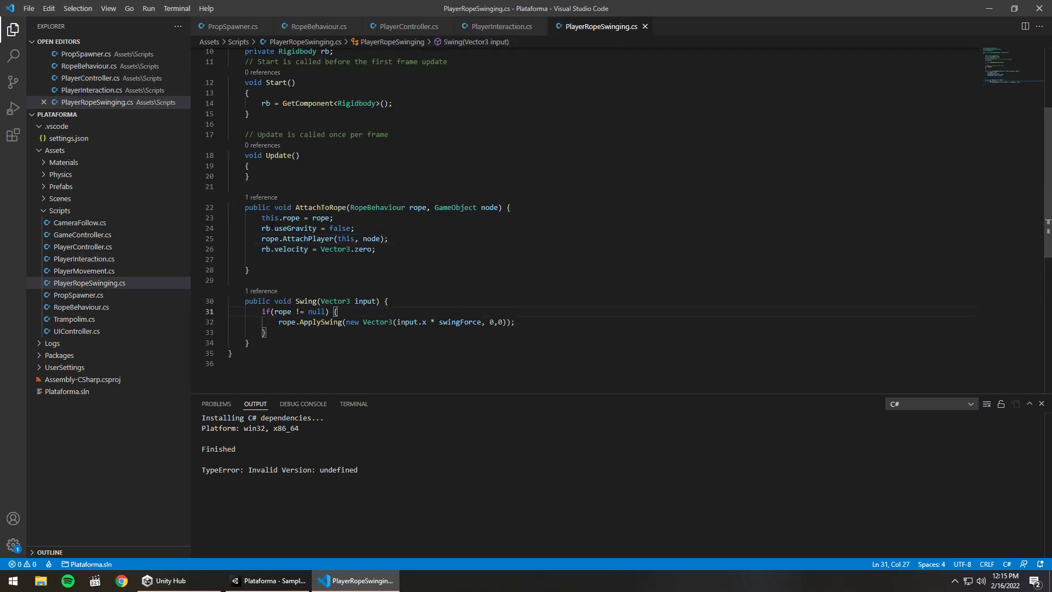
mouse_move(253, 217)
mouse_down()
mouse_move(330, 217)
mouse_move(248, 217)
mouse_up()
click(412, 235)
Step: Examine rope.AttachPlayer(this, node), then open AttachPlayer's definition in RopeBehaviour.cs
click(372, 238)
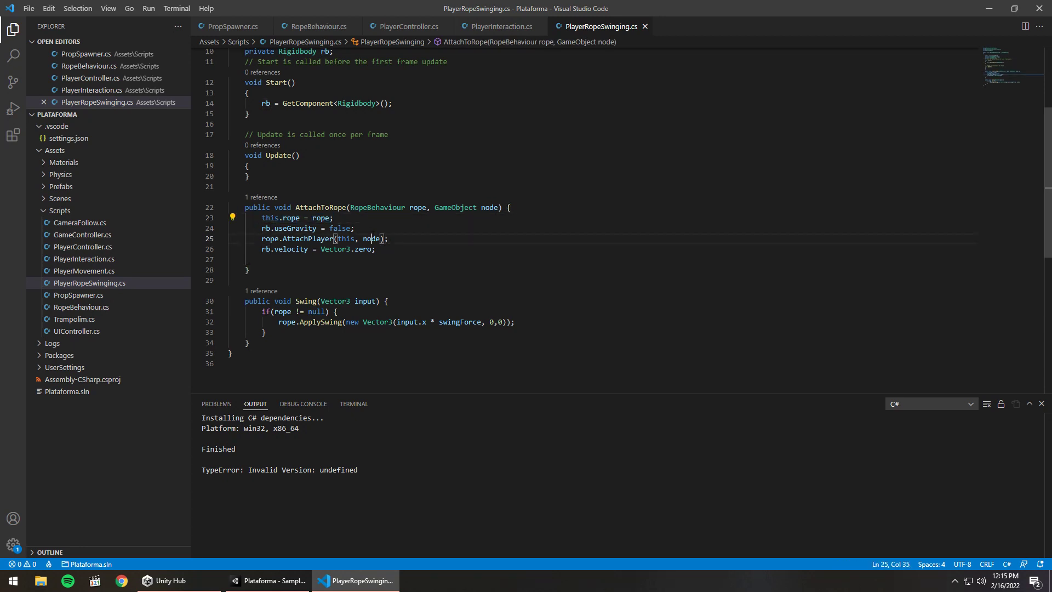
drag(420, 237, 262, 240)
click(372, 238)
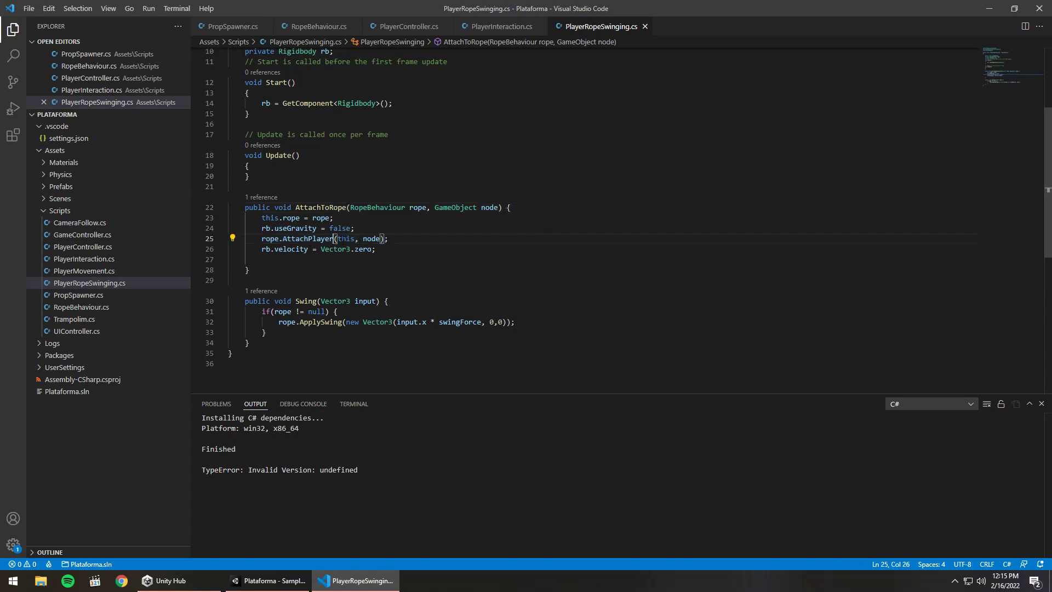
ctrl+click(310, 238)
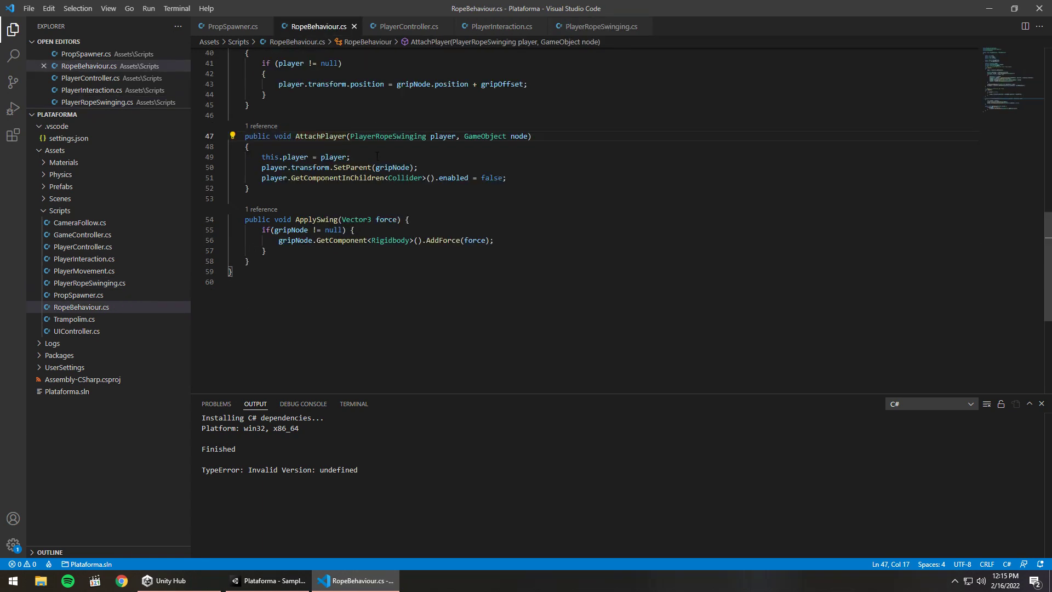
click(401, 215)
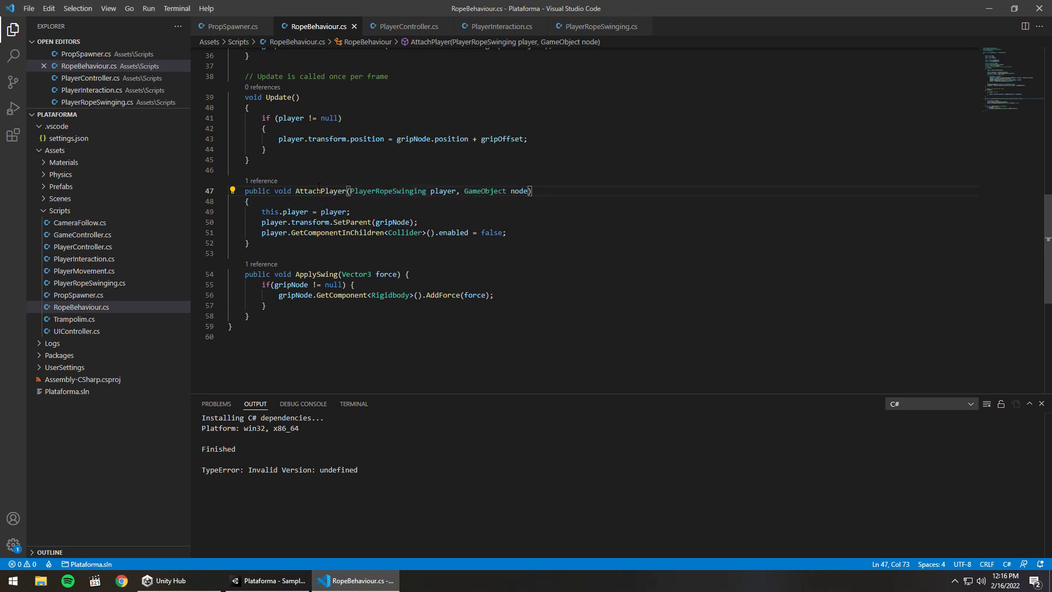
Step: Review where gripNode is used across RopeBehaviour.cs, including ApplySwing and Update
click(519, 232)
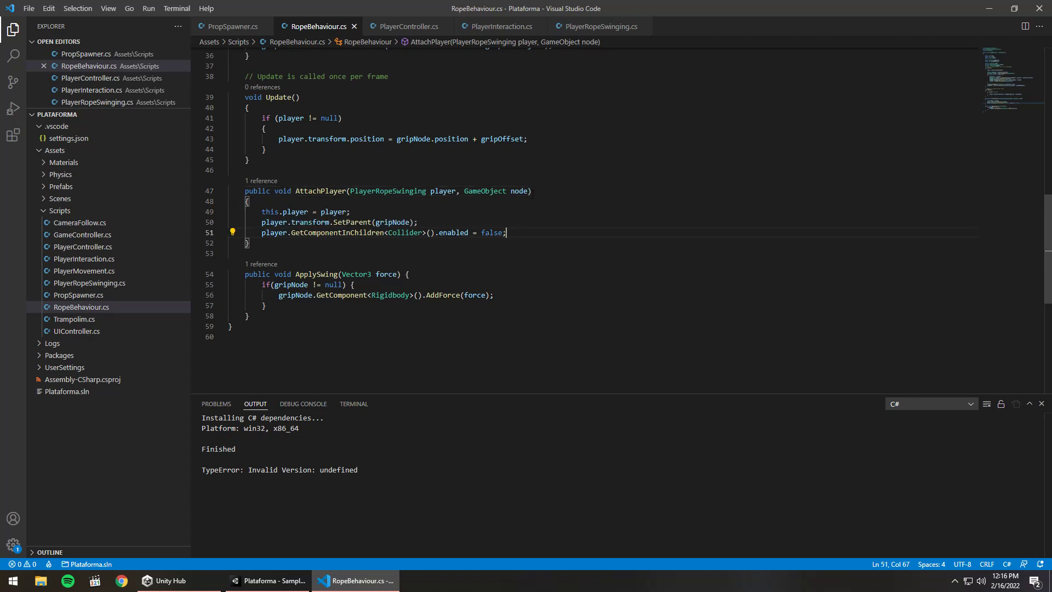
scroll(429, 283, up, 2)
scroll(429, 283, up, 3)
scroll(429, 283, up, 3)
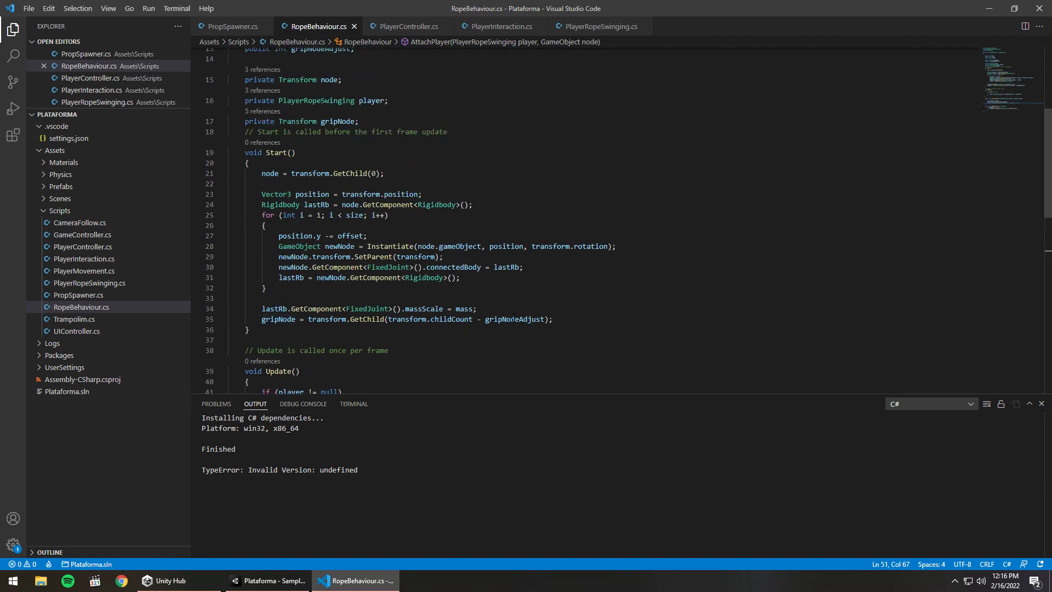
scroll(429, 283, down, 3)
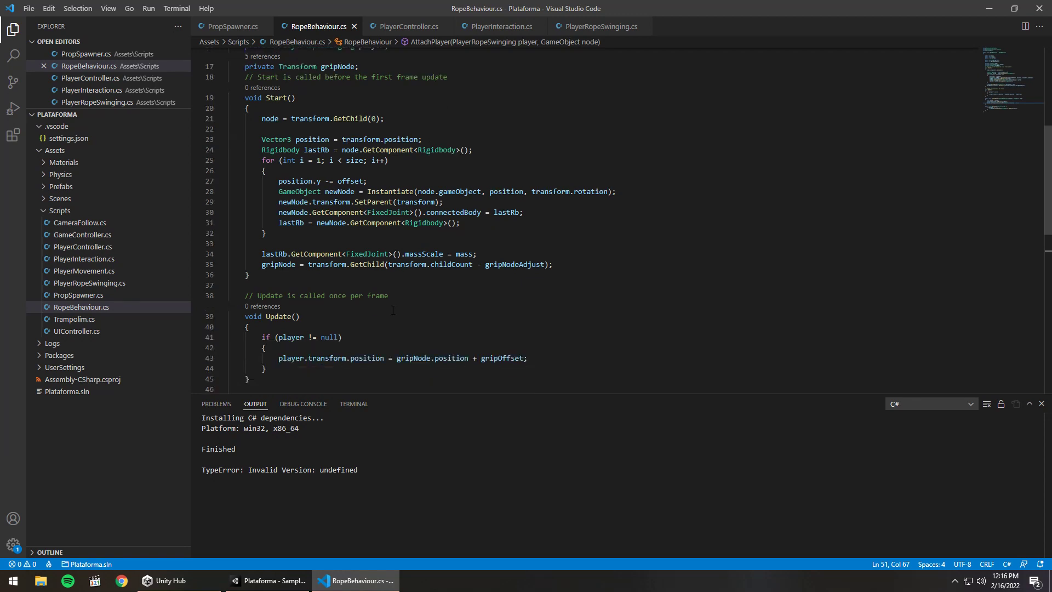
scroll(429, 283, up, 3)
scroll(333, 305, down, 2)
double_click(280, 266)
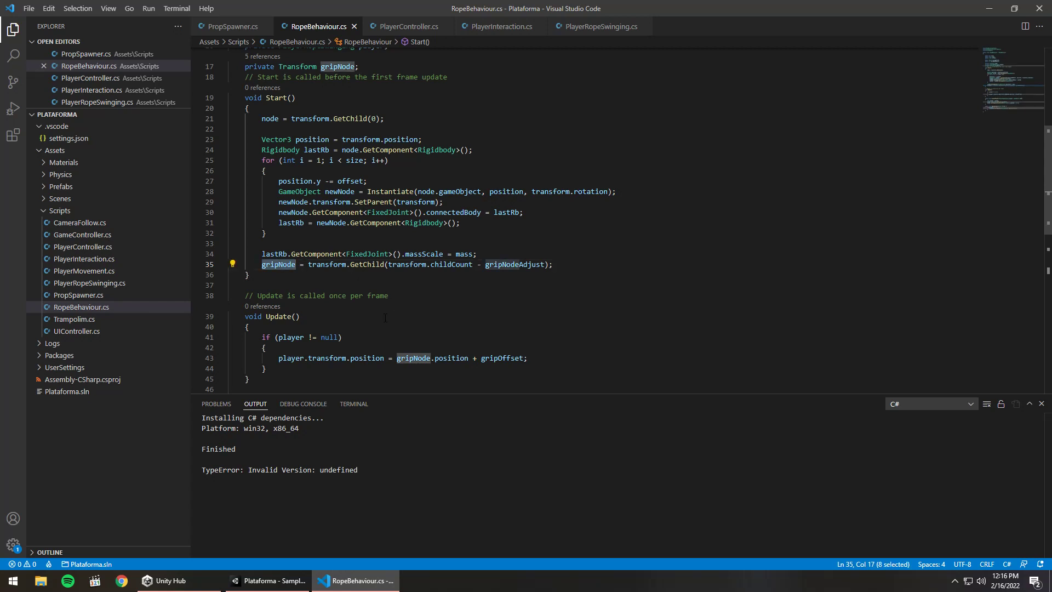
scroll(385, 318, down, 2)
scroll(395, 317, down, 2)
scroll(405, 316, down, 1)
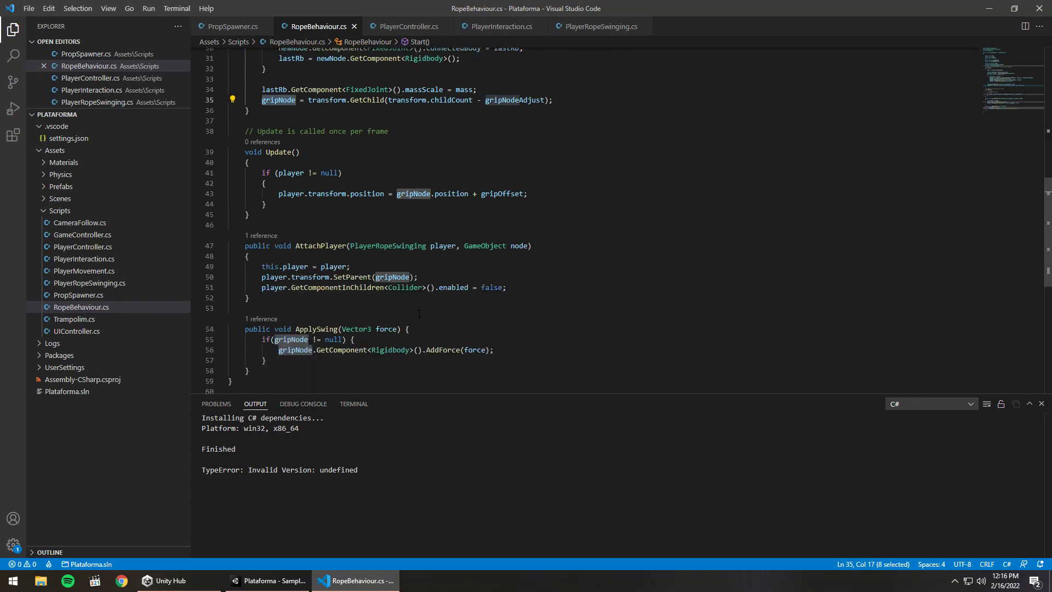
scroll(419, 314, up, 4)
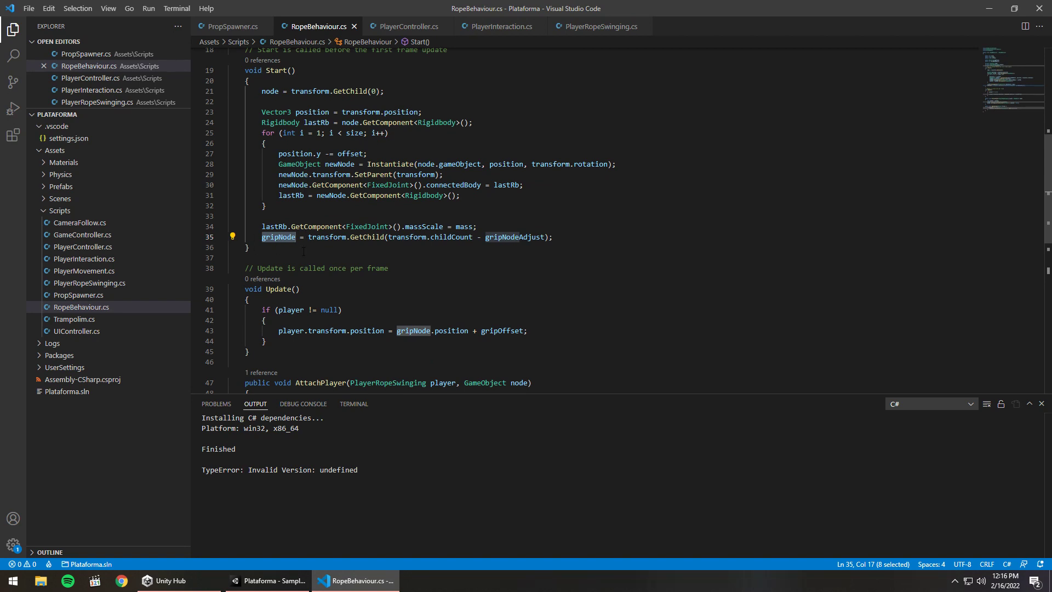
scroll(382, 333, up, 4)
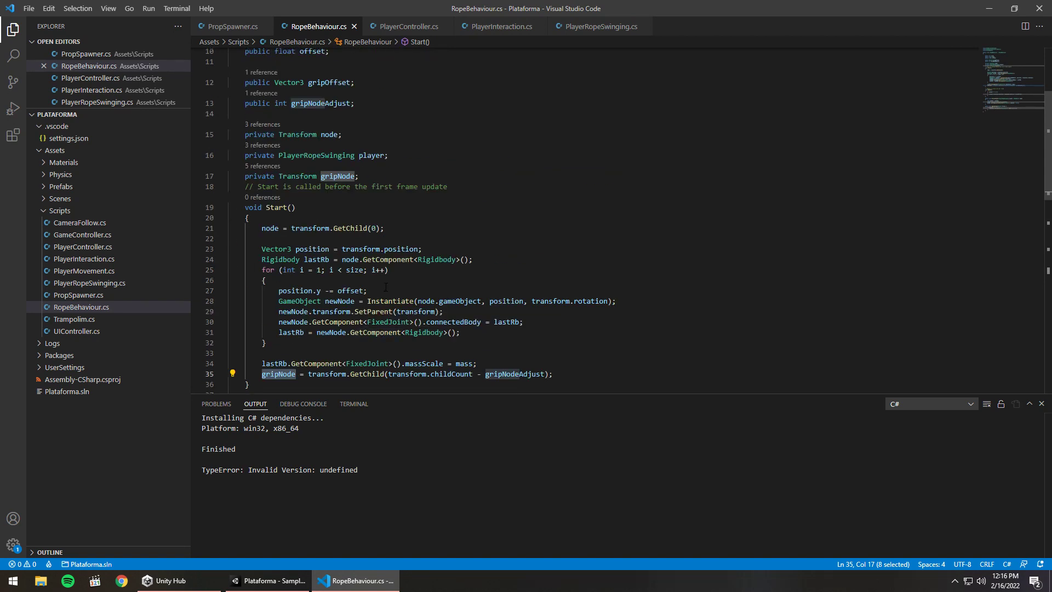
scroll(386, 287, down, 2)
click(300, 320)
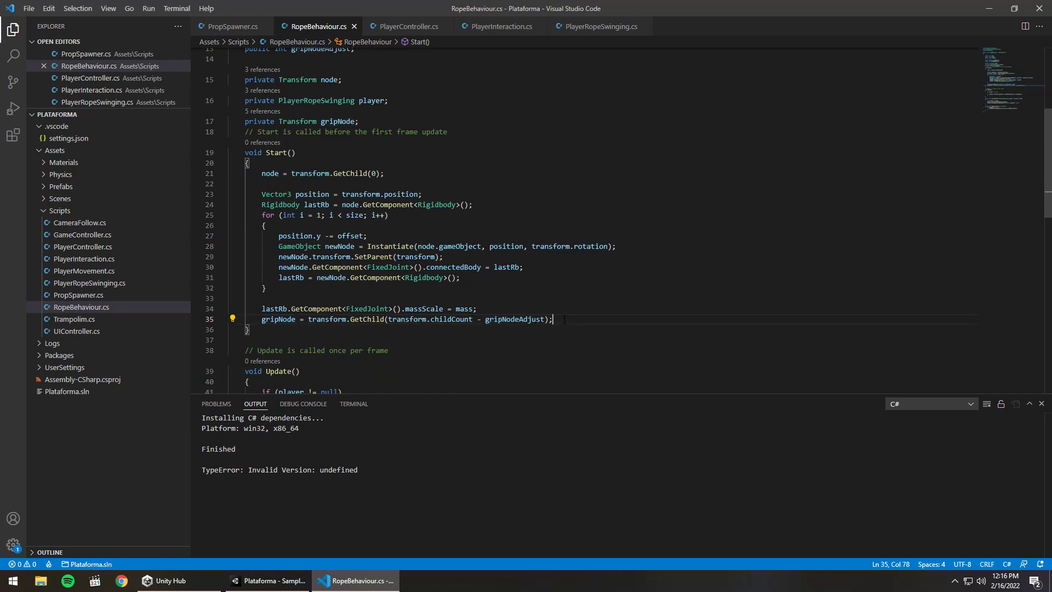
scroll(463, 324, down, 3)
scroll(469, 282, down, 5)
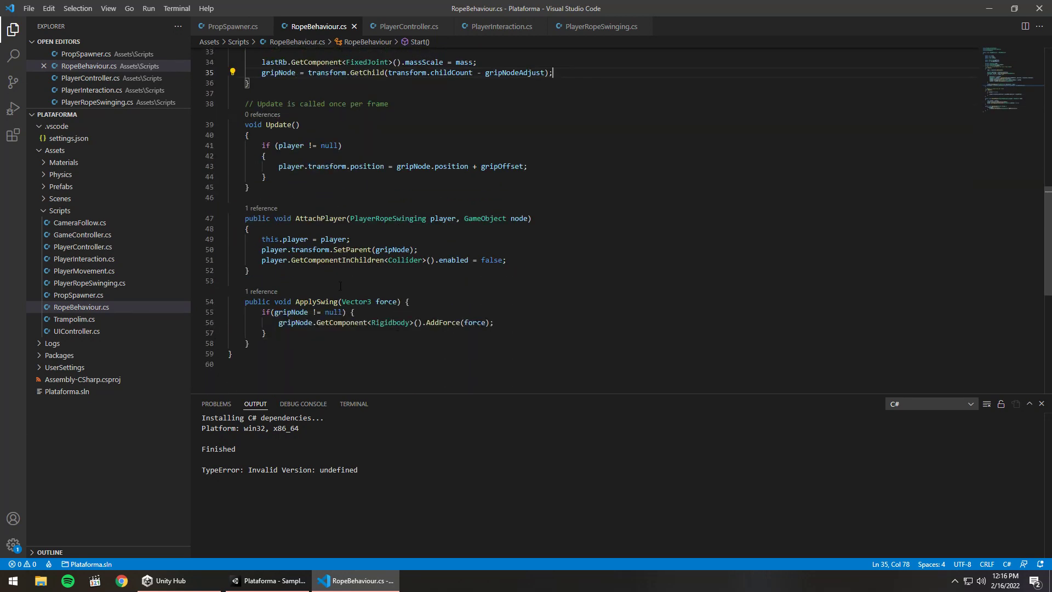
drag(279, 322, 534, 317)
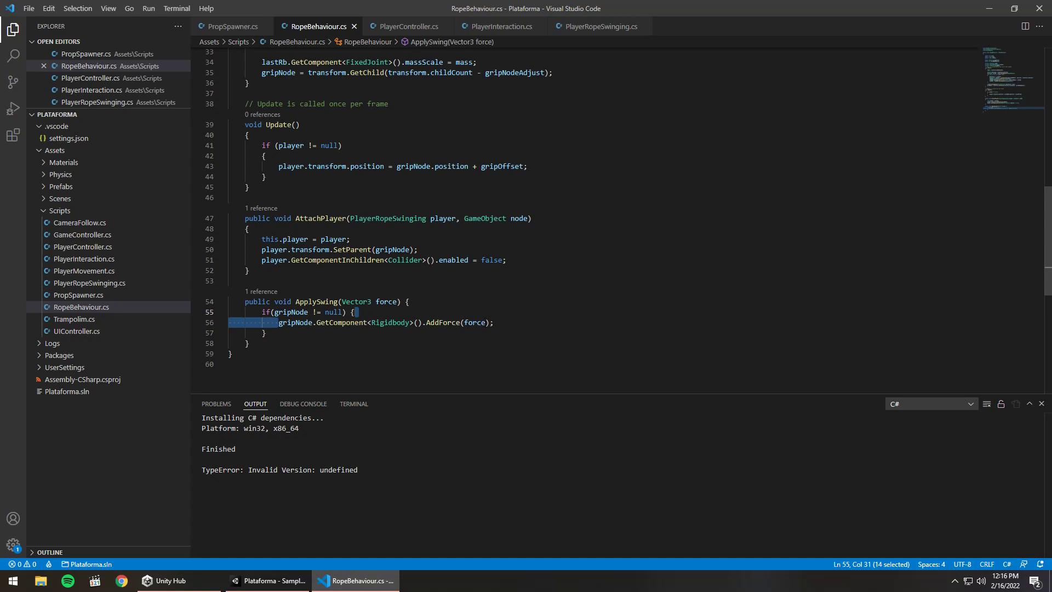
click(487, 323)
scroll(365, 285, up, 2)
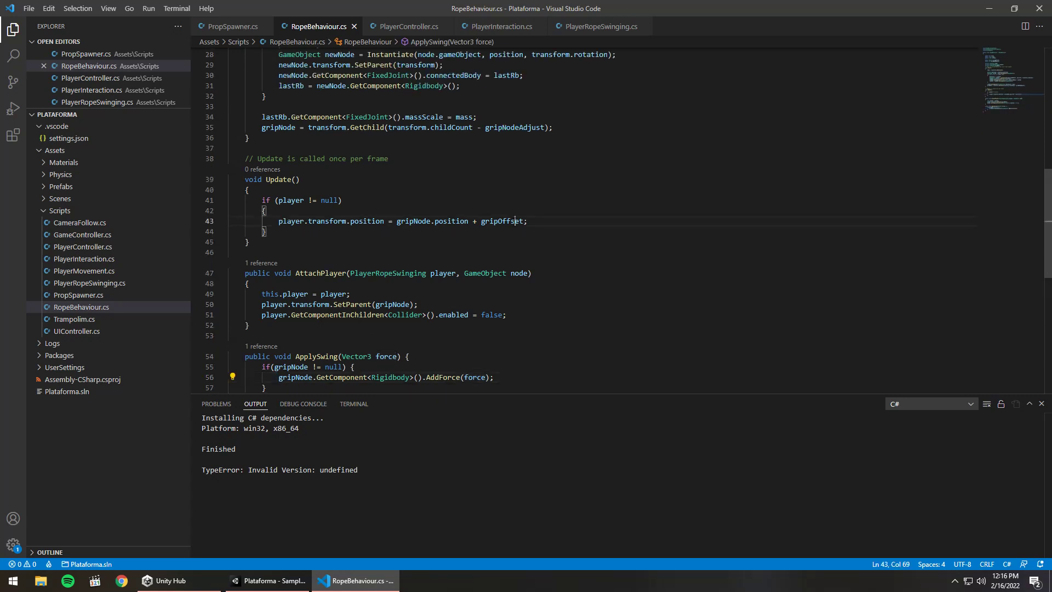
click(496, 221)
double_click(413, 221)
scroll(438, 357, up, 4)
scroll(437, 356, up, 3)
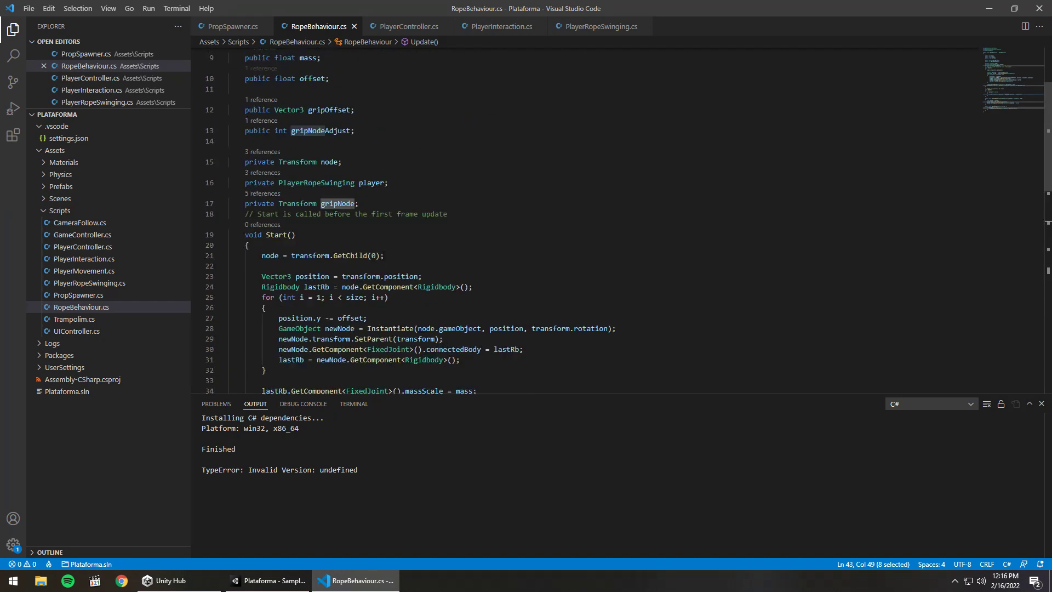
Step: Declare 'private Transform playerNode;' below the gripNode field and save
click(370, 203)
key(Return)
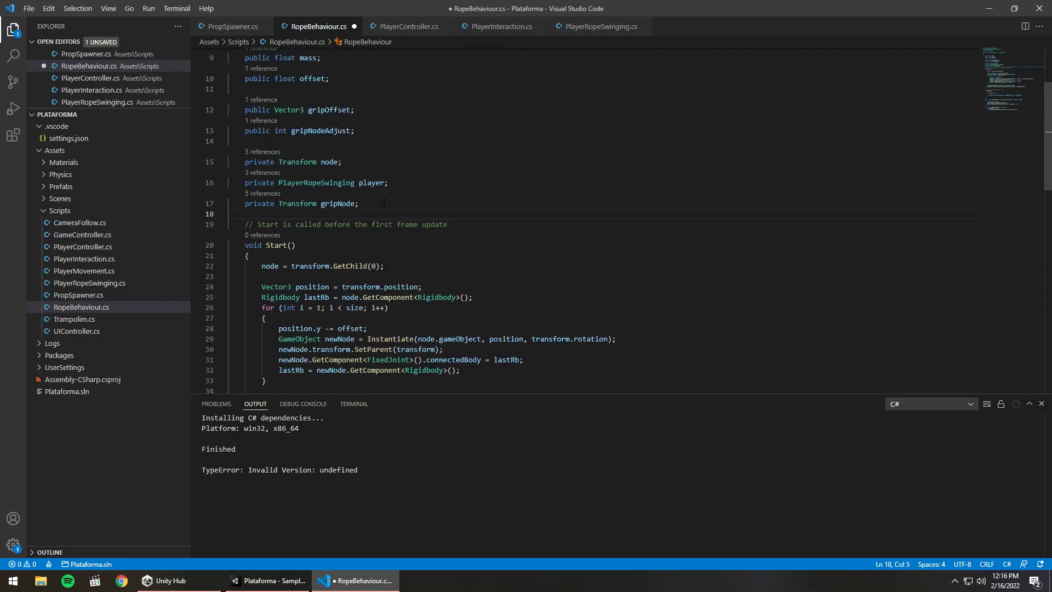
text(private )
text(Tr)
text(a)
key(Down)
key(Down)
key(Down)
key(Return)
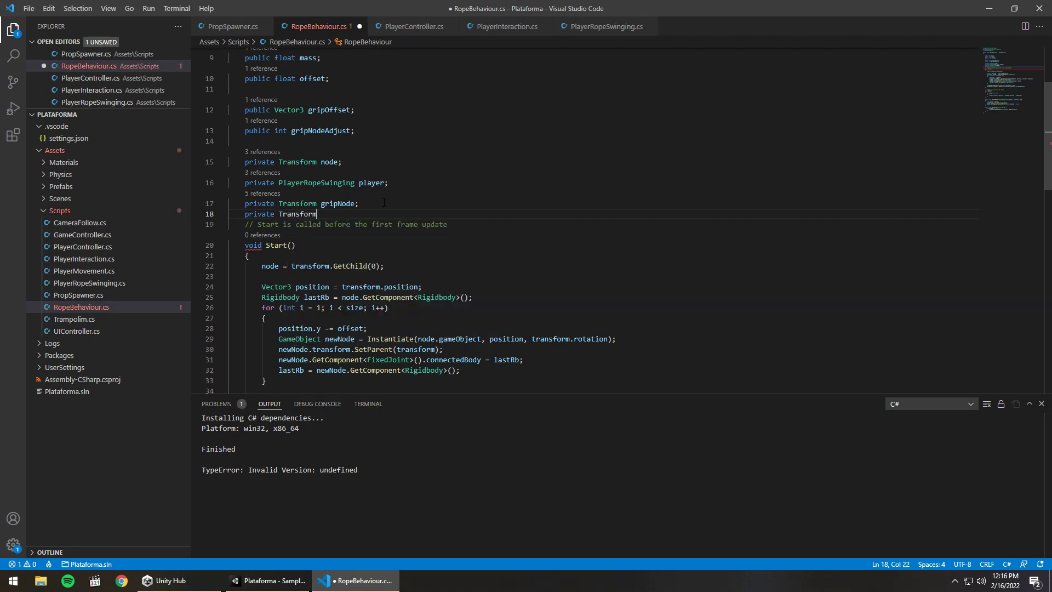
text(gam)
key(BackSpace)
key(BackSpace)
key(BackSpace)
text(playerNode;)
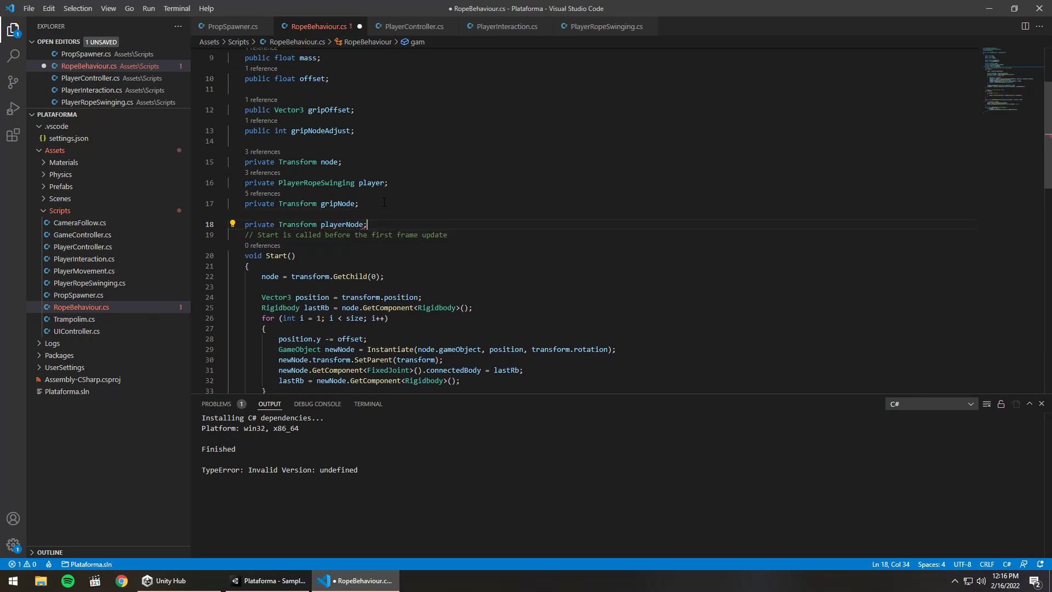
key(ctrl+s)
Step: Assign playerNode = node.transform at the end of AttachPlayer and save
double_click(336, 224)
key(ctrl+c)
scroll(406, 287, down, 3)
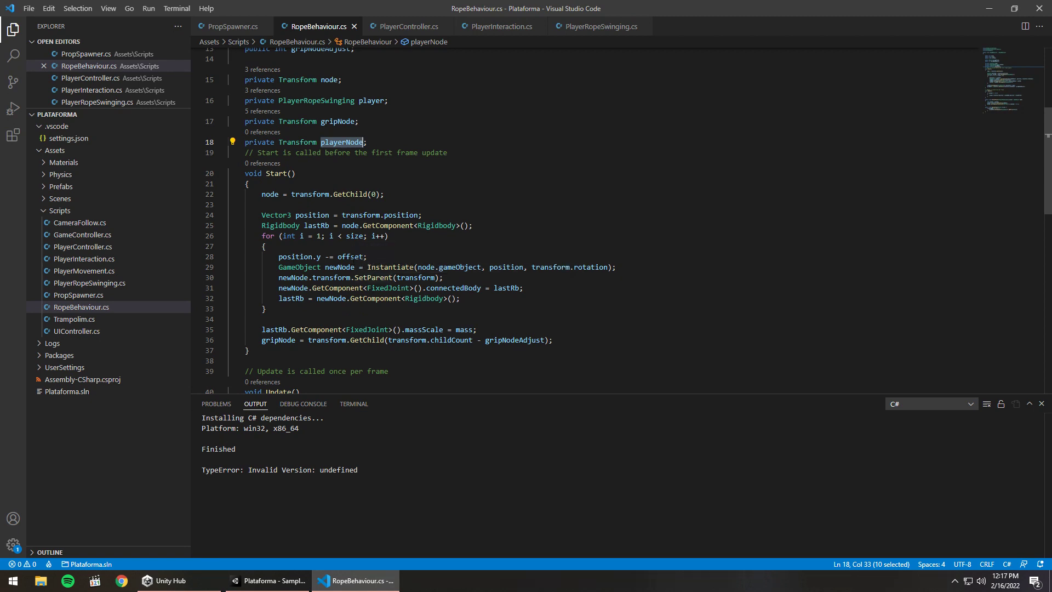
scroll(388, 257, down, 5)
scroll(387, 269, down, 1)
scroll(385, 284, down, 3)
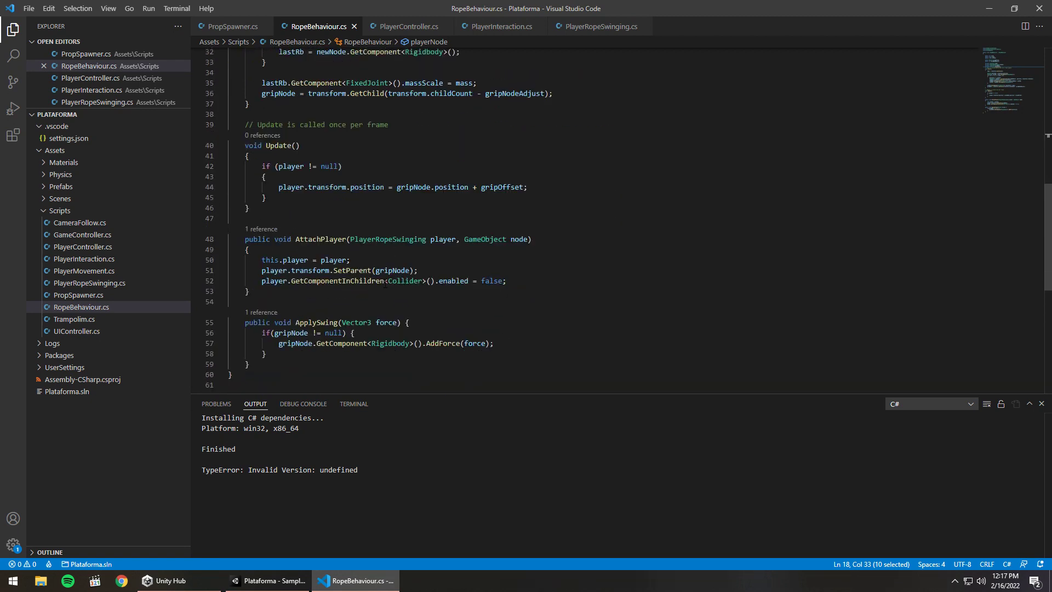
click(528, 281)
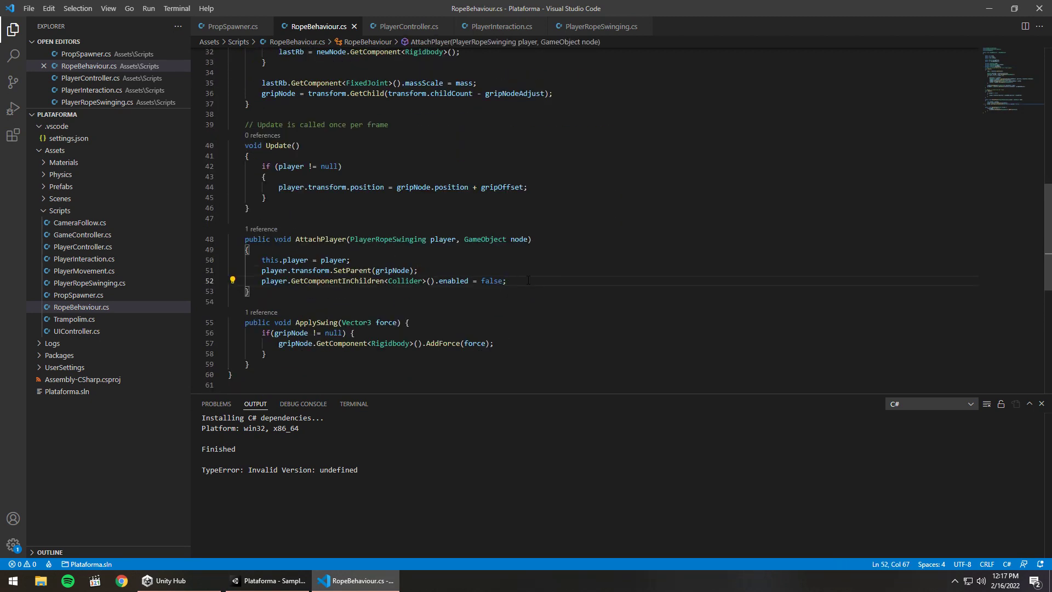
key(Return)
key(ctrl+v)
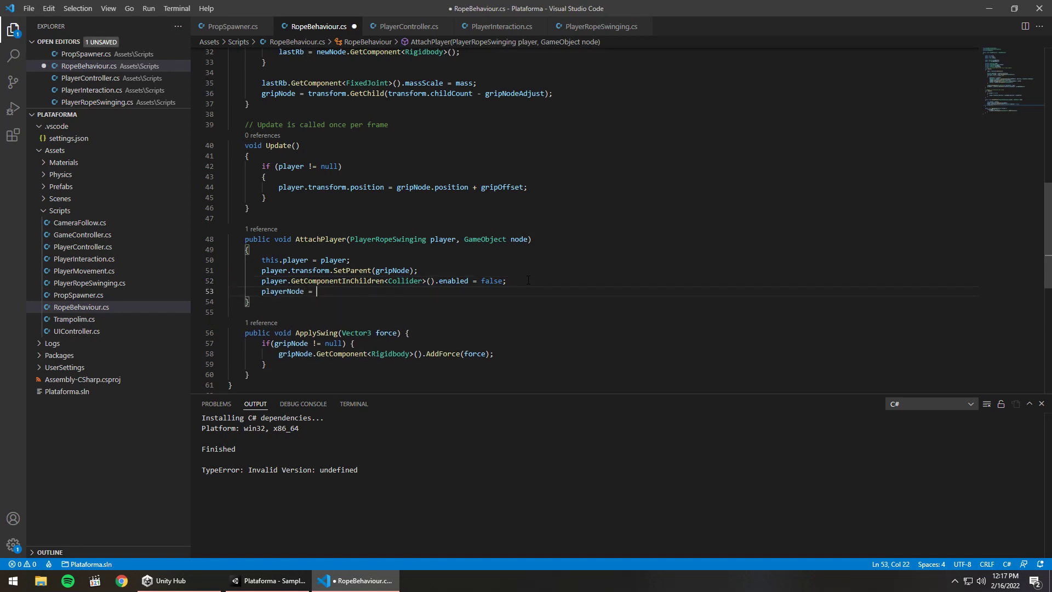
text(node.t)
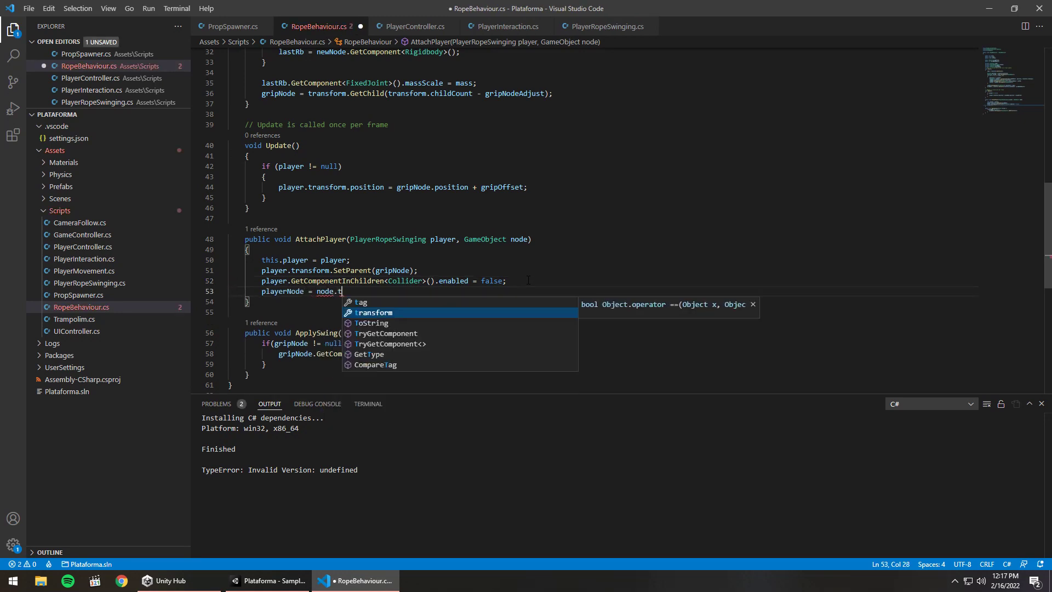
key(Tab)
key(ctrl+s)
Step: Replace gripNode with playerNode in Update's position line, save, and return to Unity
double_click(283, 291)
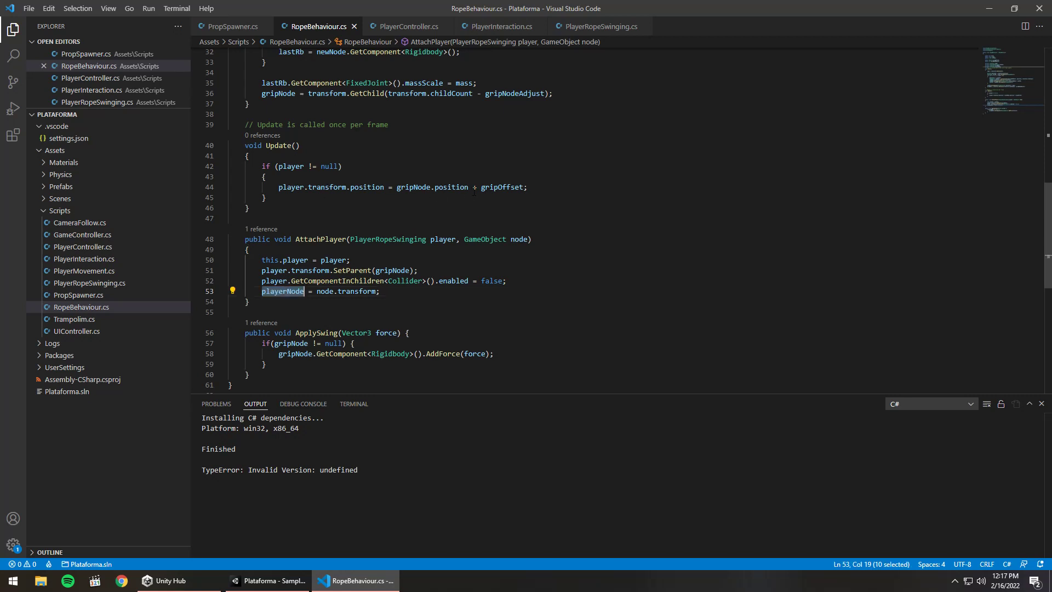
double_click(414, 186)
key(ctrl+v)
key(ctrl+s)
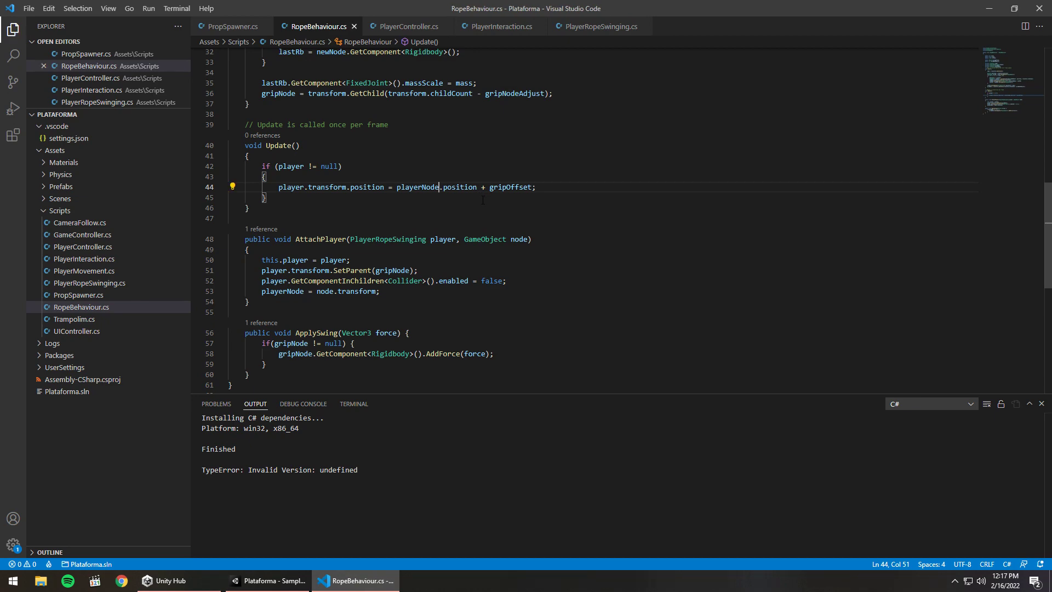
click(269, 580)
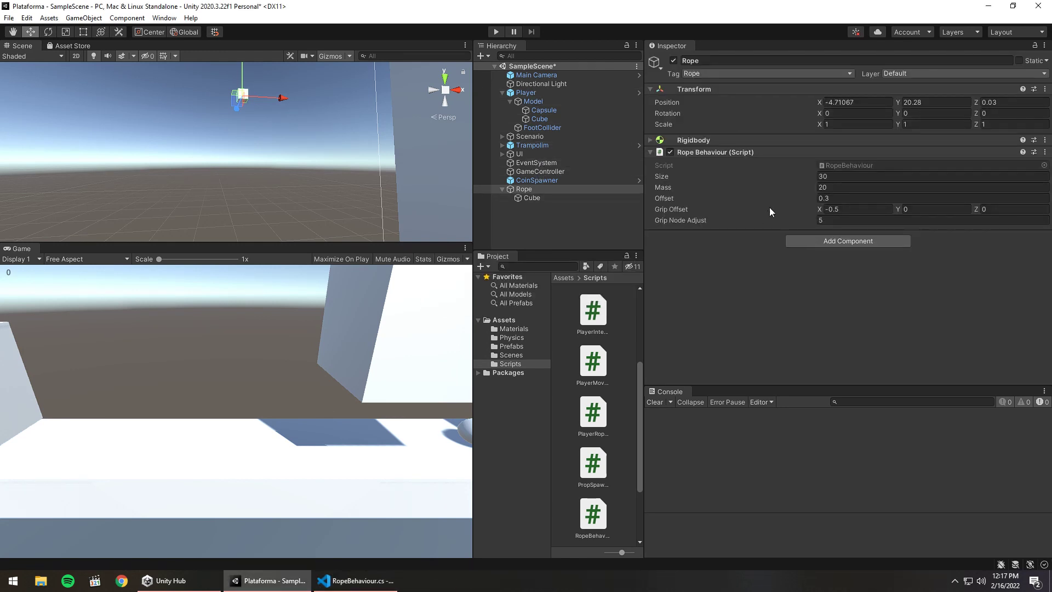
click(829, 177)
text(25)
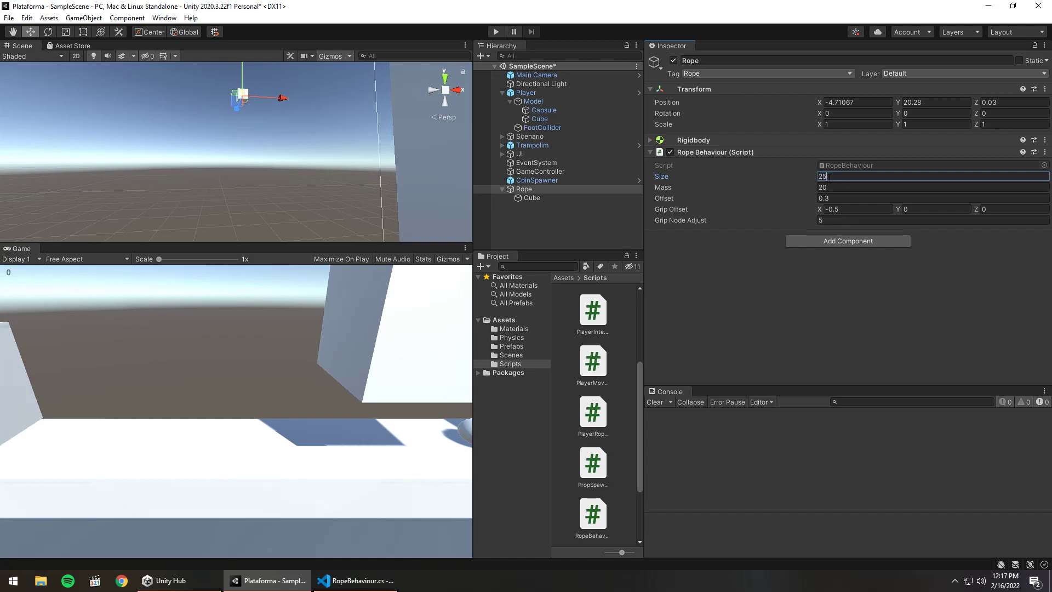
click(496, 32)
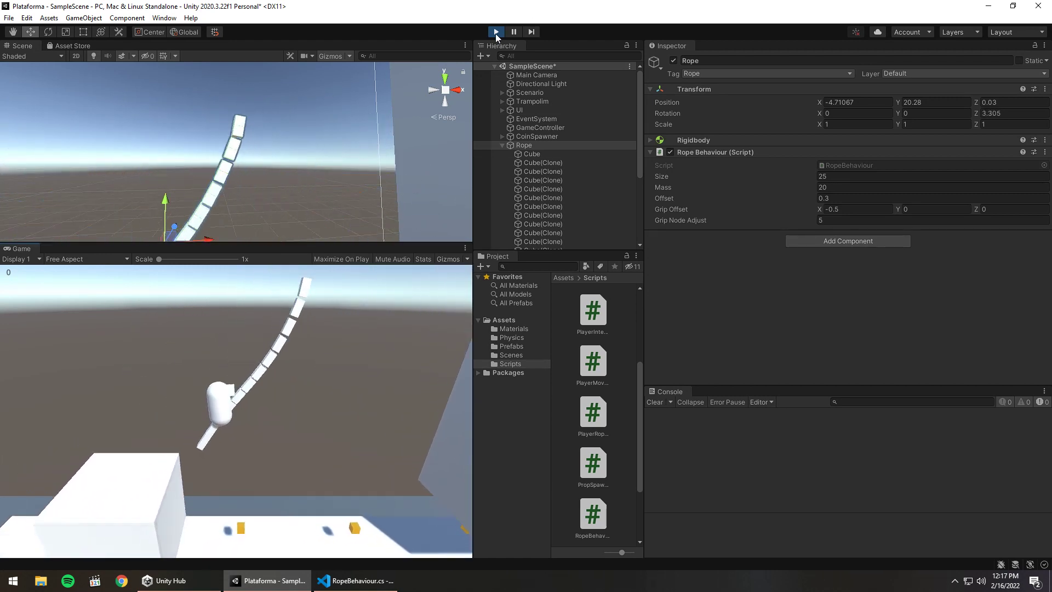
click(496, 32)
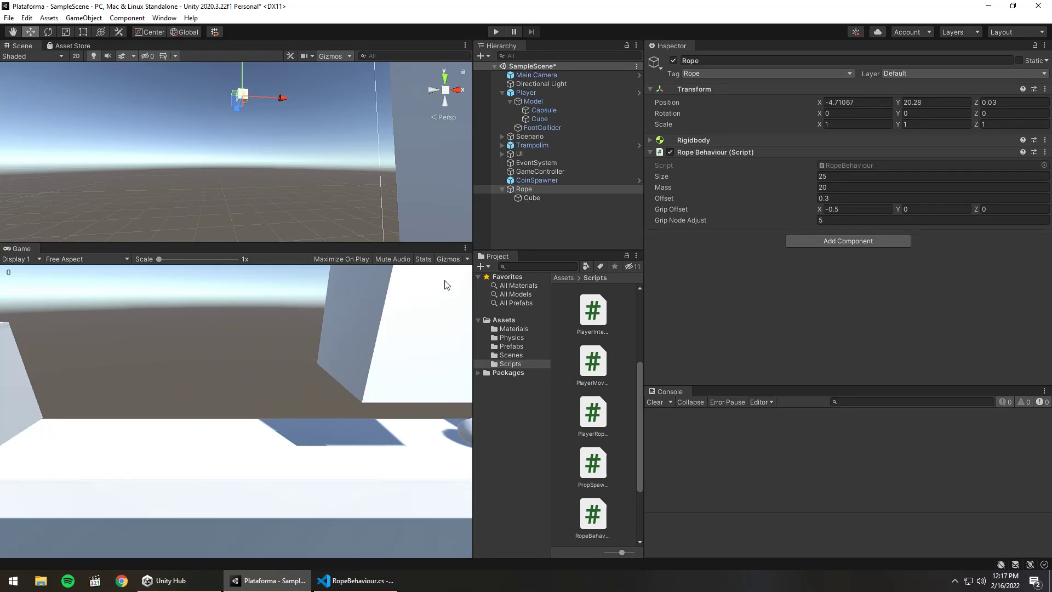
click(498, 32)
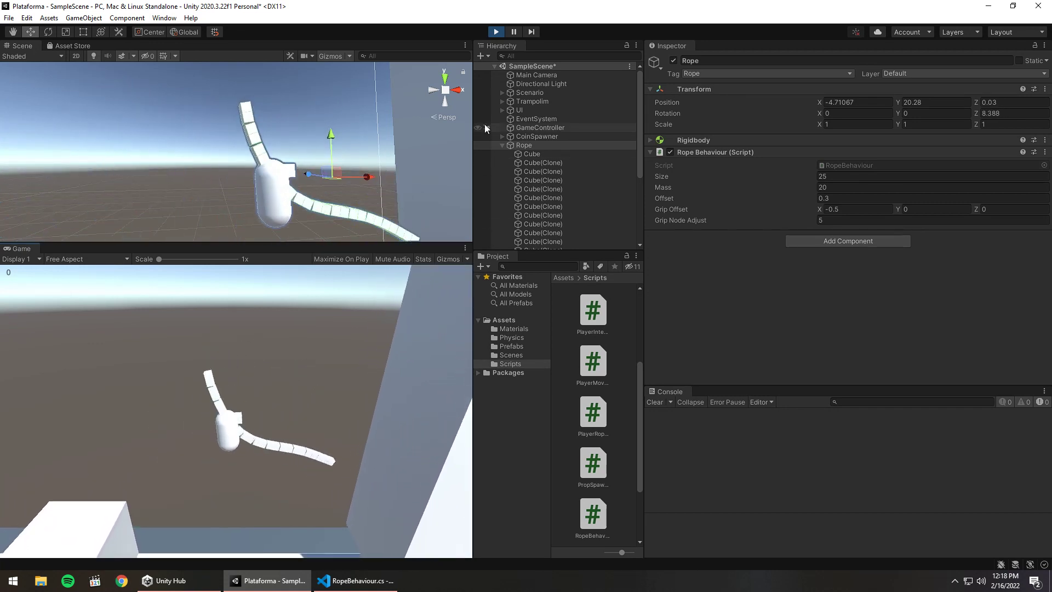
click(497, 32)
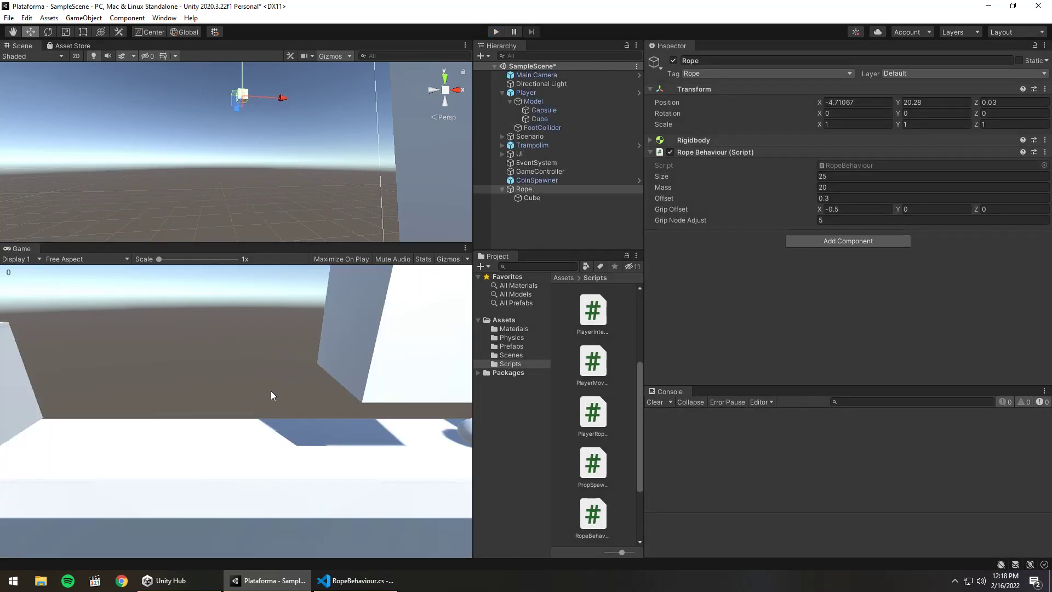
click(495, 32)
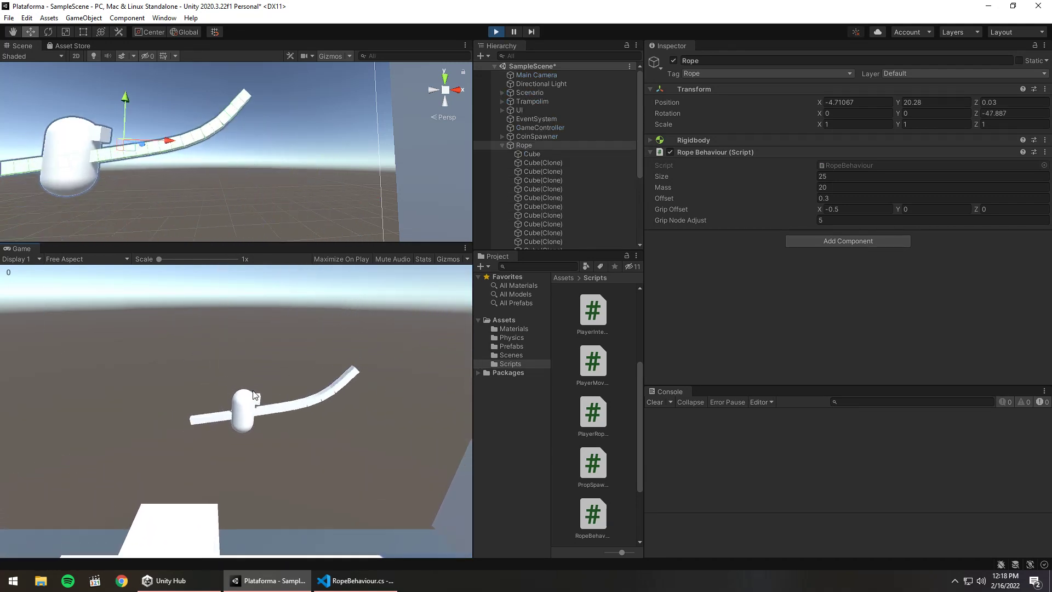
click(496, 30)
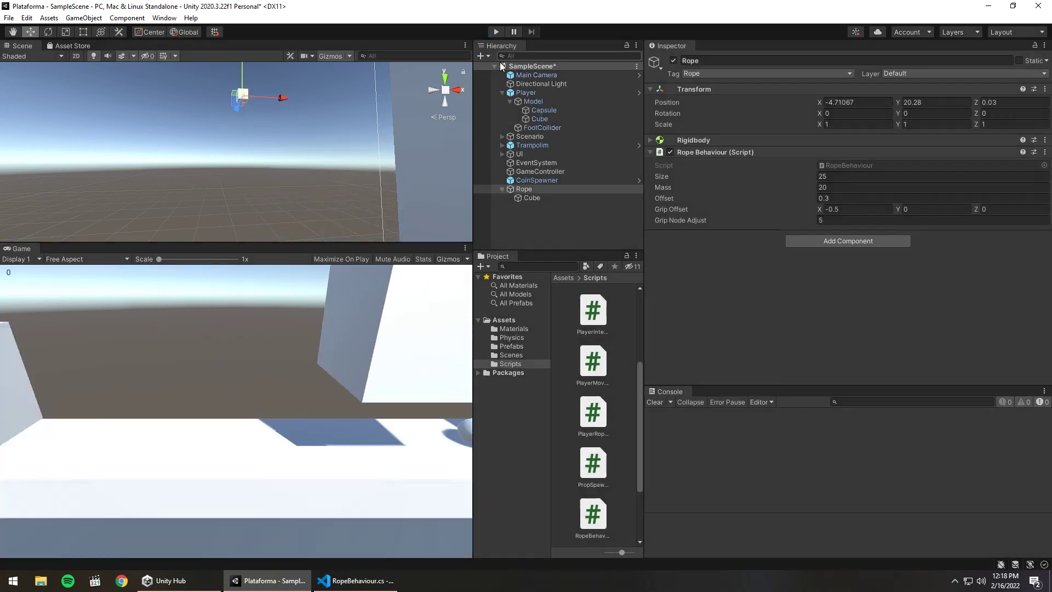
Step: Play-test the rope swing with the Rope's Grip Node Adjust set to 10
click(536, 187)
text(10)
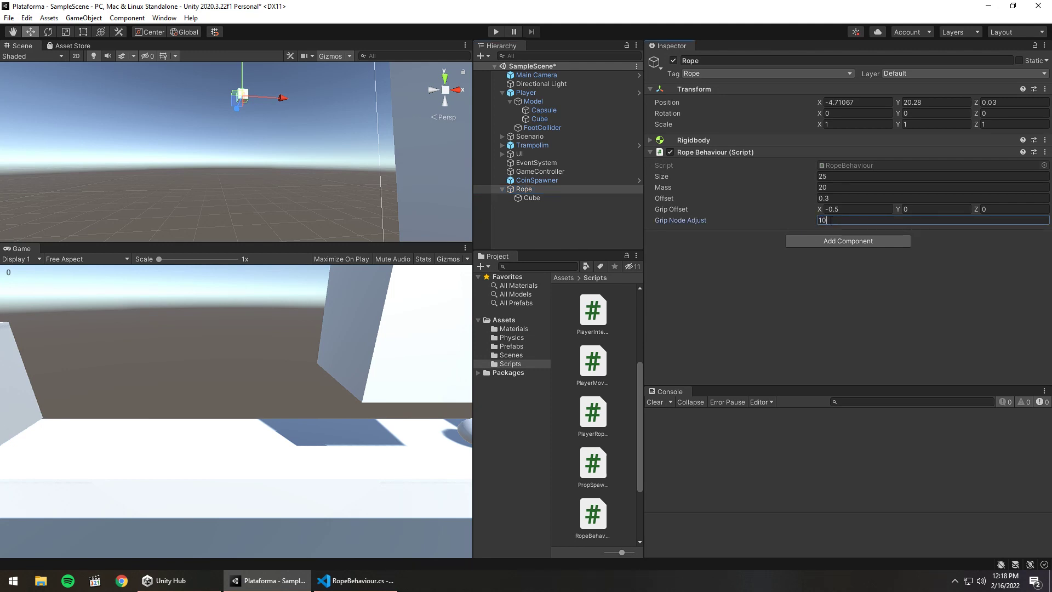
click(496, 31)
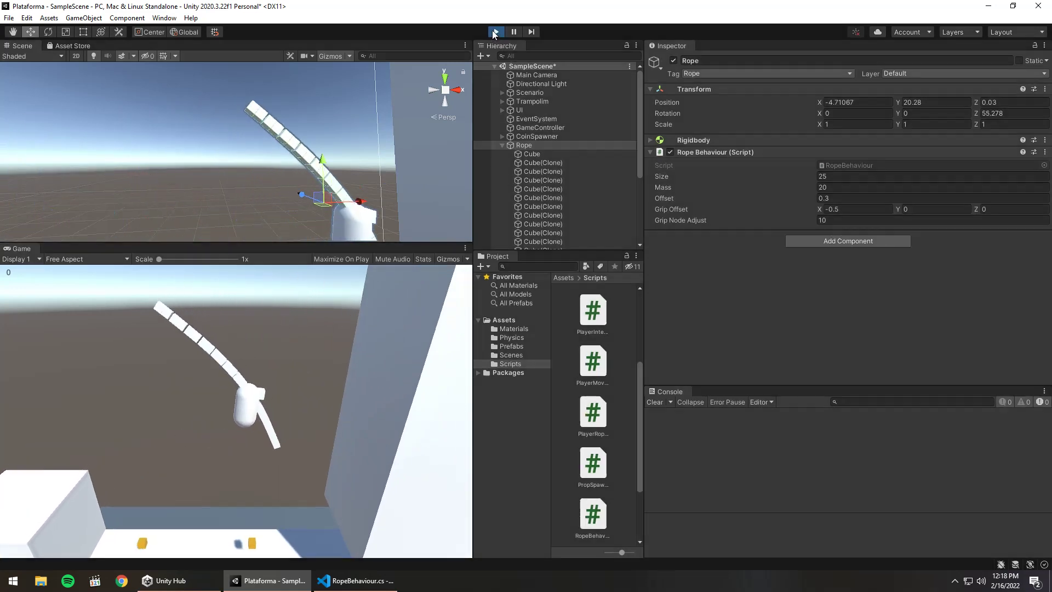
click(495, 32)
Step: Inspect the rope Cube's Fixed Joint, then start changing the Rope's Mass from 20 to 5
click(573, 181)
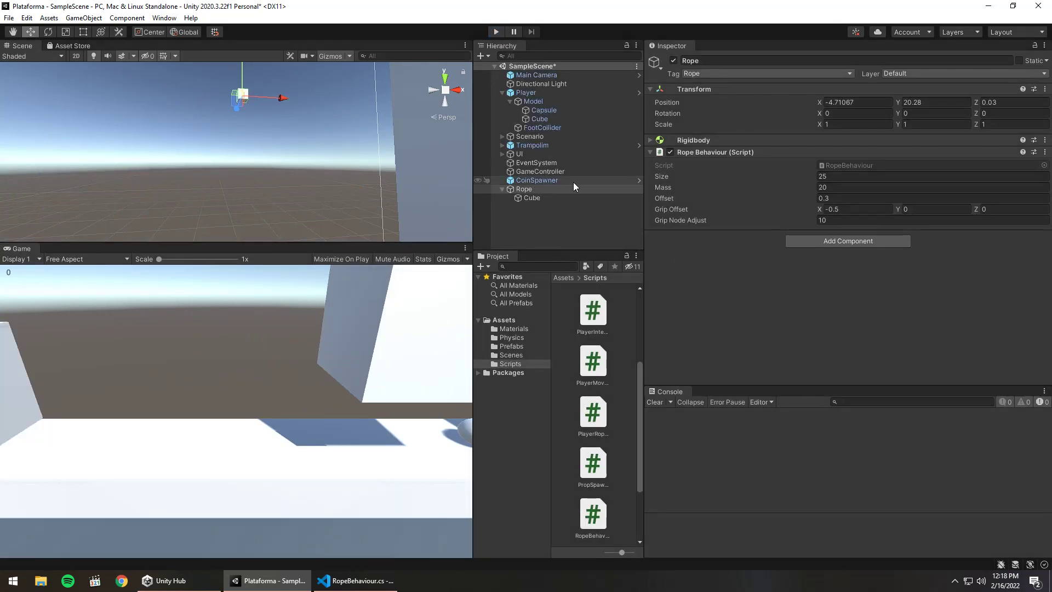
click(560, 192)
click(554, 196)
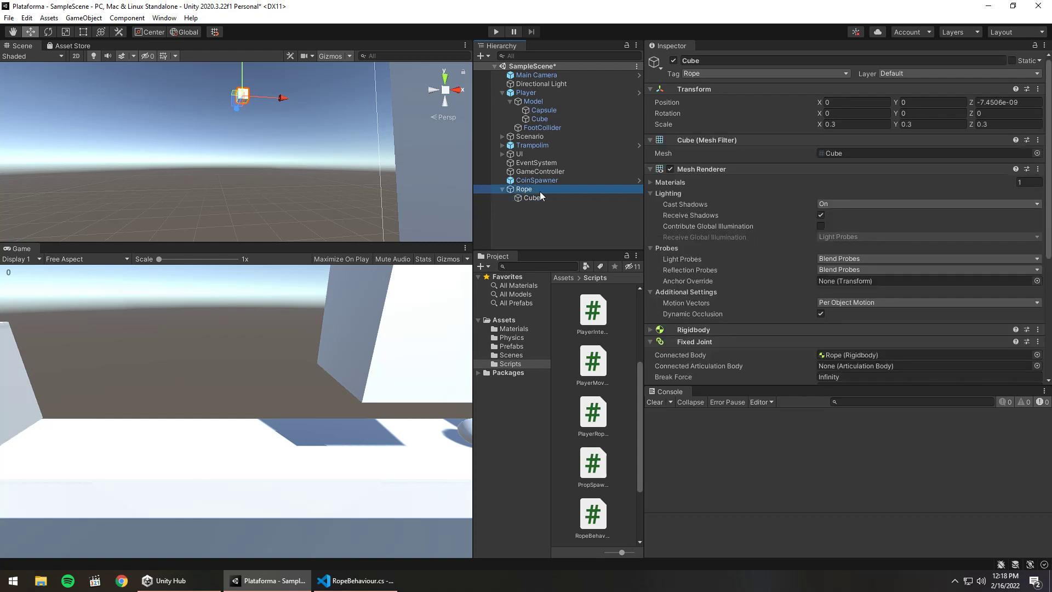
click(540, 192)
click(542, 196)
scroll(866, 312, down, 5)
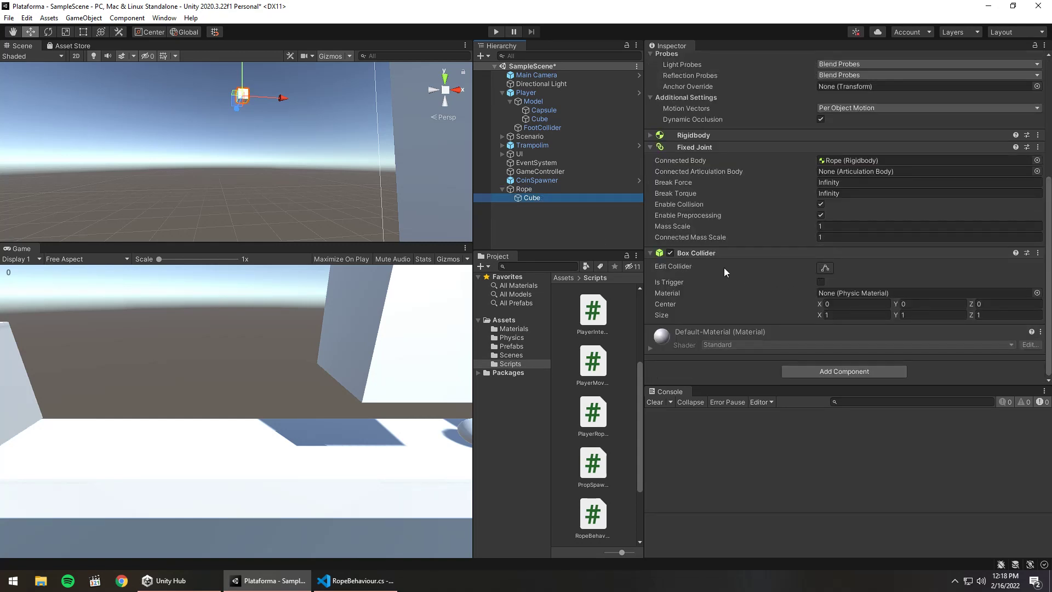
click(553, 190)
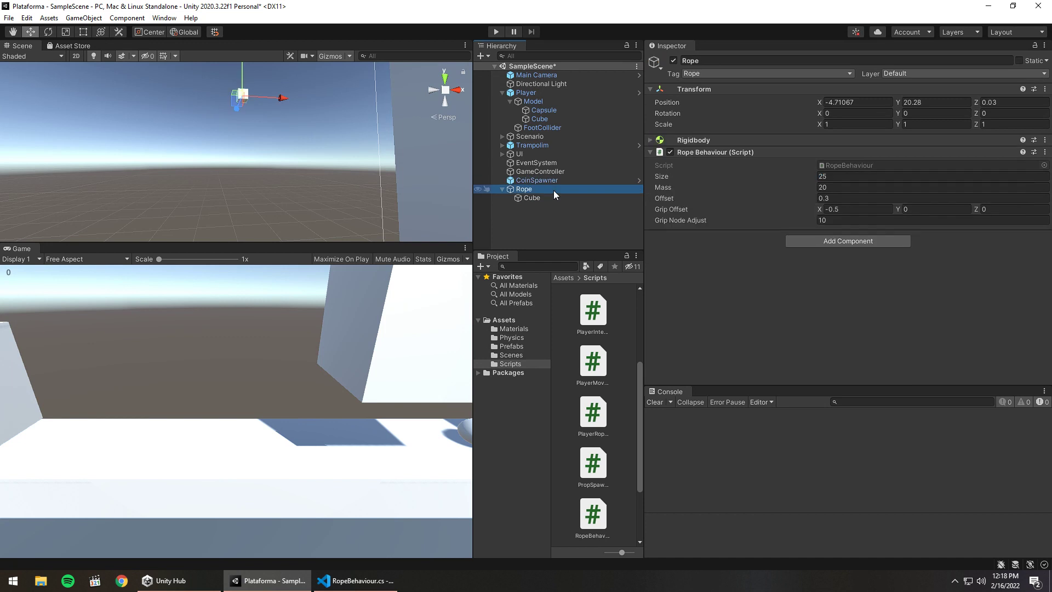
click(840, 188)
text(5)
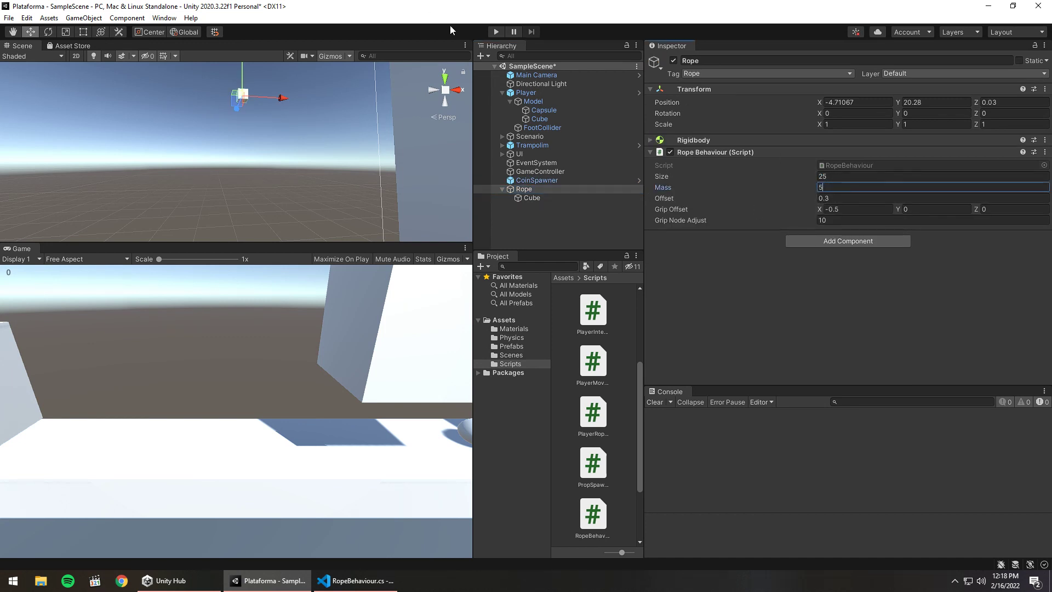
Step: Play-test the capsule swinging twice with Rope Mass 5, ending in edit mode
click(497, 31)
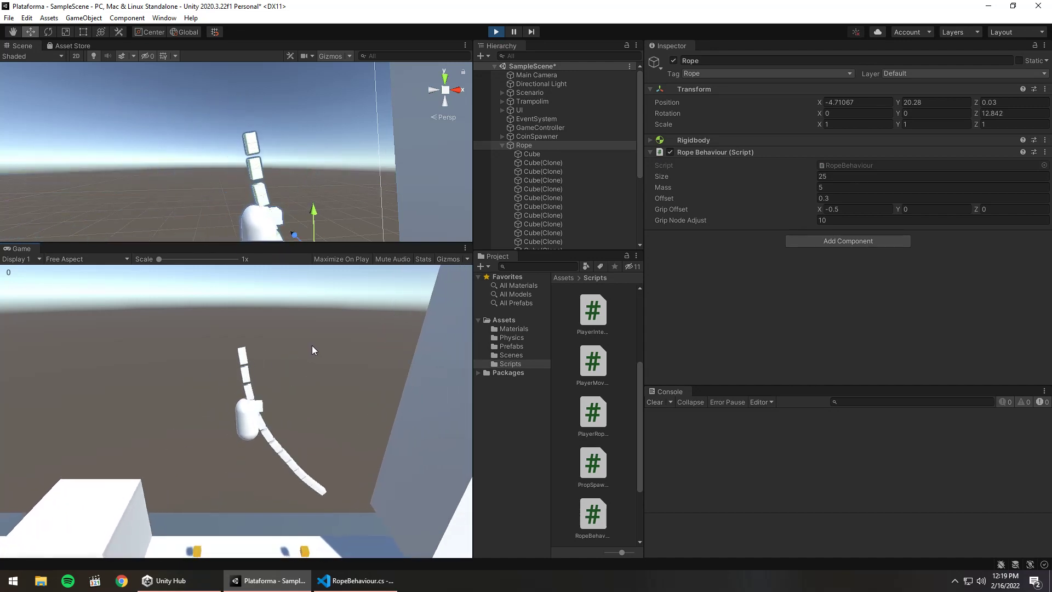
click(496, 32)
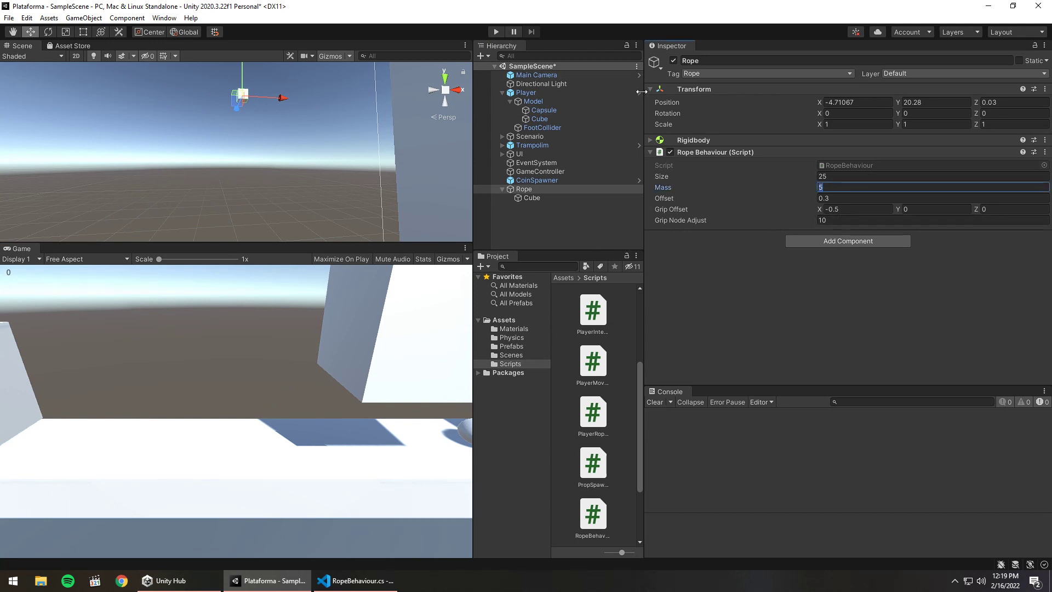
click(501, 32)
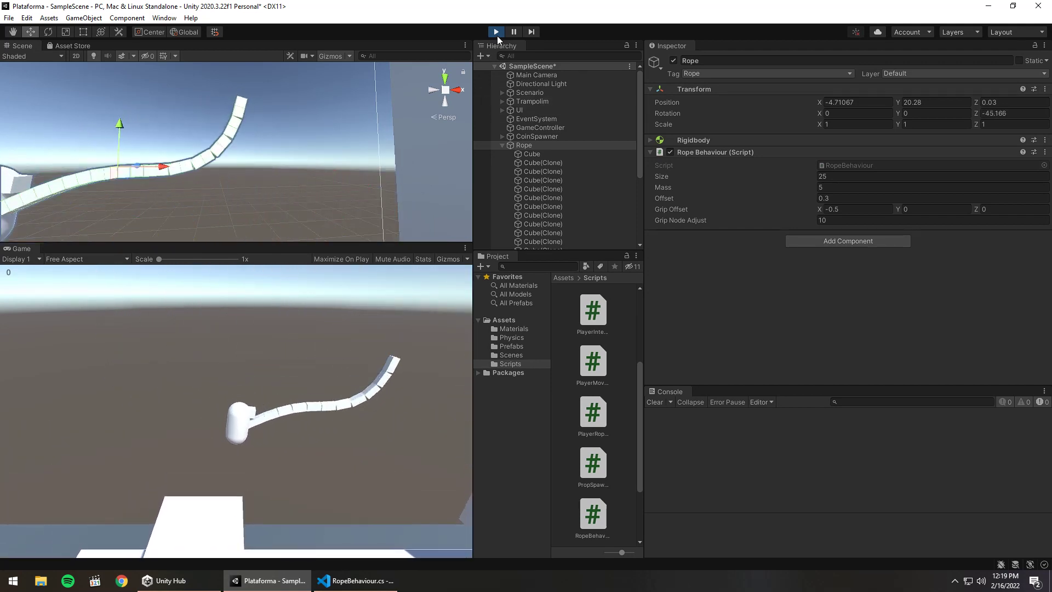
click(496, 32)
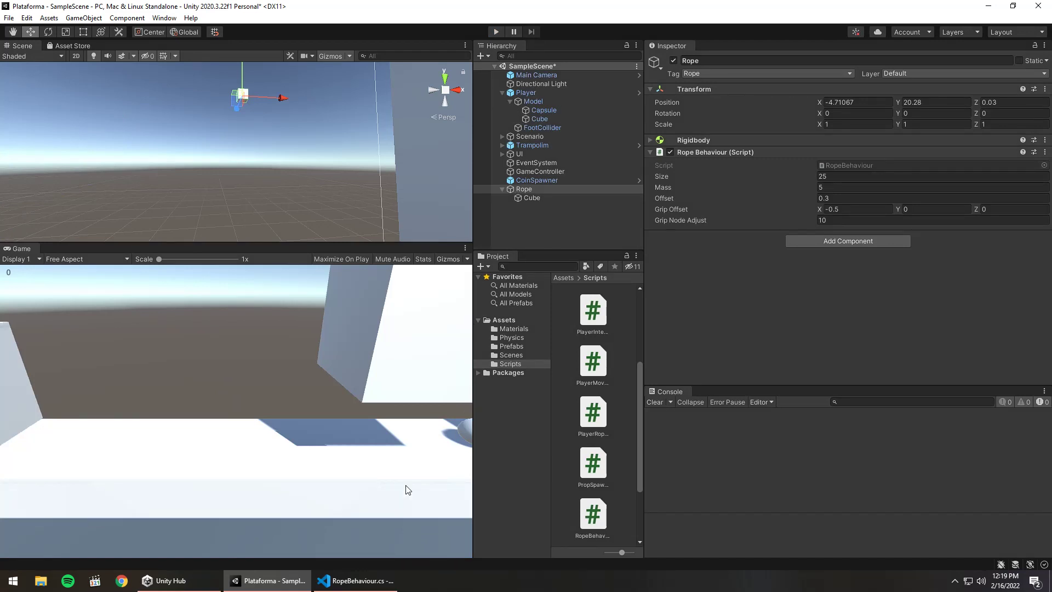
Step: Return to RopeBehaviour.cs and look over its Update, AttachPlayer and ApplySwing methods
click(372, 585)
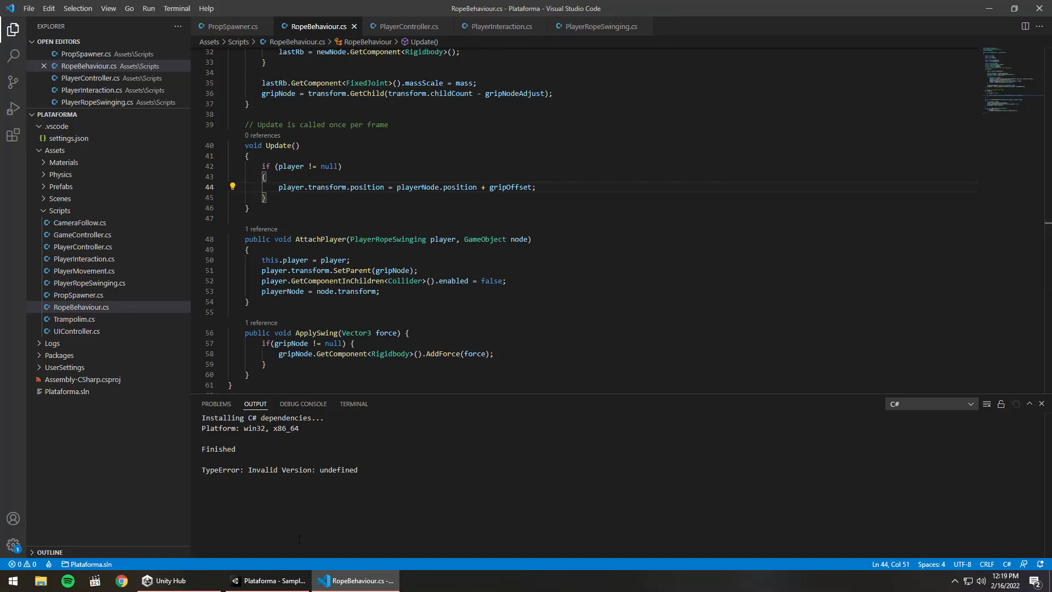
click(484, 301)
scroll(484, 302, down, 2)
scroll(484, 302, up, 4)
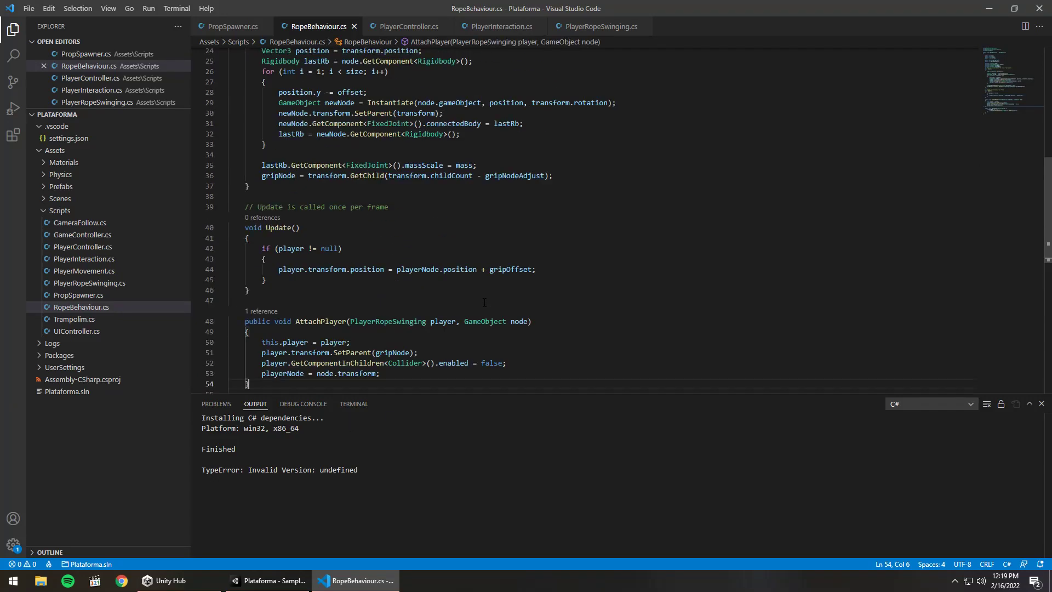
scroll(484, 302, up, 8)
scroll(484, 302, down, 10)
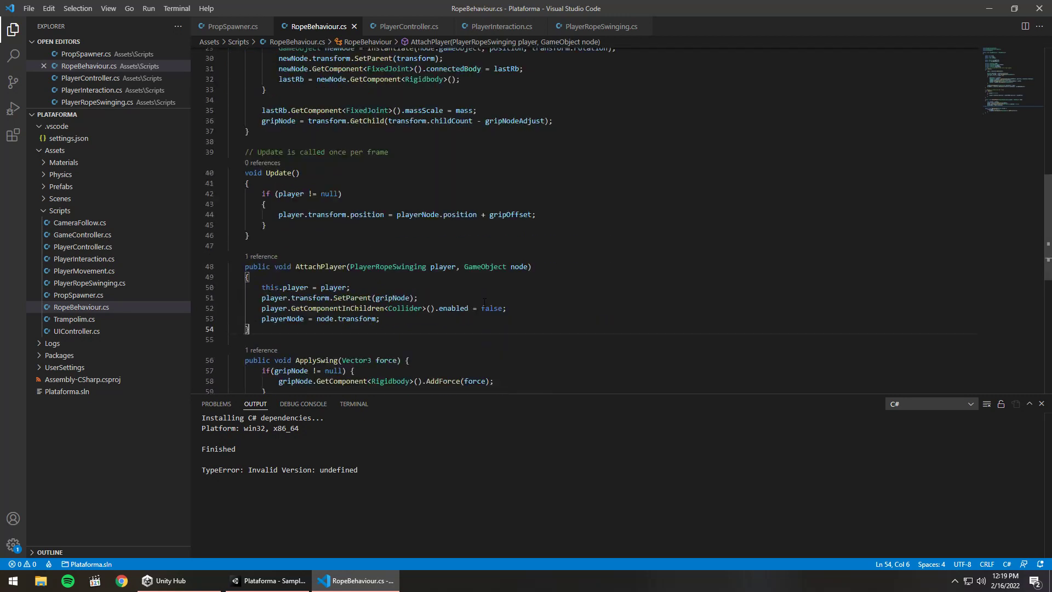
scroll(484, 302, down, 4)
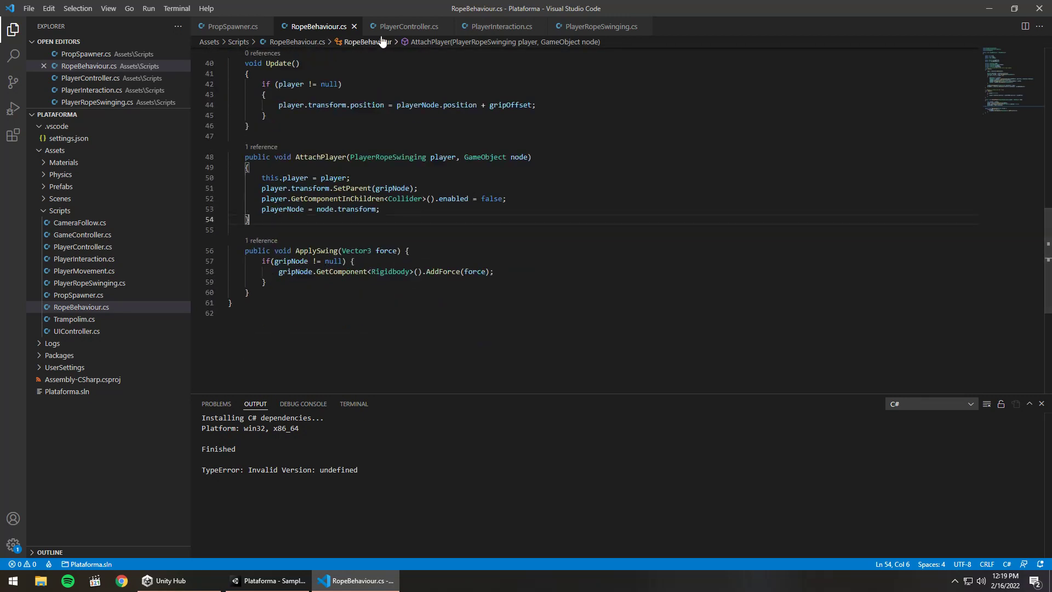
Step: Open PlayerController.cs and review the Jump input handling in Update
click(408, 27)
scroll(382, 281, up, 2)
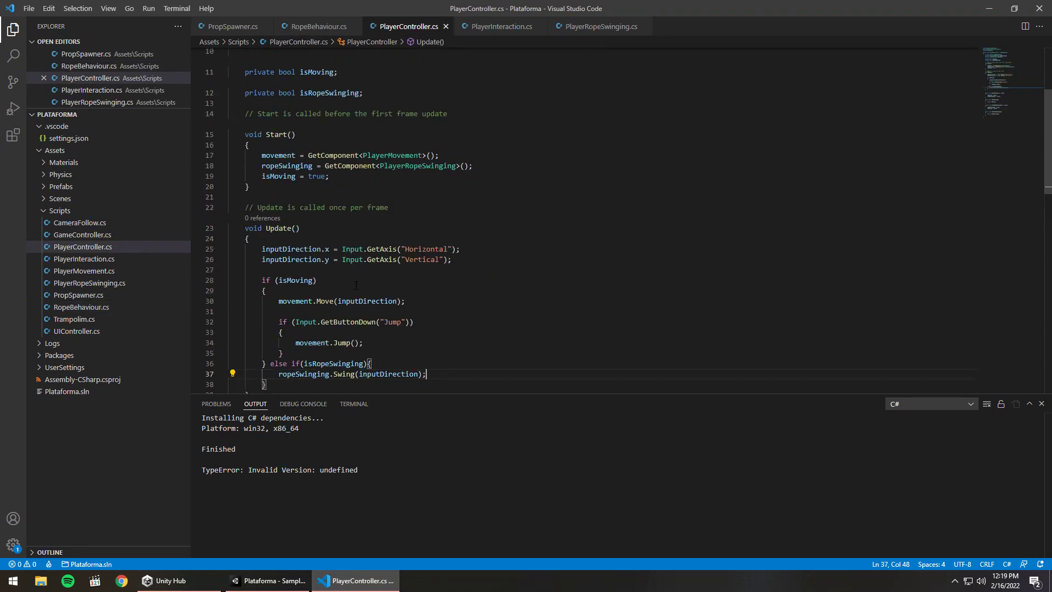
scroll(381, 281, down, 1)
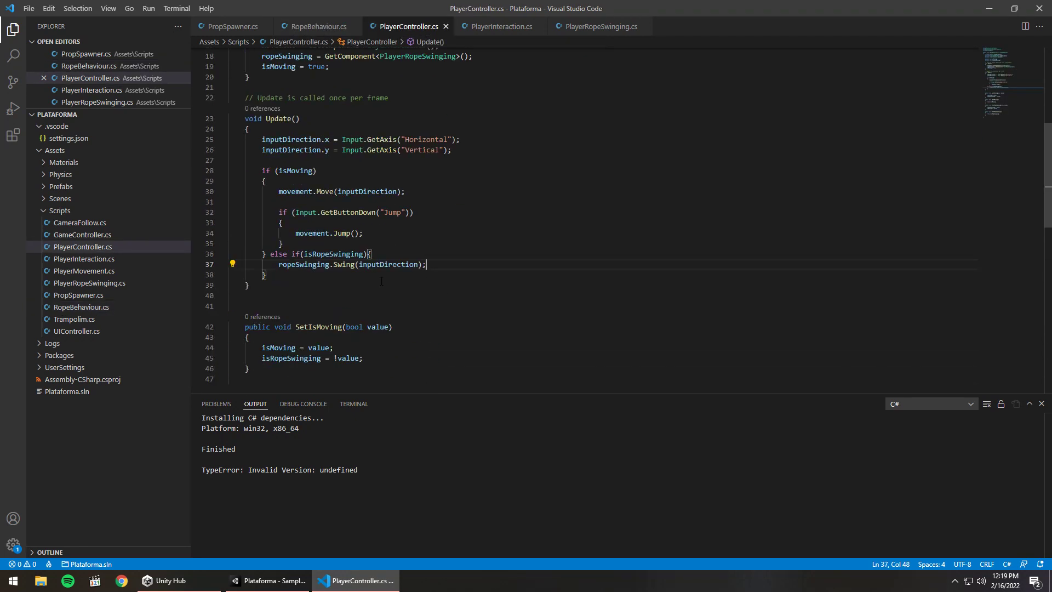
drag(262, 170, 283, 222)
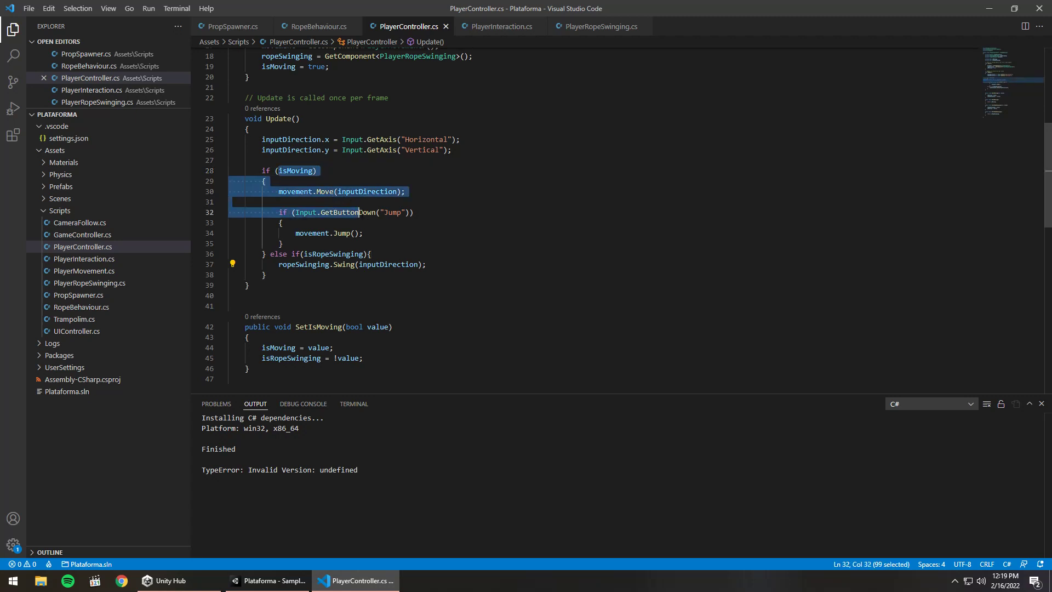
click(283, 222)
scroll(378, 226, down, 1)
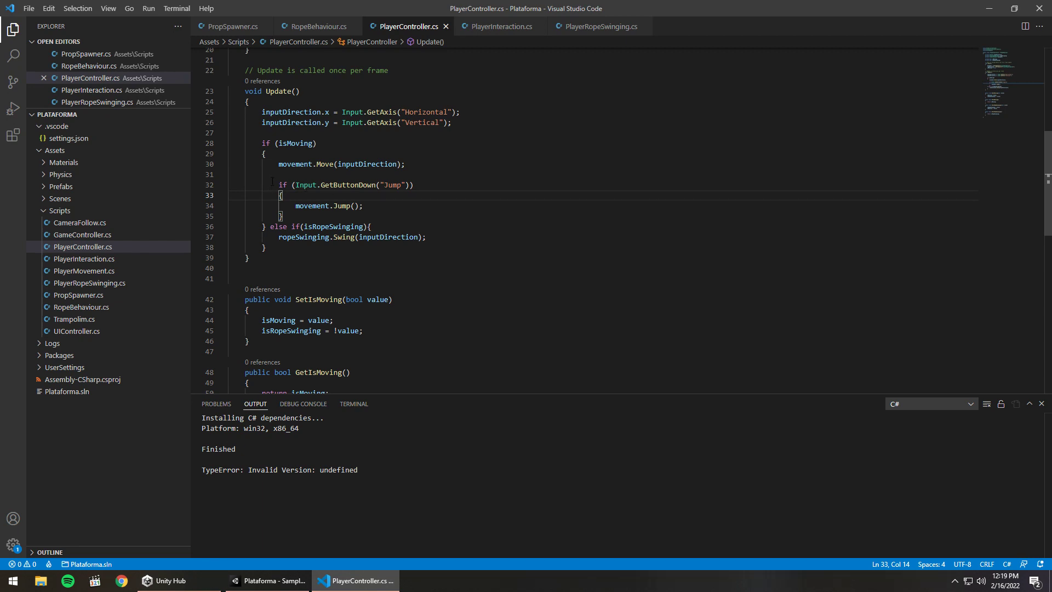
drag(273, 181, 284, 219)
click(471, 128)
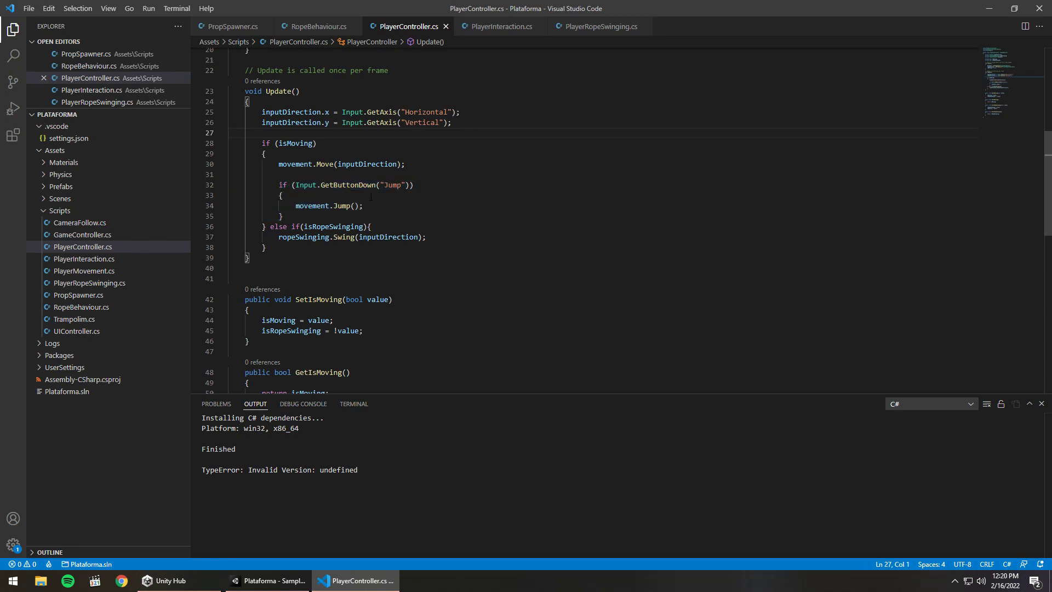
drag(412, 185, 296, 184)
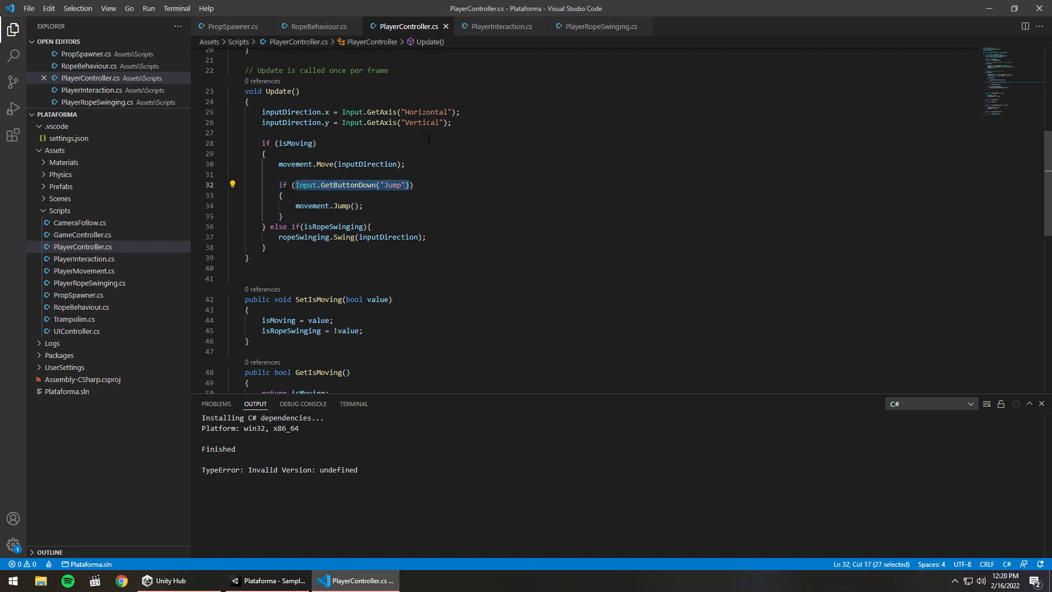
click(462, 125)
scroll(486, 156, up, 1)
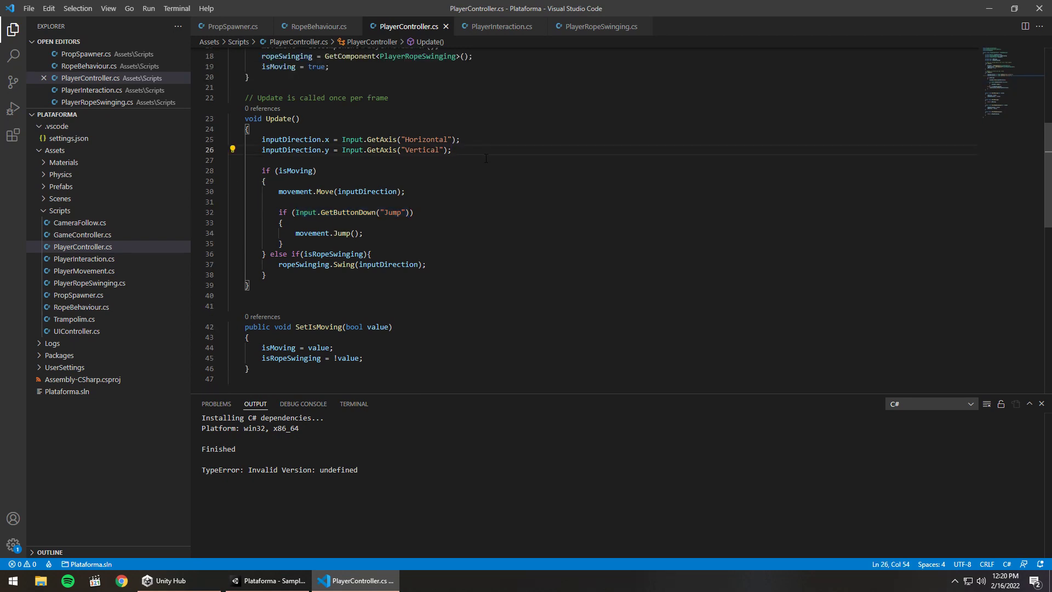
Step: Add bool jumped = Input.GetButtonDown("Jump"); and use jumped in the existing if condition
key(Return)
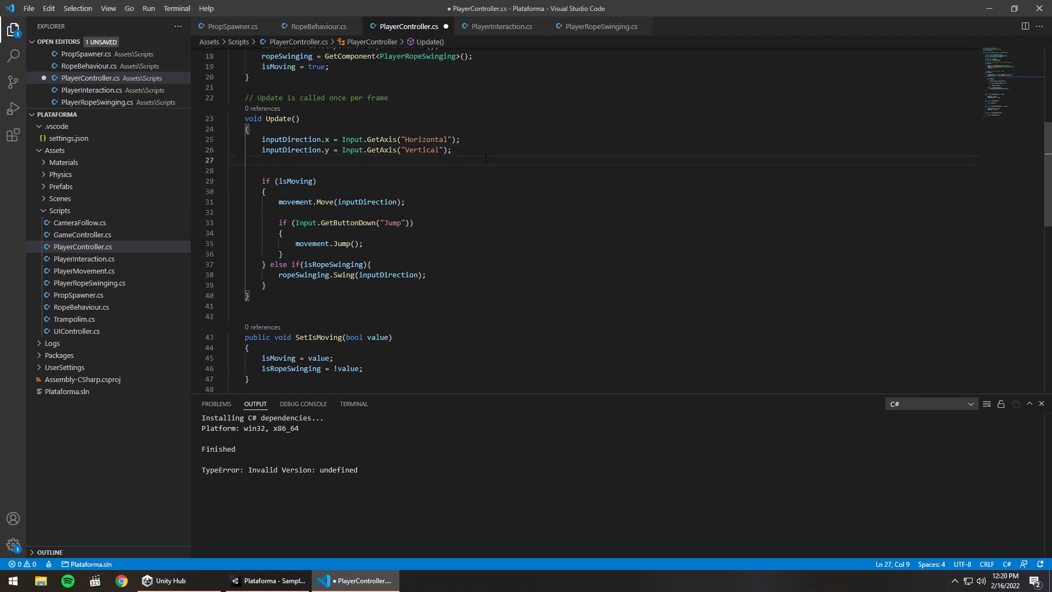
text(bool jumped)
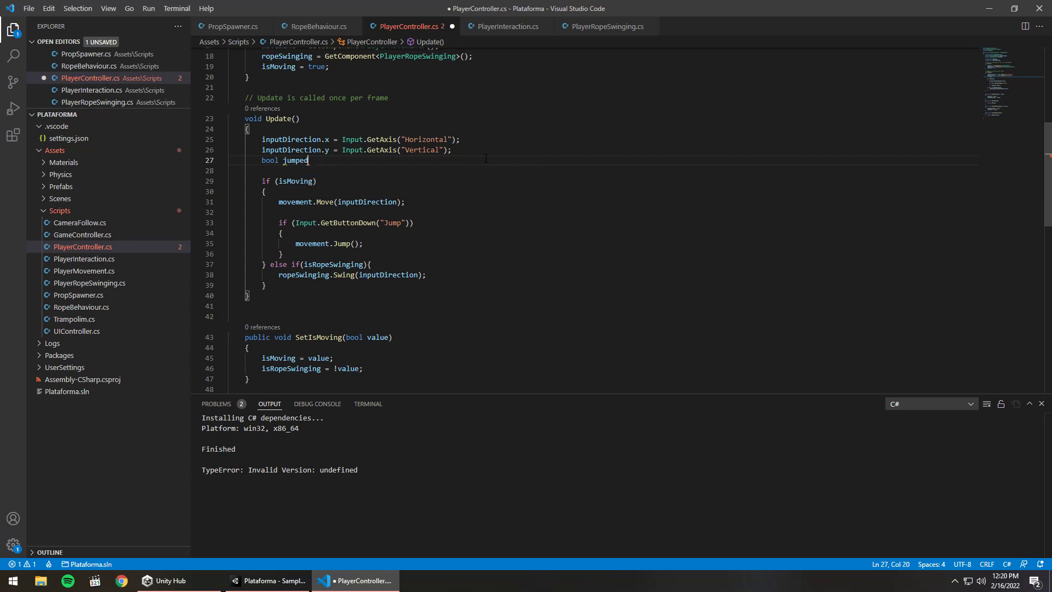
text( =)
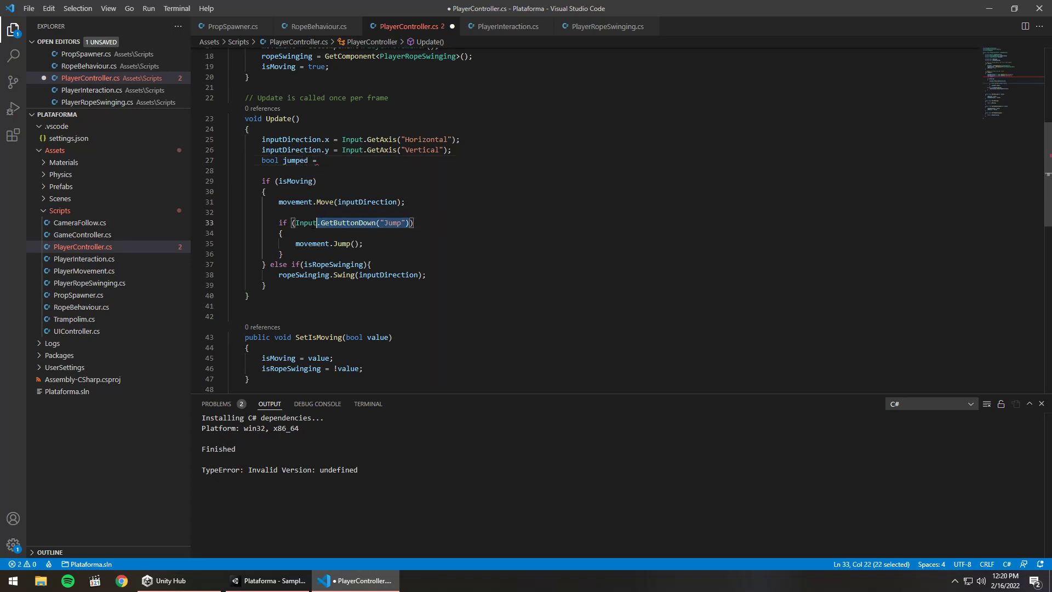
drag(411, 222, 295, 222)
key(ctrl+c)
click(347, 166)
key(Up)
key(End)
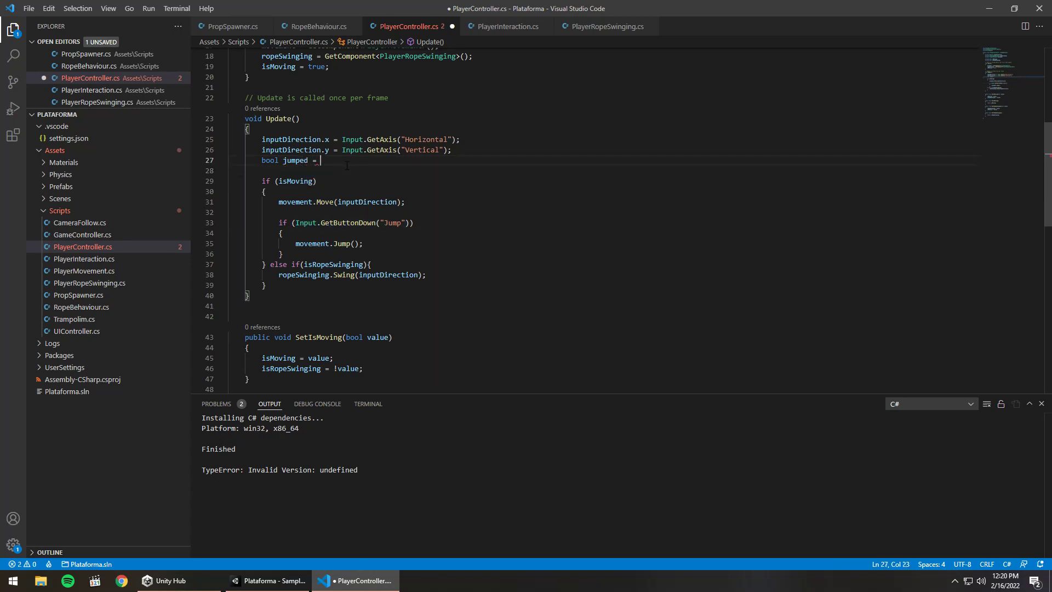
key(ctrl+v)
text(;)
double_click(296, 160)
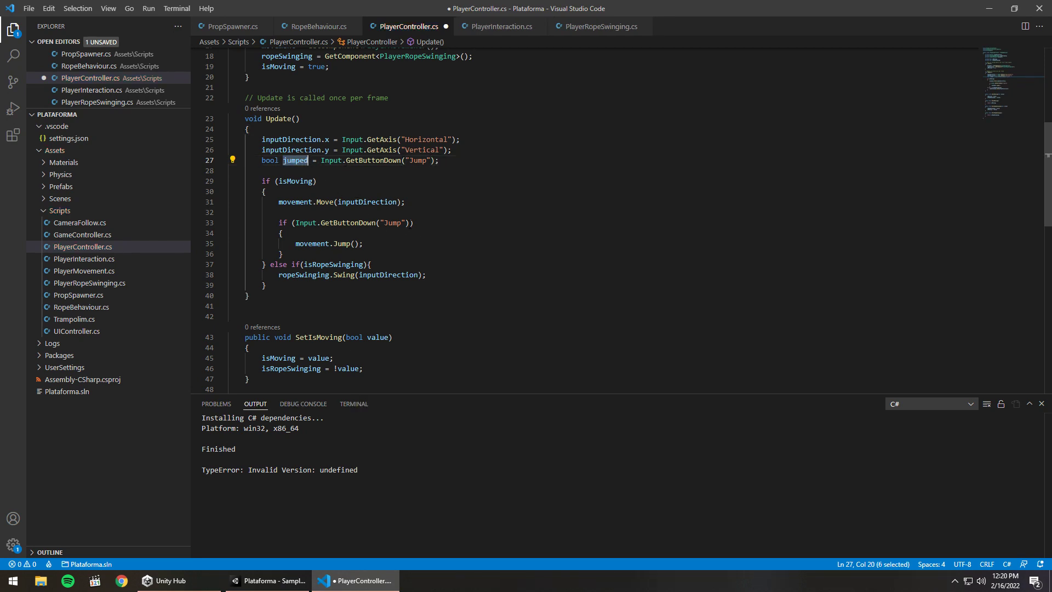
key(ctrl+c)
drag(411, 223, 295, 222)
key(ctrl+v)
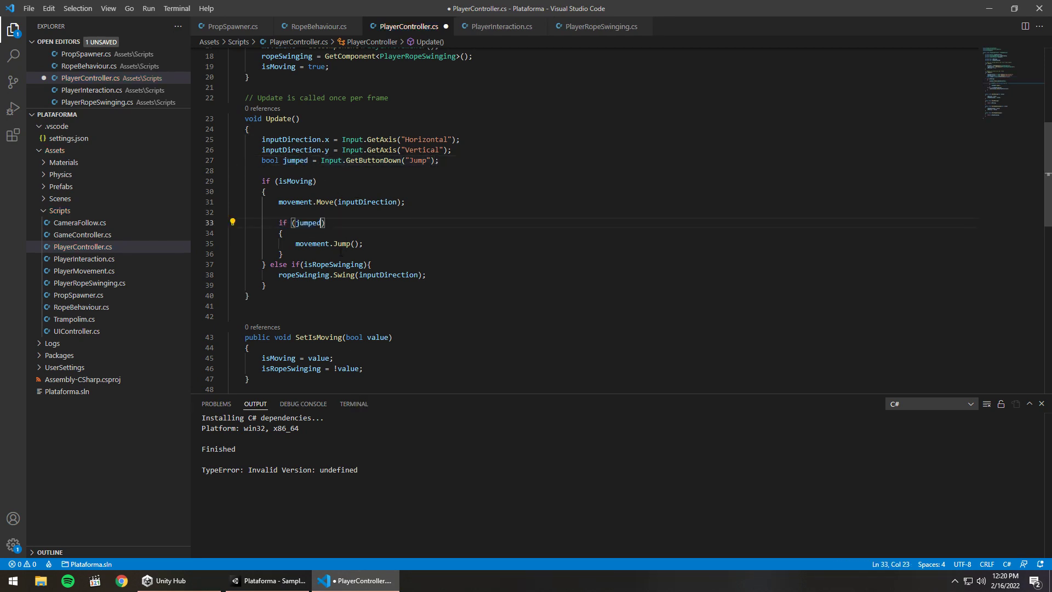
Step: After the Swing call, add if(jumped) { ropeSwinging.Jump(); } and save
click(453, 274)
key(Return)
text(if()
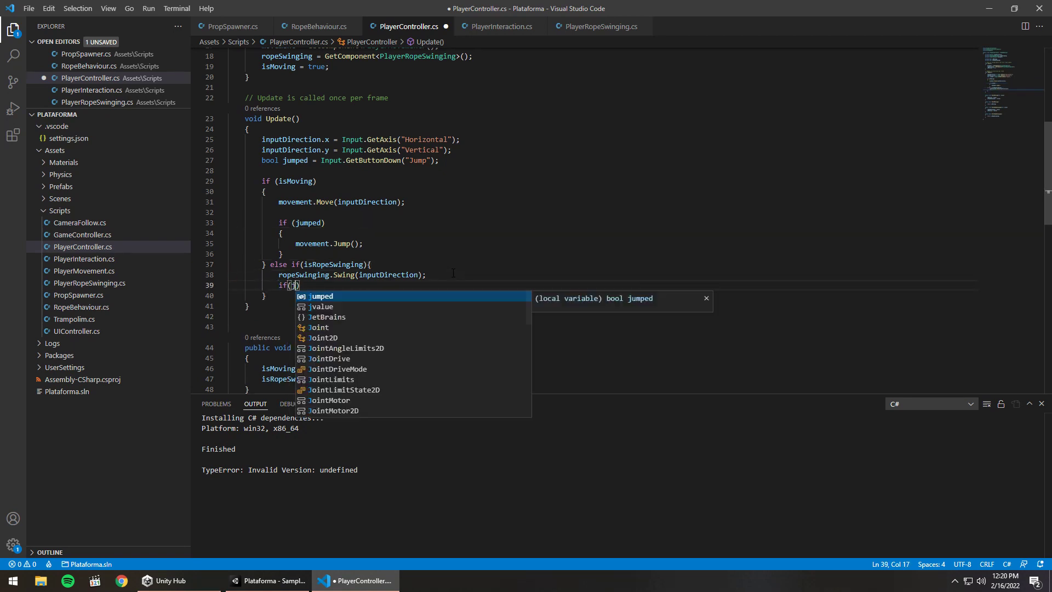
text(jumped) {)
key(Return)
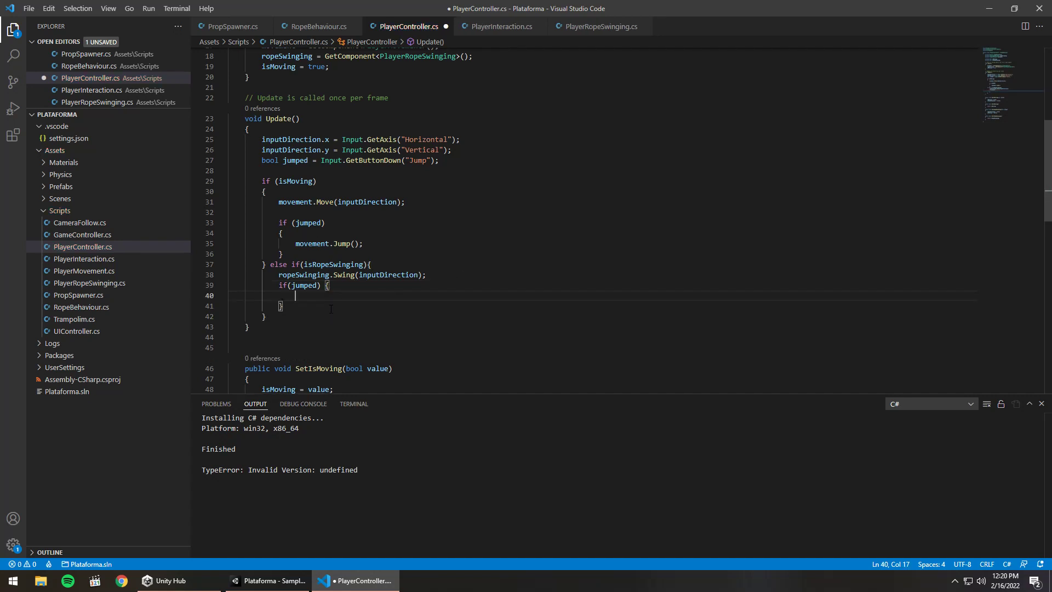
text(ro)
key(Tab)
text(.)
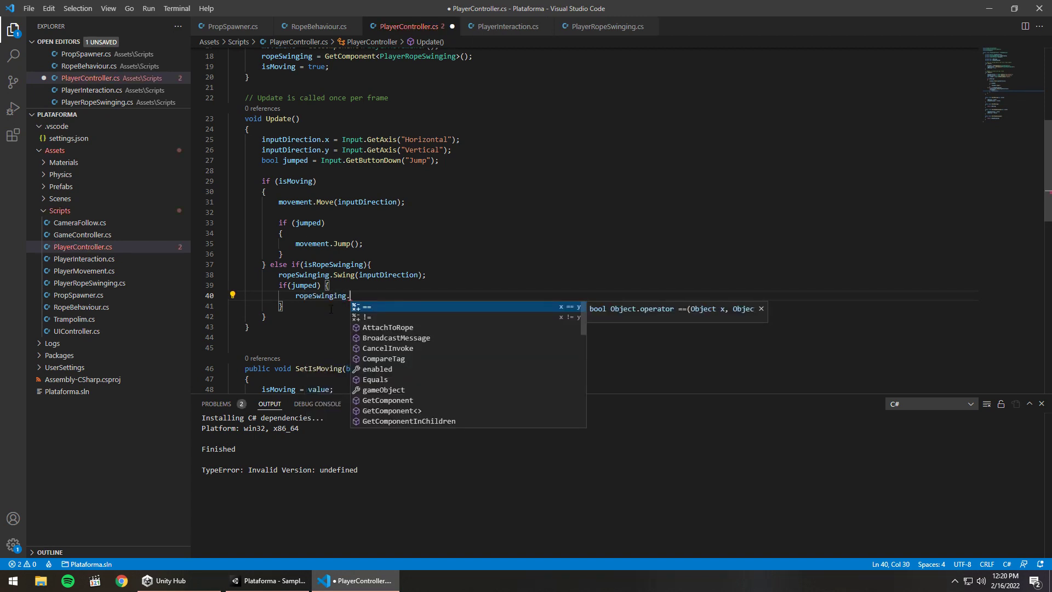
text(jump)
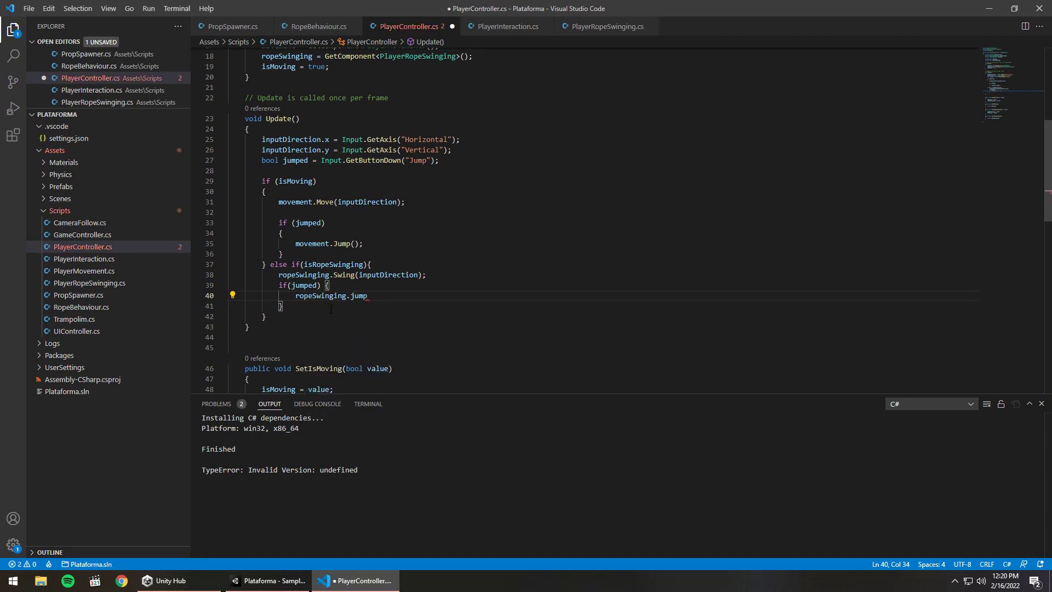
key(BackSpace)
key(BackSpace)
key(BackSpace)
text(Jump)
text(();)
key(ctrl+s)
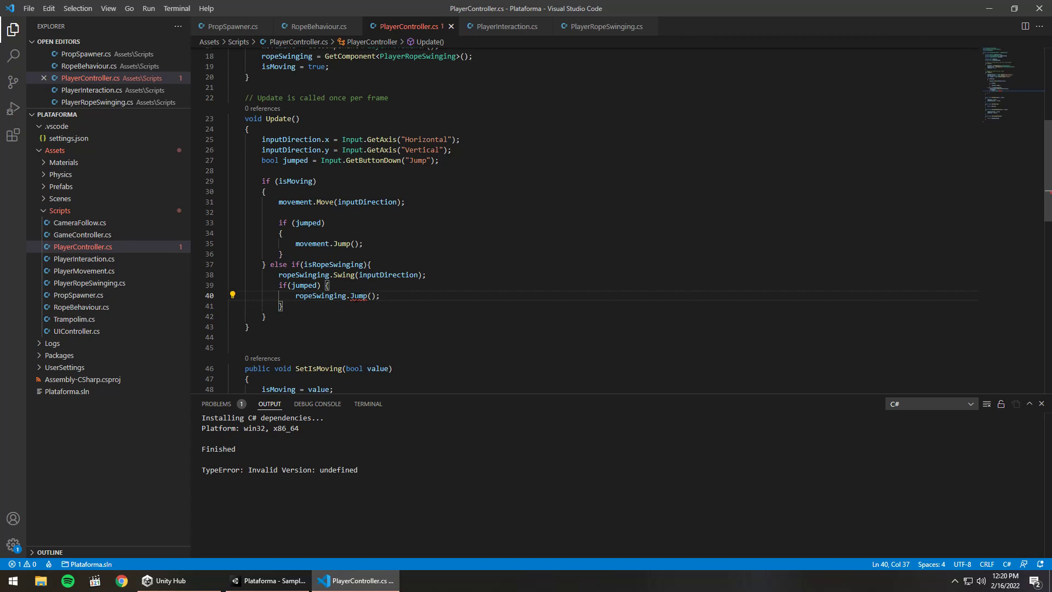
Step: In PlayerRopeSwinging.cs, add an empty public void Jump() method after Swing
ctrl+click(327, 296)
ctrl+click(317, 122)
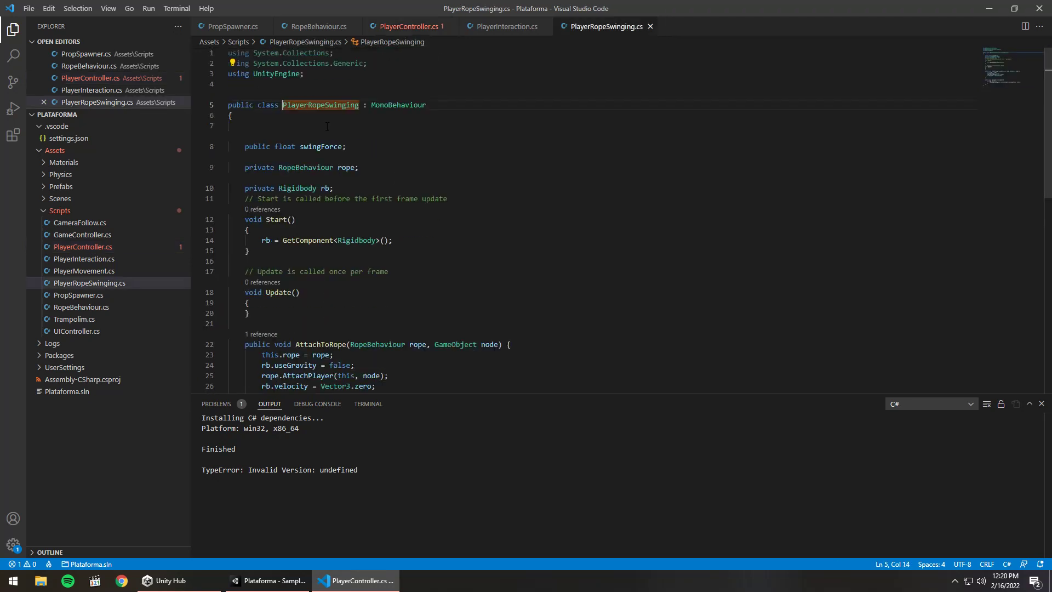
scroll(382, 305, down, 5)
scroll(382, 305, up, 2)
click(261, 261)
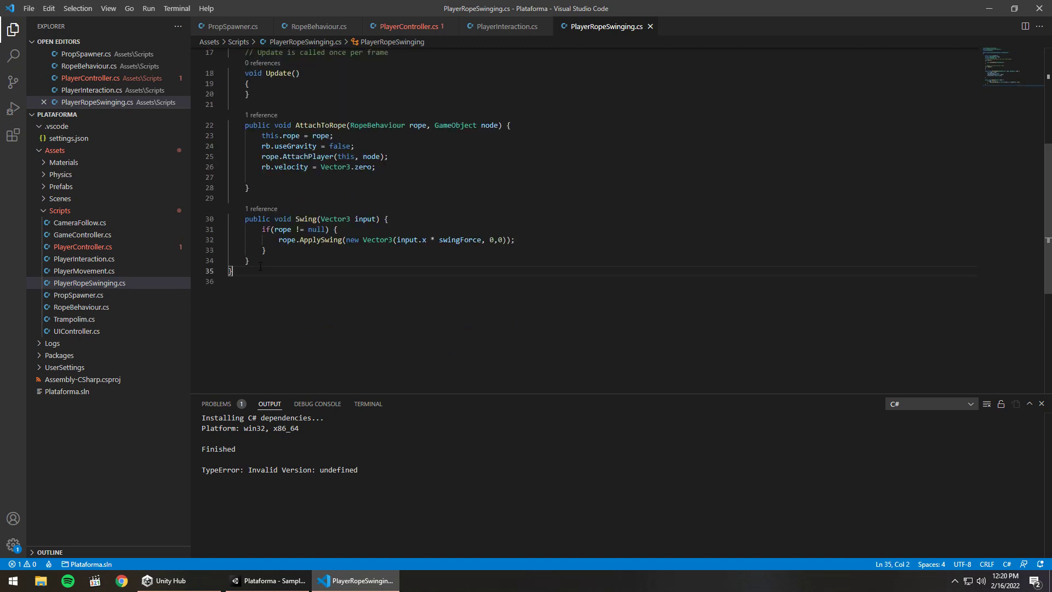
key(Return)
key(Return)
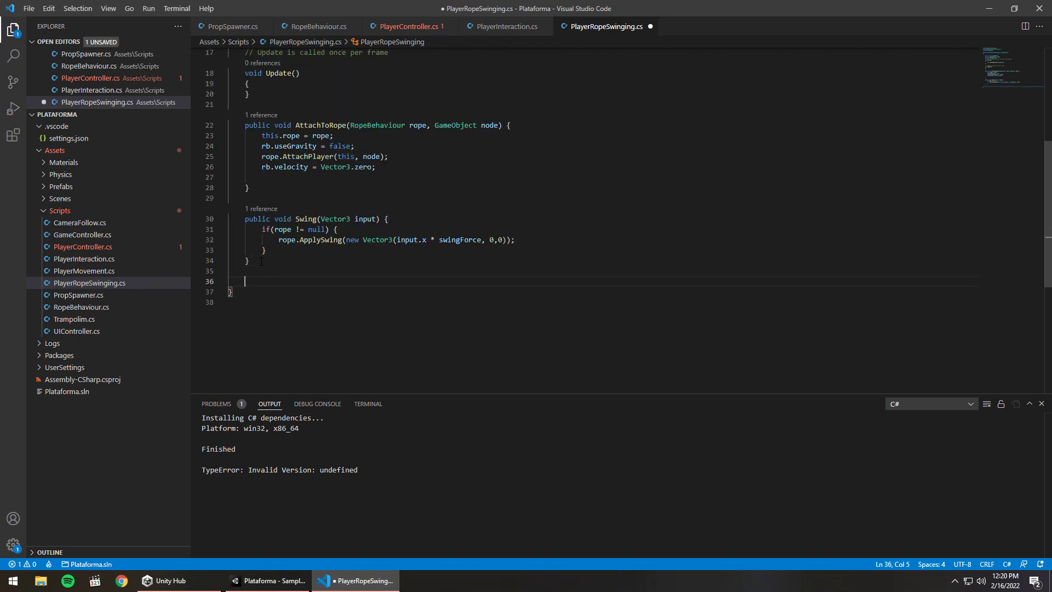
text(public voi)
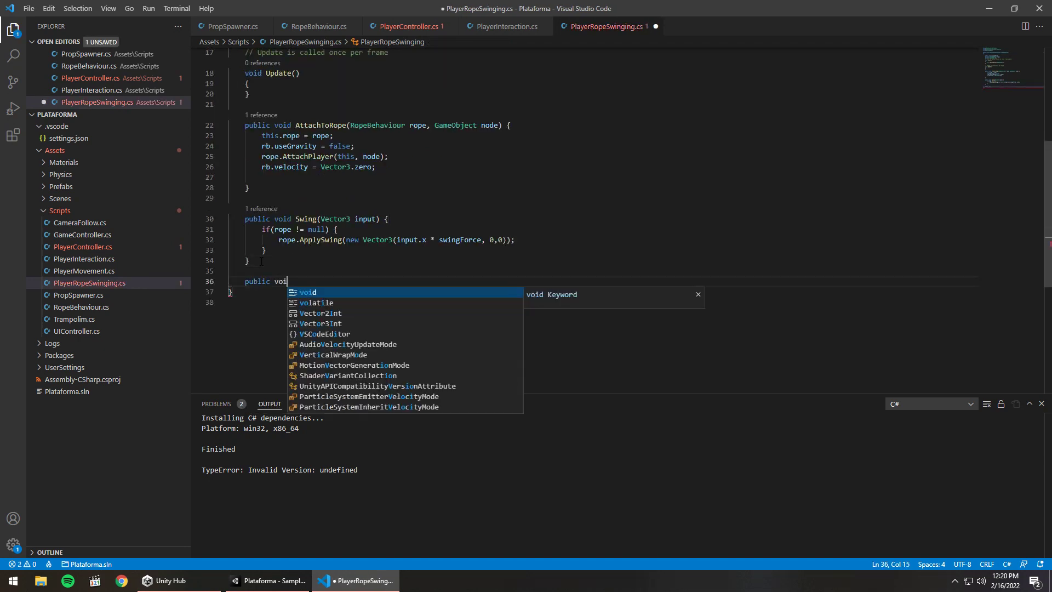
text(d Jump)
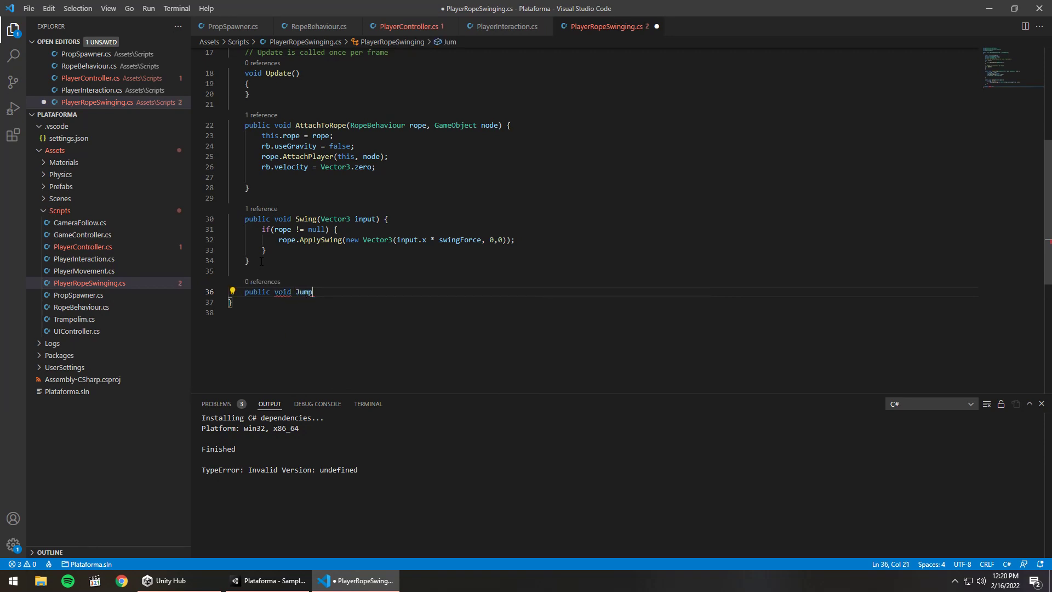
text(())
text( {)
key(Return)
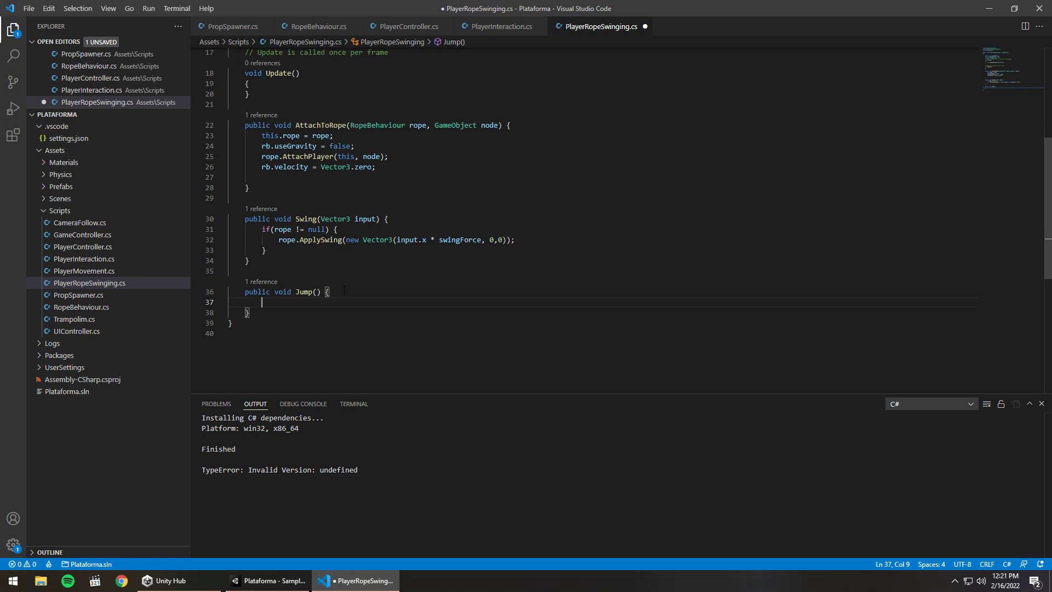
Step: Make Jump() re-enable gravity by reusing the gravity line with true instead of false
scroll(344, 291, up, 2)
scroll(344, 291, up, 3)
scroll(344, 290, down, 3)
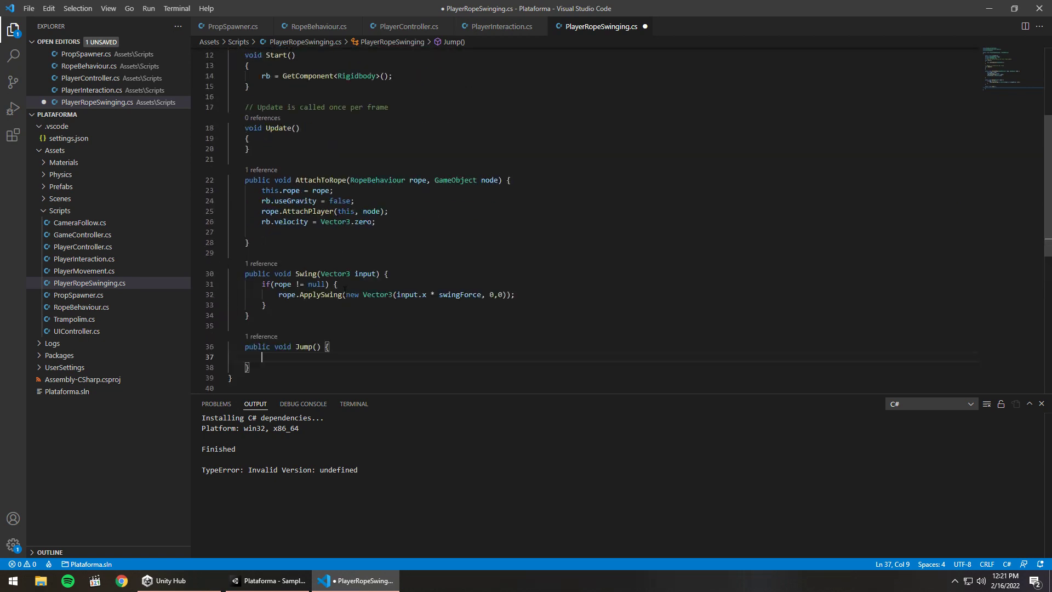
scroll(344, 290, down, 1)
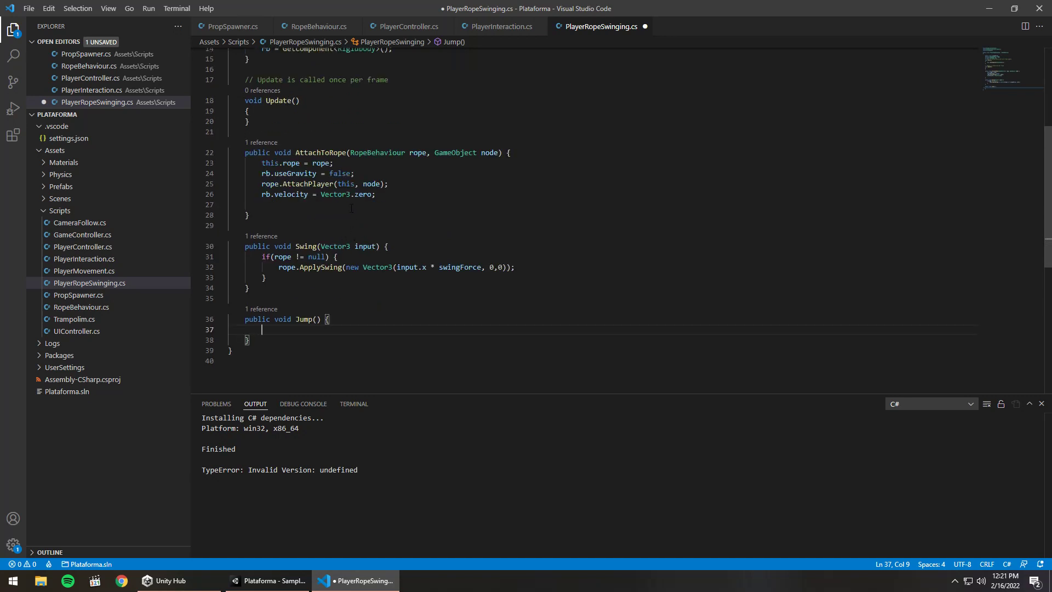
drag(362, 173, 262, 173)
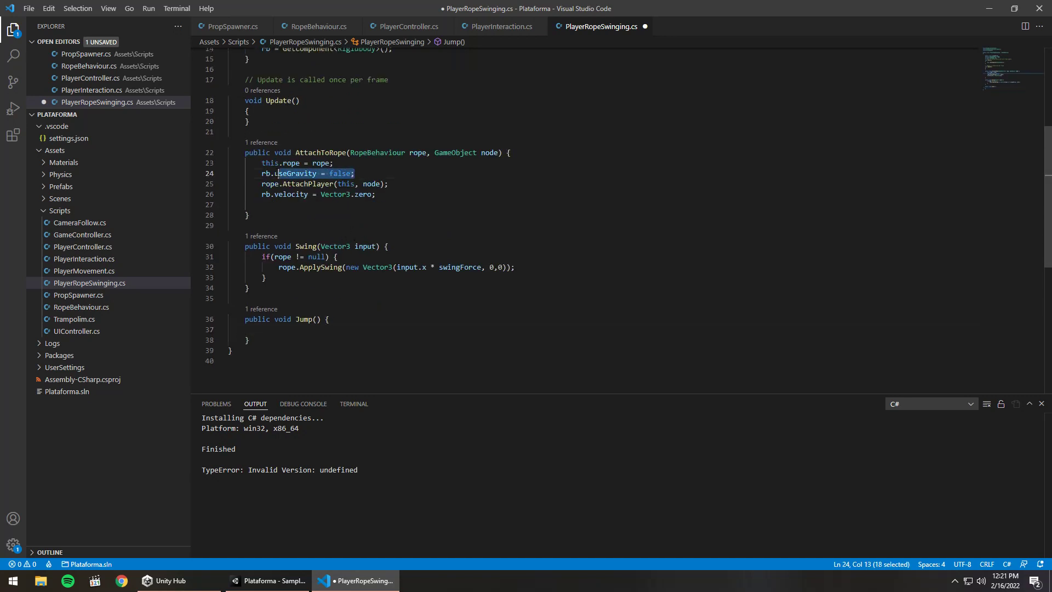
key(ctrl+c)
click(285, 337)
key(ctrl+v)
double_click(340, 329)
text(tr)
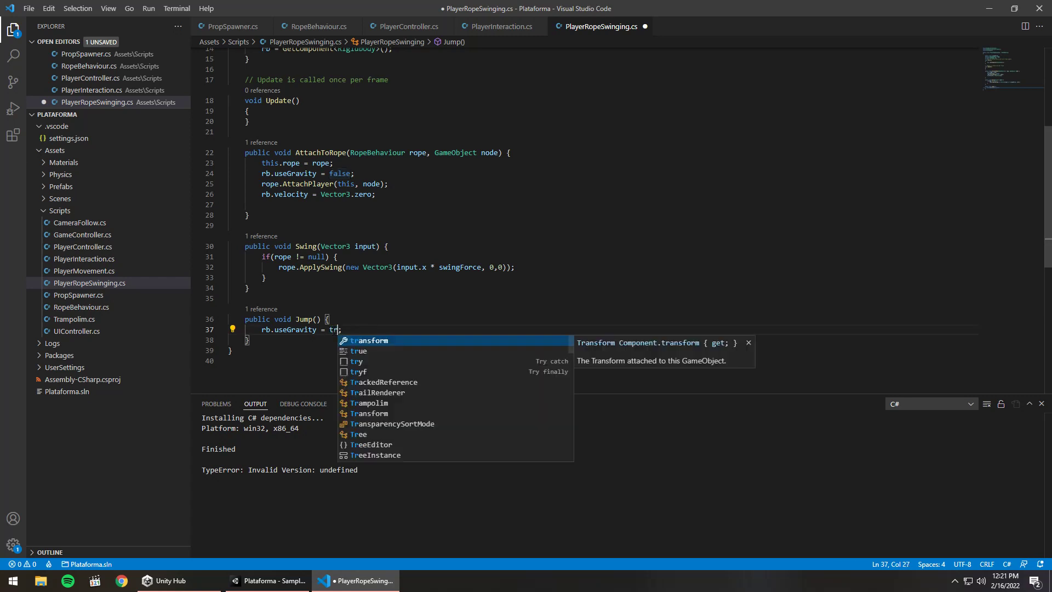
text(ue)
click(401, 212)
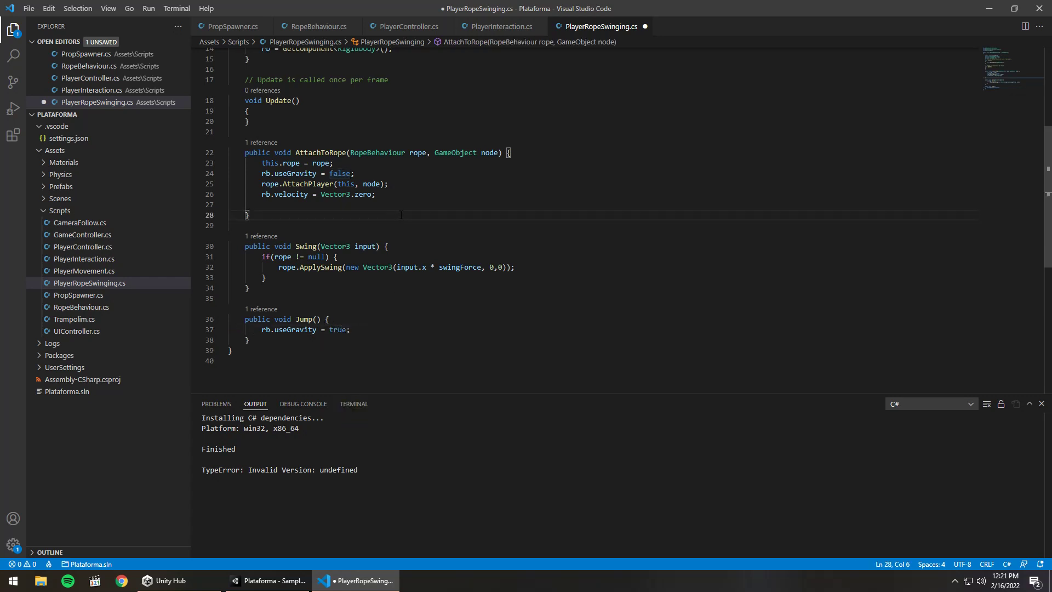
Step: Add rope.DetachPlayer(); to Jump(), save, and go to AttachPlayer's definition in RopeBehaviour.cs
drag(251, 185, 417, 180)
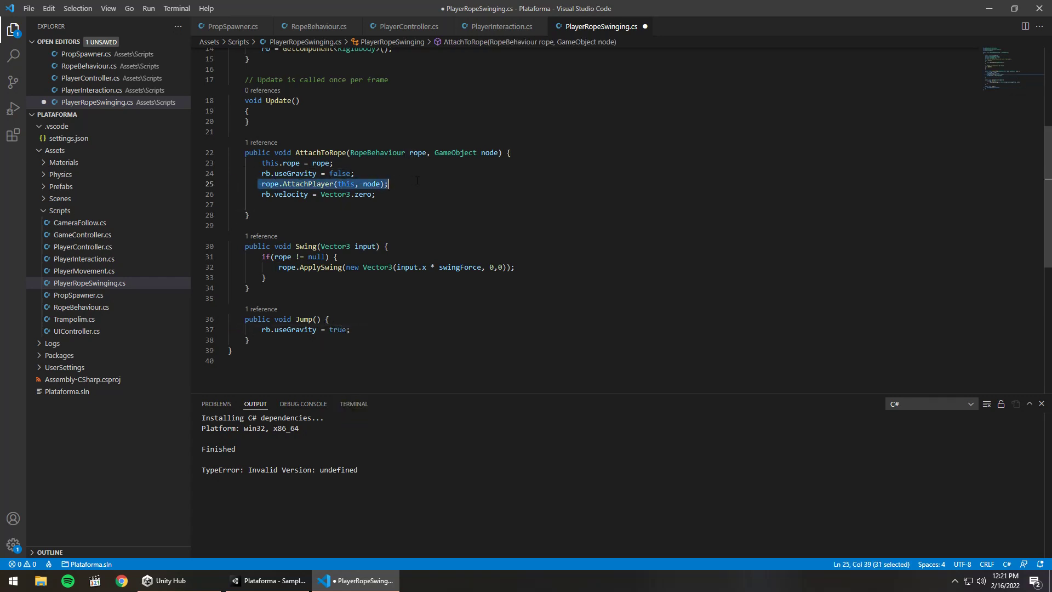
click(366, 328)
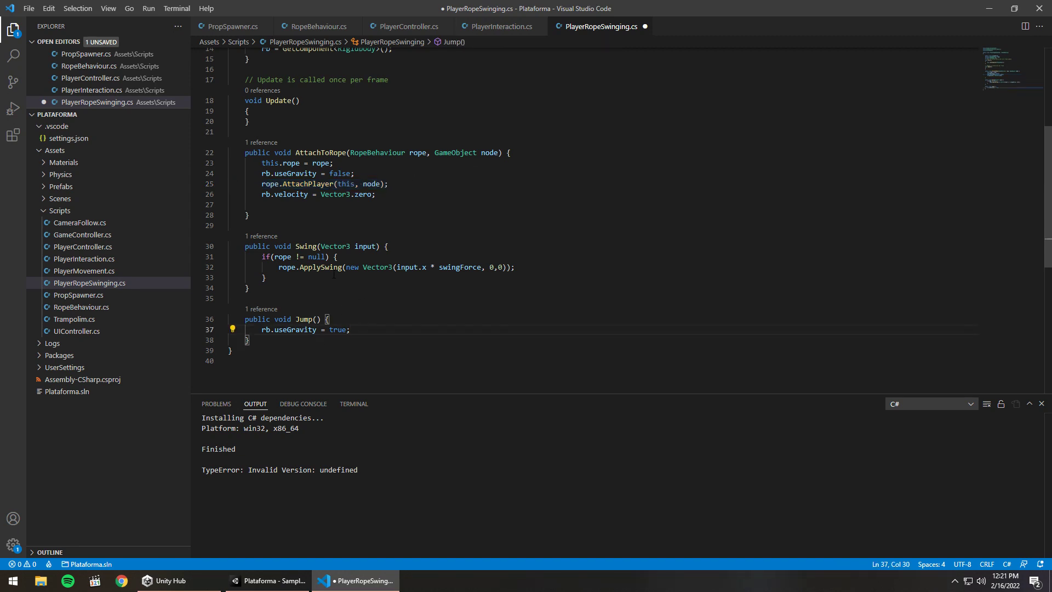
key(Return)
text(rope)
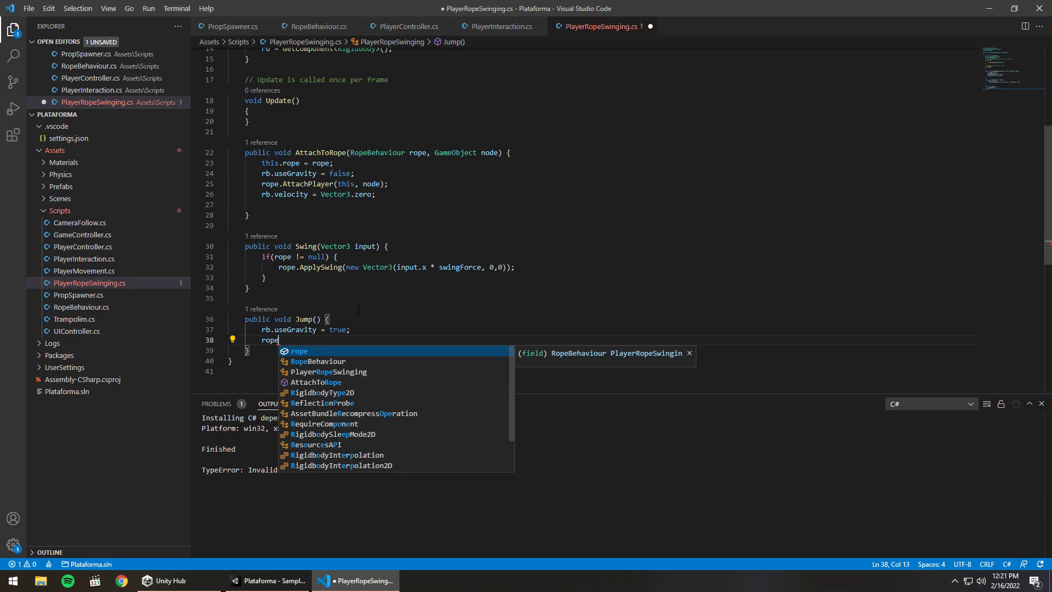
text(.Dea)
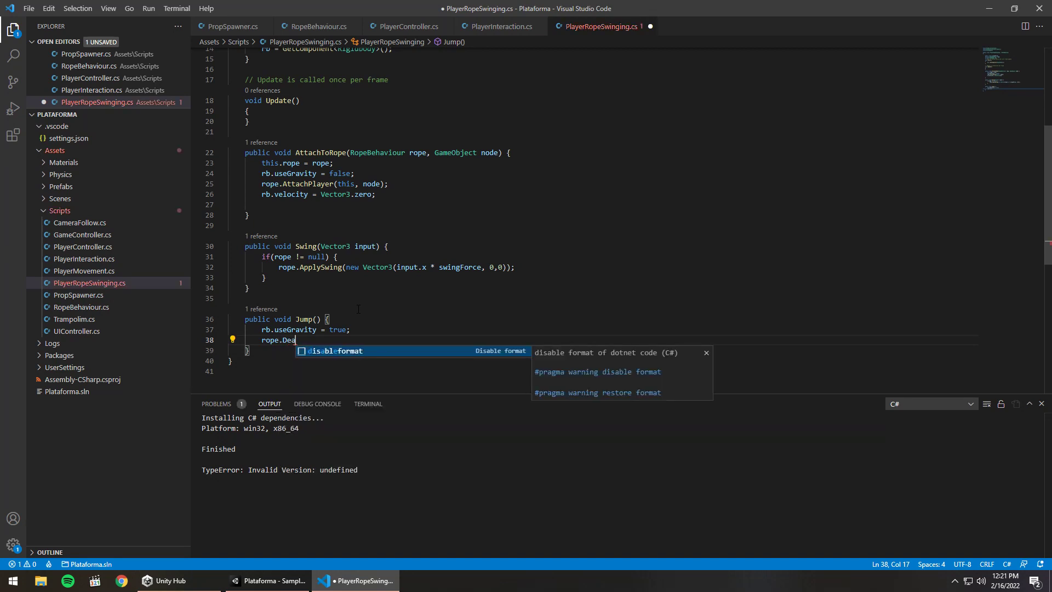
key(BackSpace)
text(tach)
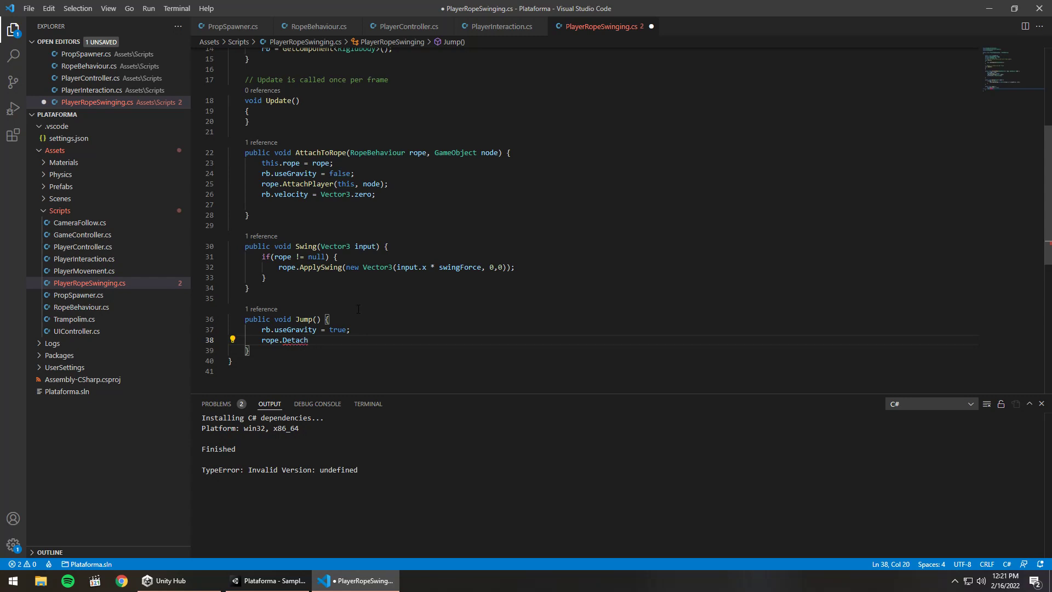
text(Player)
text(();)
key(ctrl+s)
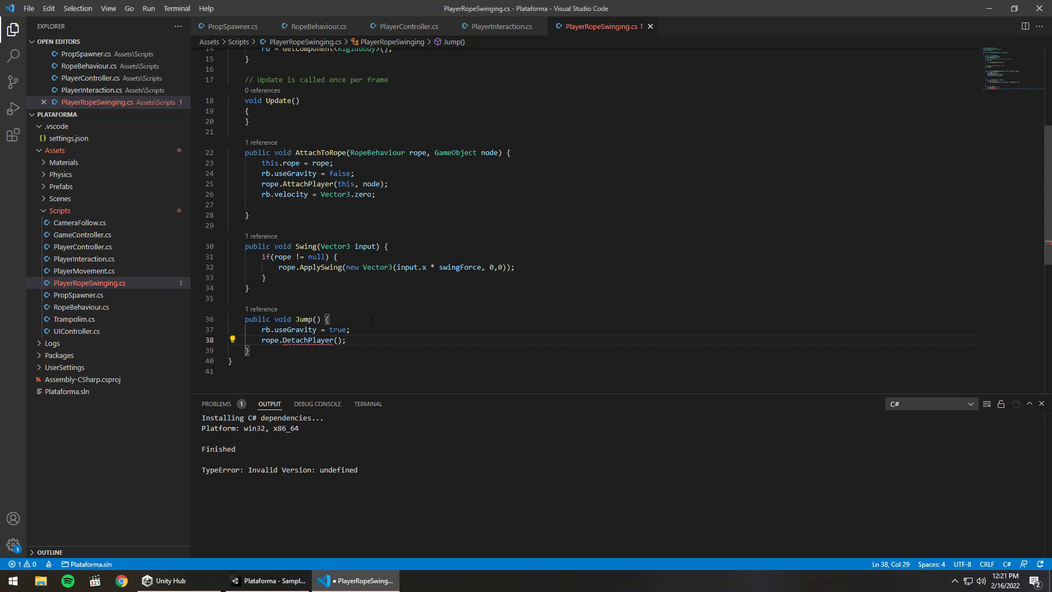
ctrl+click(311, 188)
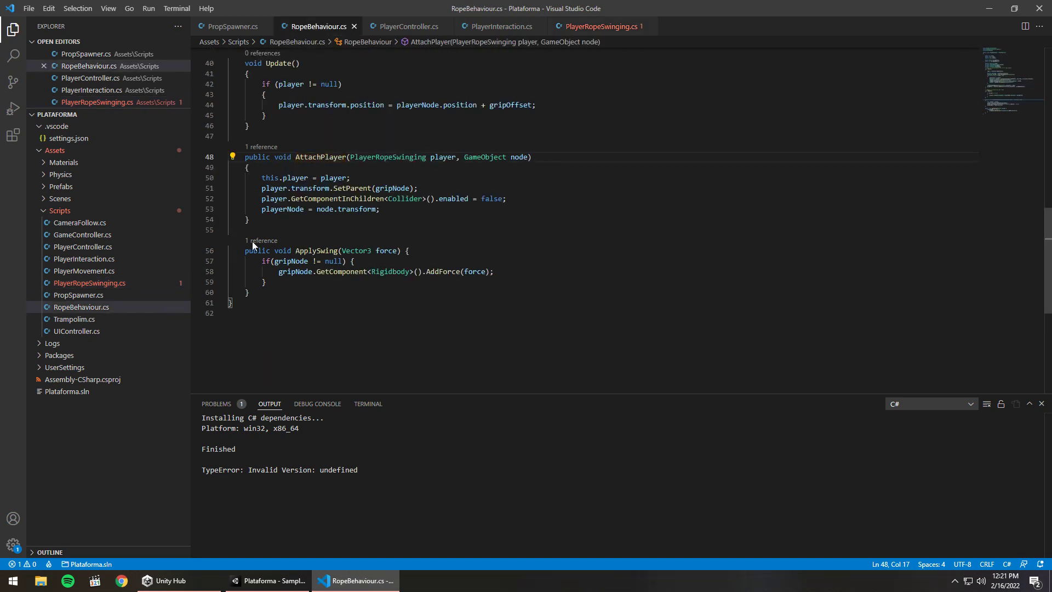
Step: Add a public void DetachPlayer() method below AttachPlayer that sets player = null
click(259, 220)
key(Return)
key(Return)
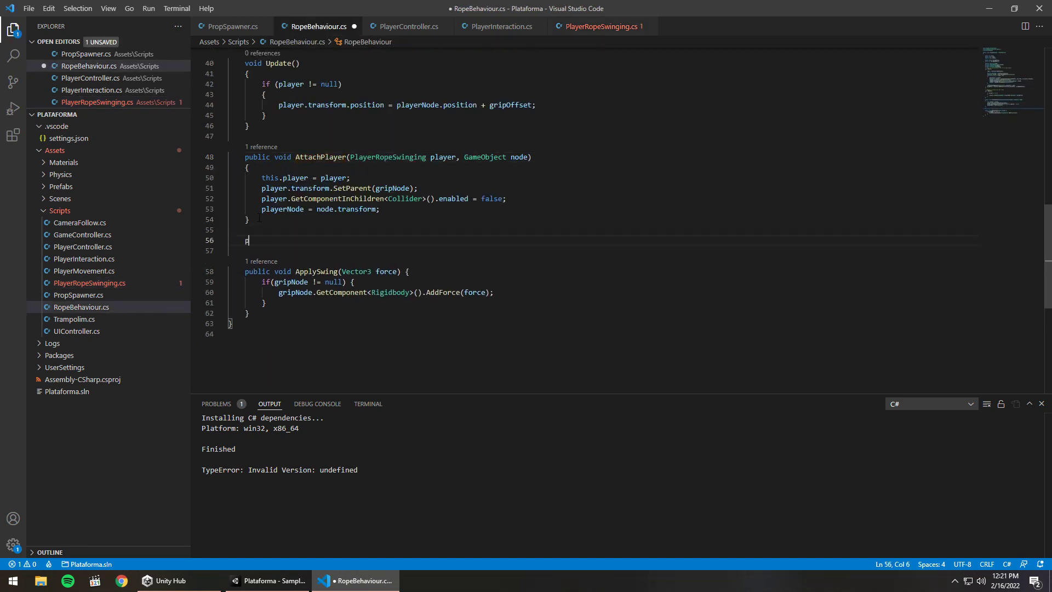
text(public void Deta)
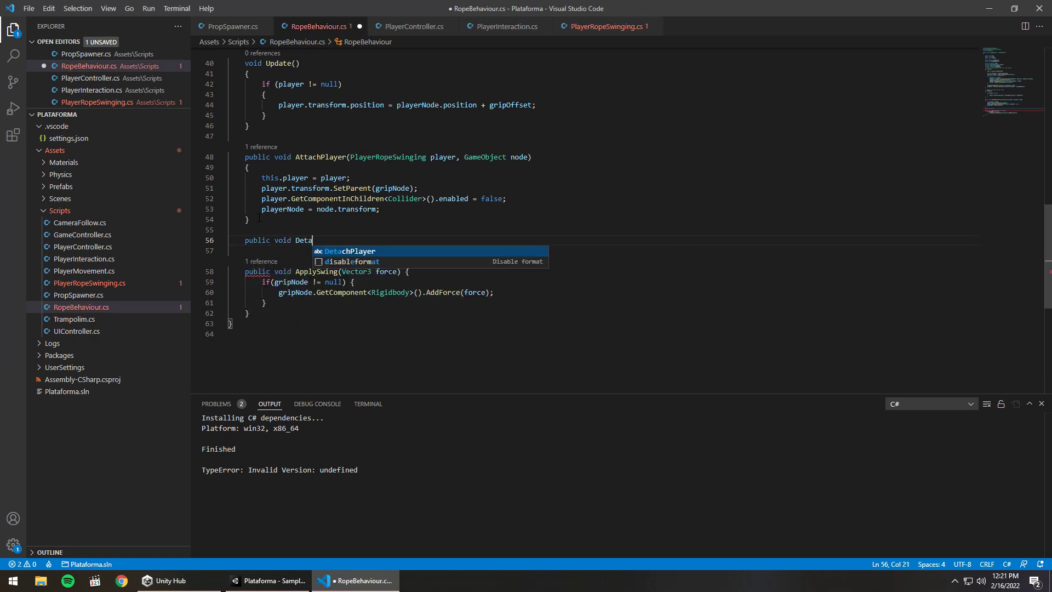
text(chPlayer)
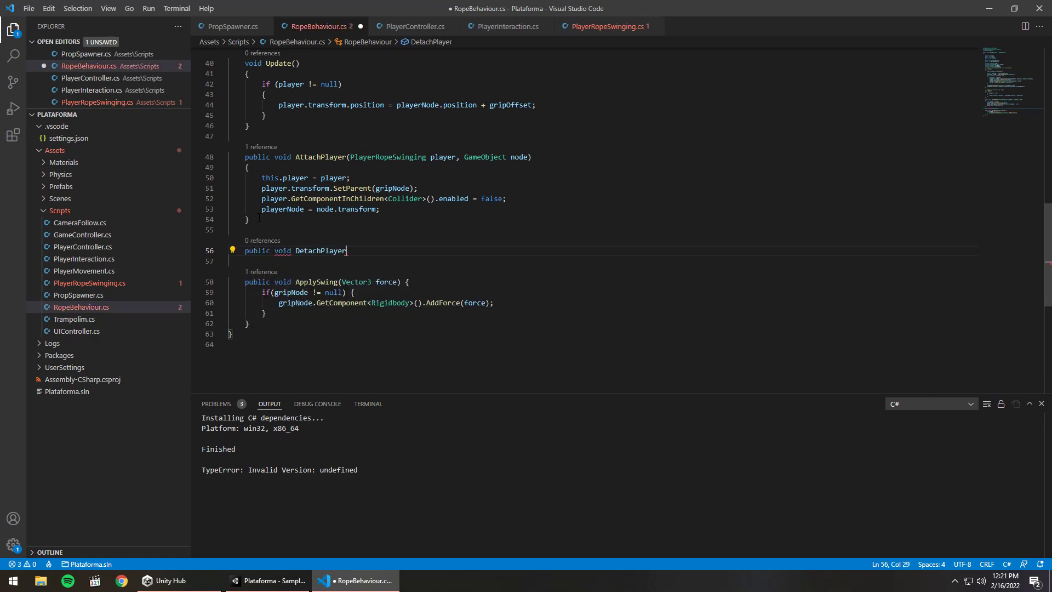
text(() {)
key(Return)
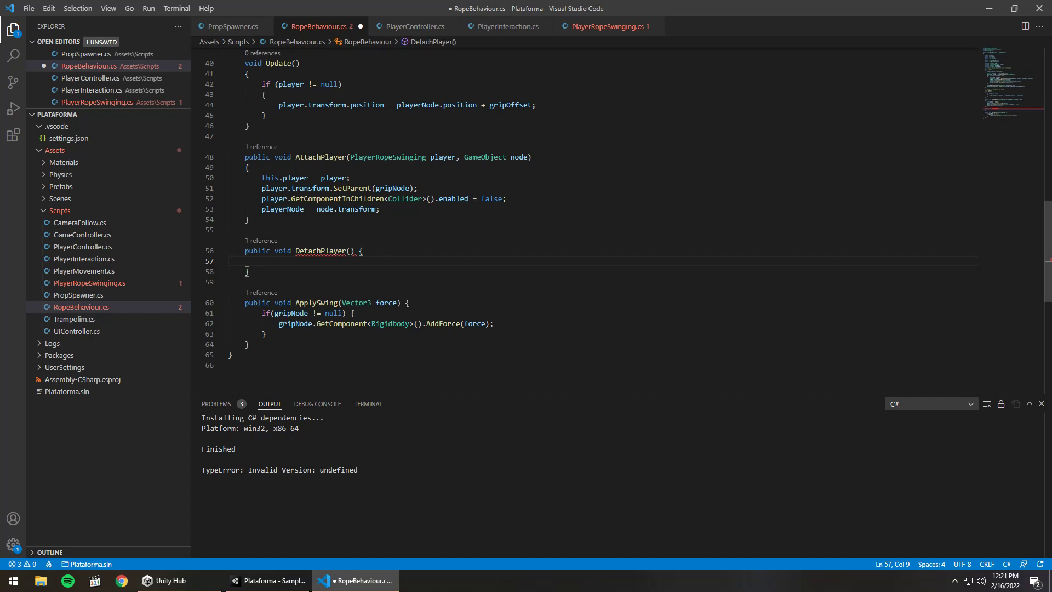
text(this.)
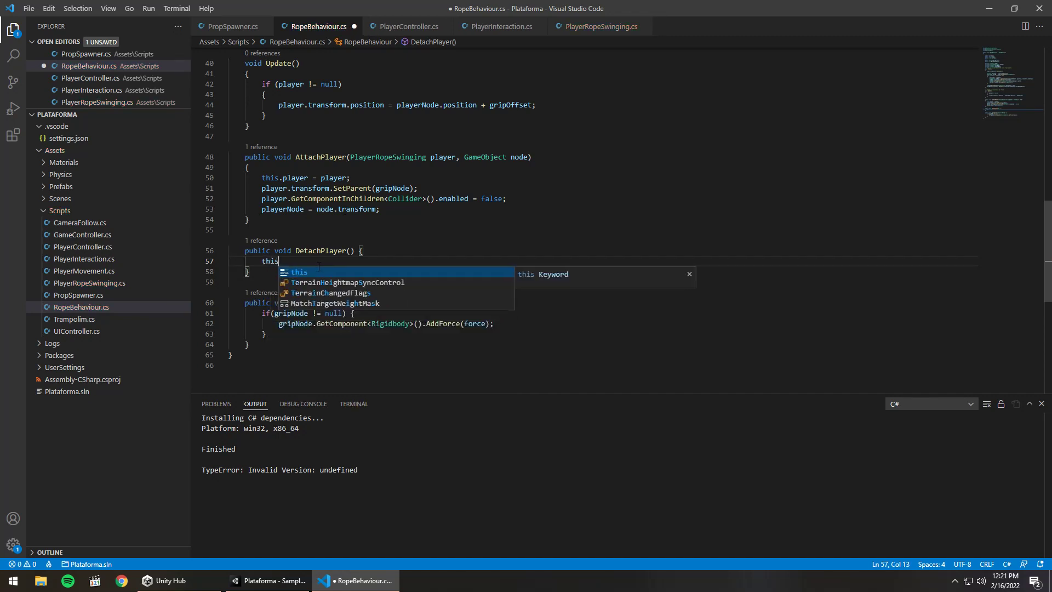
key(BackSpace)
key(BackSpace)
key(BackSpace)
text(playh)
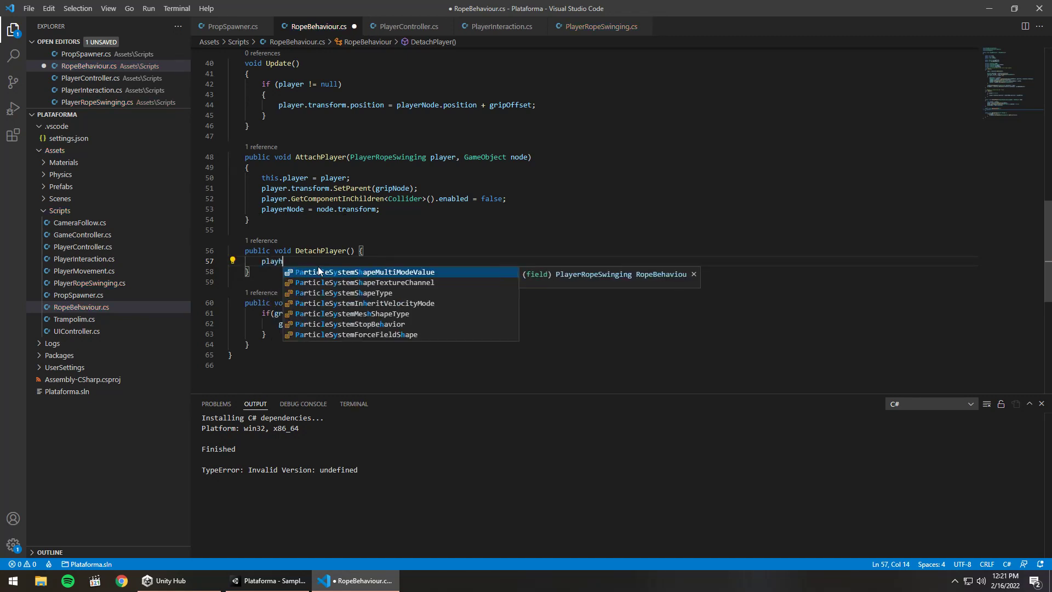
key(BackSpace)
text(er =)
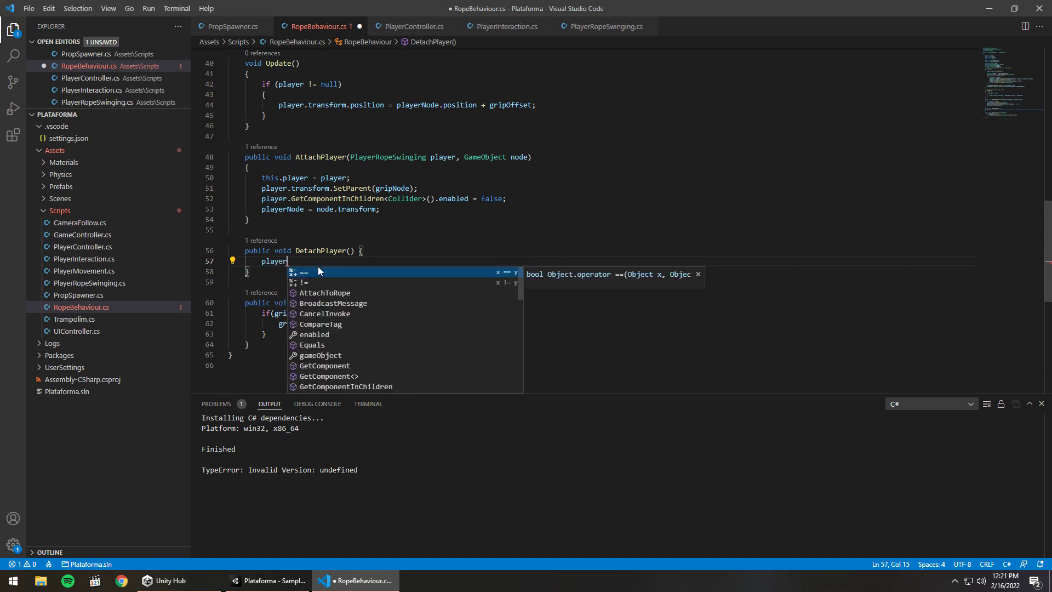
text( null;)
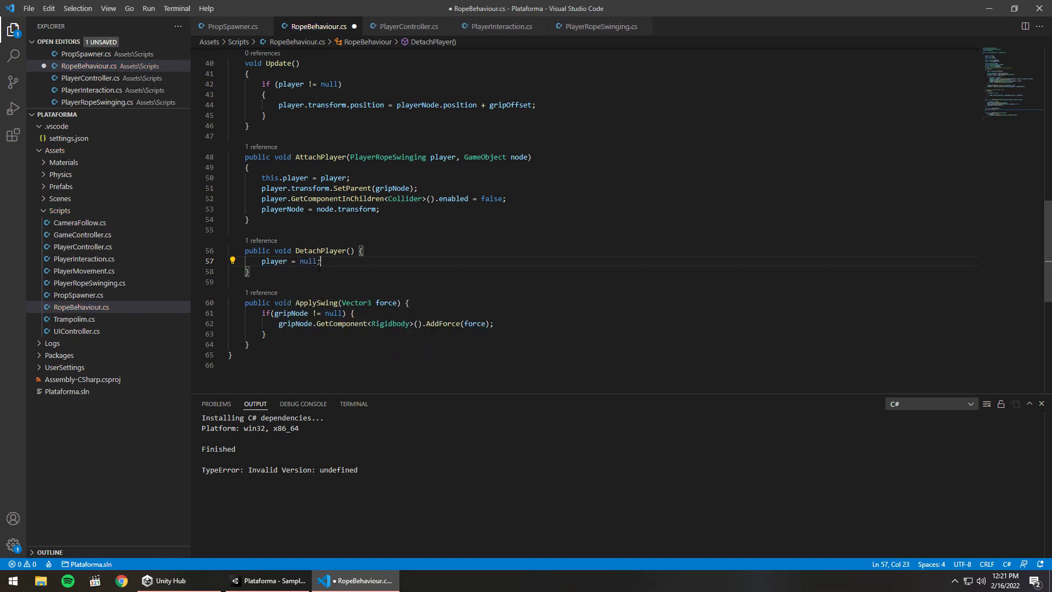
key(Return)
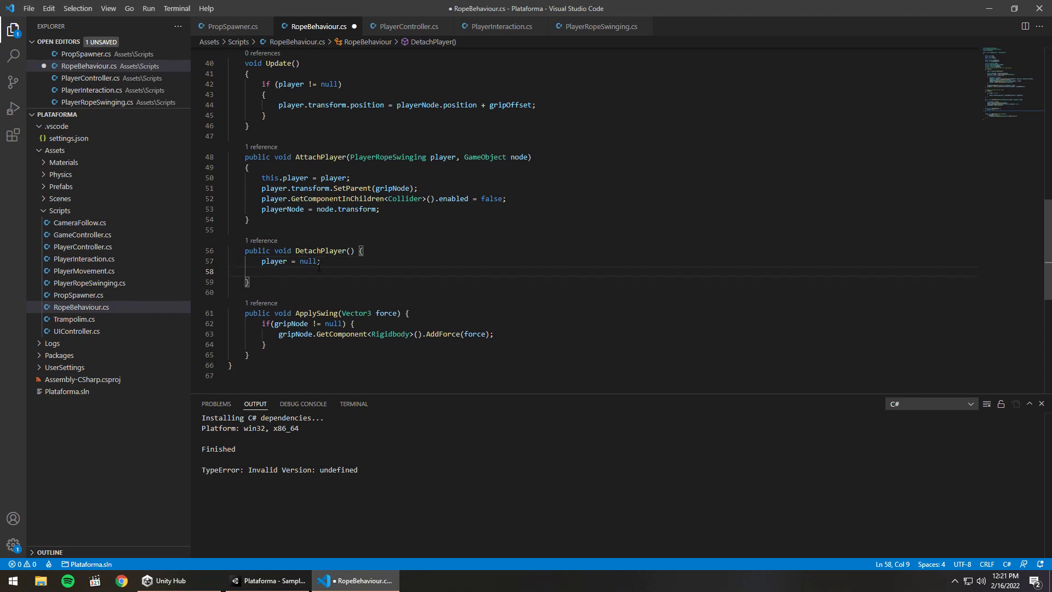
key(ctrl+space)
key(BackSpace)
key(BackSpace)
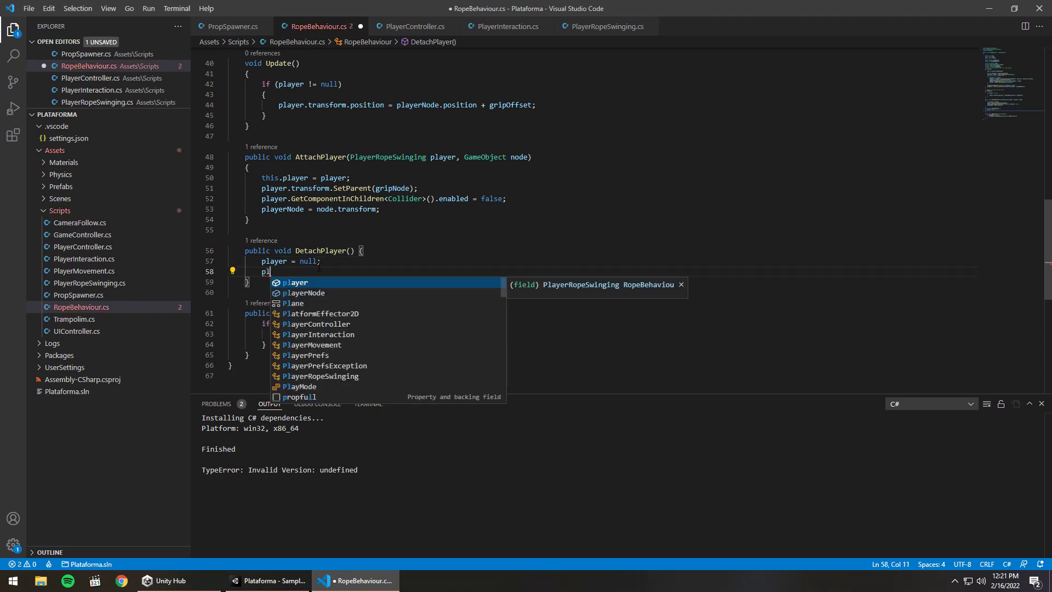
key(BackSpace)
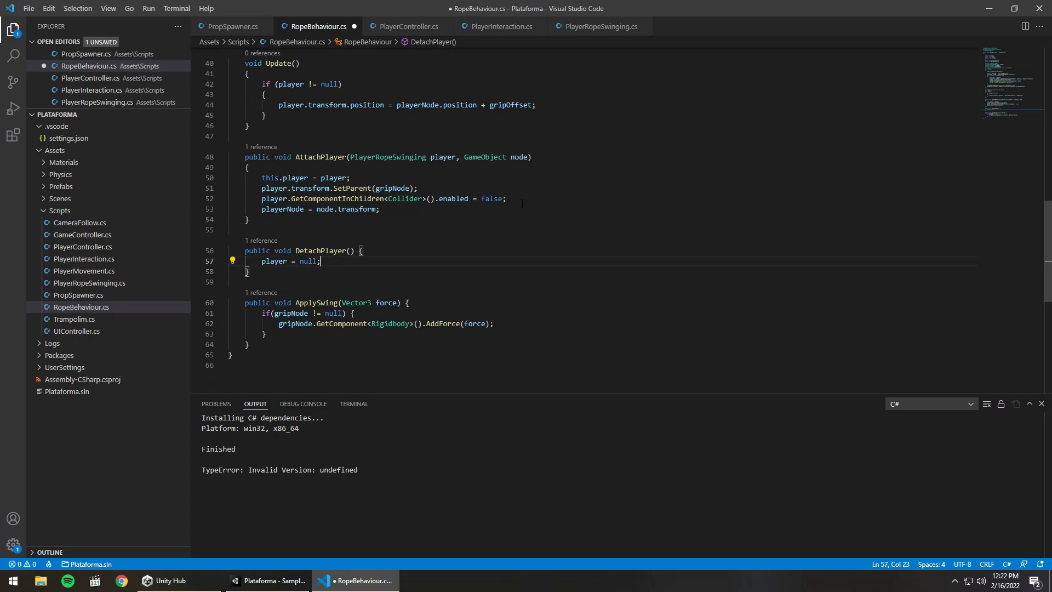
Step: Paste the collider-disabling line into DetachPlayer, change false to true, and save RopeBehaviour.cs
drag(522, 204, 262, 199)
click(337, 261)
key(Return)
text(player.GetComponentInChildren<Collider>().enabled = false;)
double_click(491, 271)
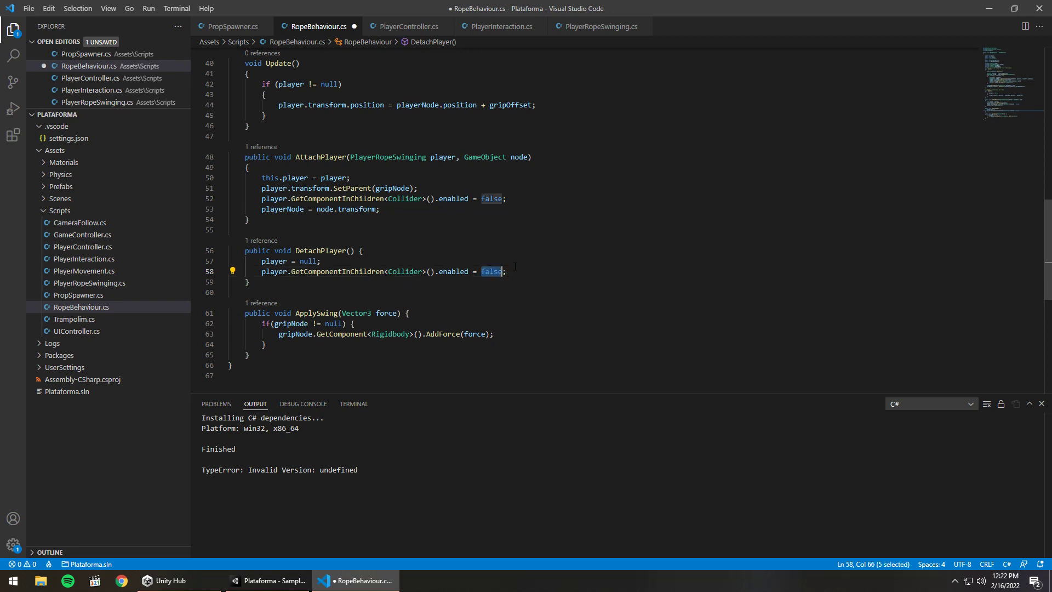
text(true)
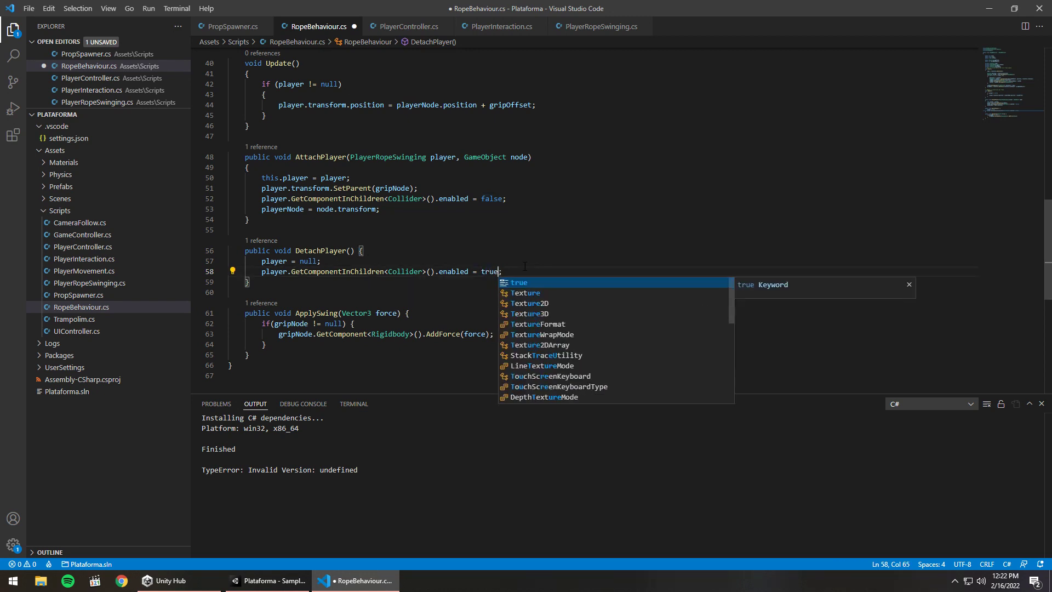
click(444, 230)
key(ctrl+s)
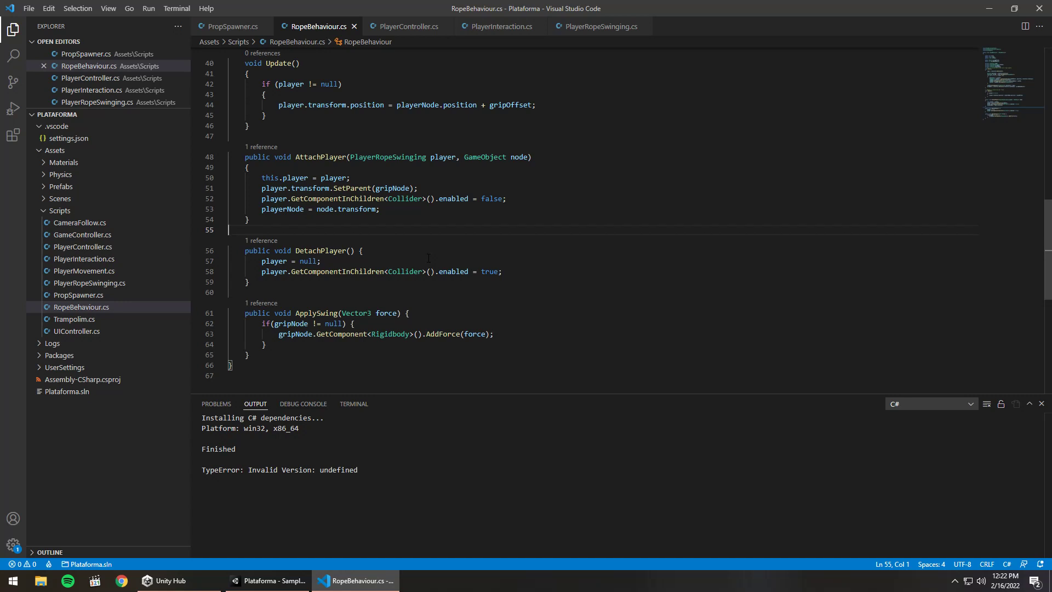
Step: Look through the PropSpawner.cs and PlayerController.cs scripts
click(233, 26)
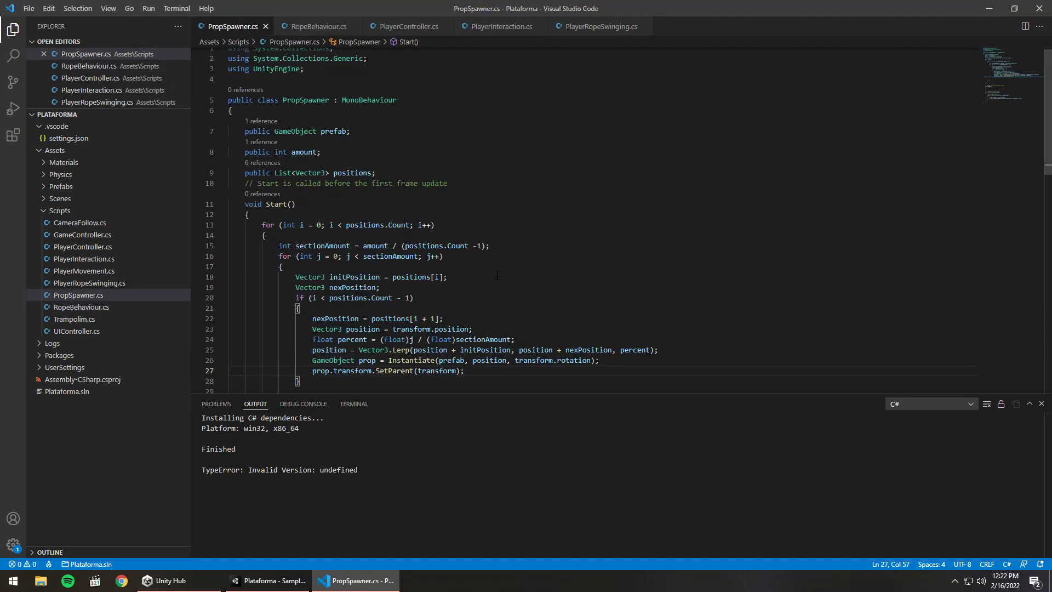
scroll(491, 286, down, 2)
scroll(491, 285, down, 1)
scroll(492, 286, up, 3)
scroll(491, 286, down, 2)
scroll(492, 287, down, 2)
scroll(492, 287, up, 3)
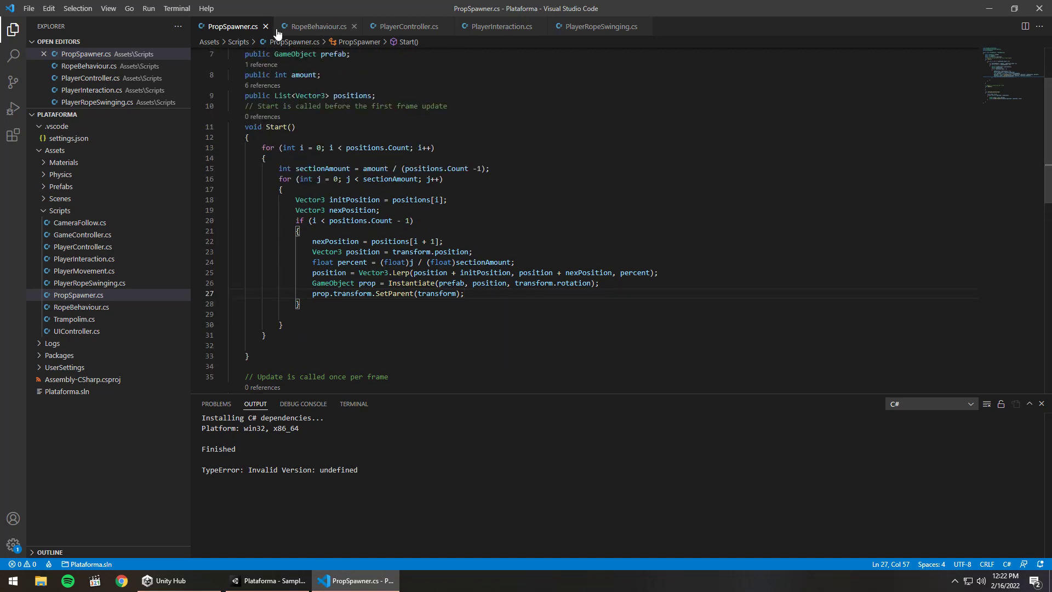
click(403, 28)
scroll(405, 274, down, 5)
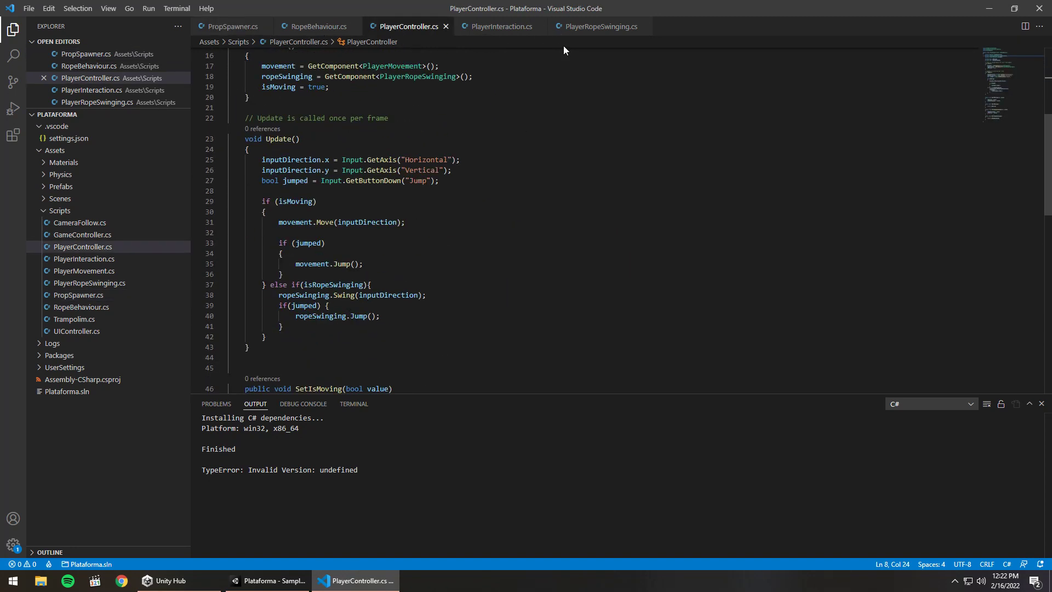
Step: Back in PlayerRopeSwinging.cs, undo the stray 't' typed into rope.DetachPlayer() and save
click(591, 28)
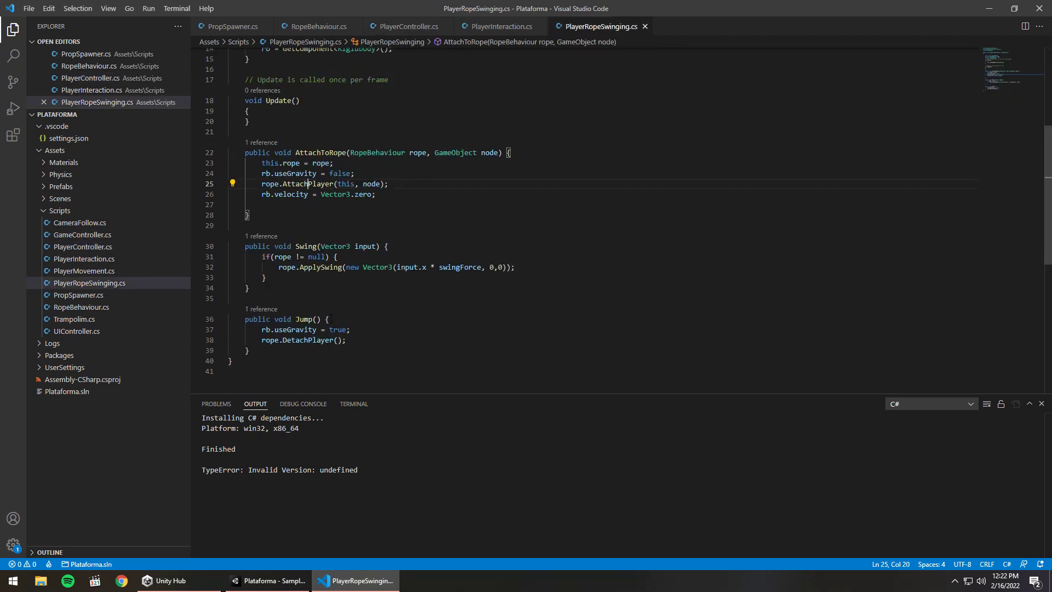
click(355, 341)
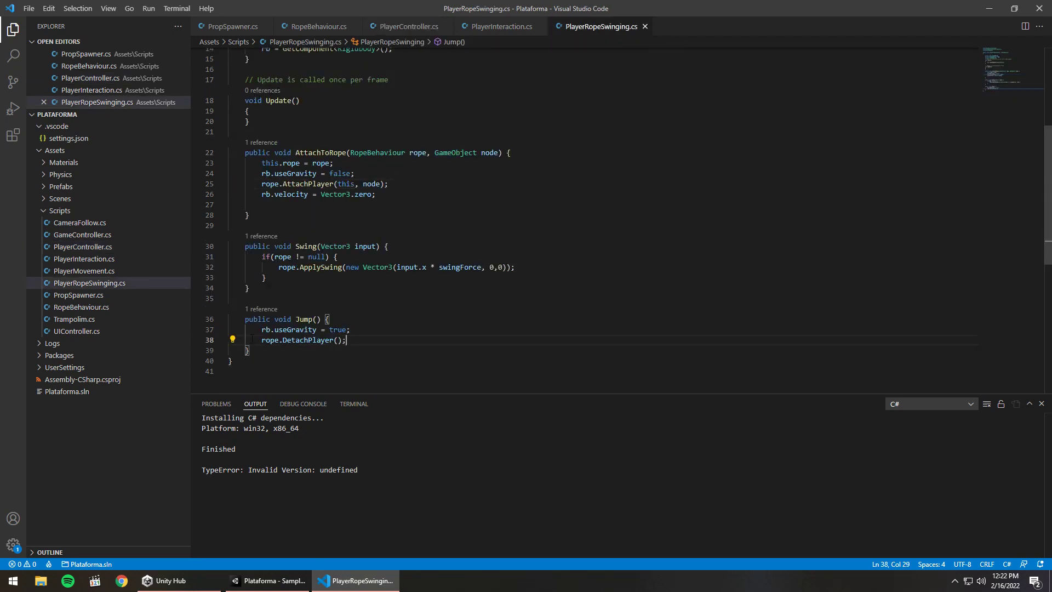
click(337, 340)
key(Left)
key(Left)
key(Left)
key(Left)
key(Left)
key(Left)
key(Left)
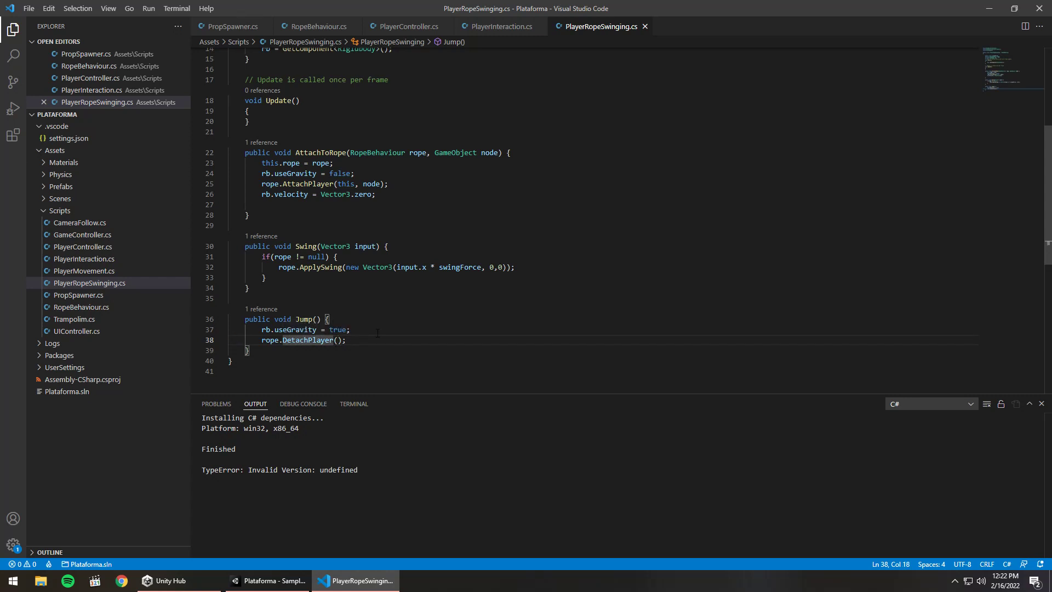
text(t)
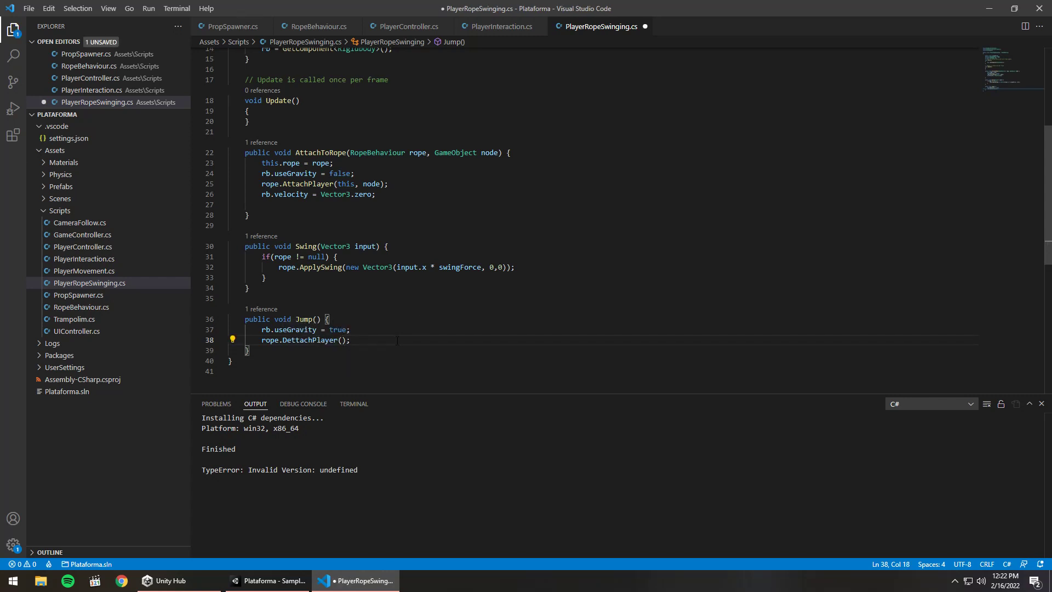
key(ctrl+z)
key(ctrl+s)
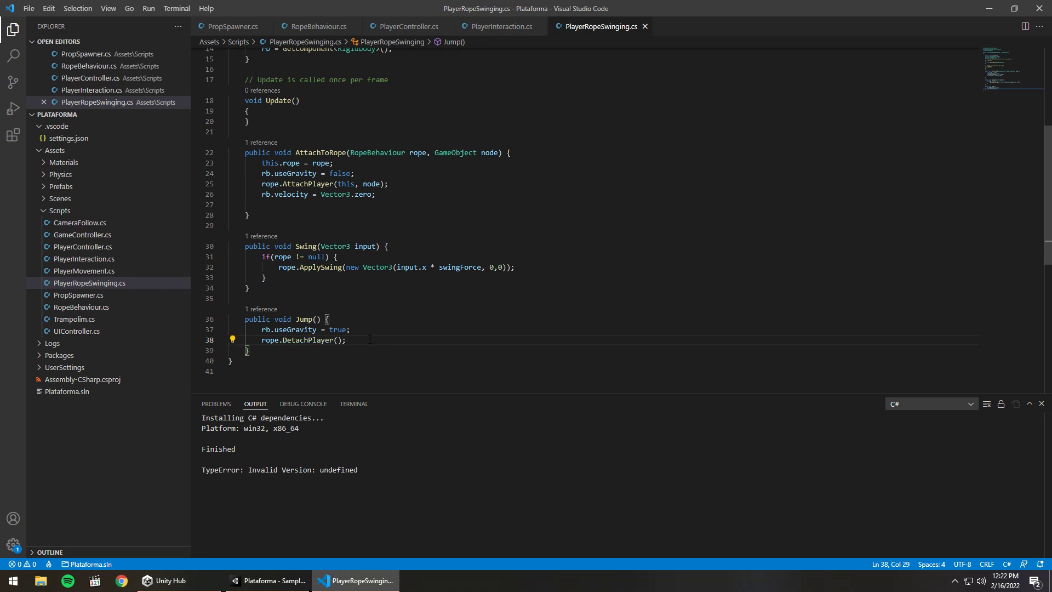
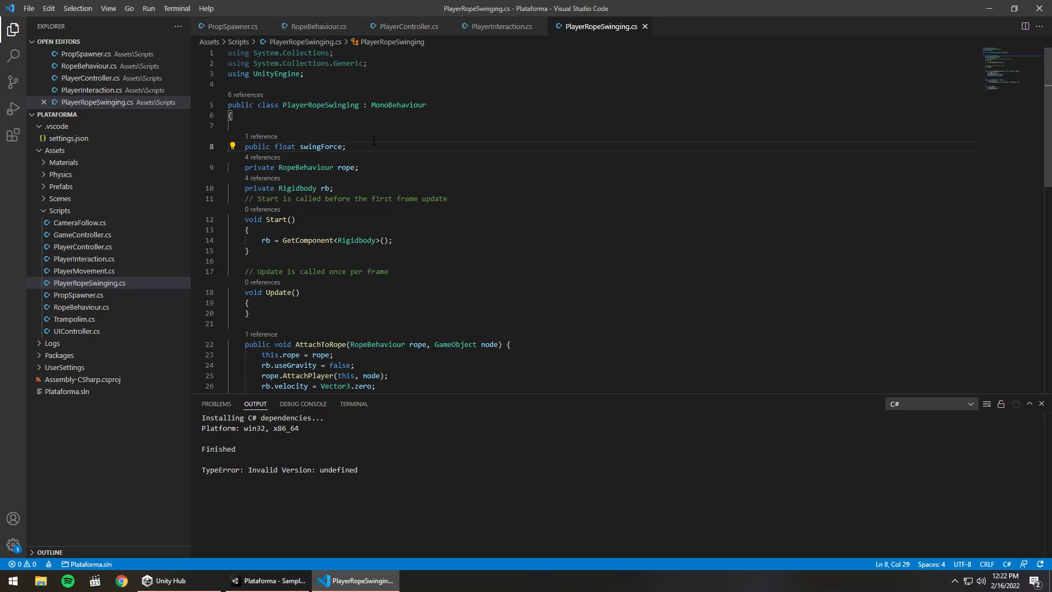
Step: Declare a new field 'public PlayerMovement movement;' at line 8 of PlayerRopeSwinging.cs
key(Return)
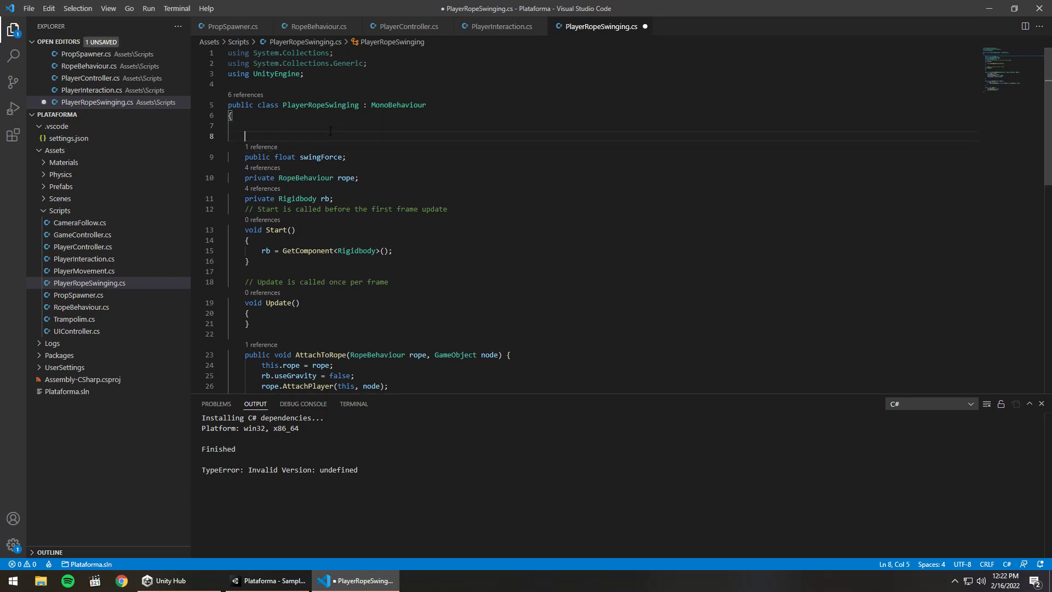
text(public )
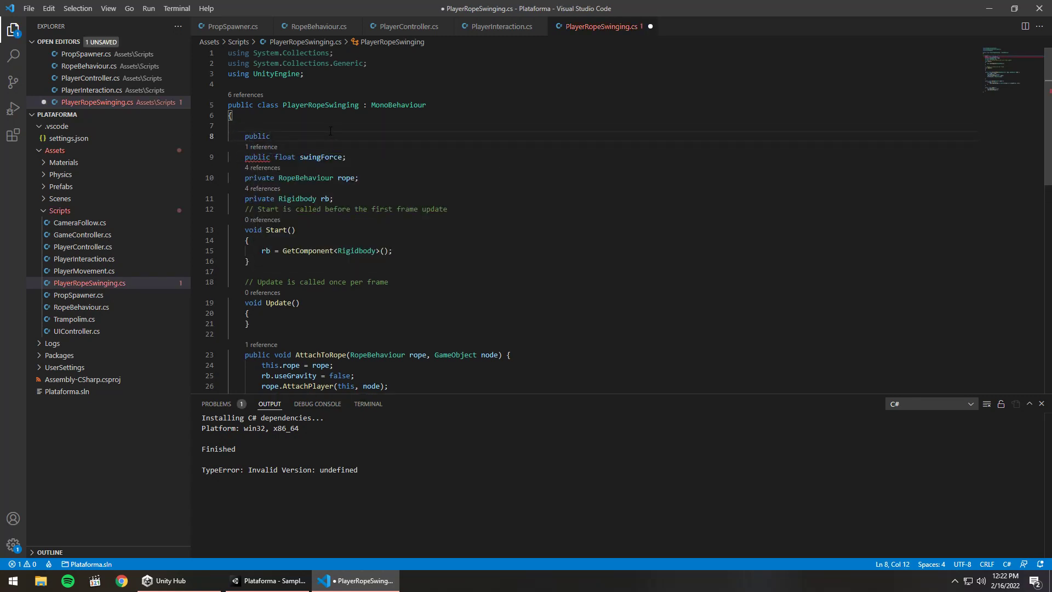
text(f)
key(BackSpace)
text(lay)
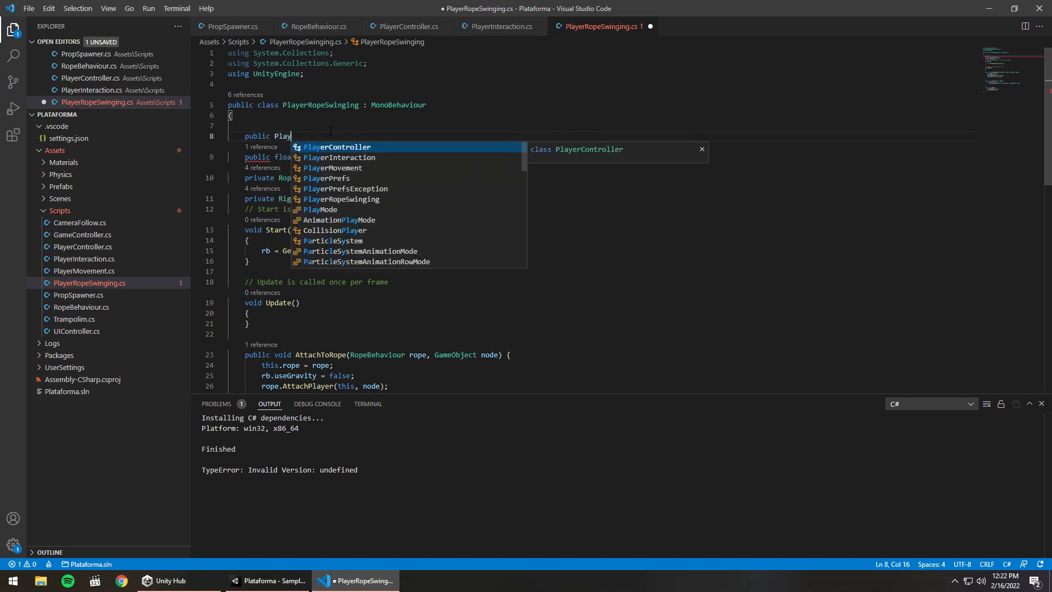
key(Down)
key(Down)
key(Return)
text(movement;)
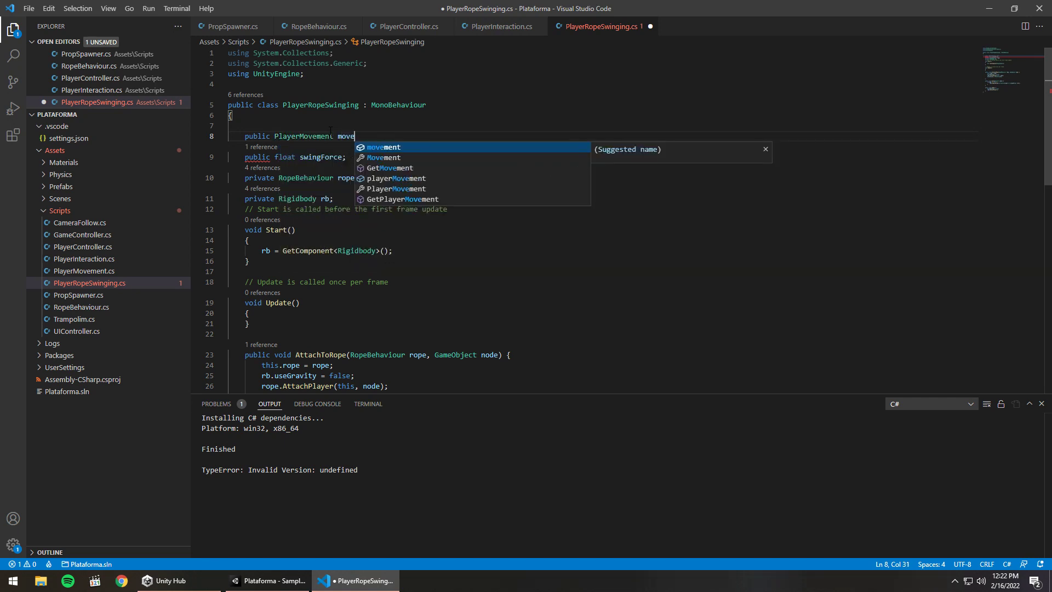
Step: In Start(), assign movement = GetComponent<PlayerMovement>() after the Rigidbody lookup
click(412, 261)
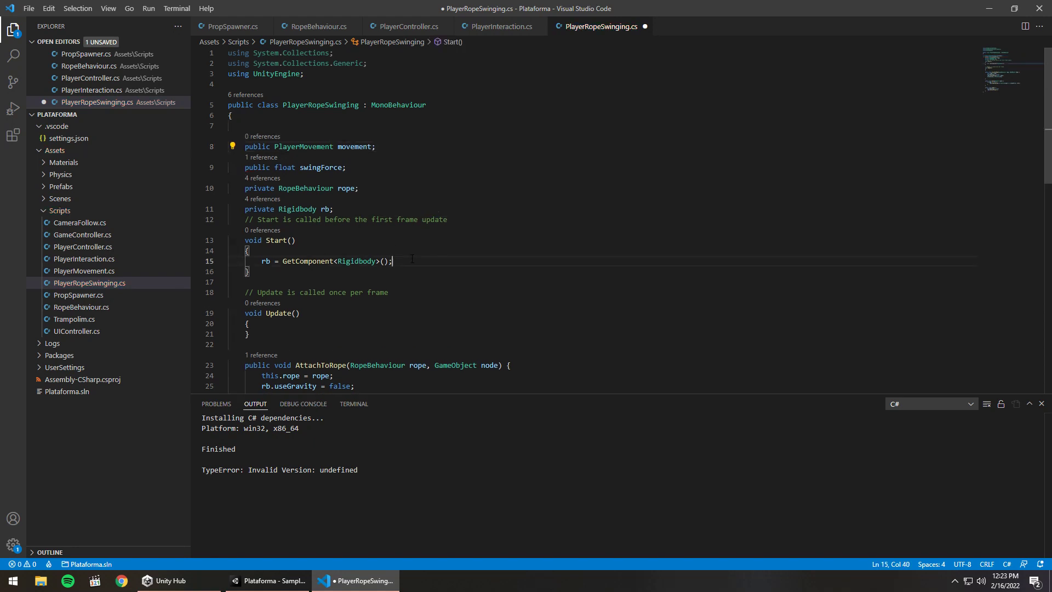
key(Return)
text(movement = )
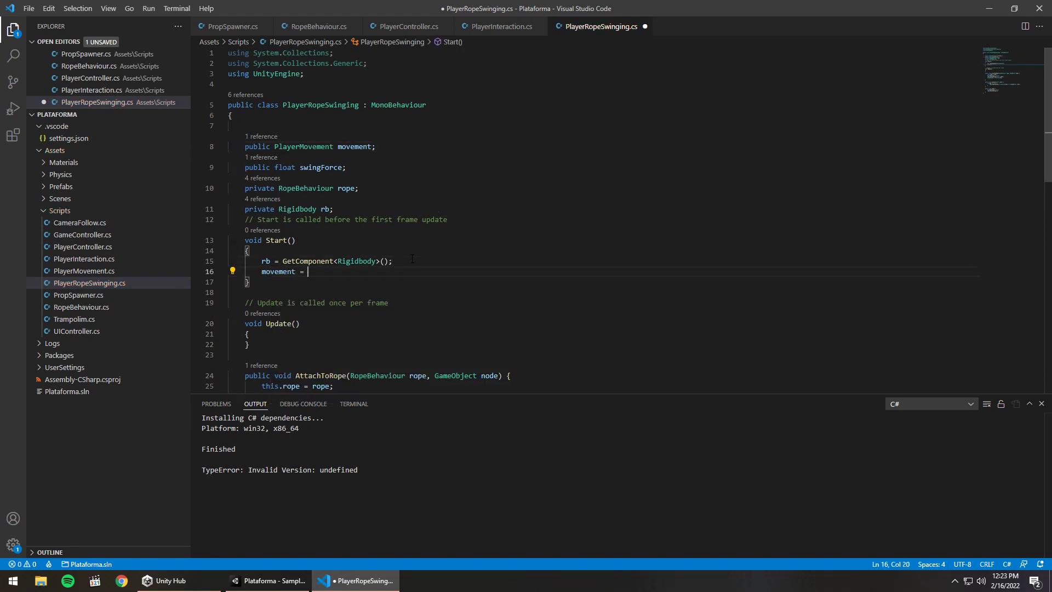
text(GetComp)
key(Return)
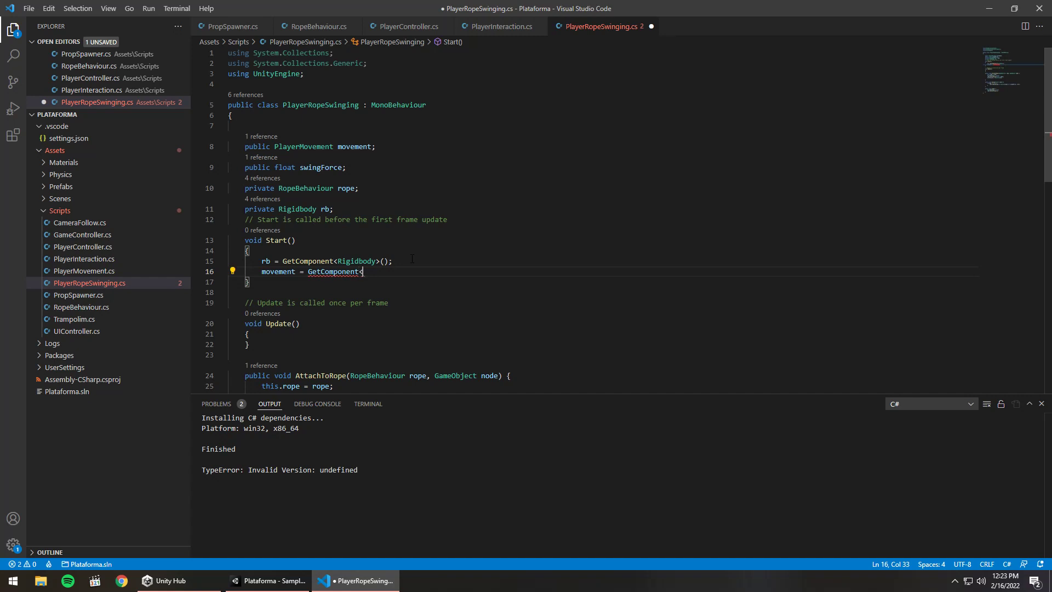
text(Plaer)
key(Down)
key(Down)
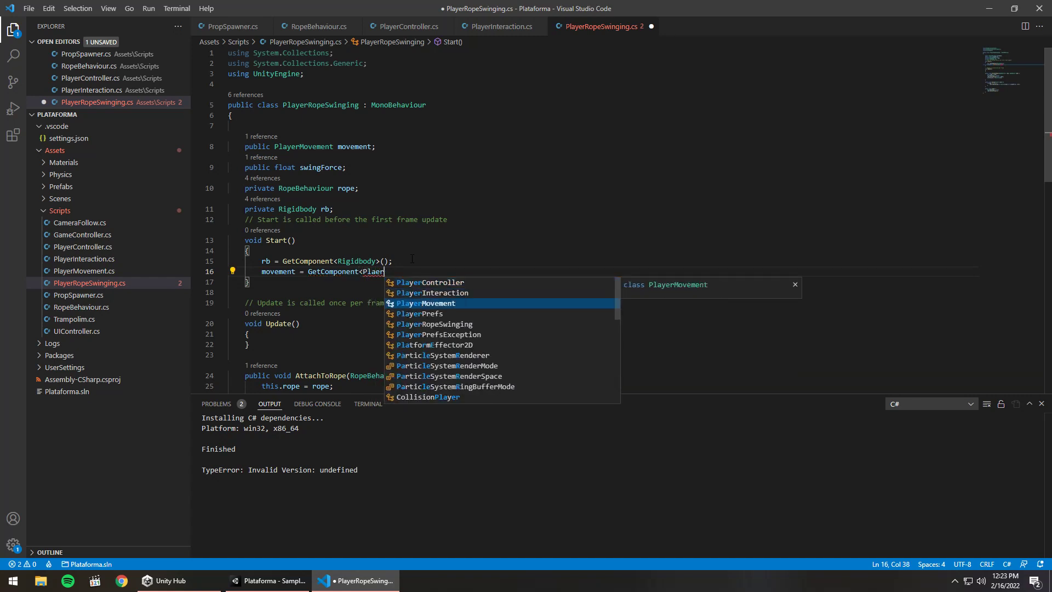
key(Return)
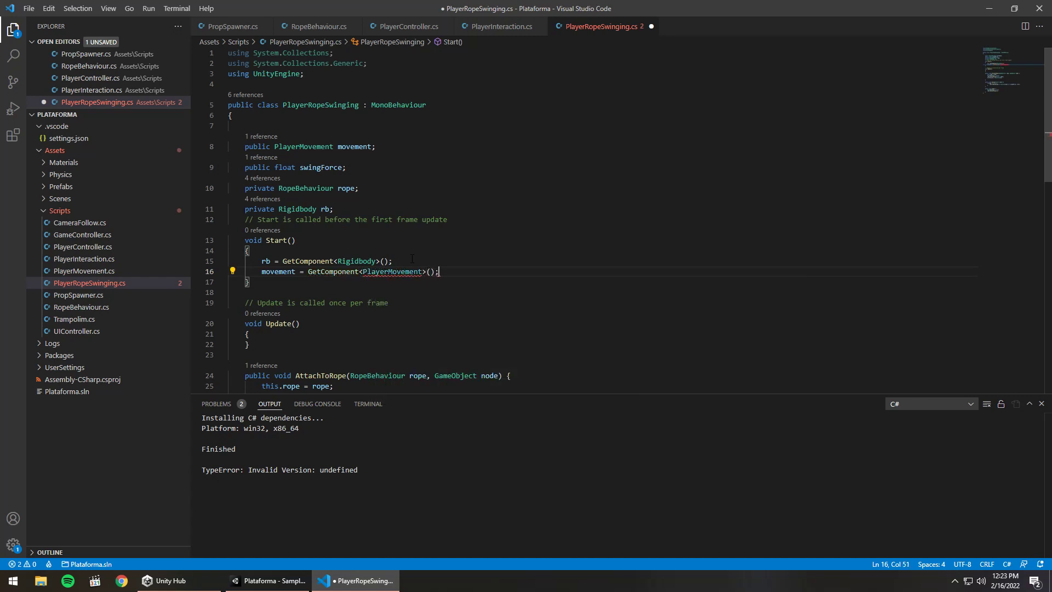
double_click(279, 272)
key(ctrl+c)
scroll(363, 265, down, 5)
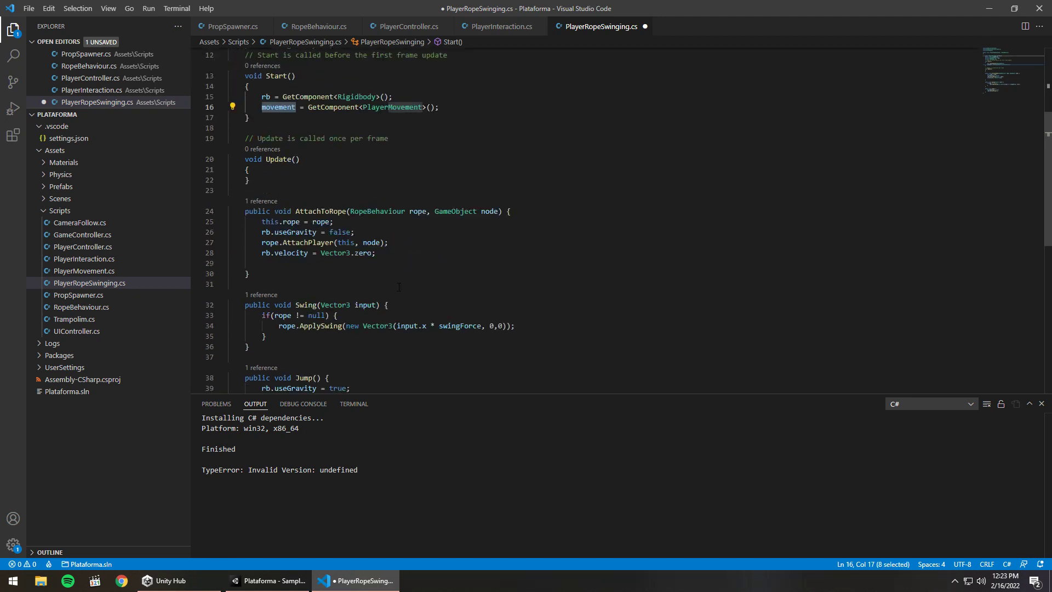
click(362, 263)
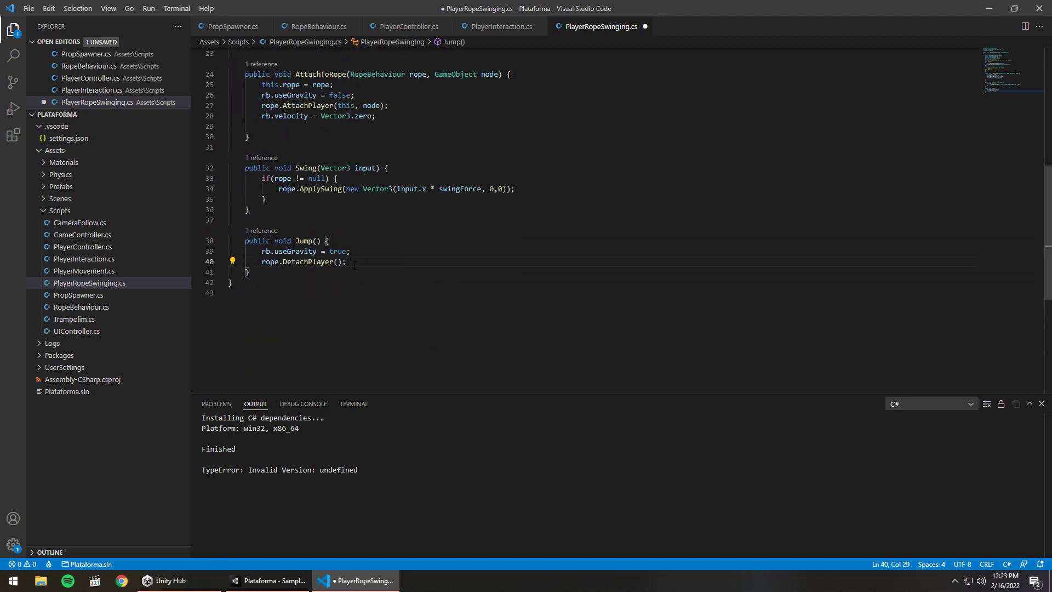
Step: Add a movement.Jump() call after rope.DetachPlayer() in Jump() and save
key(Return)
key(ctrl+v)
text(.Jump)
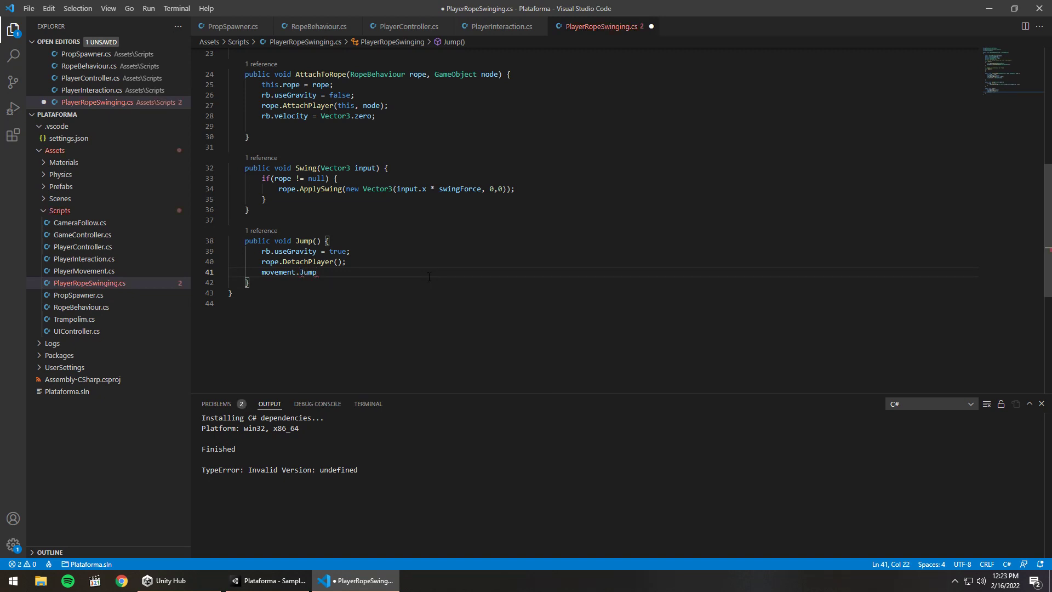
key(ctrl+s)
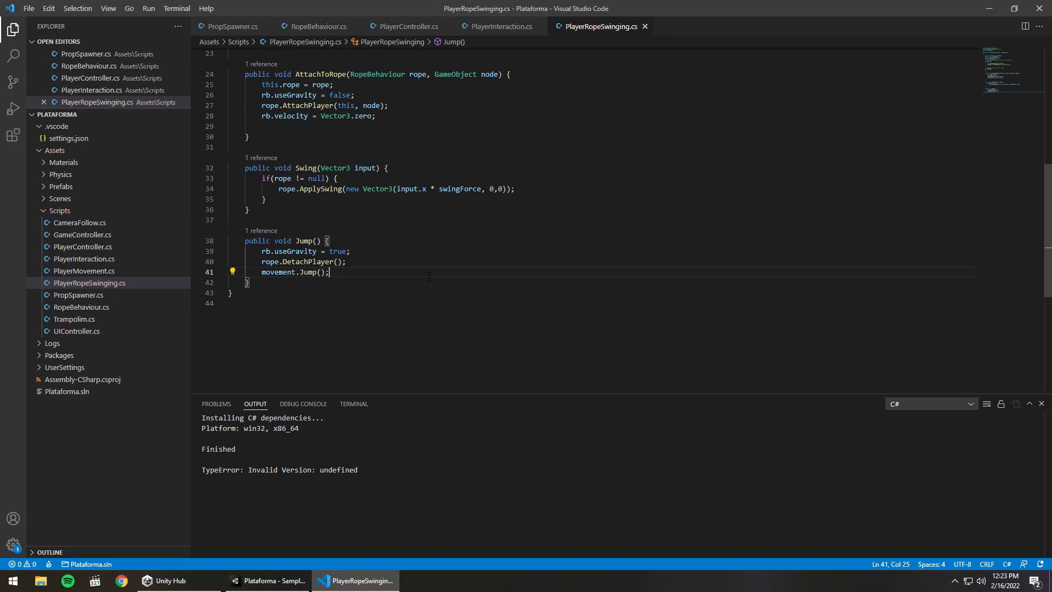
scroll(429, 277, up, 5)
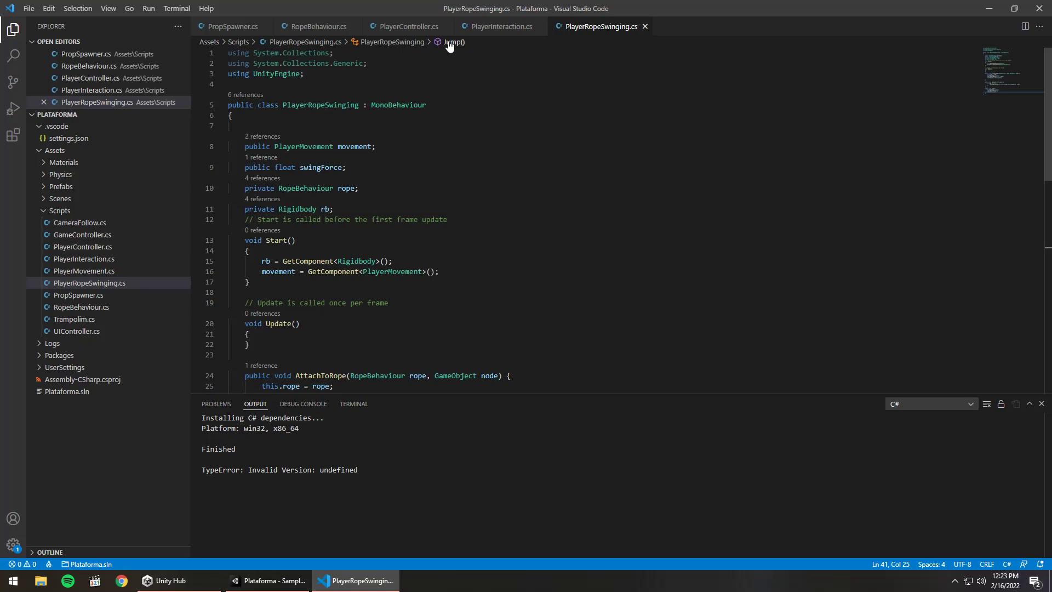
scroll(393, 211, down, 4)
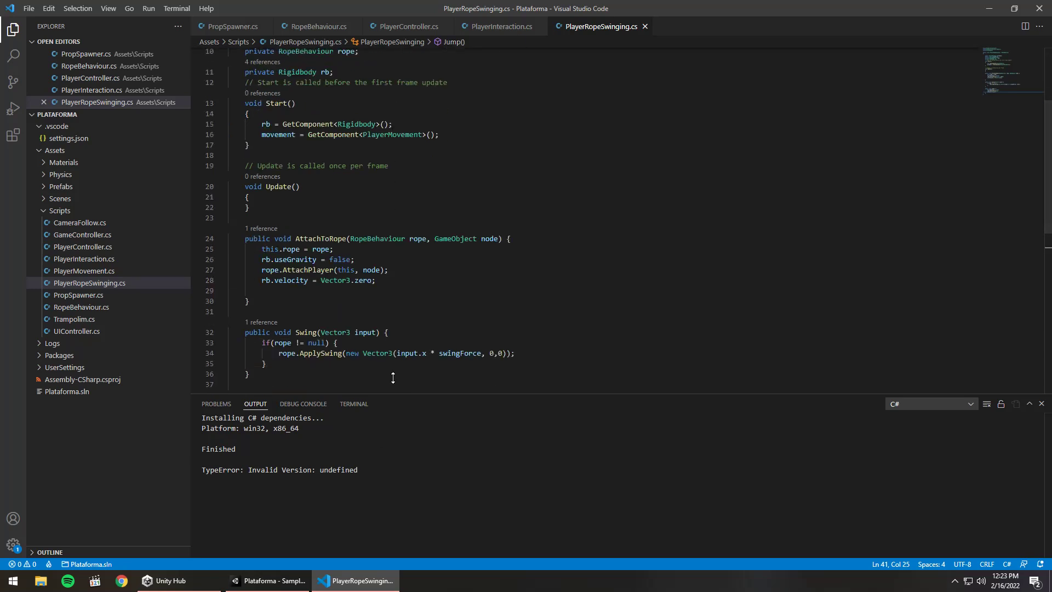
scroll(439, 220, down, 1)
scroll(403, 328, down, 4)
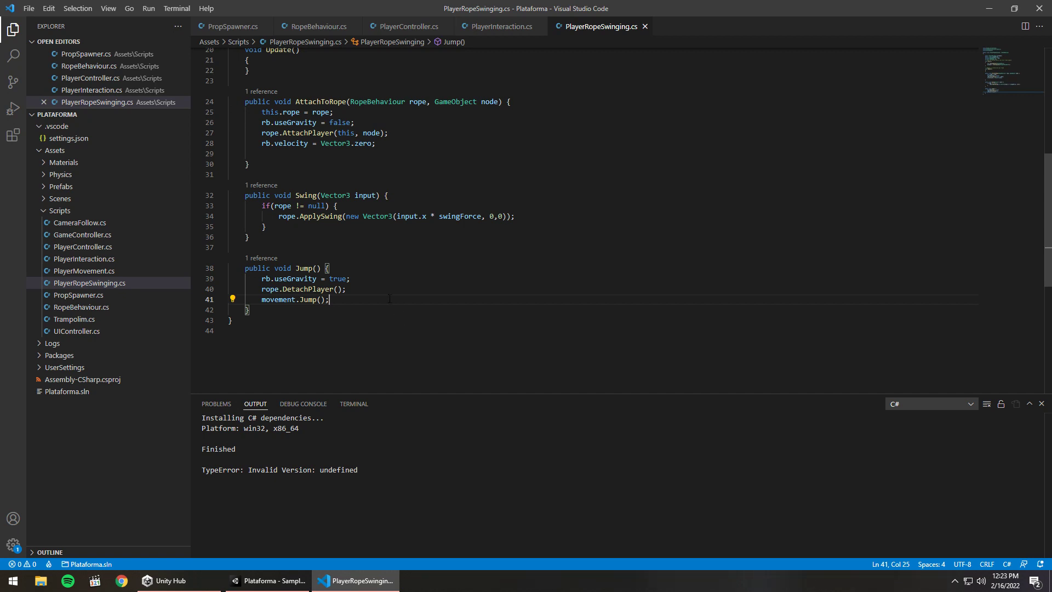
scroll(390, 298, up, 2)
scroll(390, 298, up, 3)
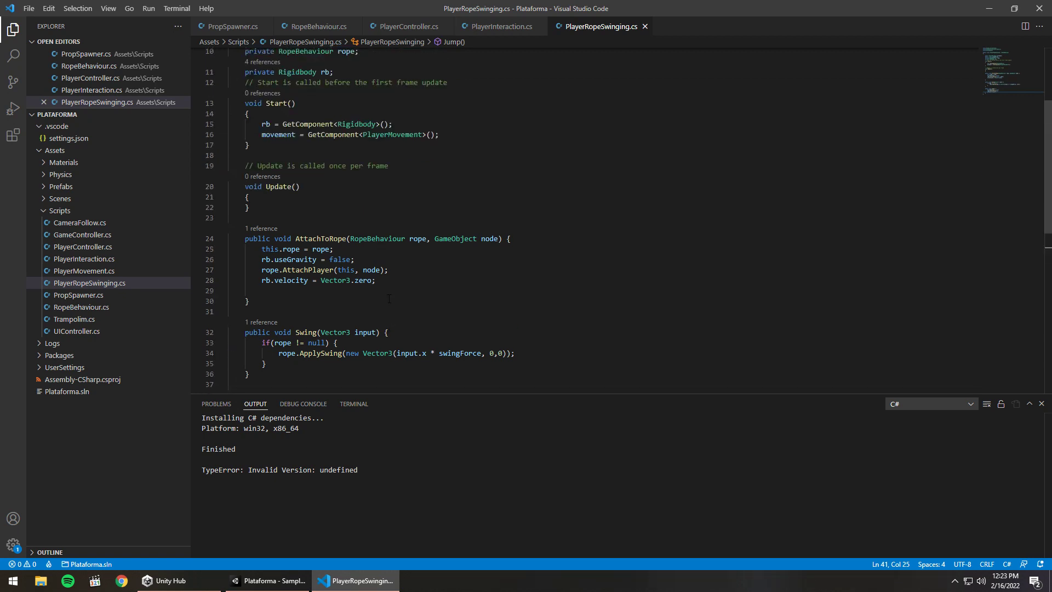
scroll(390, 299, down, 2)
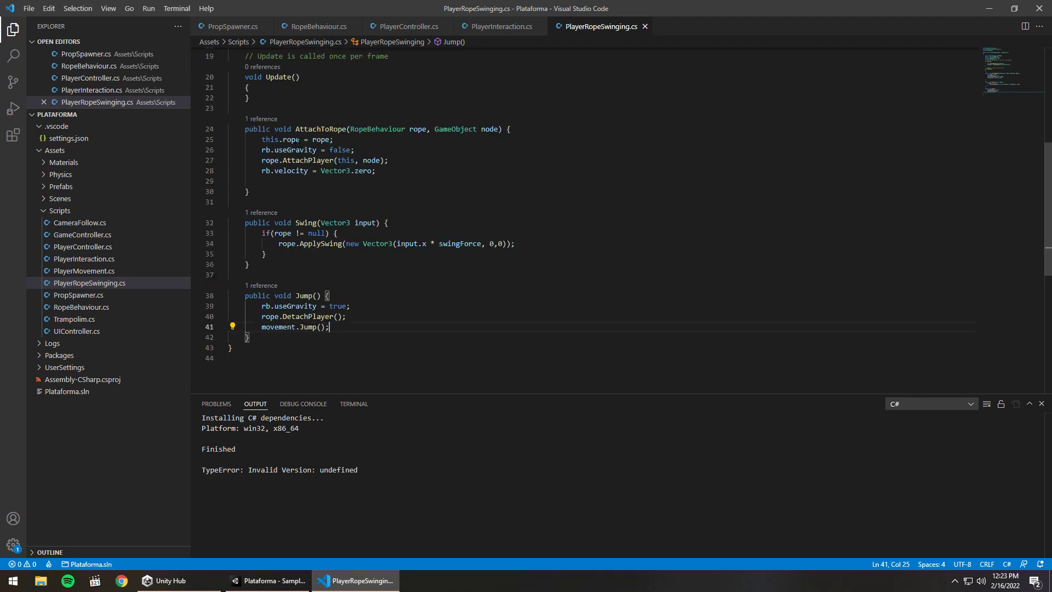
drag(300, 140, 266, 140)
Step: Add 'rope = null;' at the end of Jump(), save, and let Unity recompile
click(347, 329)
key(Return)
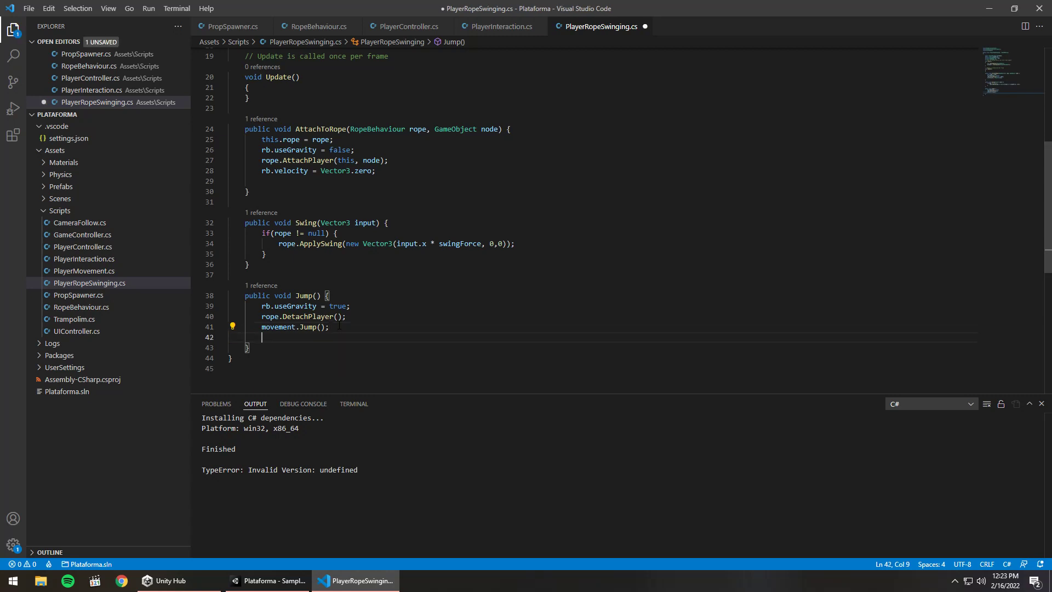
text(rope = null;)
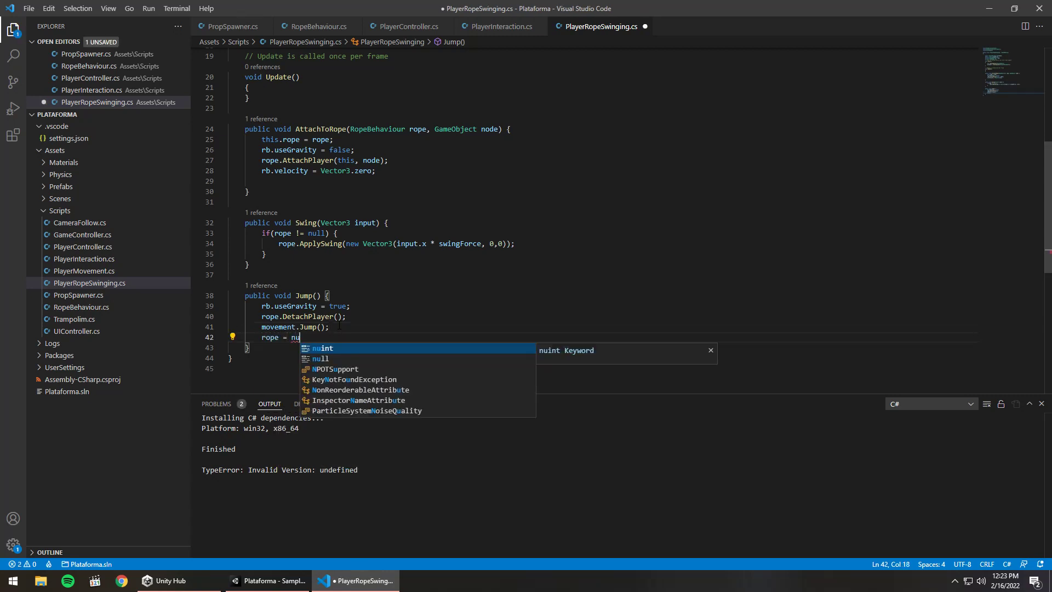
key(ctrl+s)
scroll(347, 317, up, 3)
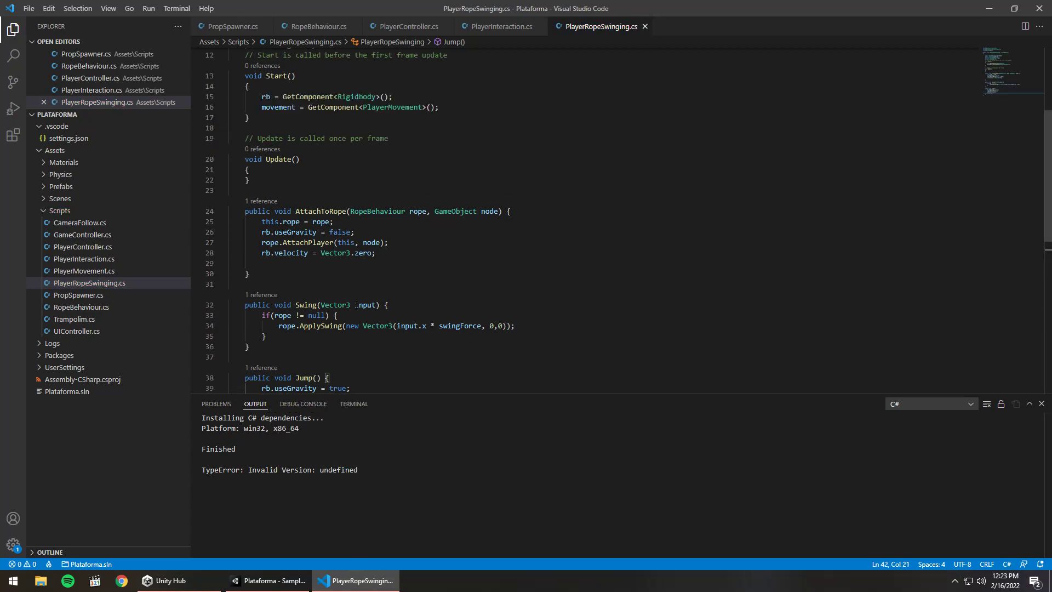
scroll(347, 316, down, 4)
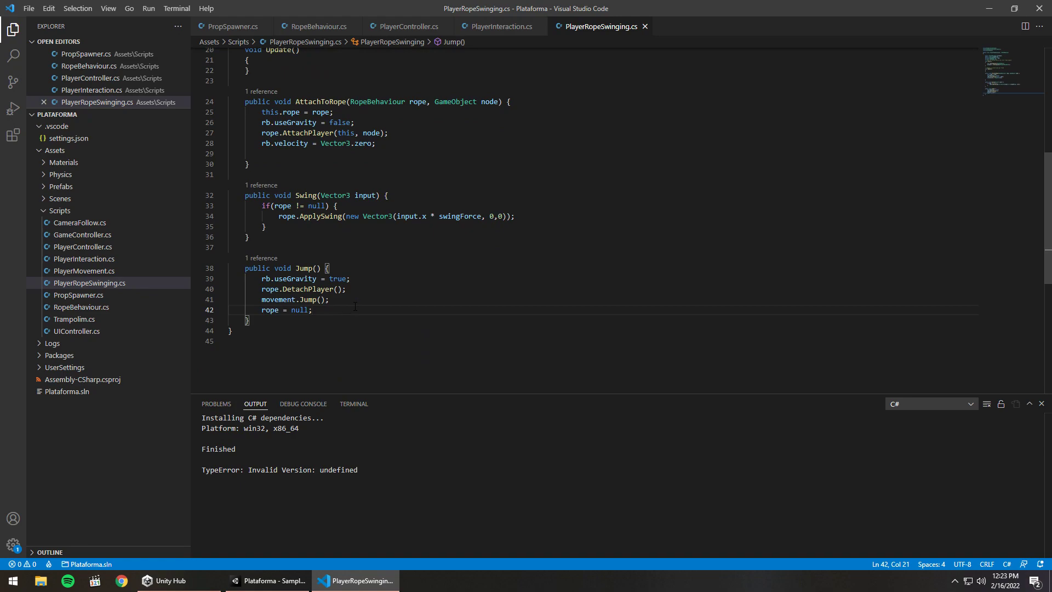
click(268, 581)
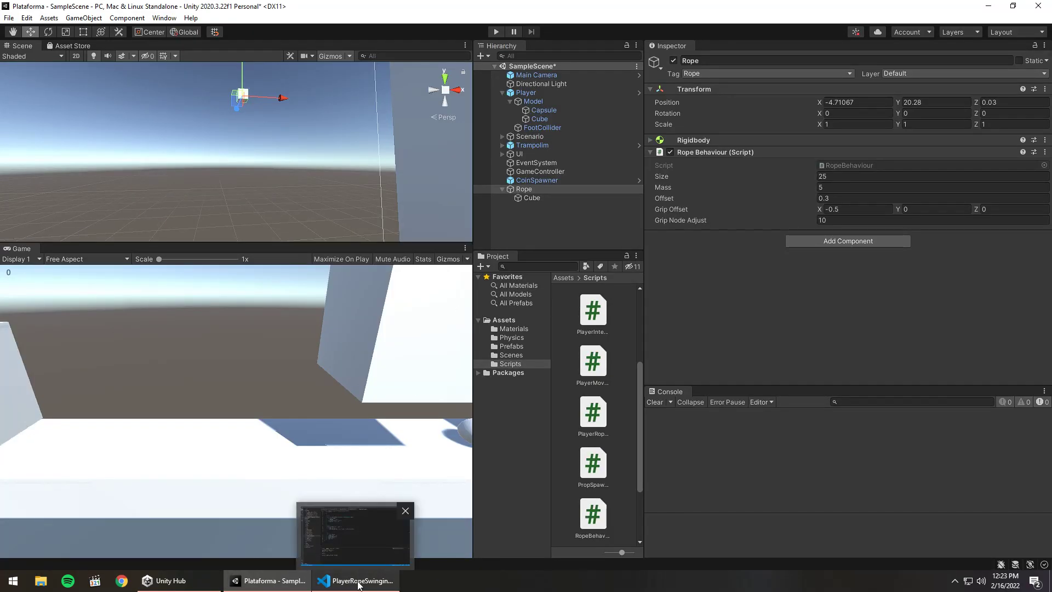
click(359, 582)
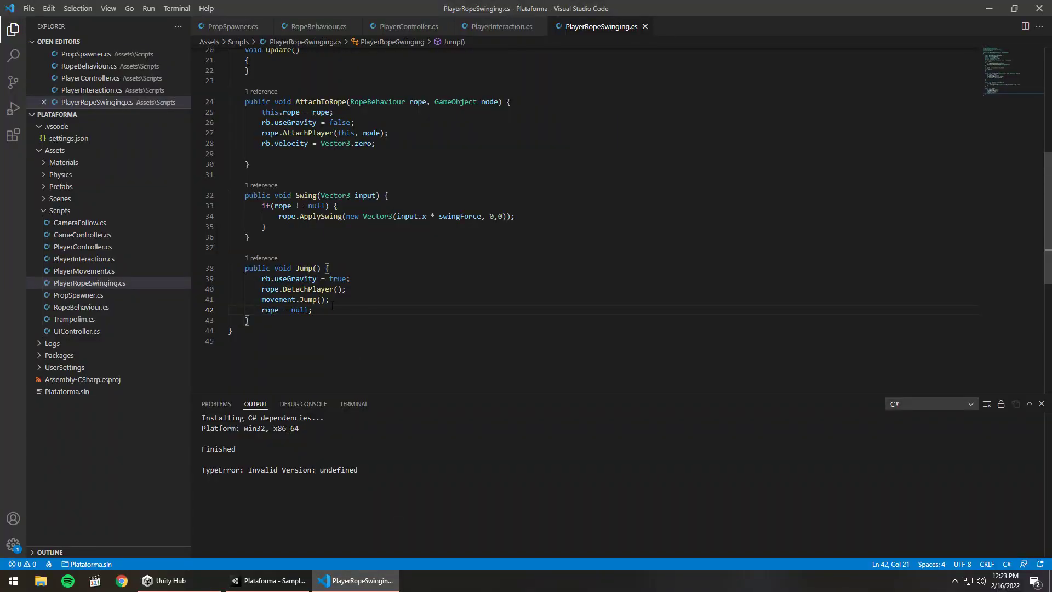
Step: Duplicate the movement field and turn the copy into 'public PlayerController controller;'
key(Return)
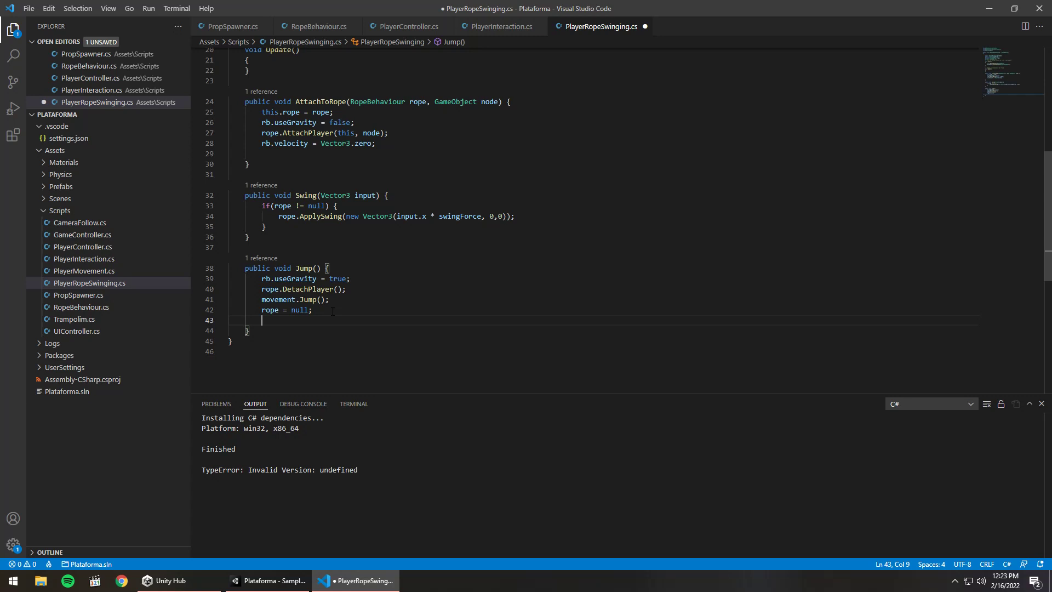
text(contr)
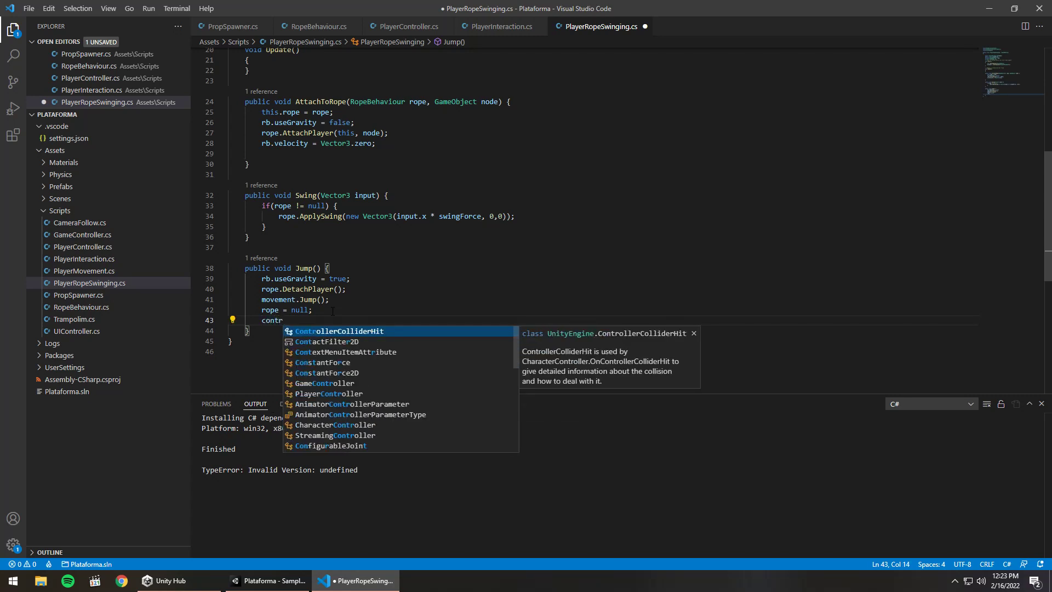
key(BackSpace)
scroll(332, 312, up, 4)
scroll(332, 311, up, 2)
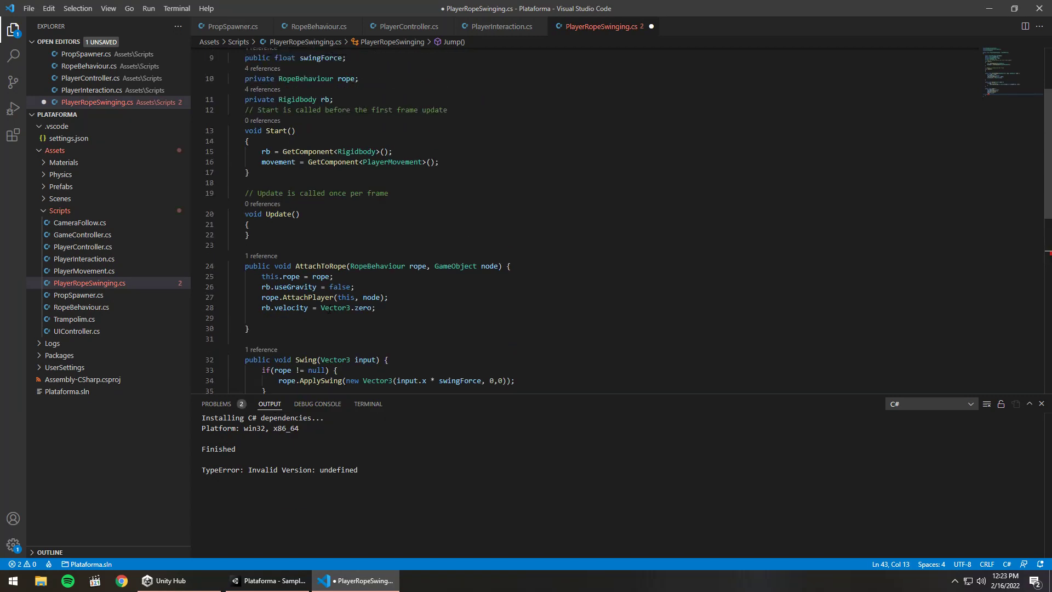
scroll(422, 172, up, 2)
click(377, 91)
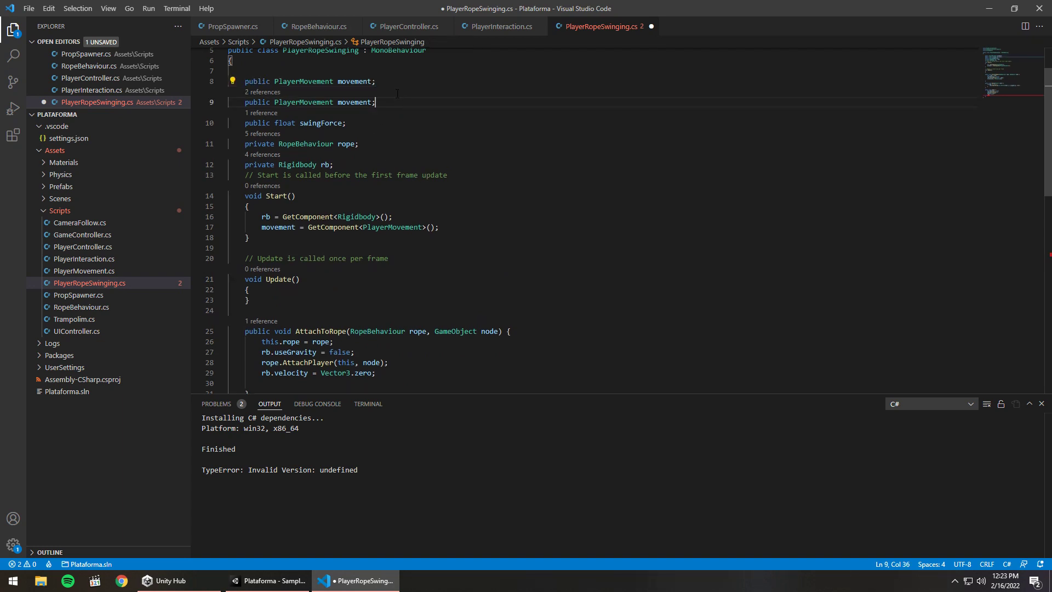
key(shift+alt+Down)
double_click(304, 91)
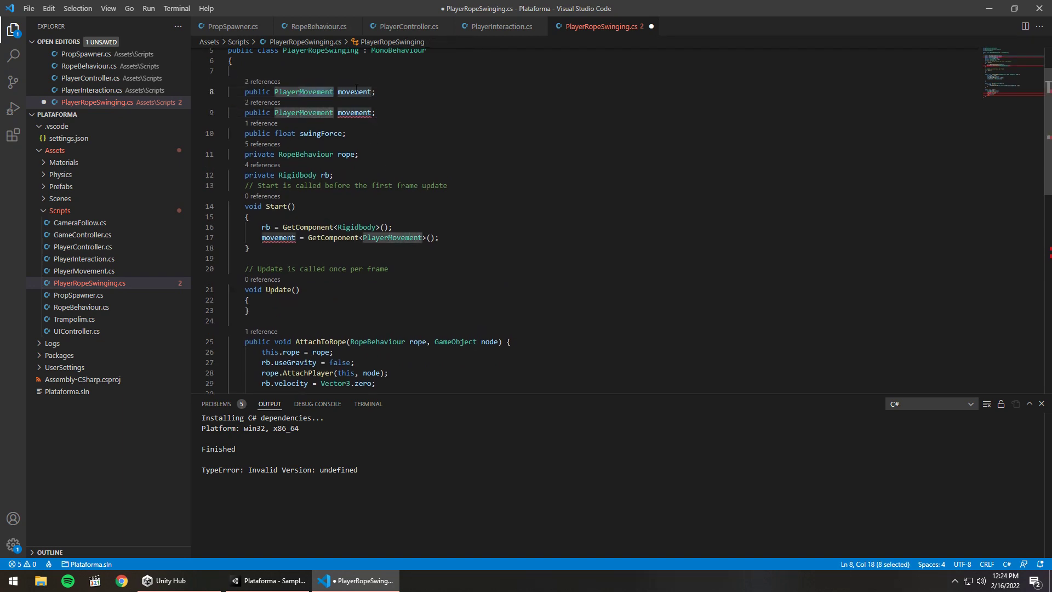
text(PlayerController)
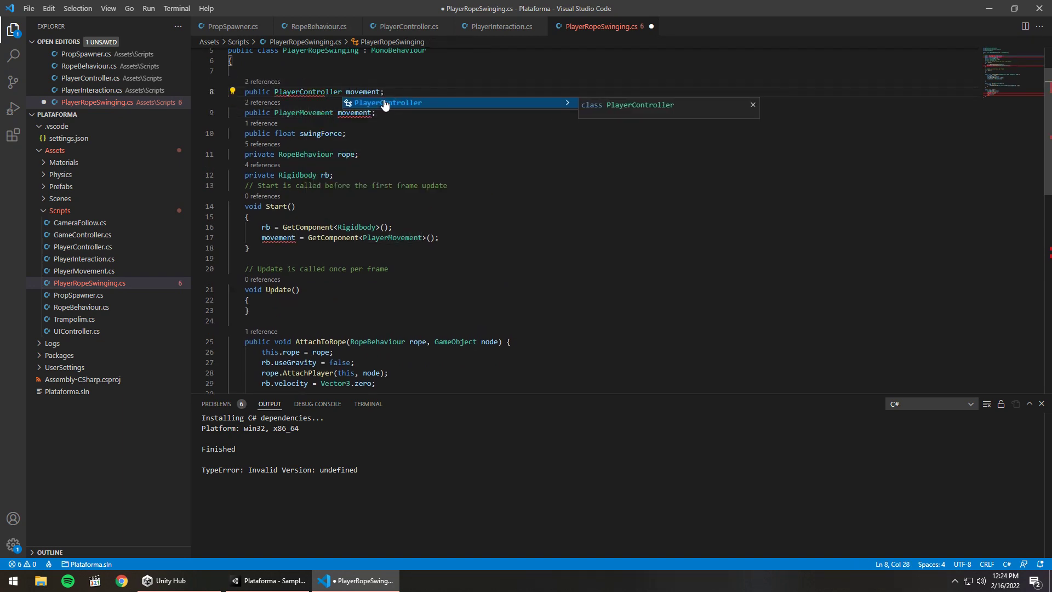
double_click(363, 92)
text(controlle)
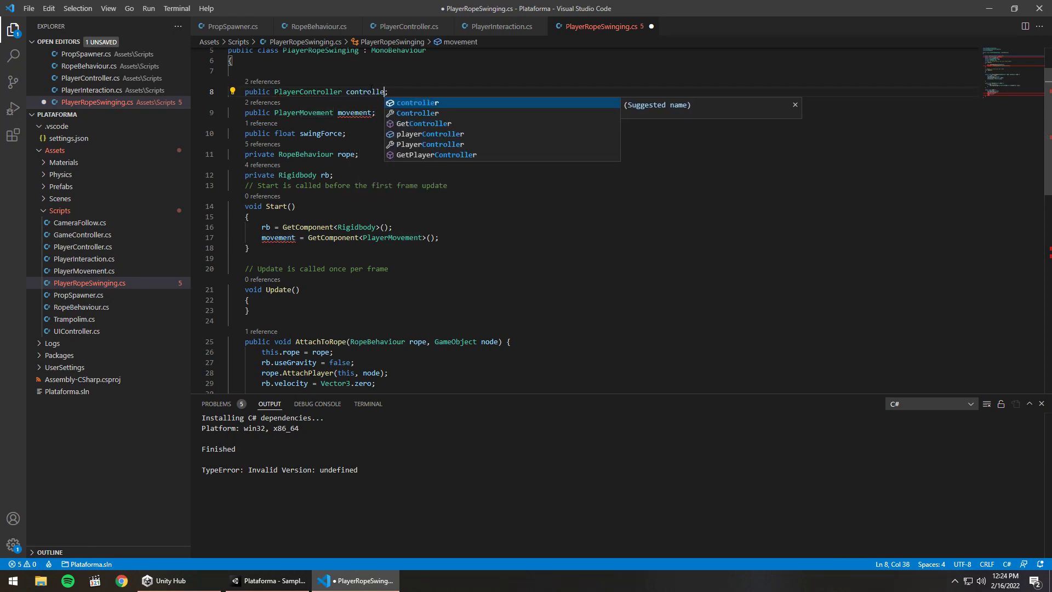
text(r)
double_click(365, 92)
Step: Duplicate the Start() assignment as controller = GetComponent<PlayerController>()
click(454, 234)
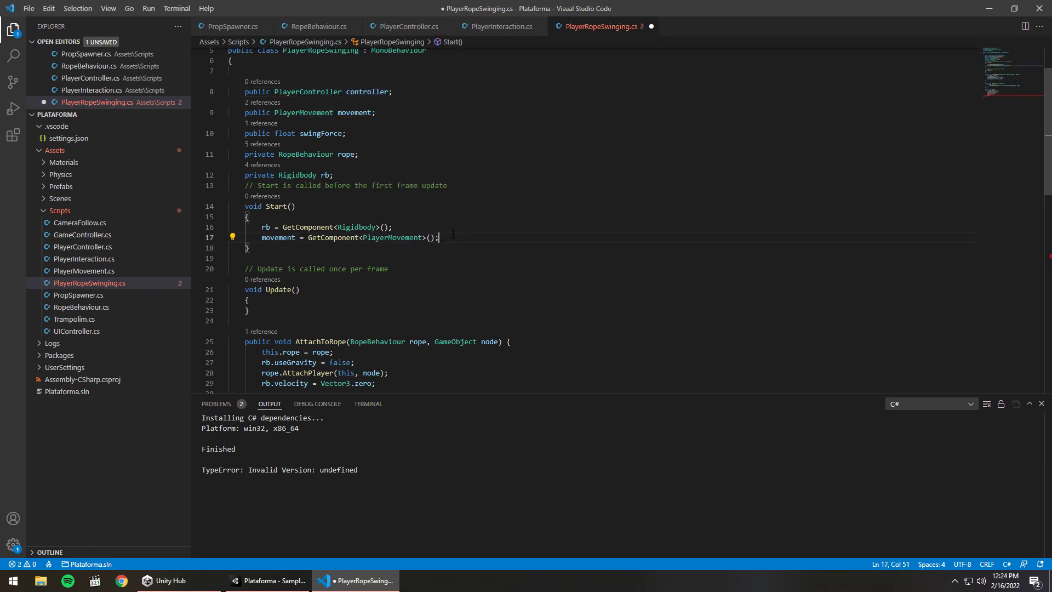
key(shift+alt+Down)
double_click(280, 248)
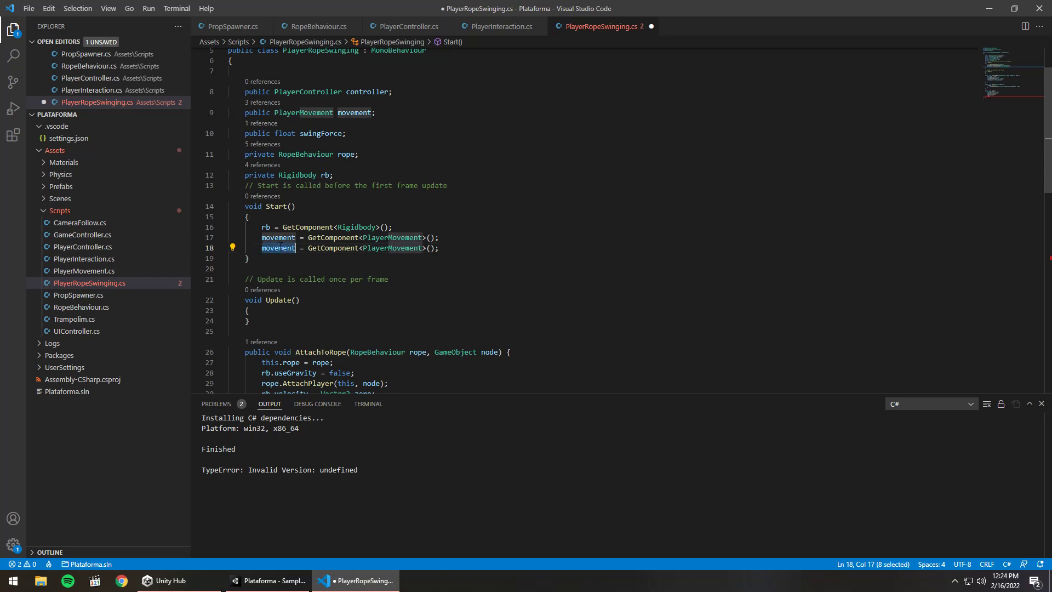
text(controler)
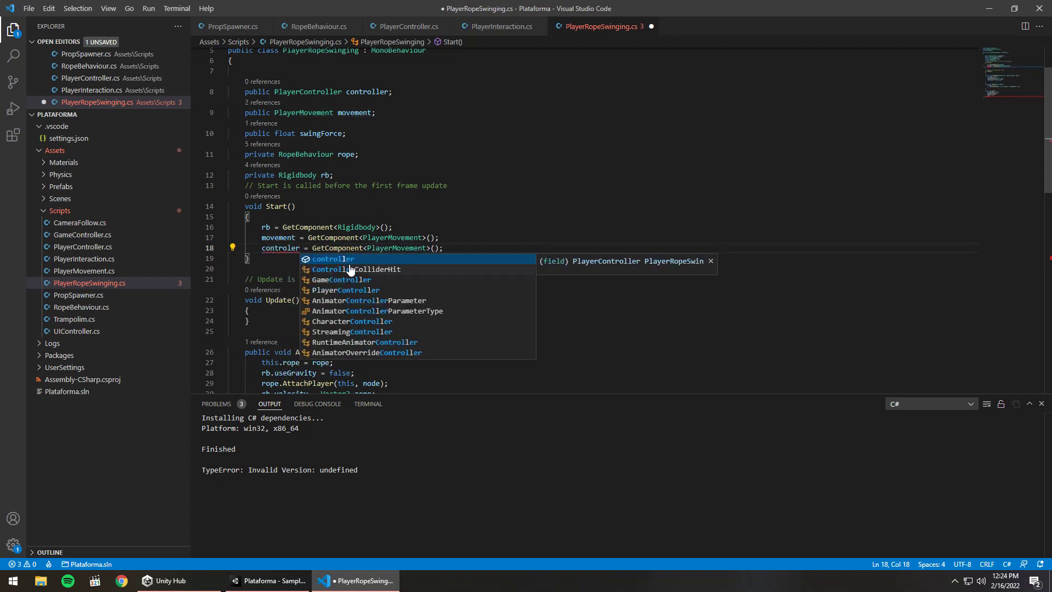
click(350, 259)
double_click(400, 248)
text(Play)
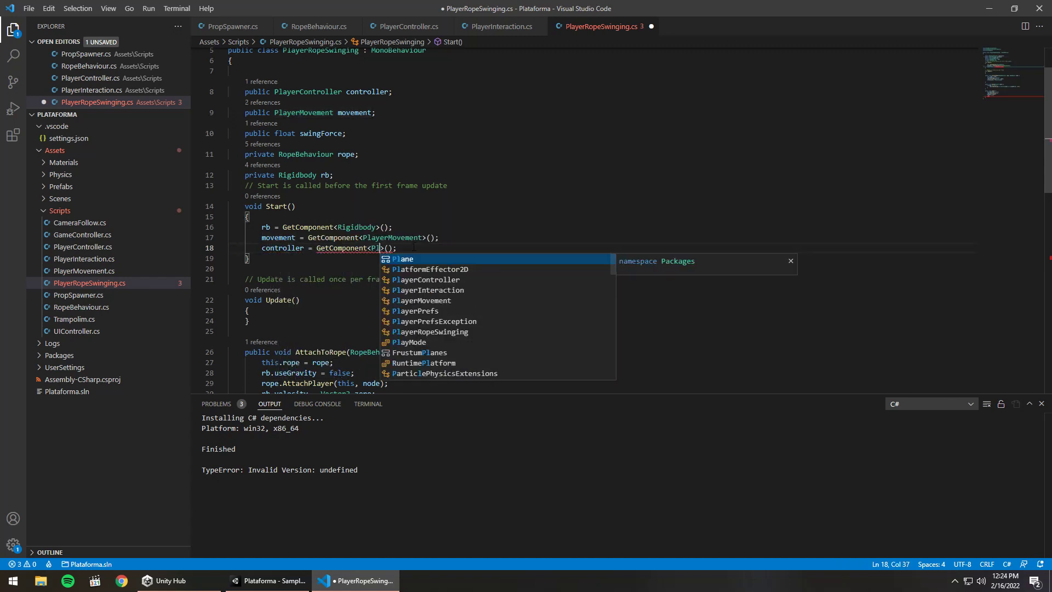
key(Return)
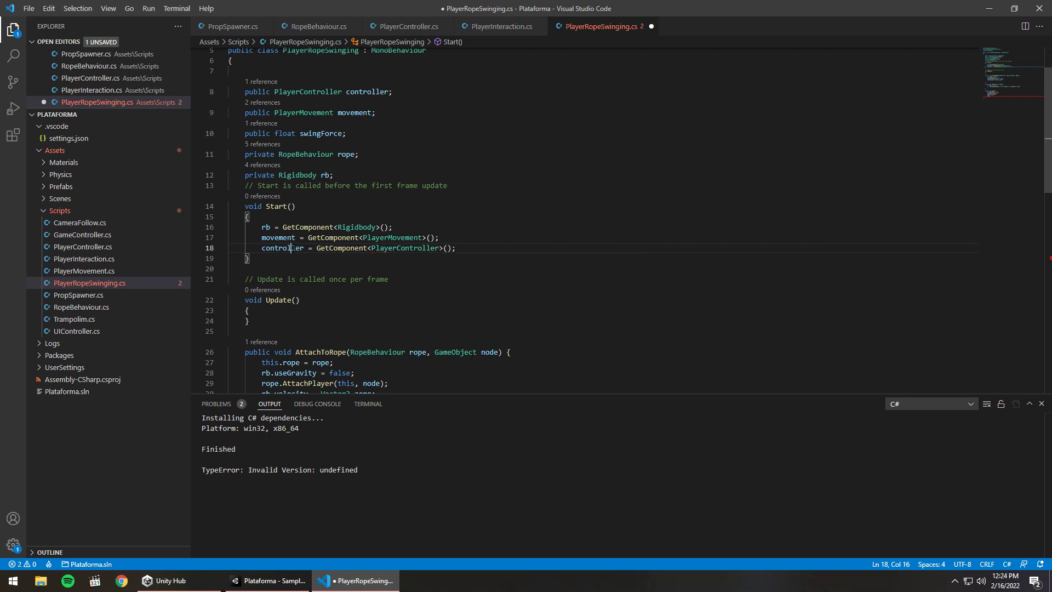
Step: End Jump() with controller.SetIsMoving(true) and save PlayerRopeSwinging.cs
double_click(291, 248)
scroll(404, 275, down, 6)
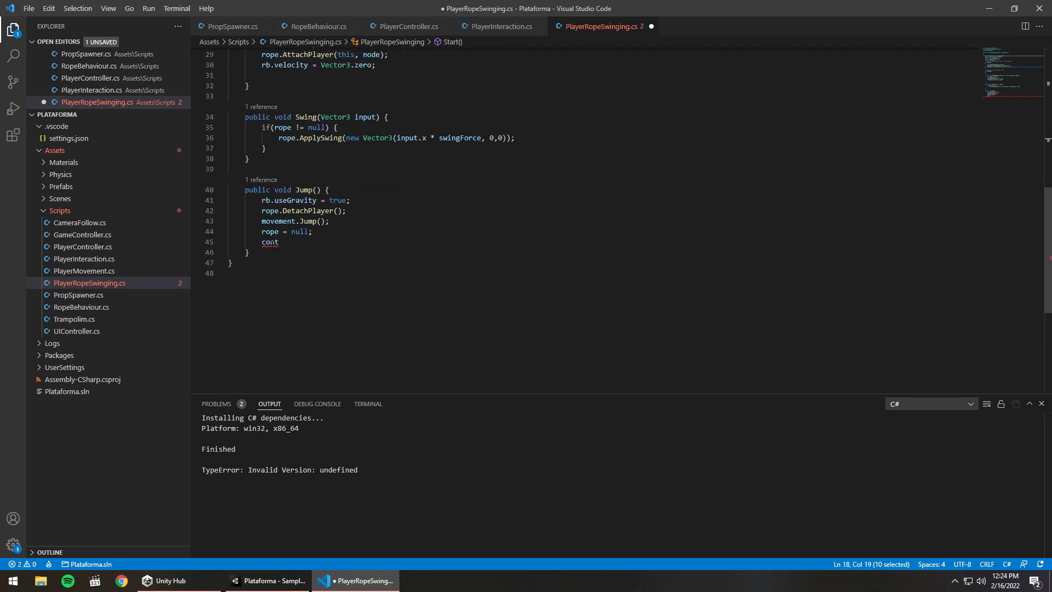
text(roller.)
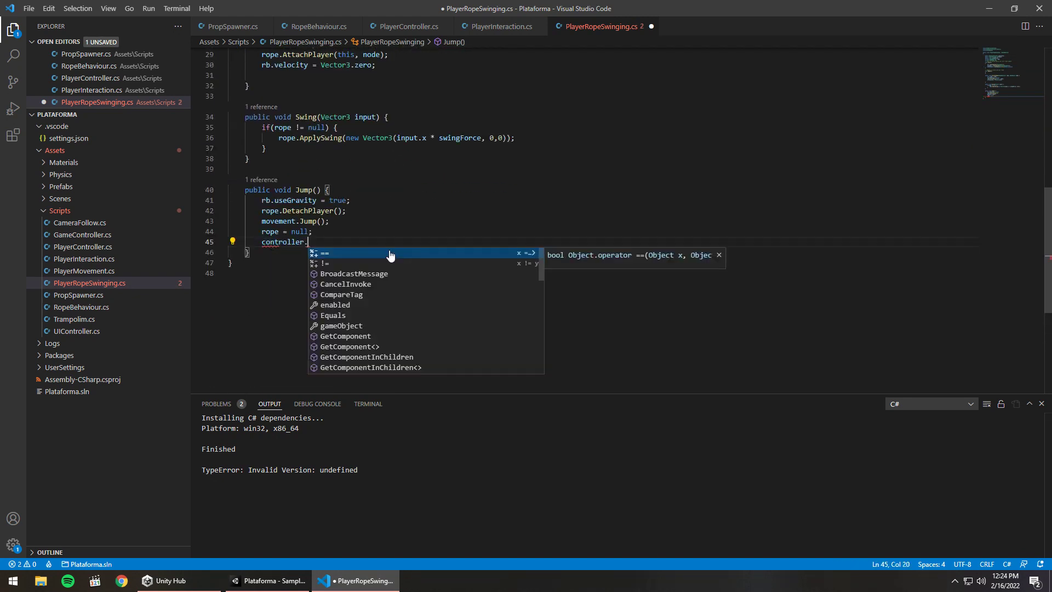
text(se)
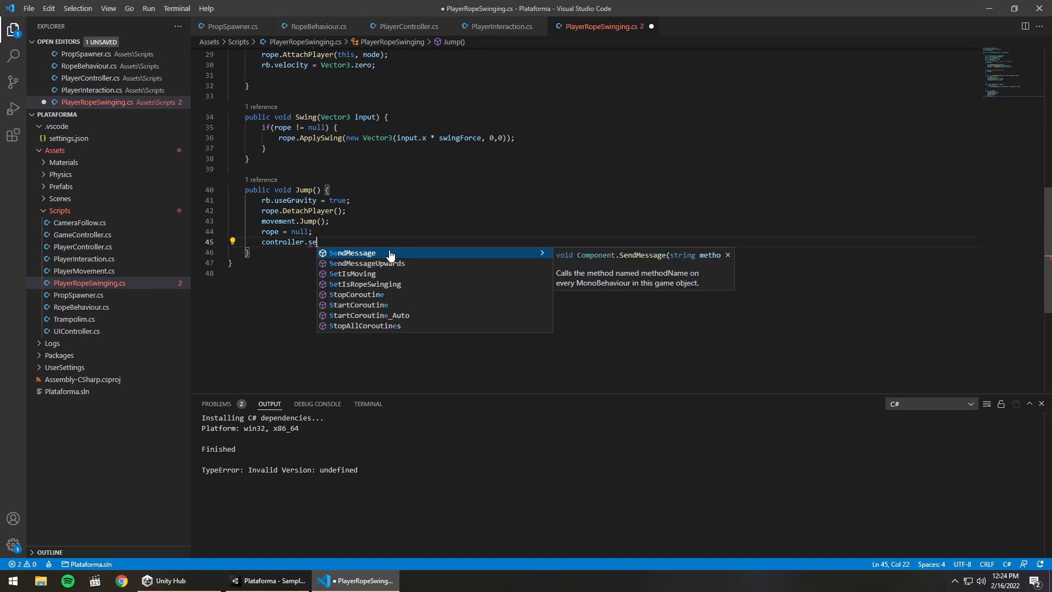
key(Down)
key(Down)
key(Return)
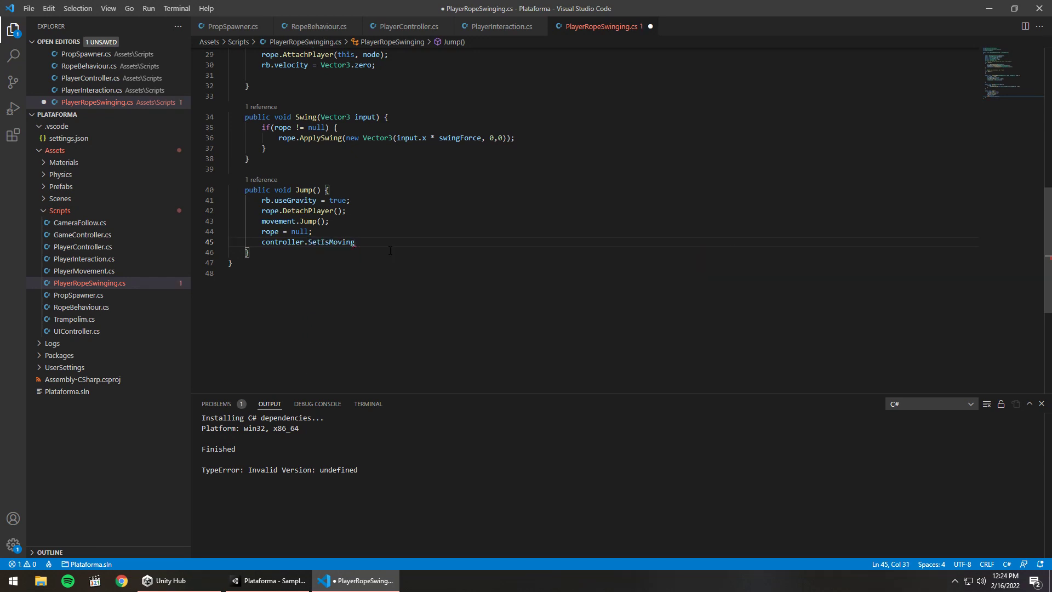
text((true);)
key(ctrl+s)
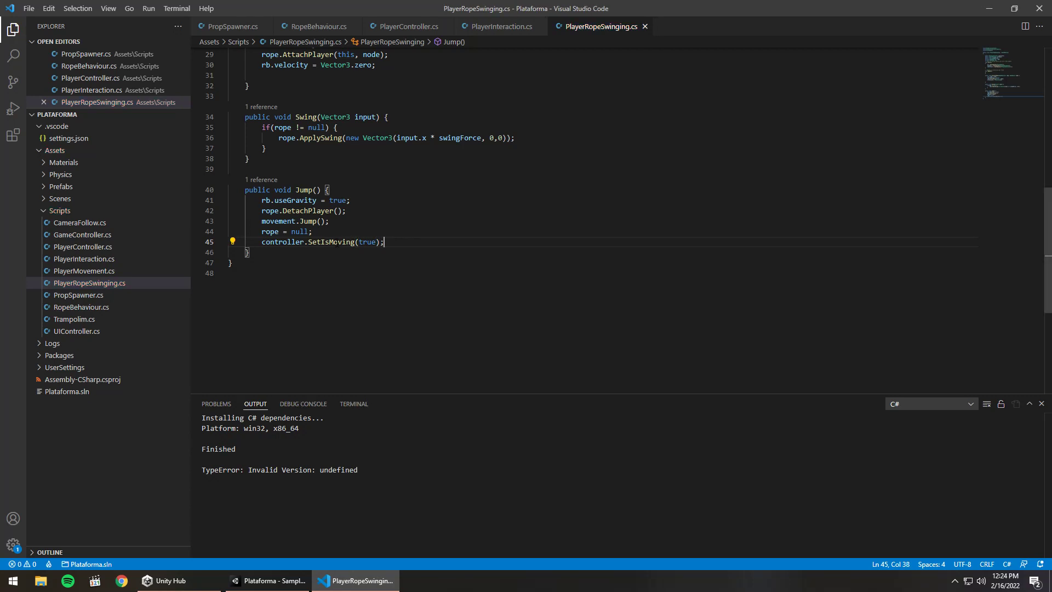
mouse_move(330, 245)
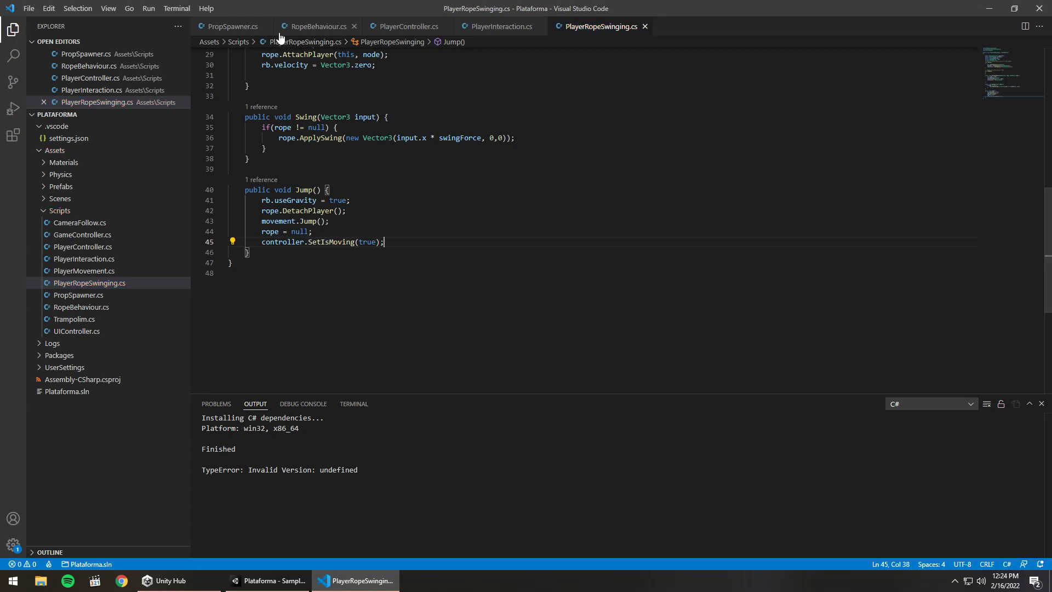
Step: Play-test in Unity, jump off the rope, stop, and open the DetachPlayer NullReferenceException line
click(271, 578)
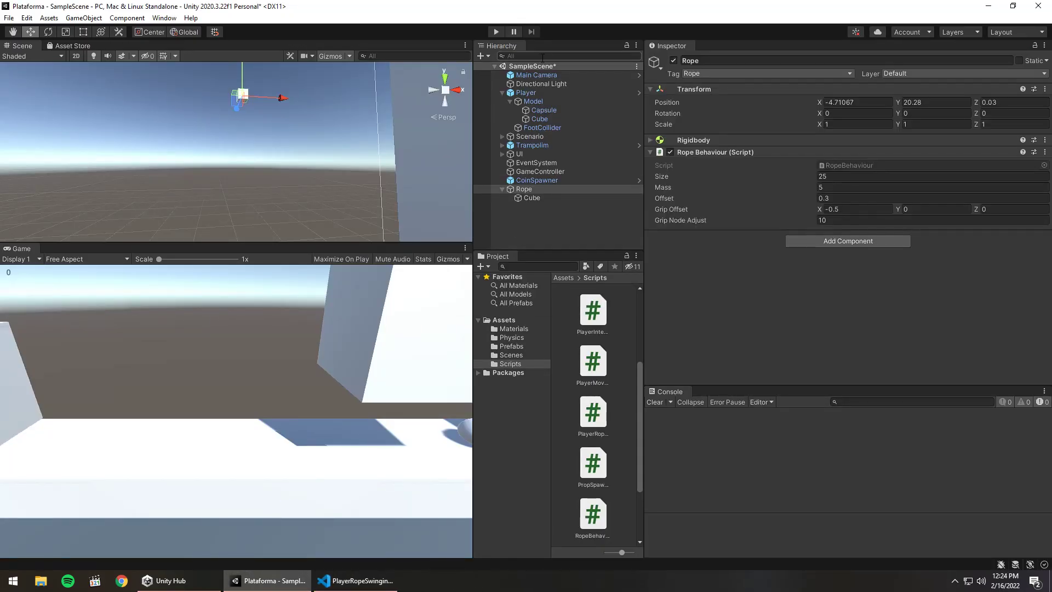
click(496, 31)
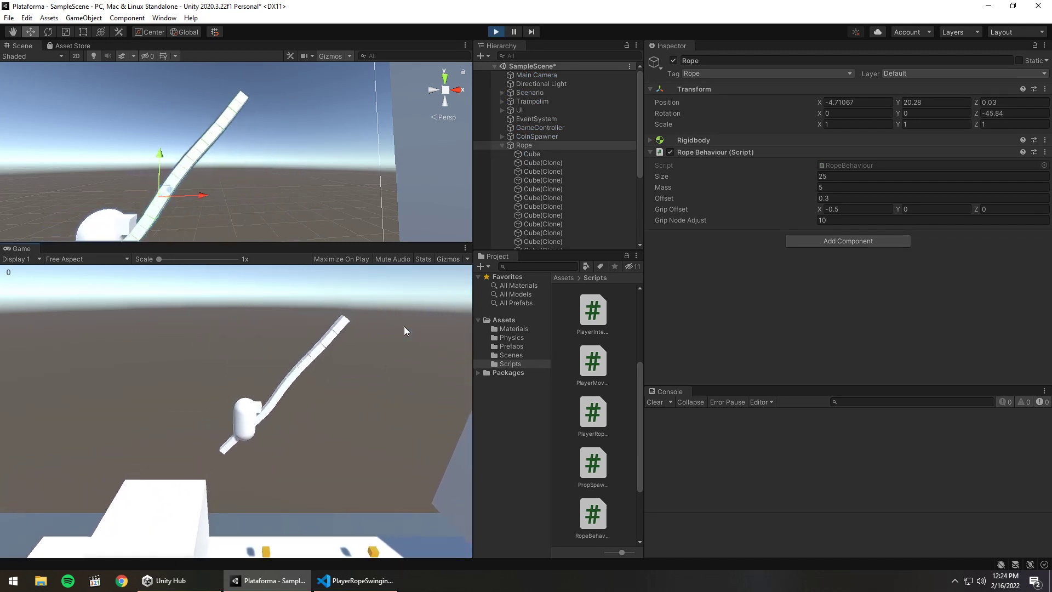
key(space)
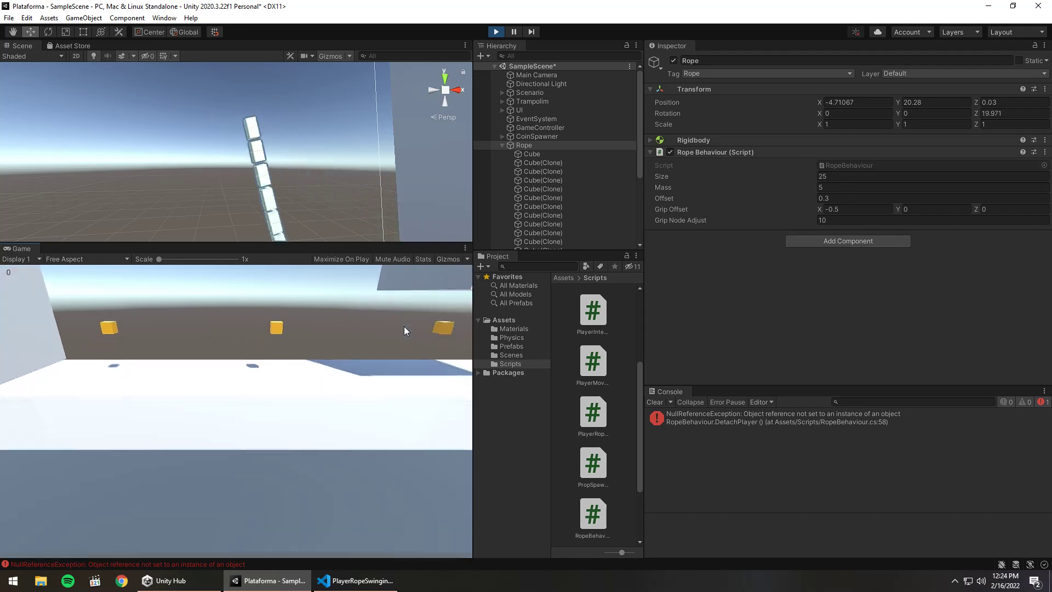
click(496, 31)
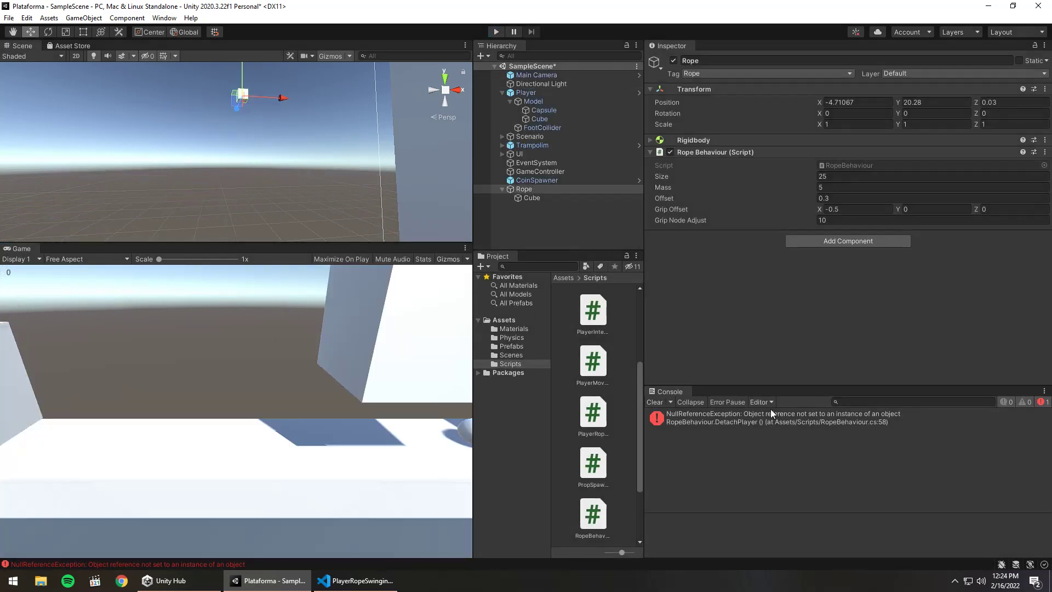
double_click(730, 423)
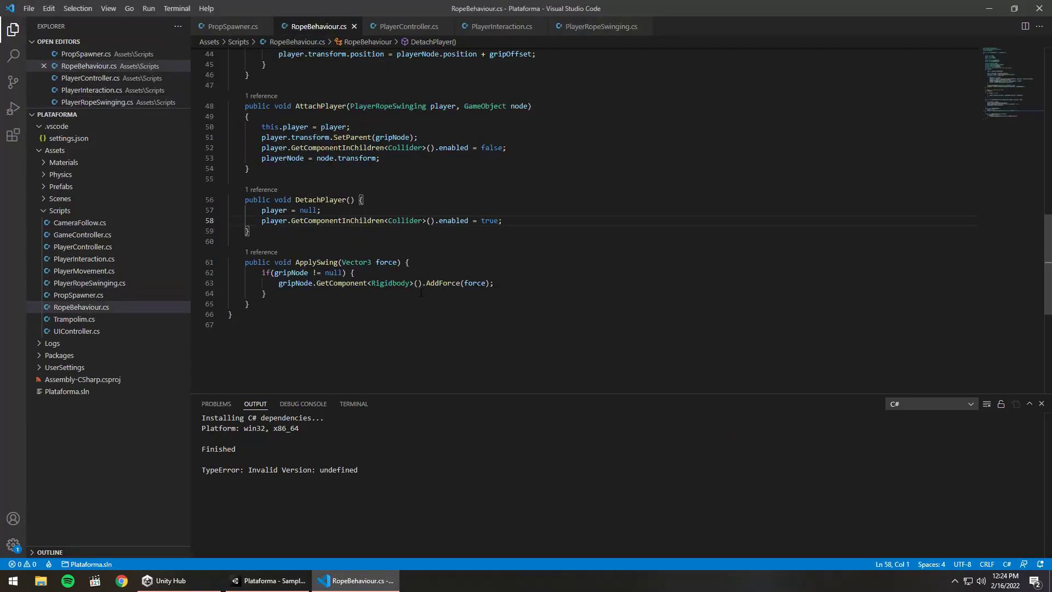
Step: Move the collider re-enable line above player = null in DetachPlayer() and save RopeBehaviour.cs
click(370, 216)
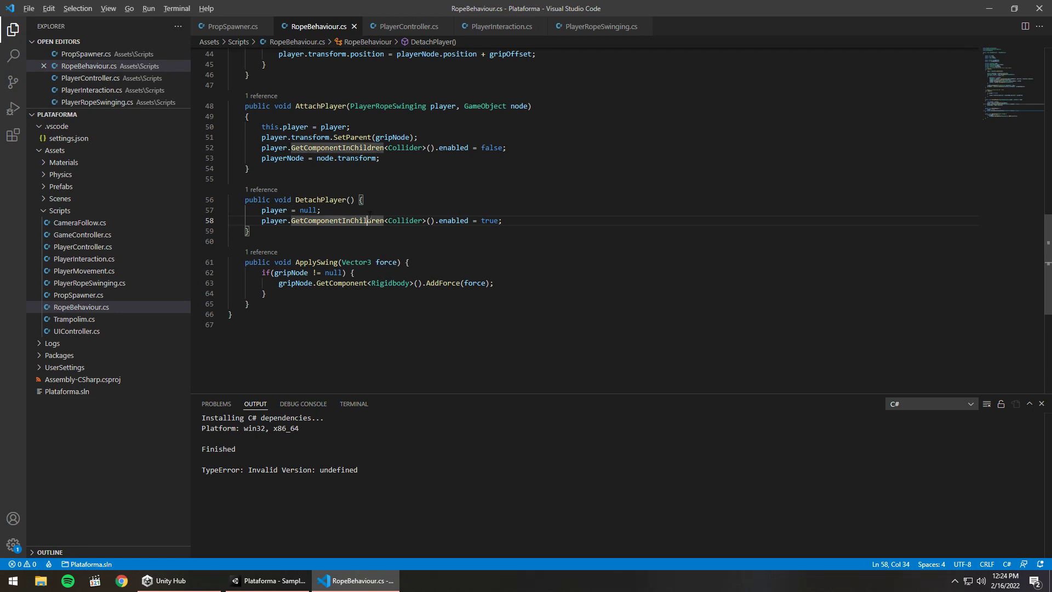
key(alt+Up)
key(ctrl+s)
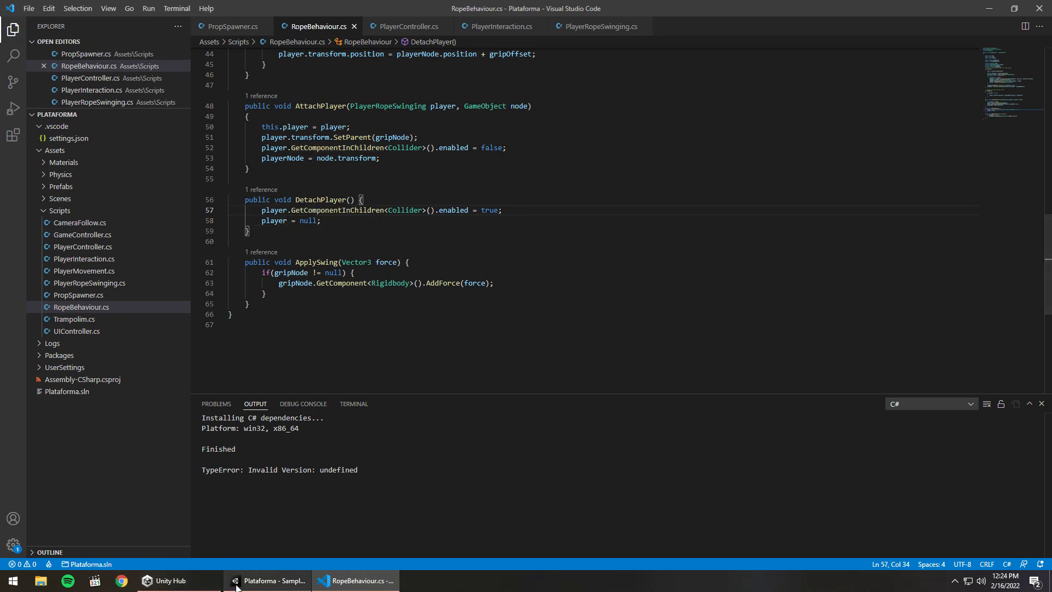
Step: Run another Unity play test on the rope, collapse the Rope hierarchy entry, and stop
click(257, 580)
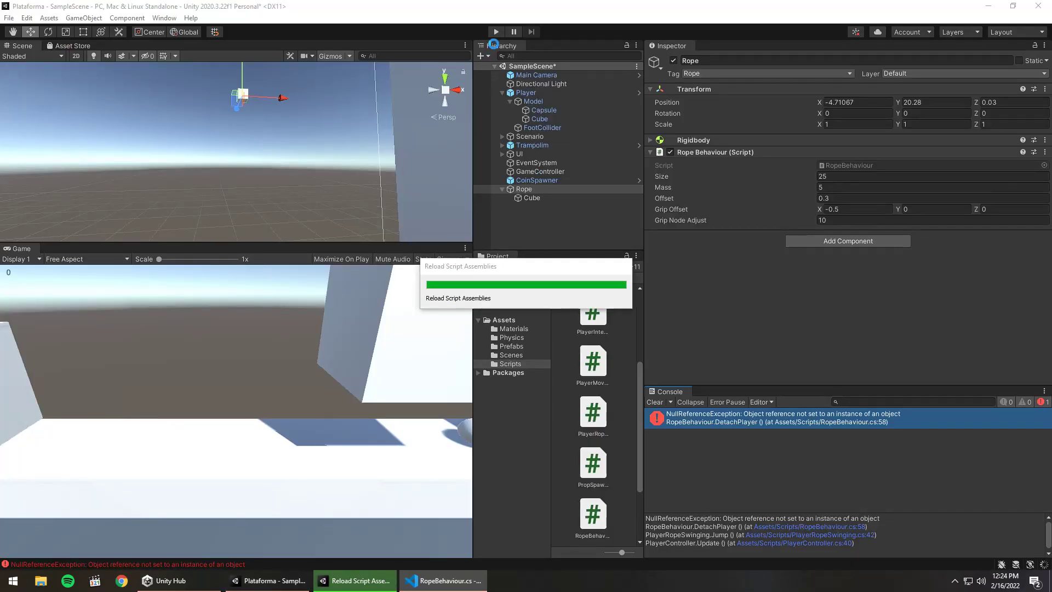
click(495, 33)
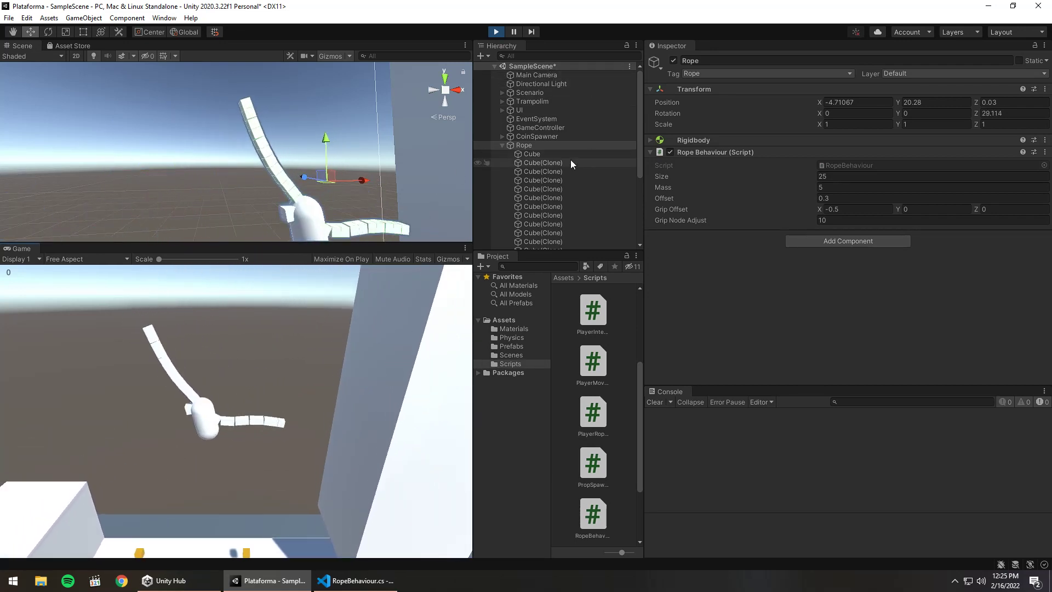
scroll(589, 178, down, 5)
scroll(564, 154, up, 5)
click(502, 145)
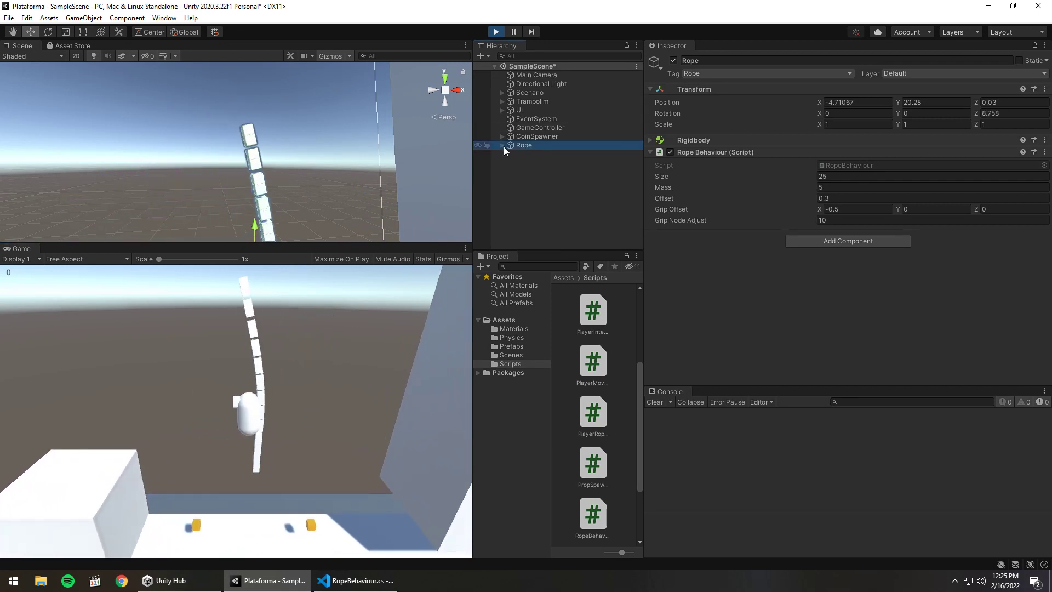
click(509, 203)
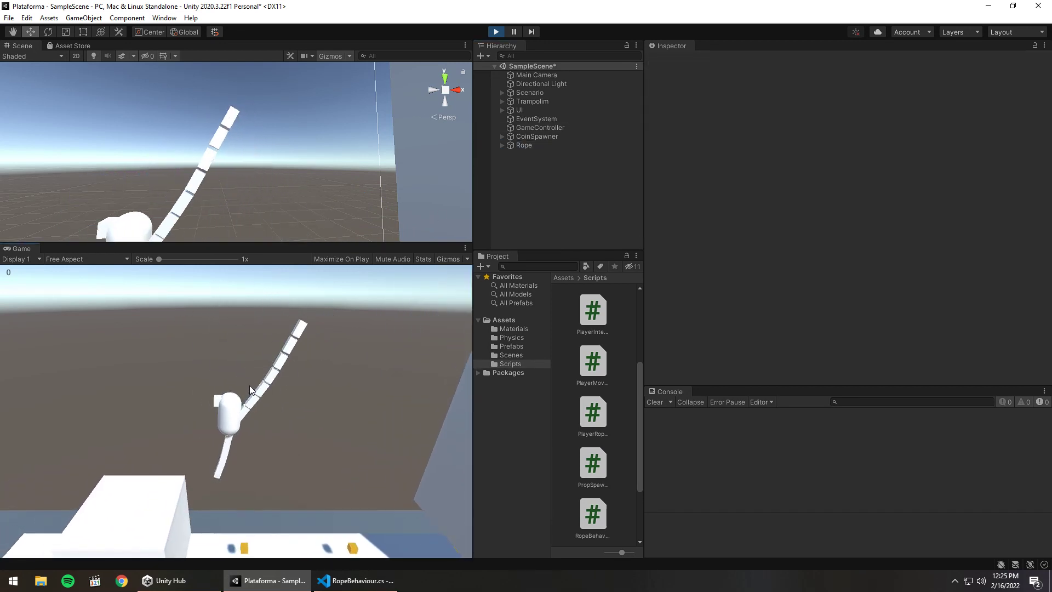
click(496, 32)
Step: Add player.transform.SetParent(null); after player = null in DetachPlayer(), save, and switch to Unity
click(357, 581)
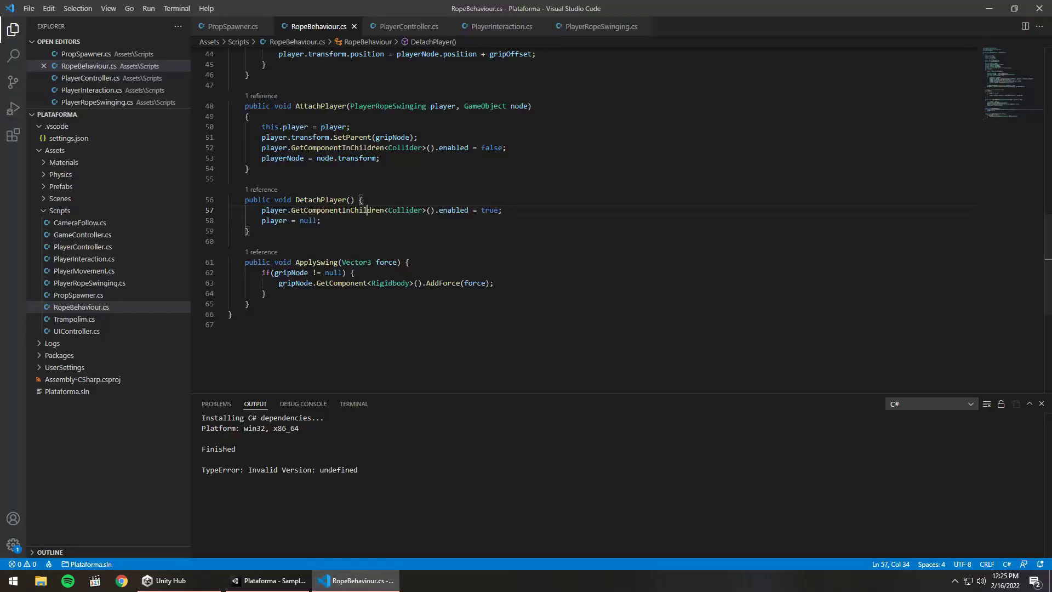
click(358, 317)
click(406, 265)
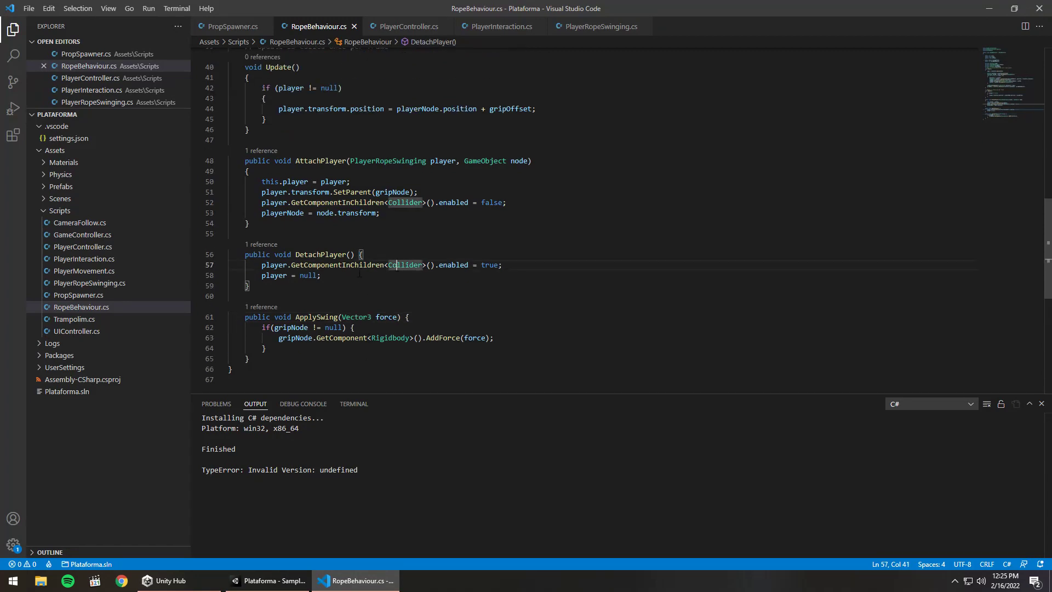
click(360, 275)
key(Return)
text(pl)
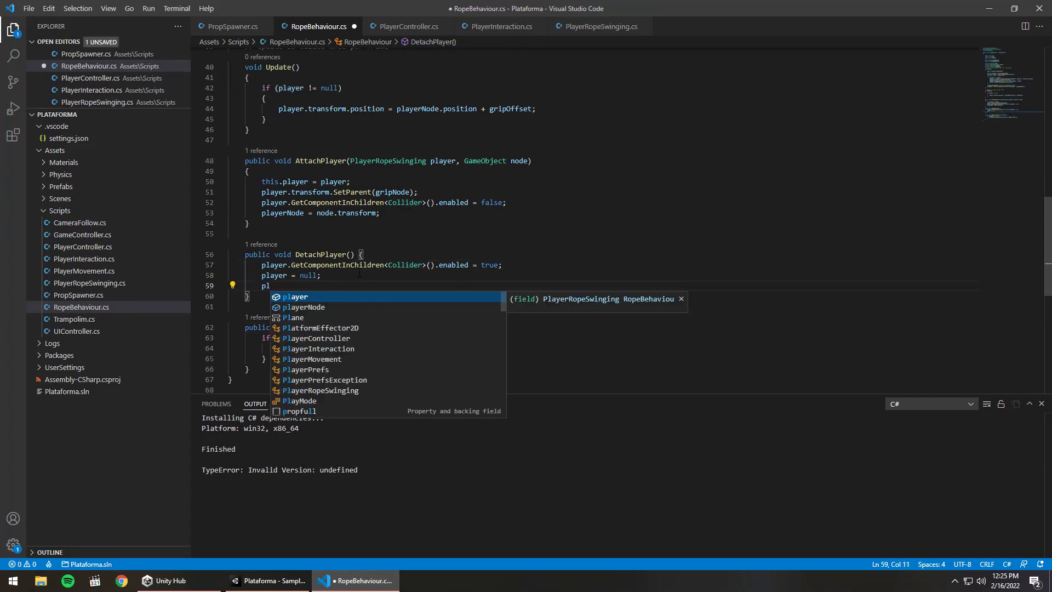
key(Tab)
text(.tr)
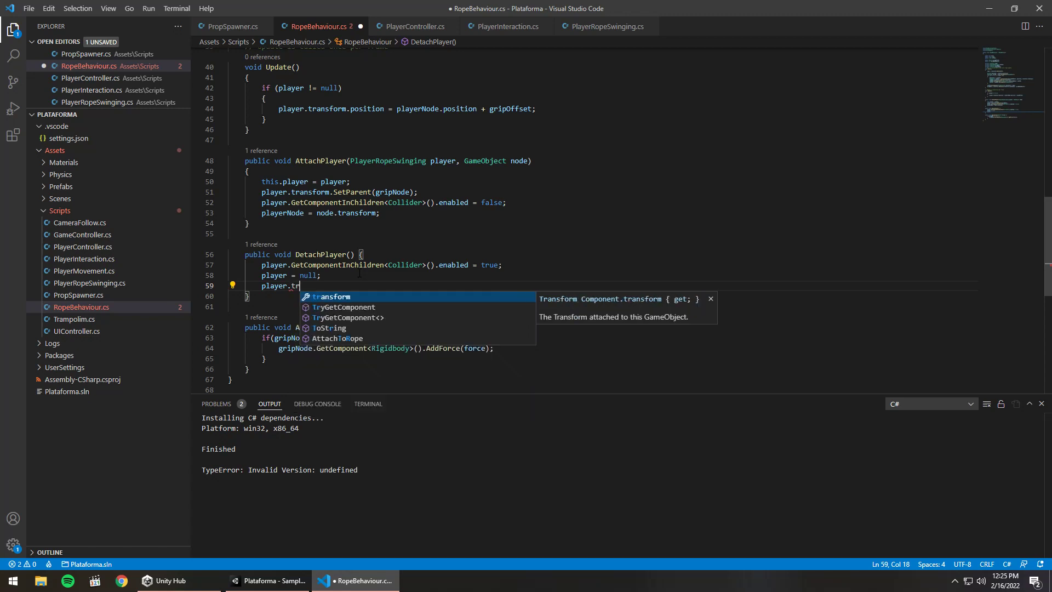
key(Tab)
text(.)
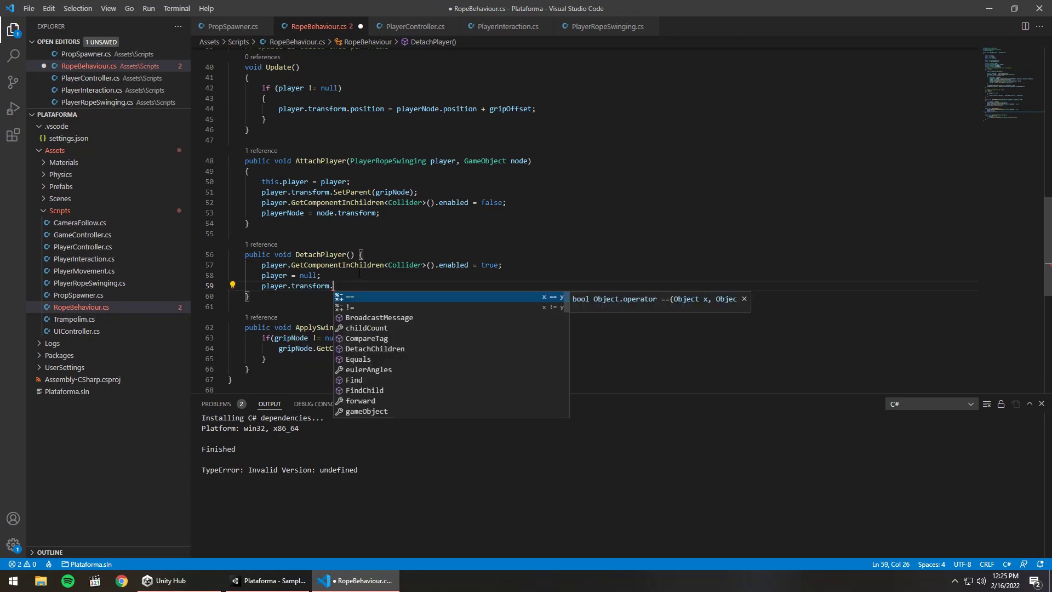
text(set)
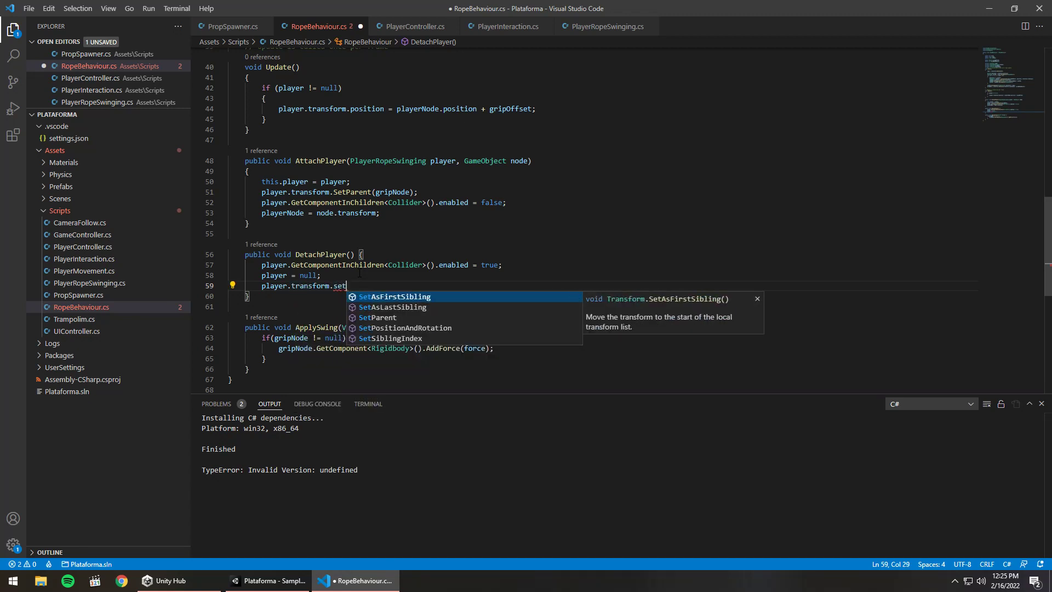
text(Pa)
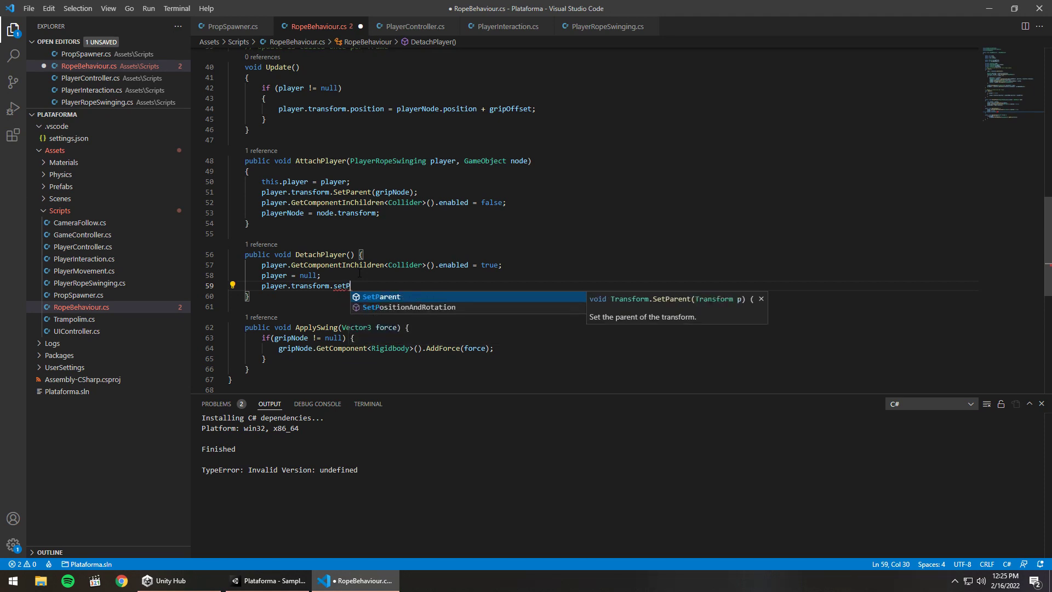
key(Tab)
text((null)
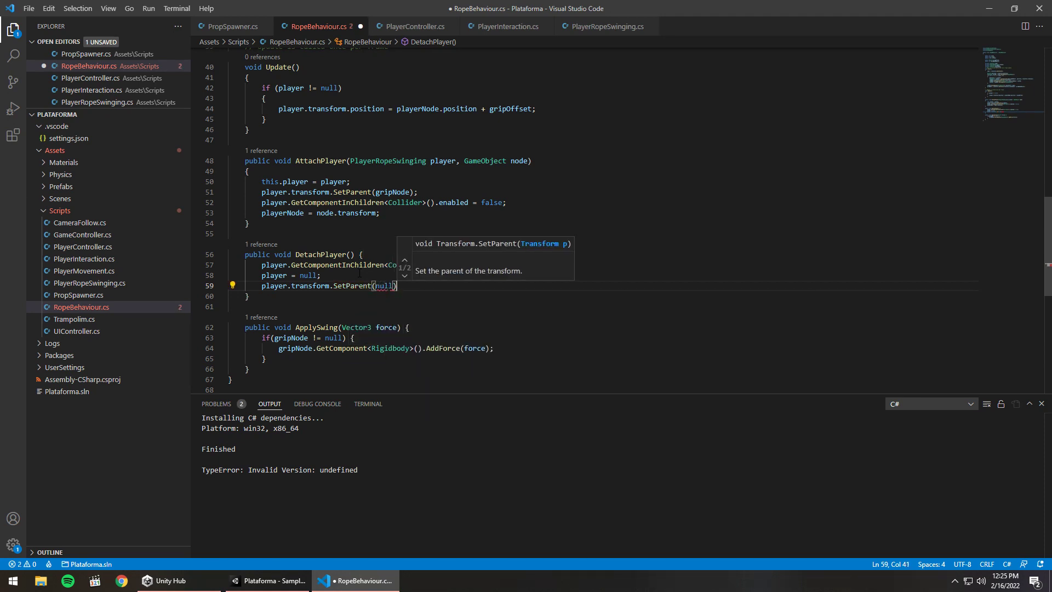
text();)
key(ctrl+s)
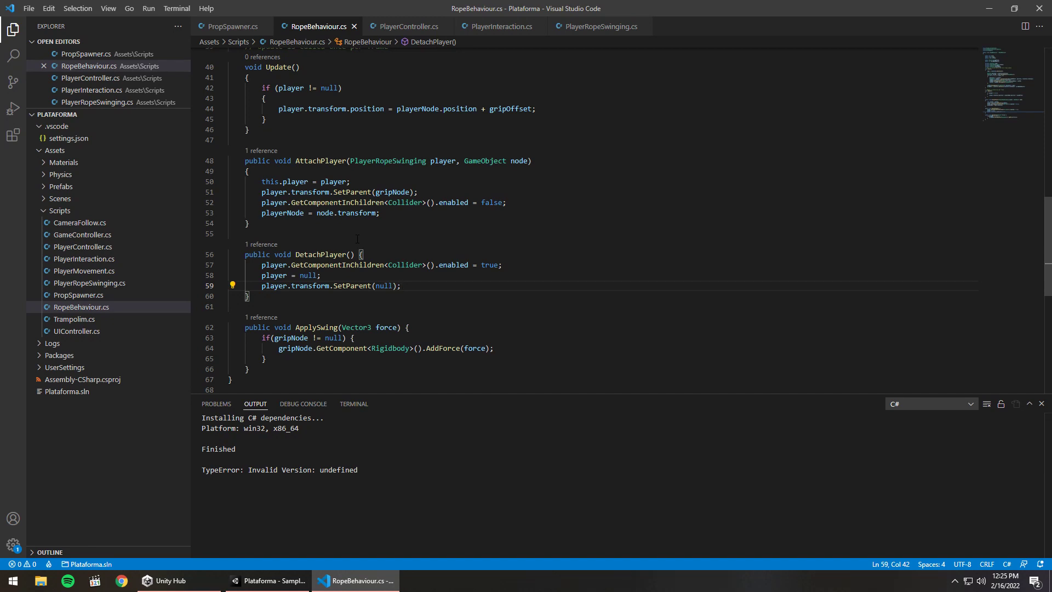
click(269, 581)
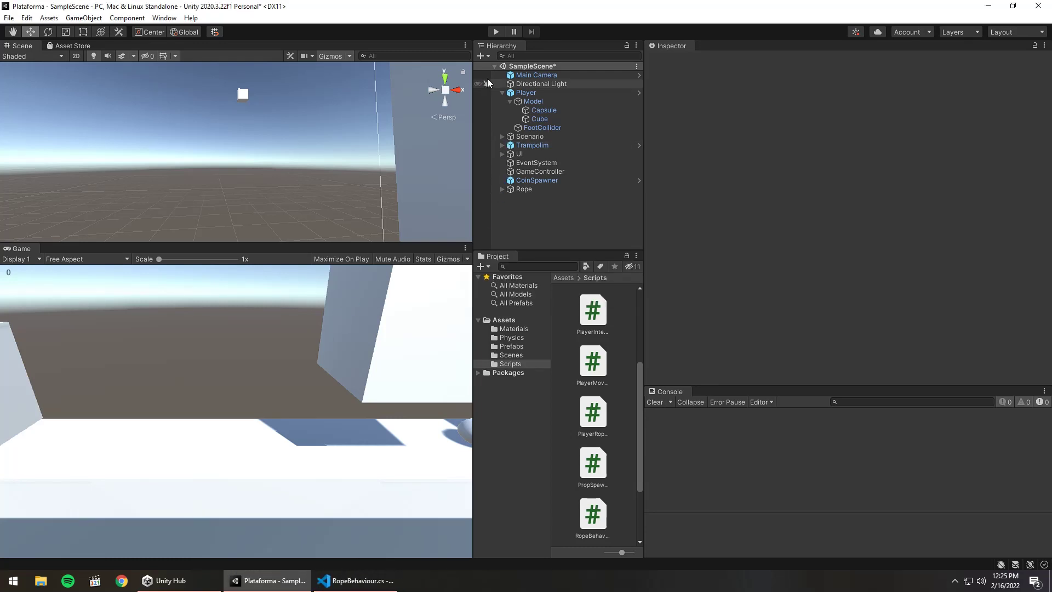
Step: Play-test jumping onto and off the rope, stop, and expand the resulting console error
click(497, 33)
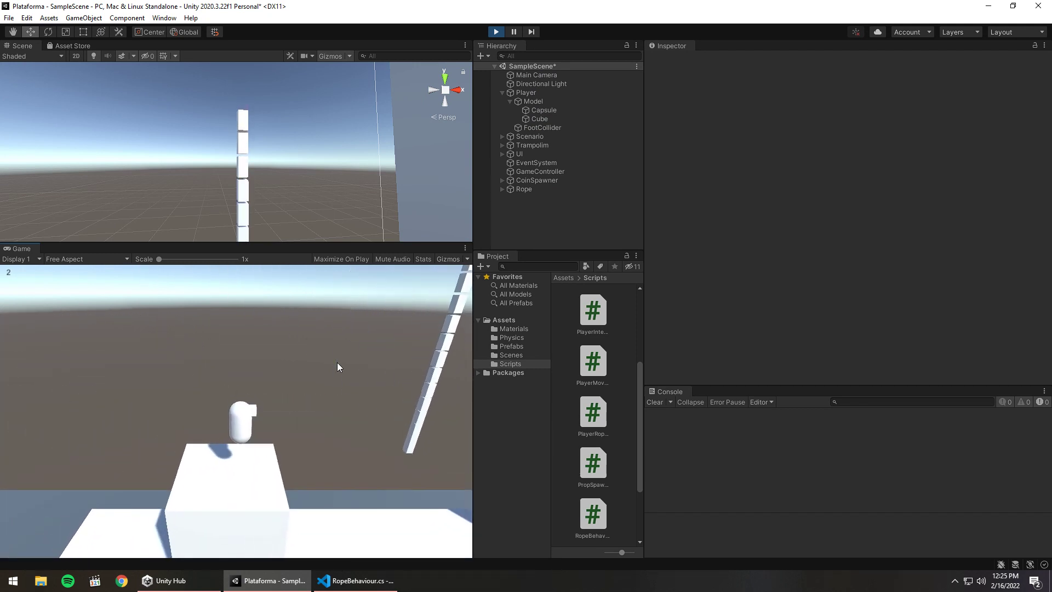
key(space)
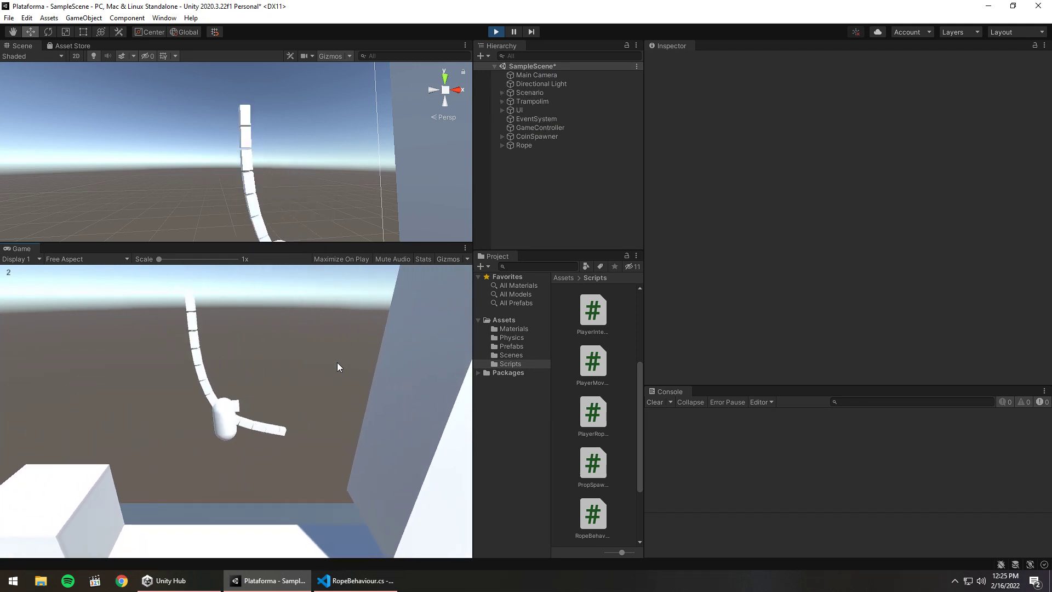
key(space)
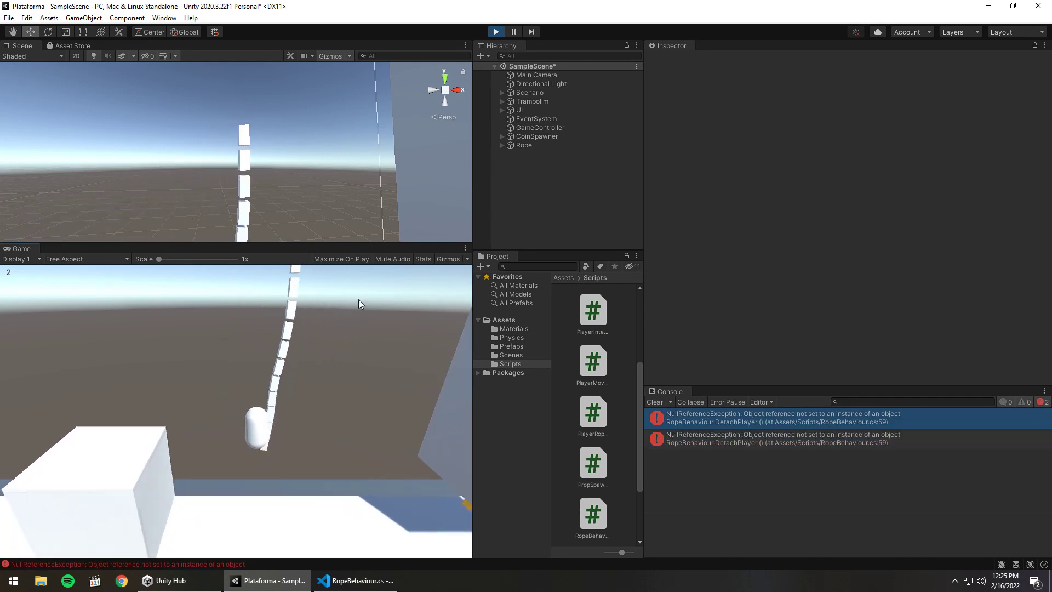
click(496, 32)
click(713, 423)
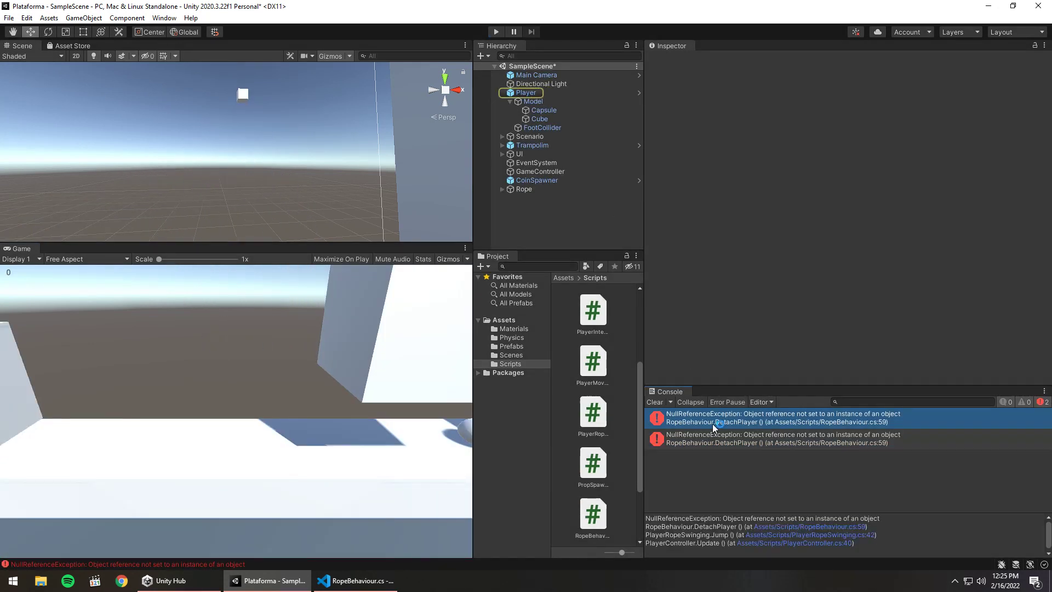
Step: Move 'player = null;' below SetParent(null) in DetachPlayer(), save, and return to Unity
double_click(713, 424)
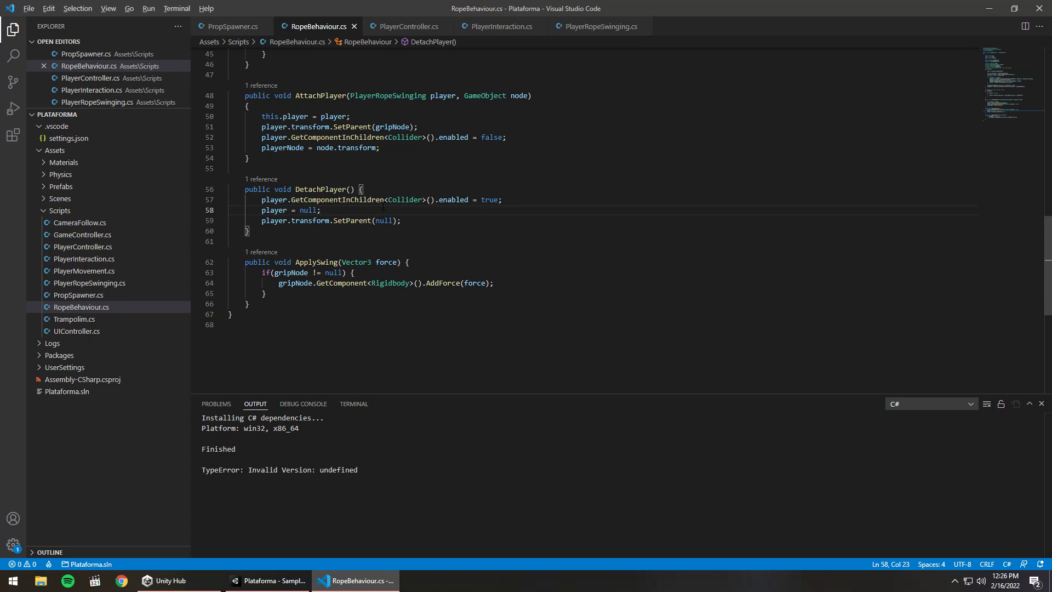
key(alt+Down)
key(ctrl+s)
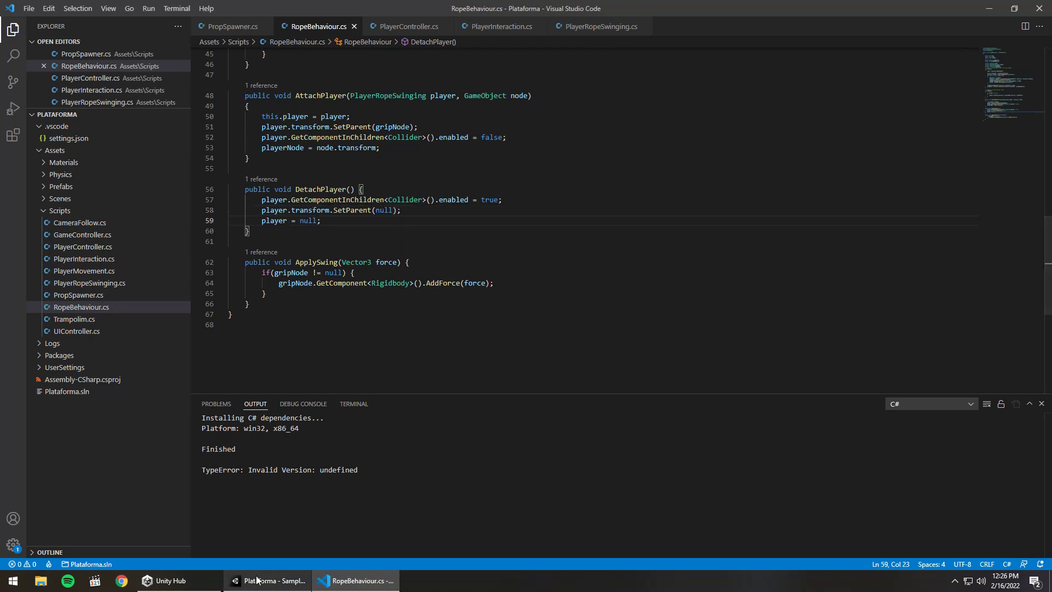
click(257, 581)
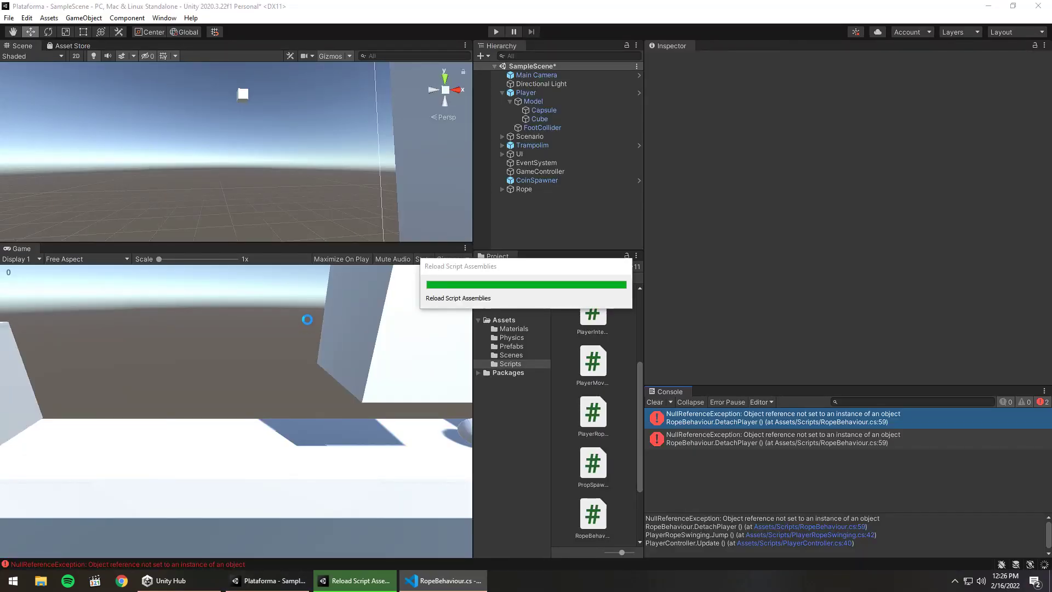
Step: Run the rope swing test again and stop it after it plays without console errors
click(496, 32)
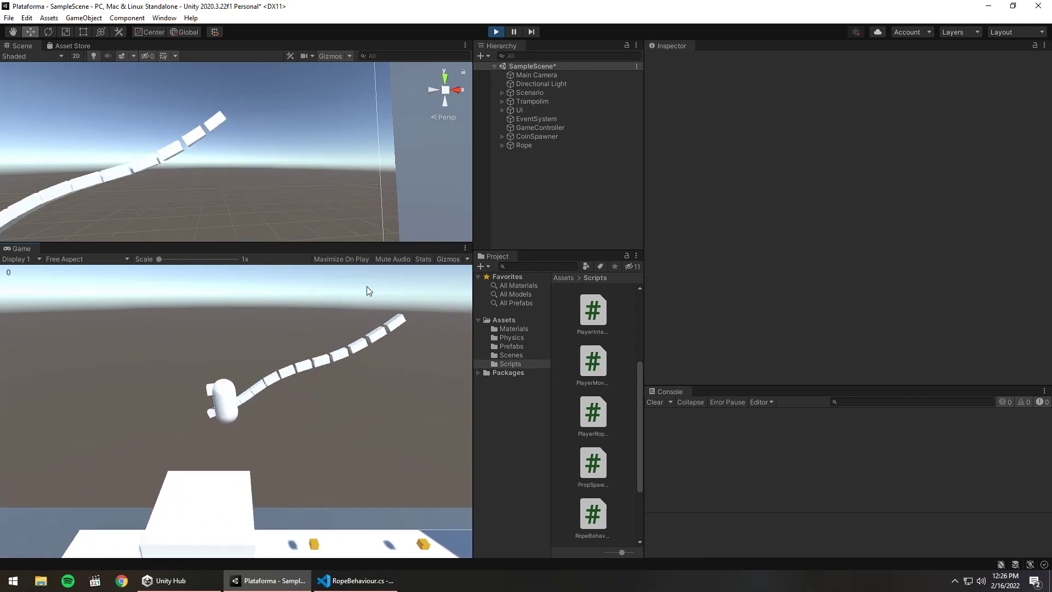
click(497, 31)
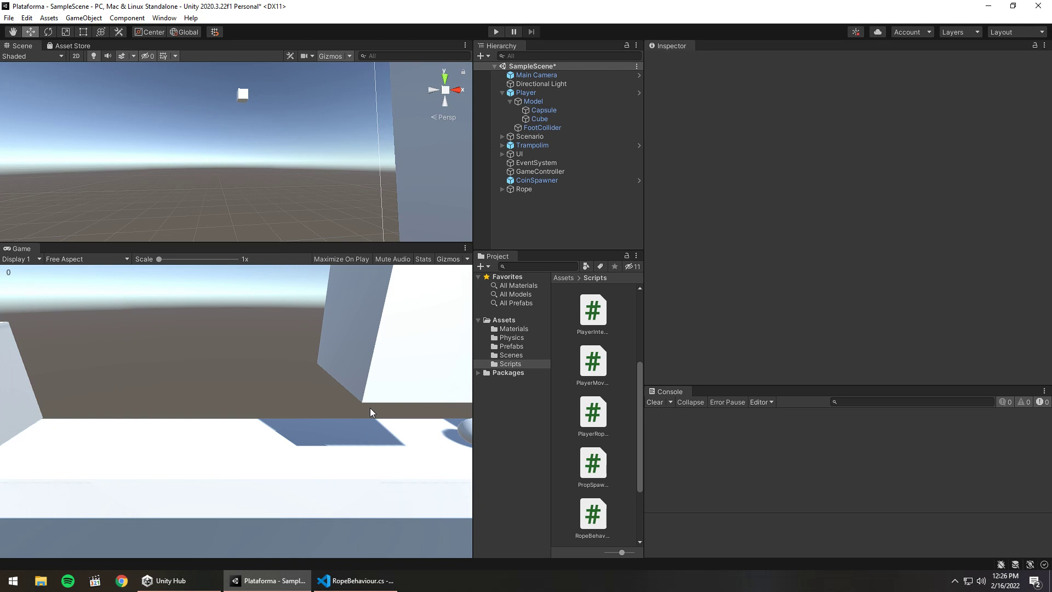
Step: Scroll through RopeBehaviour.cs to review the DetachPlayer changes
click(357, 581)
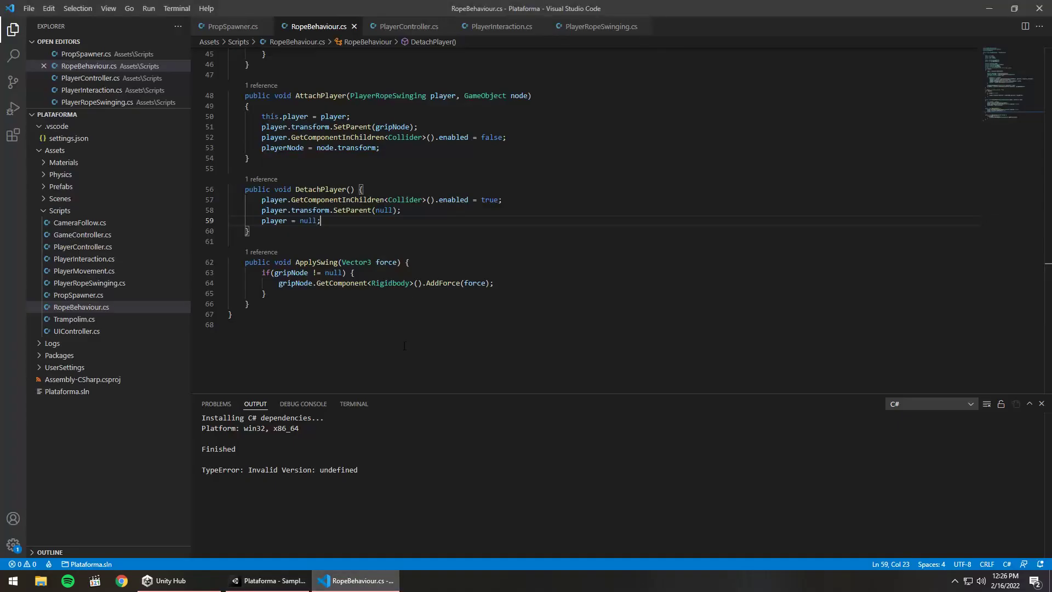
scroll(412, 289, up, 10)
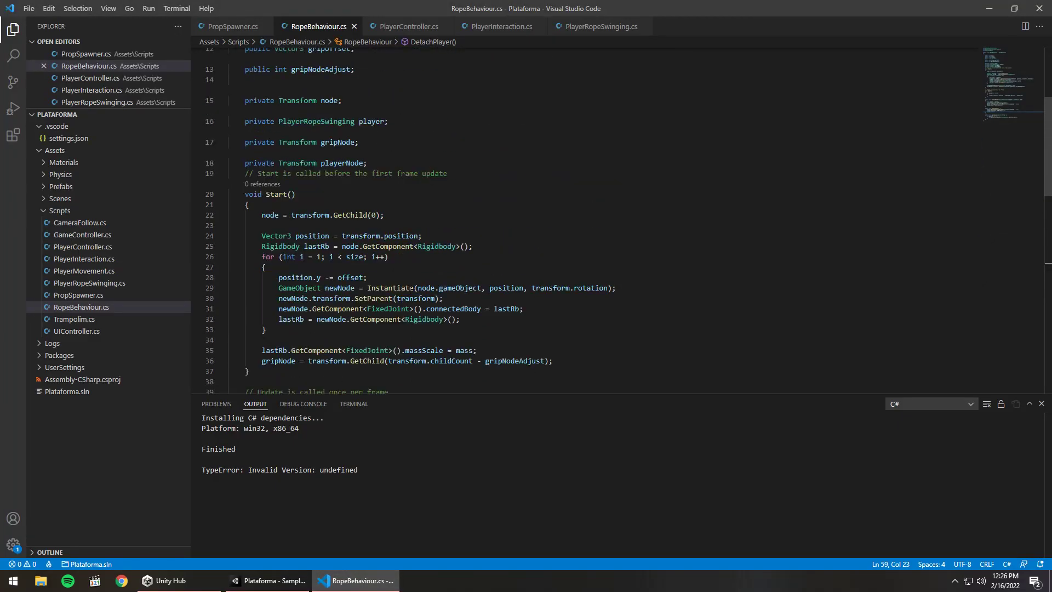
scroll(409, 292, down, 5)
scroll(408, 292, down, 5)
scroll(406, 299, down, 2)
scroll(400, 307, down, 2)
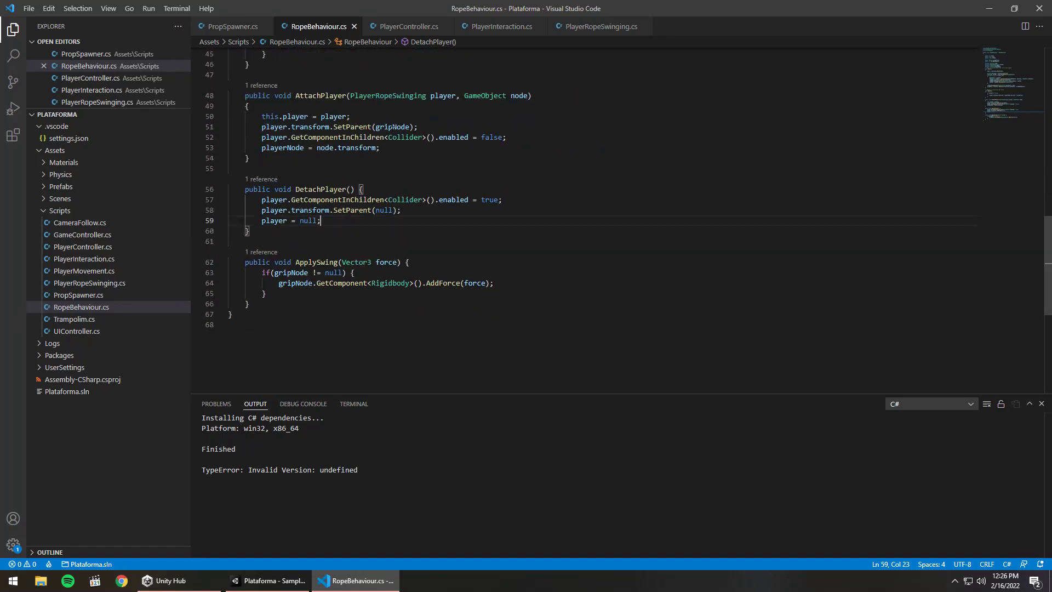
scroll(377, 190, up, 5)
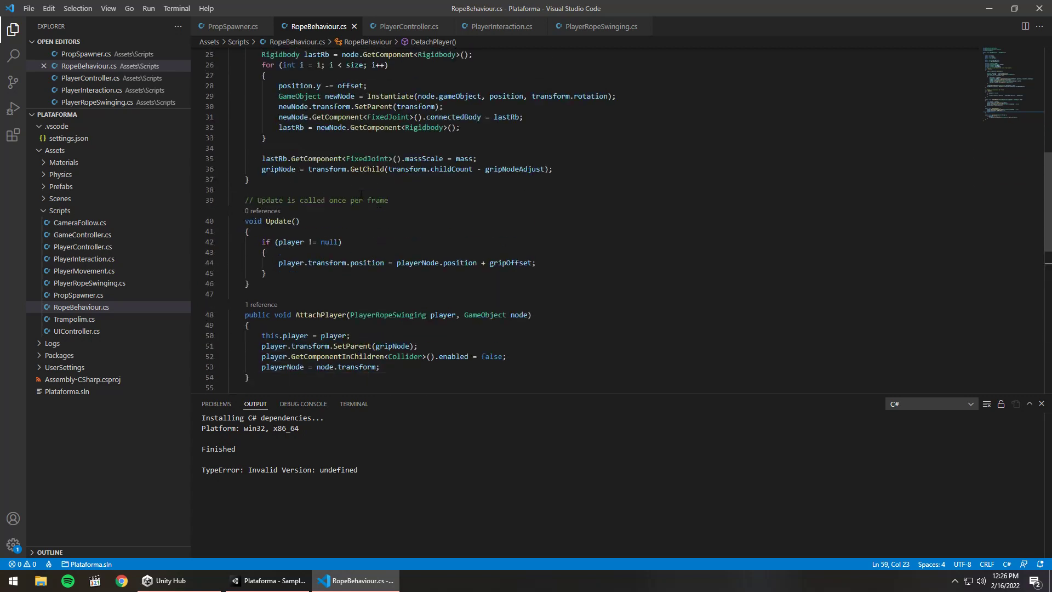
scroll(379, 194, up, 5)
scroll(381, 197, up, 3)
scroll(384, 201, down, 6)
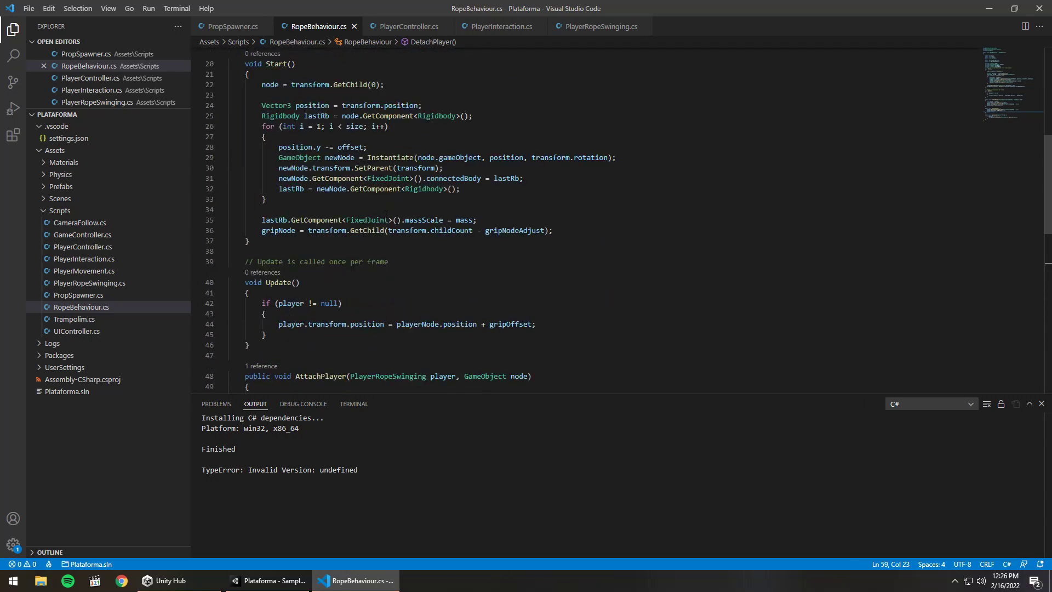
scroll(386, 207, down, 6)
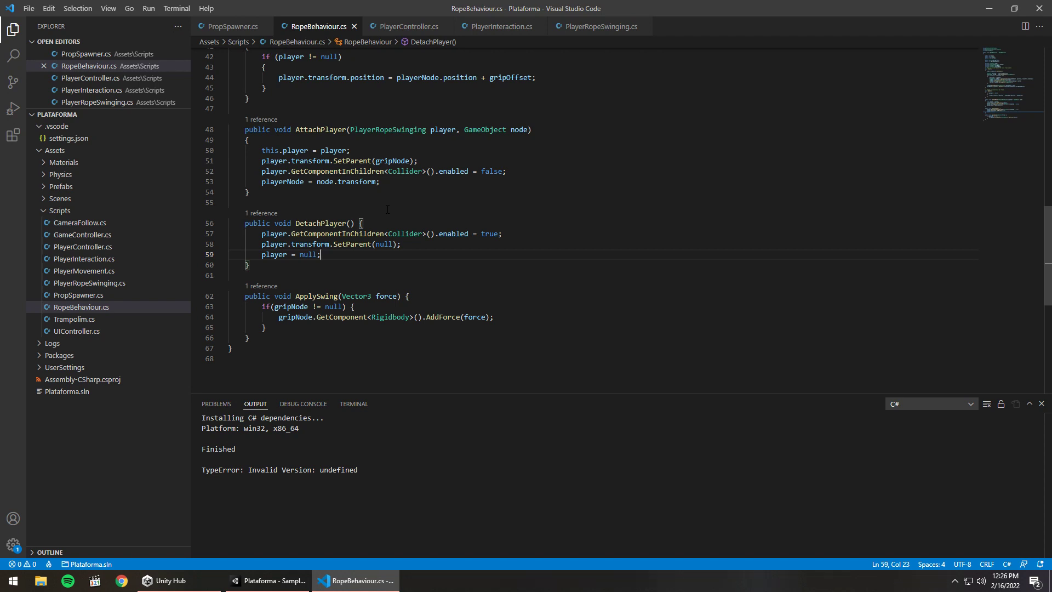
scroll(374, 218, up, 3)
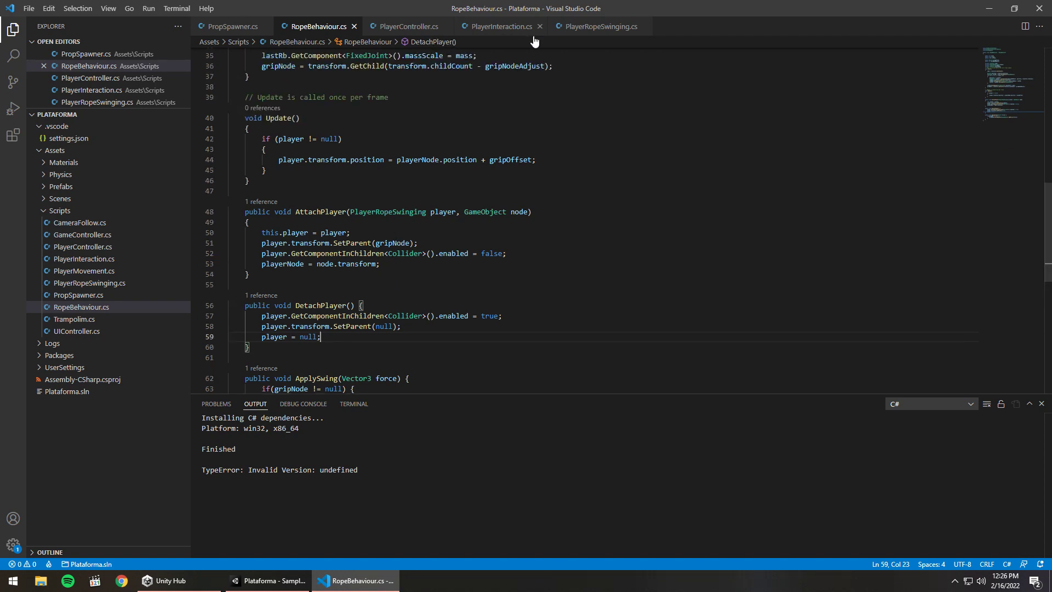
Step: Review Jump() in PlayerRopeSwinging.cs around the DetachPlayer call
click(597, 27)
click(443, 252)
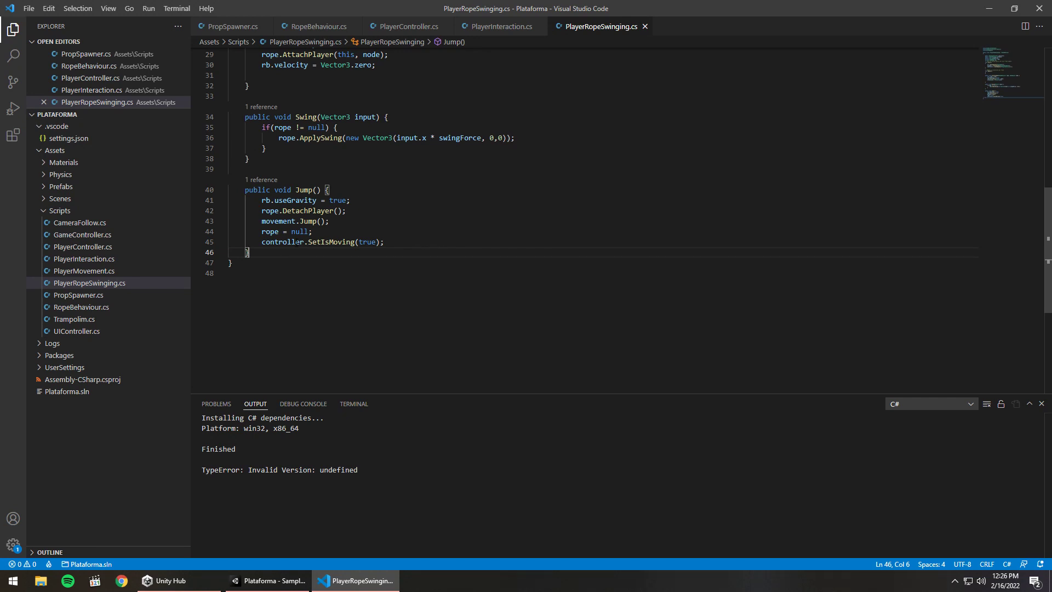
click(309, 211)
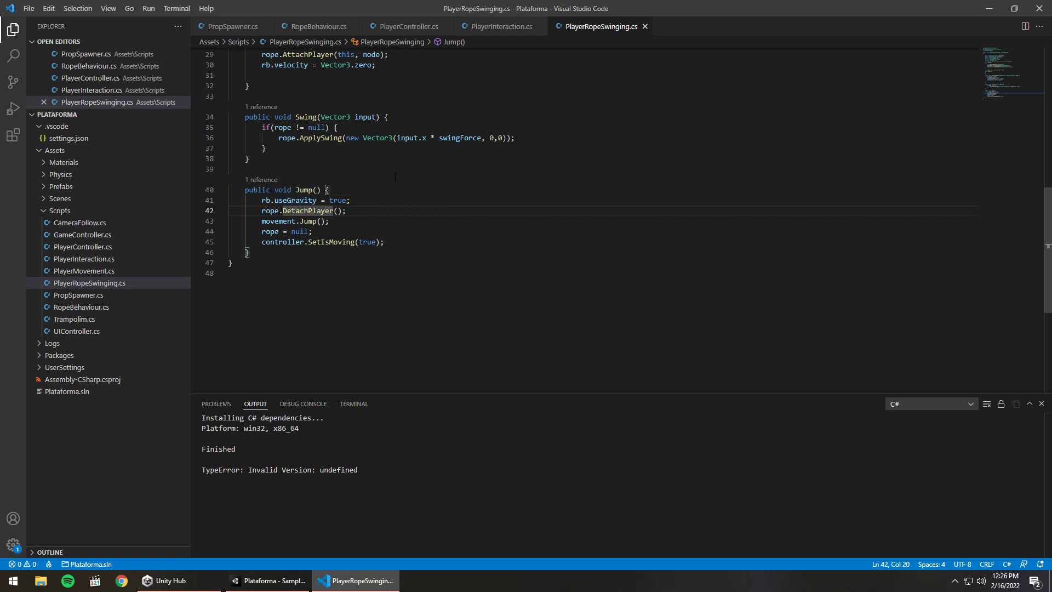
Step: Look over PlayerController.cs, then show PlayerInteraction.cs from its first line
click(402, 27)
scroll(493, 219, down, 2)
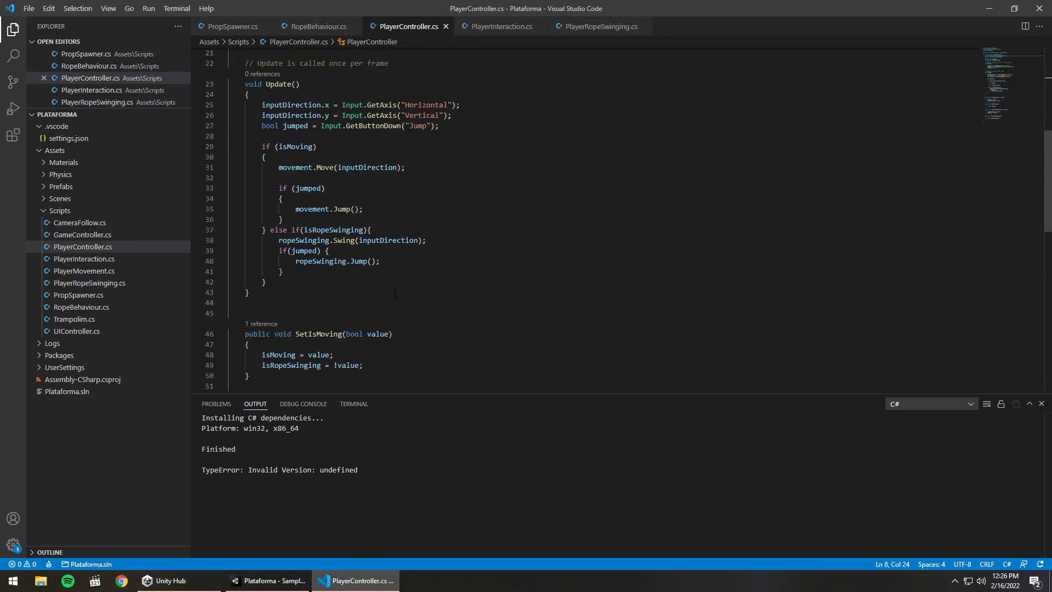
scroll(494, 219, down, 5)
click(501, 28)
scroll(388, 274, up, 3)
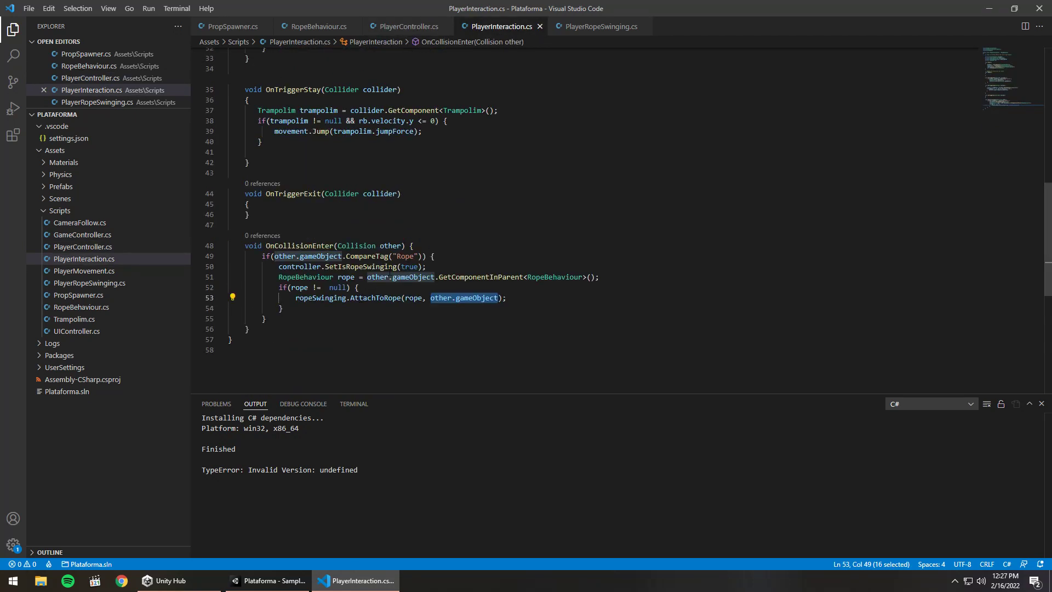
scroll(387, 274, up, 4)
scroll(388, 274, up, 5)
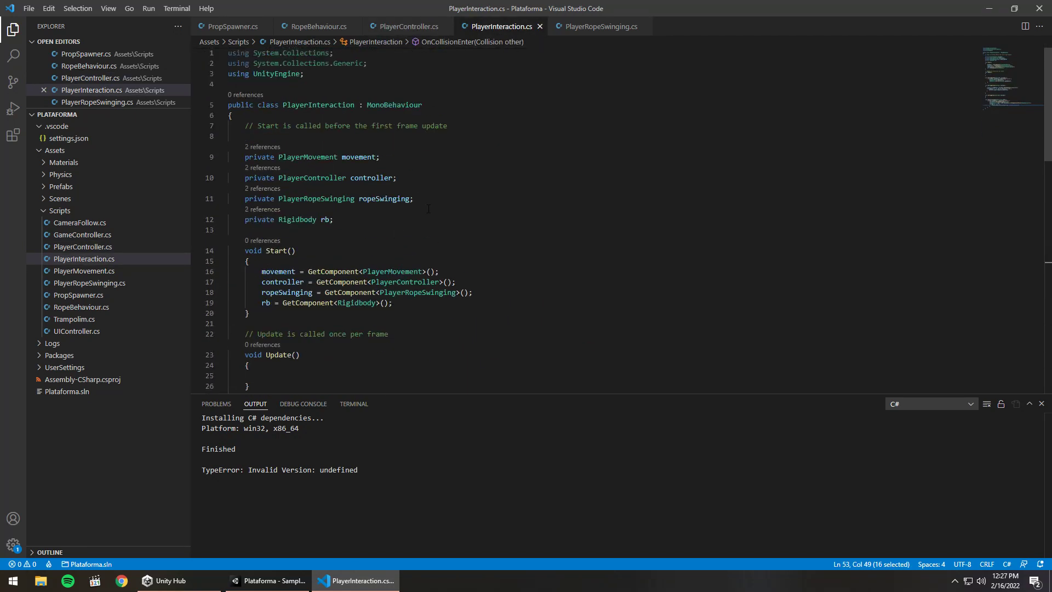
Step: Declare 'public float timeExitRope;' above the existing fields and save PlayerInteraction.cs
click(329, 144)
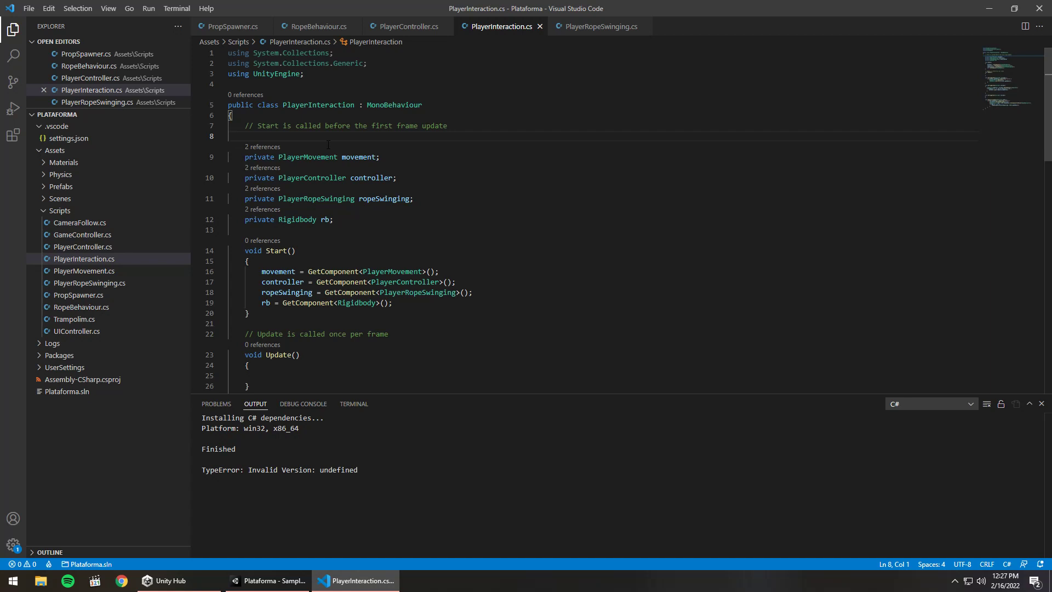
key(Return)
text(public)
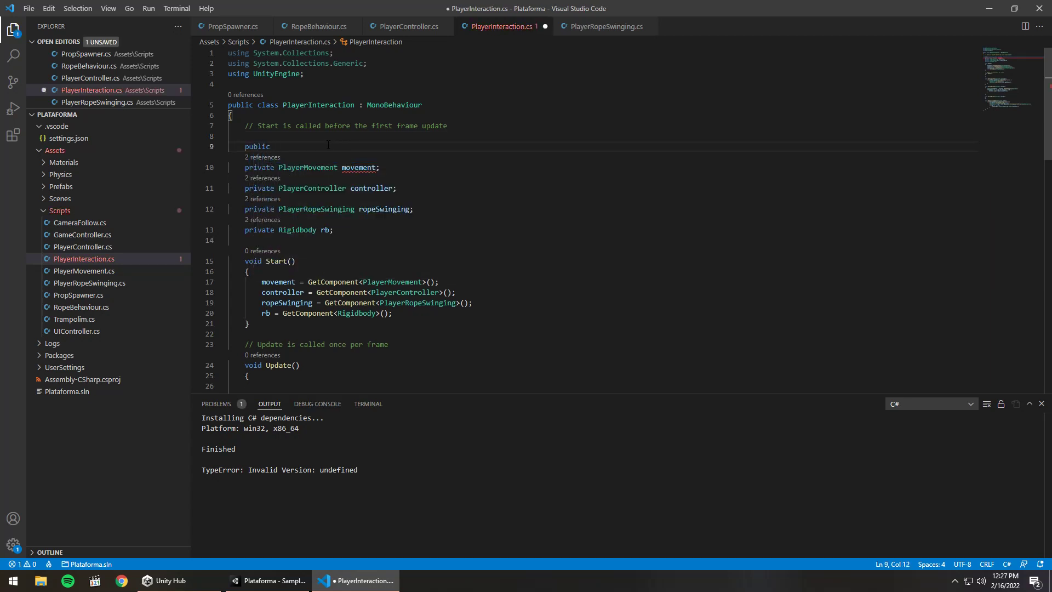
text( float time)
text(Exit)
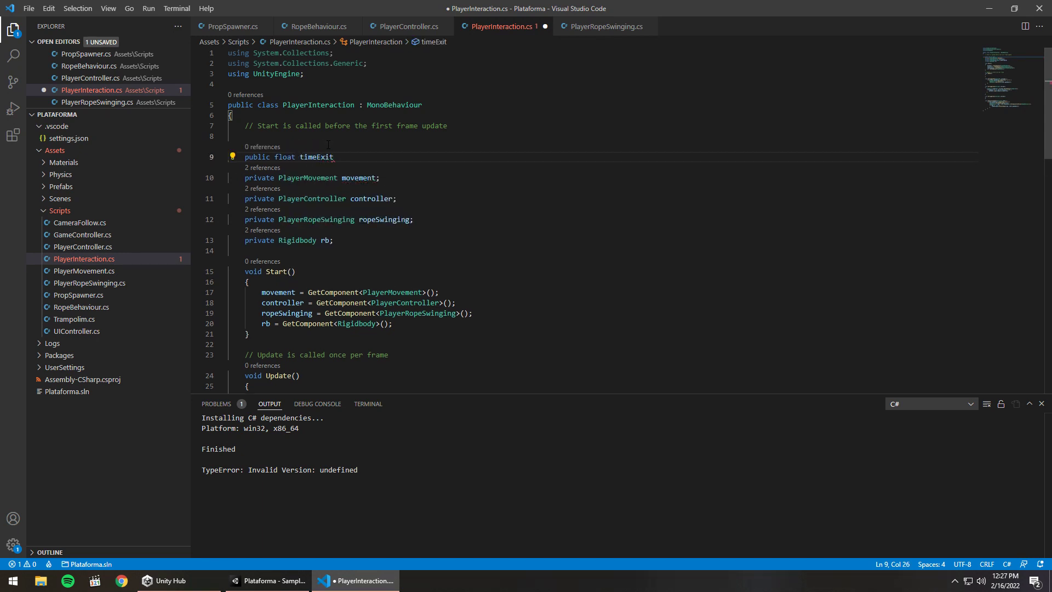
text(Rope;)
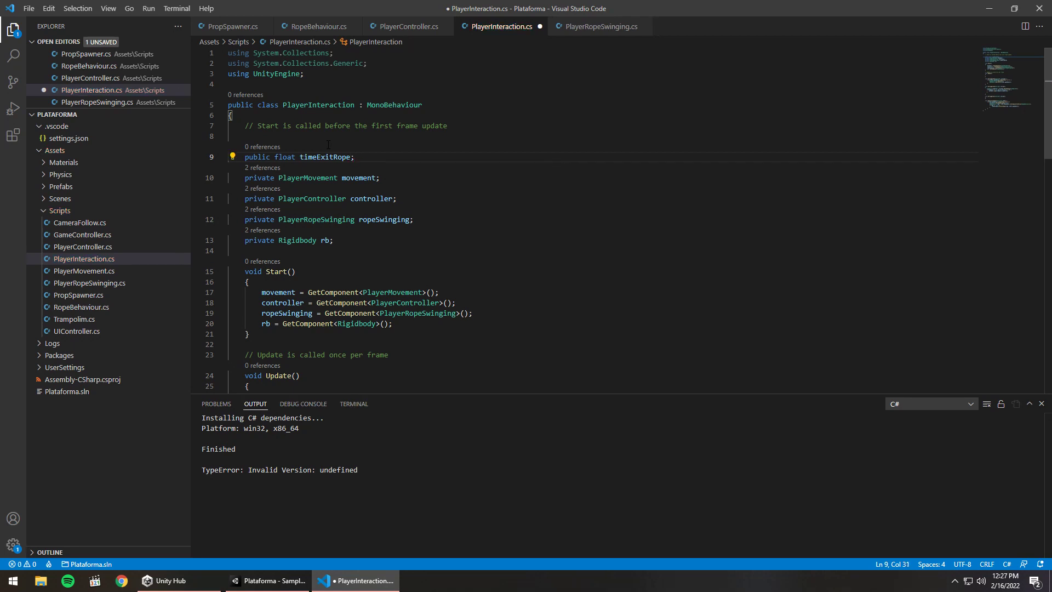
key(ctrl+s)
key(Left)
key(ctrl+d)
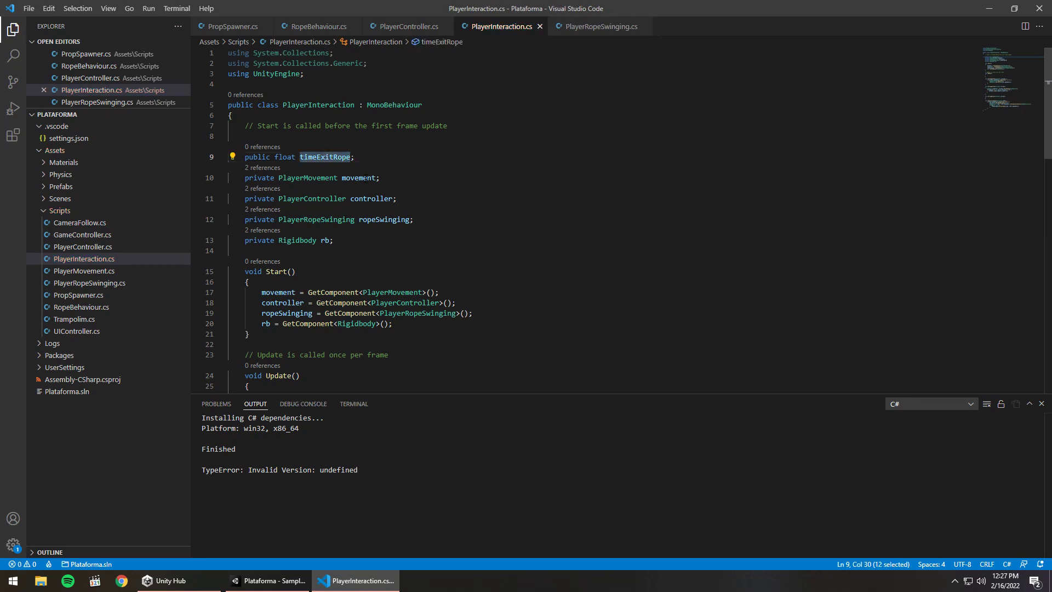
Step: Add 'private float currentTimeExitRope;' after the Rigidbody field and save
click(349, 236)
key(Return)
key(Return)
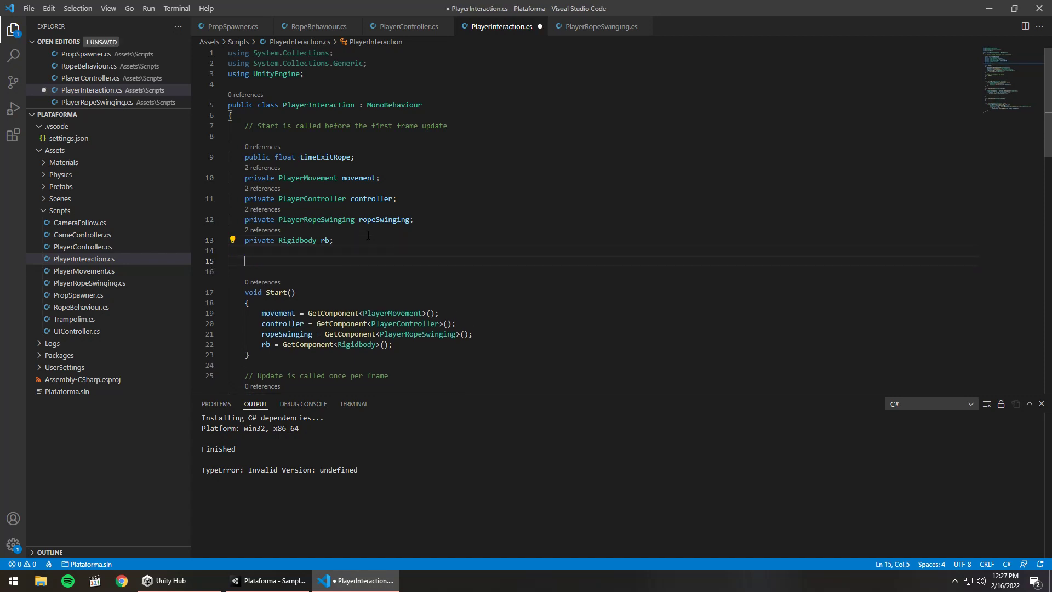
text(private )
text(float cur)
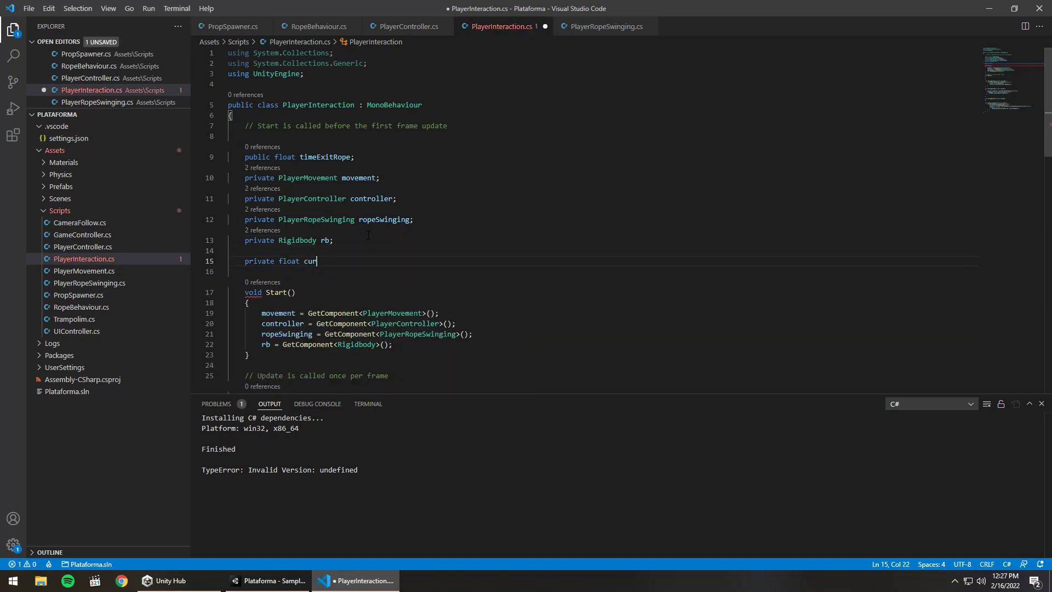
text(rentTime)
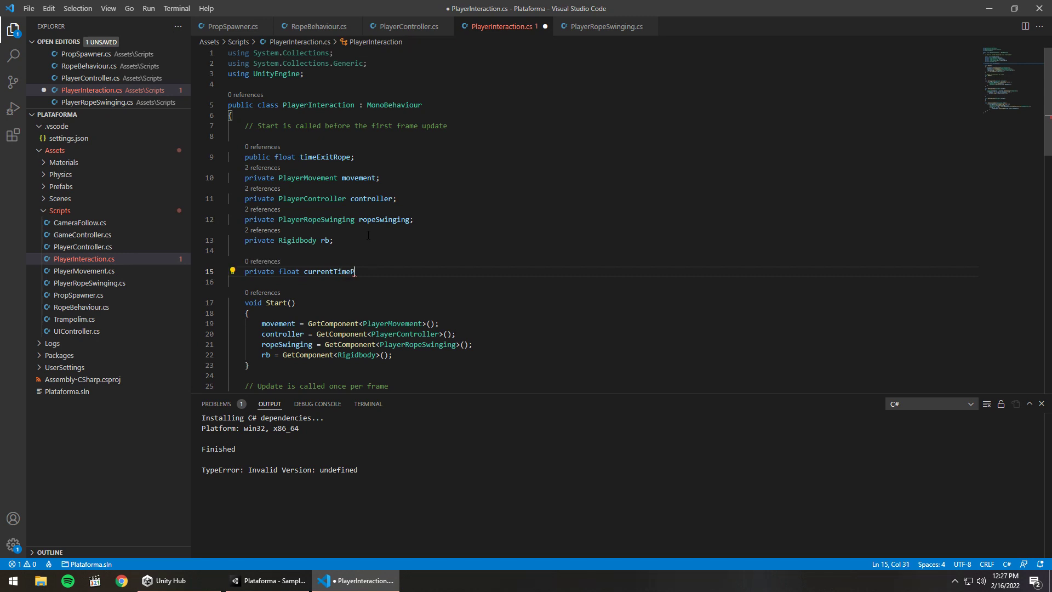
text(ExitRop)
text(e;)
key(ctrl+s)
scroll(370, 237, down, 5)
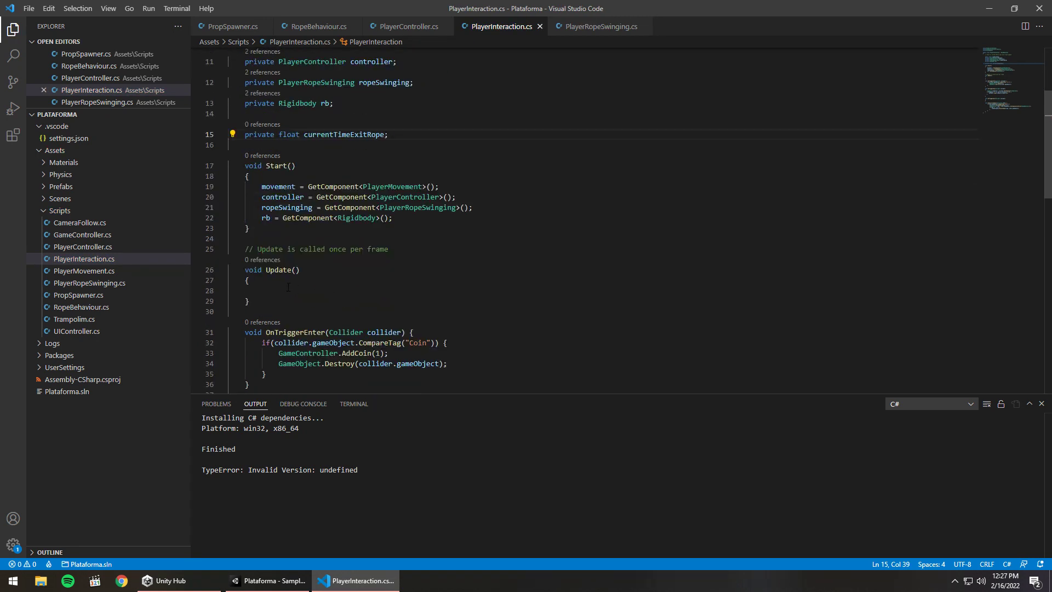
Step: In Update(), write 'currentTimeExitRope += Time.deltaTime;'
click(289, 288)
text(curre)
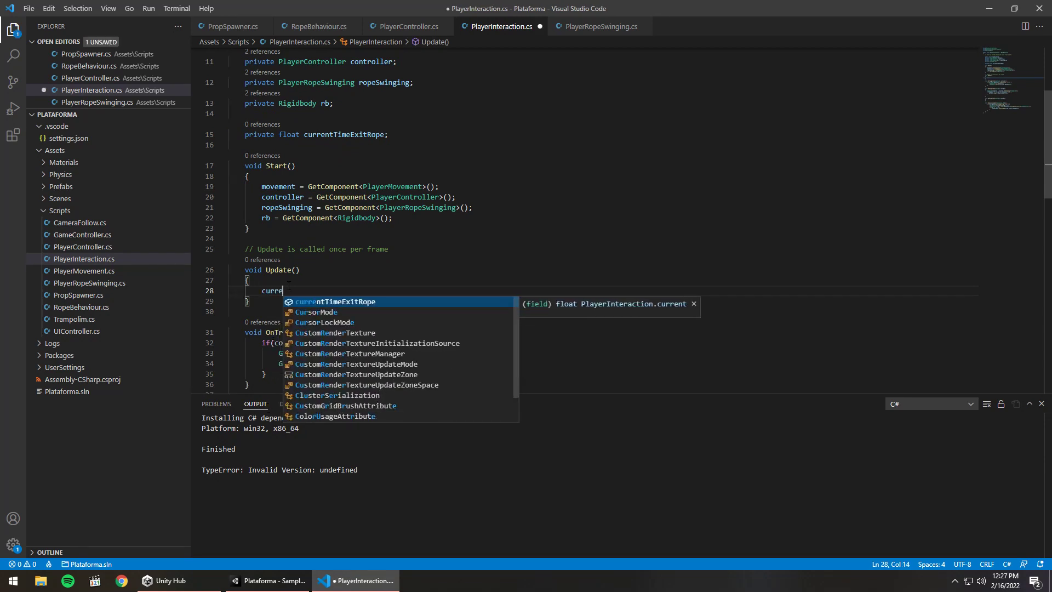
key(Tab)
text(+= )
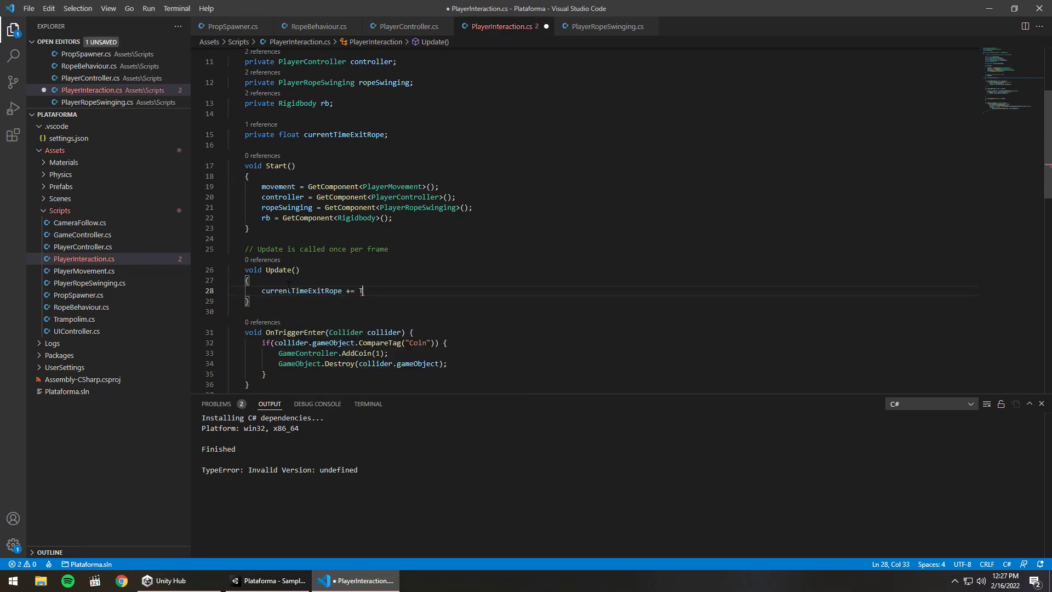
text(Time.de)
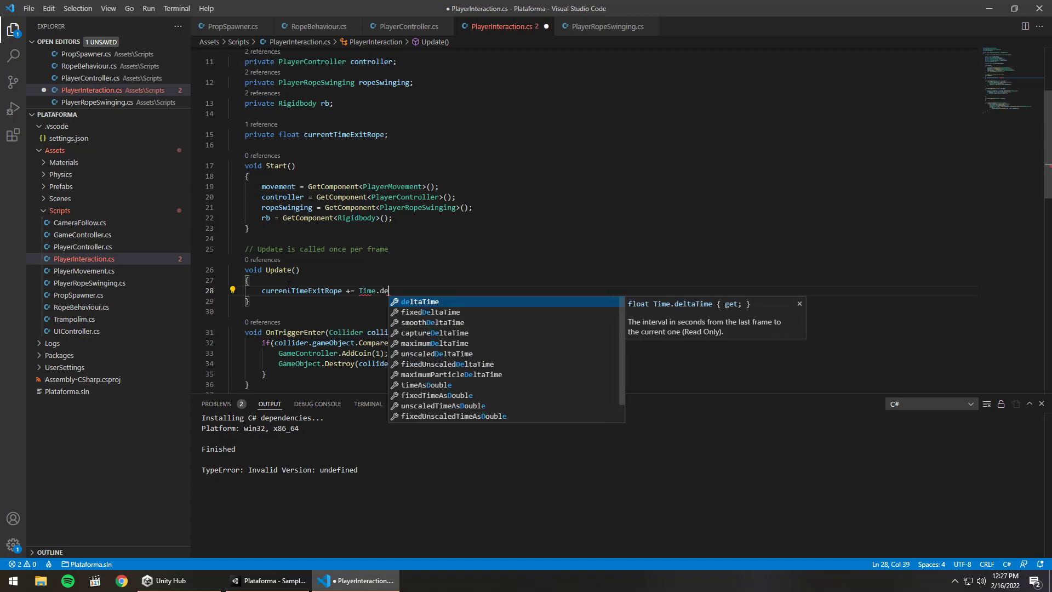
key(Tab)
text(;)
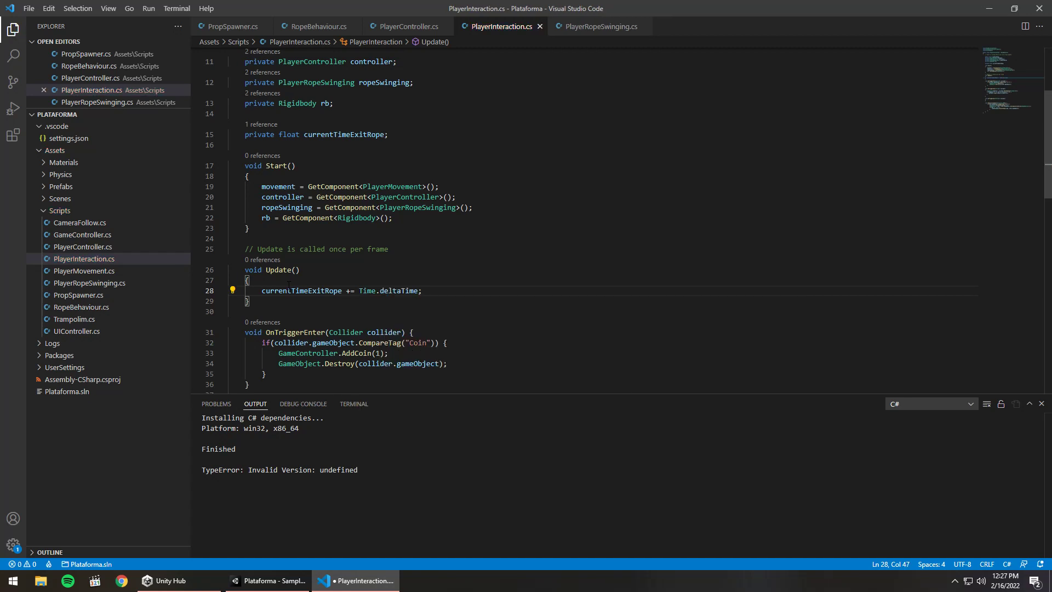
Step: Below it, add an empty 'if (currentTimeExitRope > timeExitRope)' block
key(Return)
text(if()
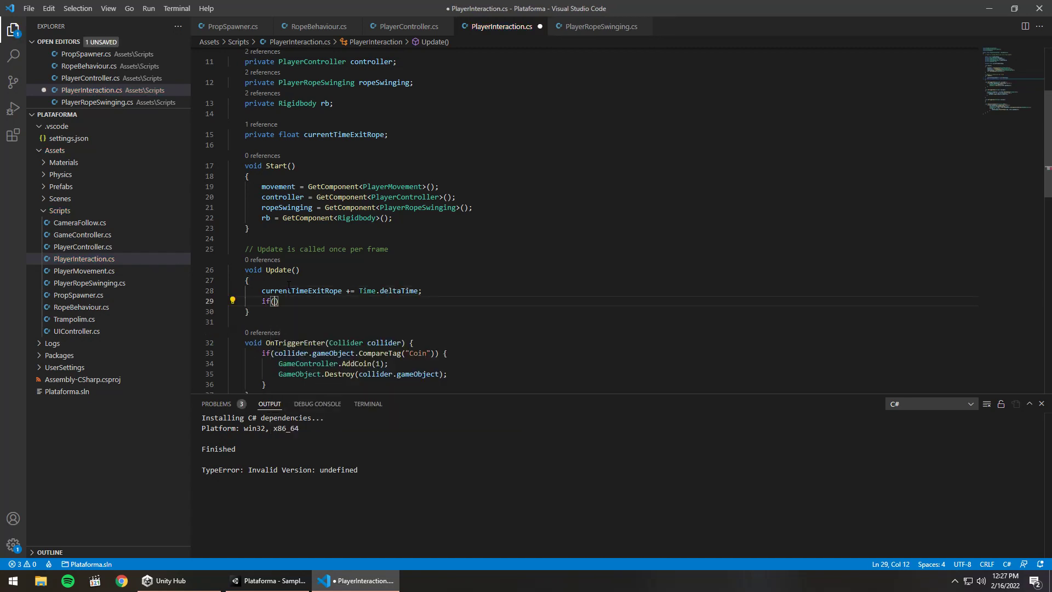
text(curre)
key(Tab)
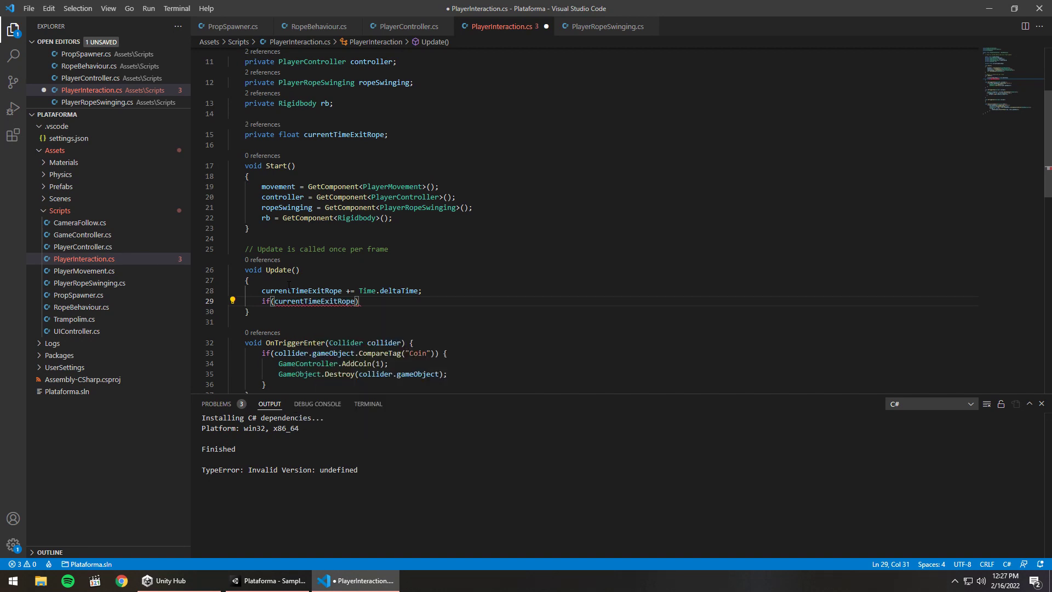
text(>)
text( tim)
key(Tab)
text() )
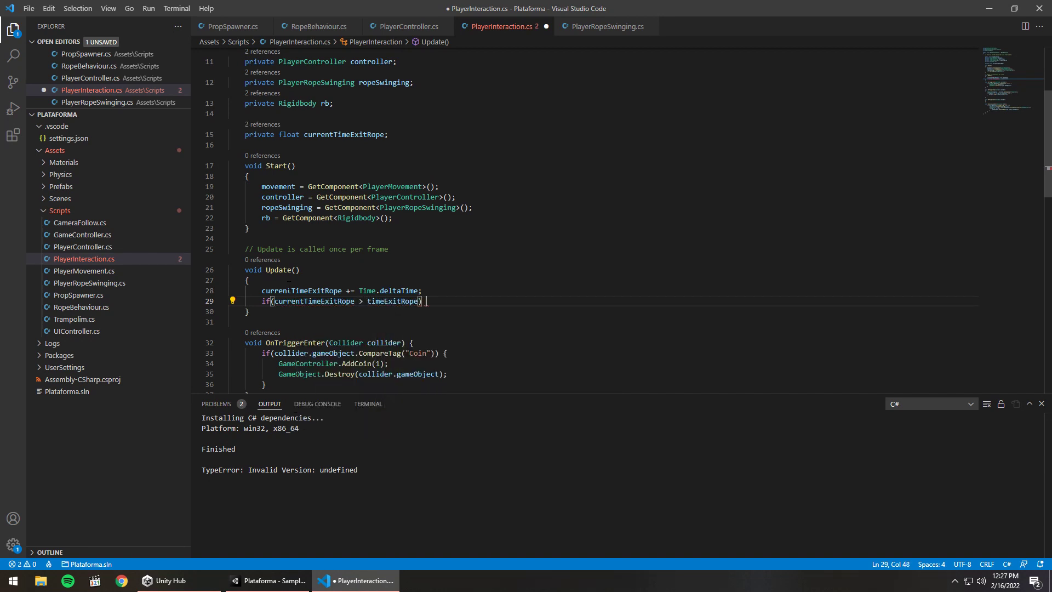
text({)
key(Return)
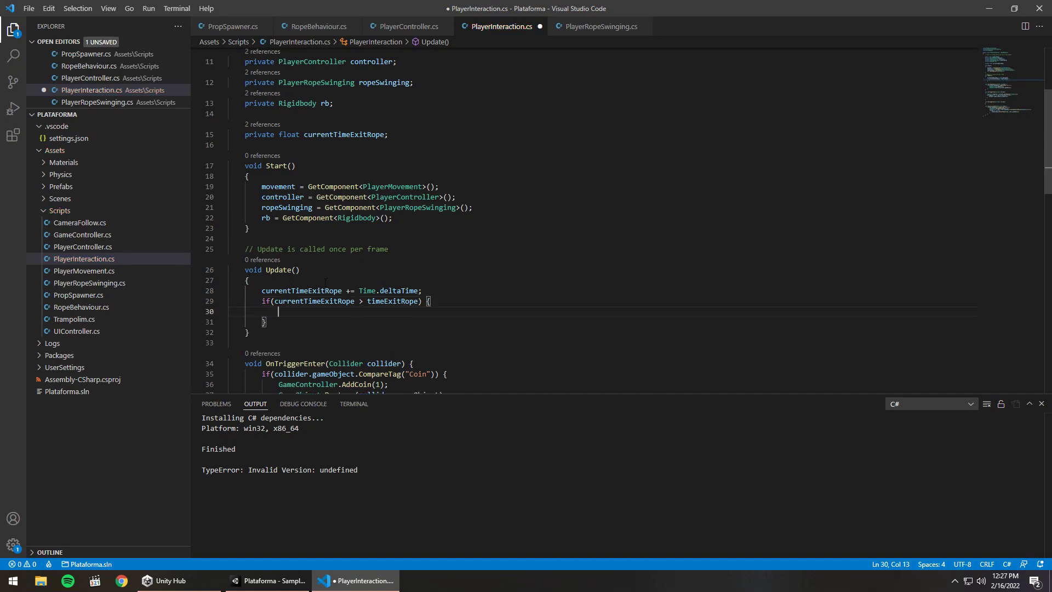
Step: At the top of Update, open an 'if (controller.GetIsRopeSwinging())' block around the timer code
click(296, 282)
key(Return)
text(if()
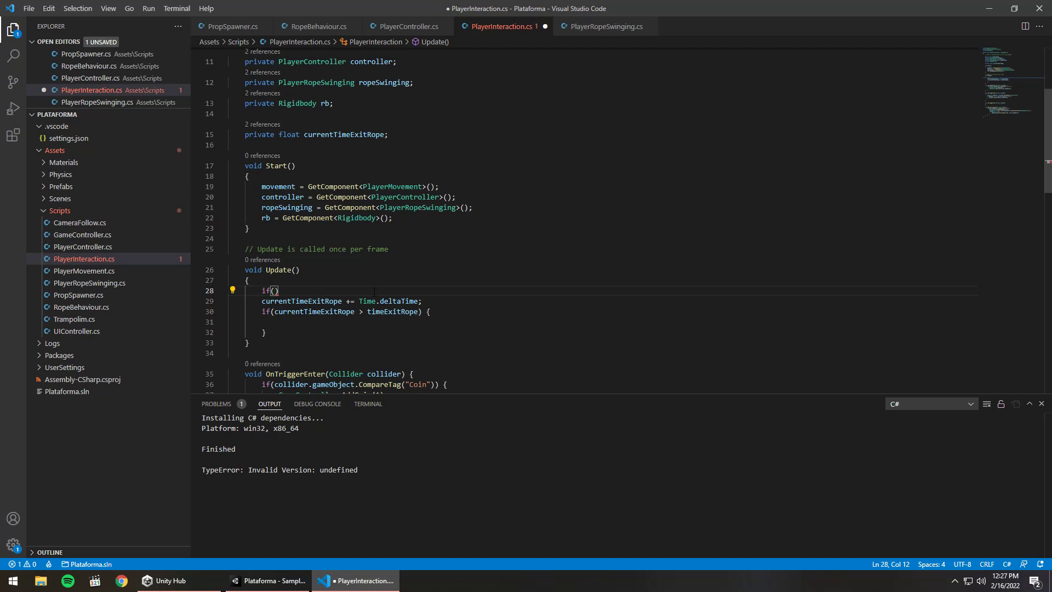
scroll(374, 292, up, 3)
scroll(372, 291, down, 2)
scroll(371, 289, down, 1)
text(controller.)
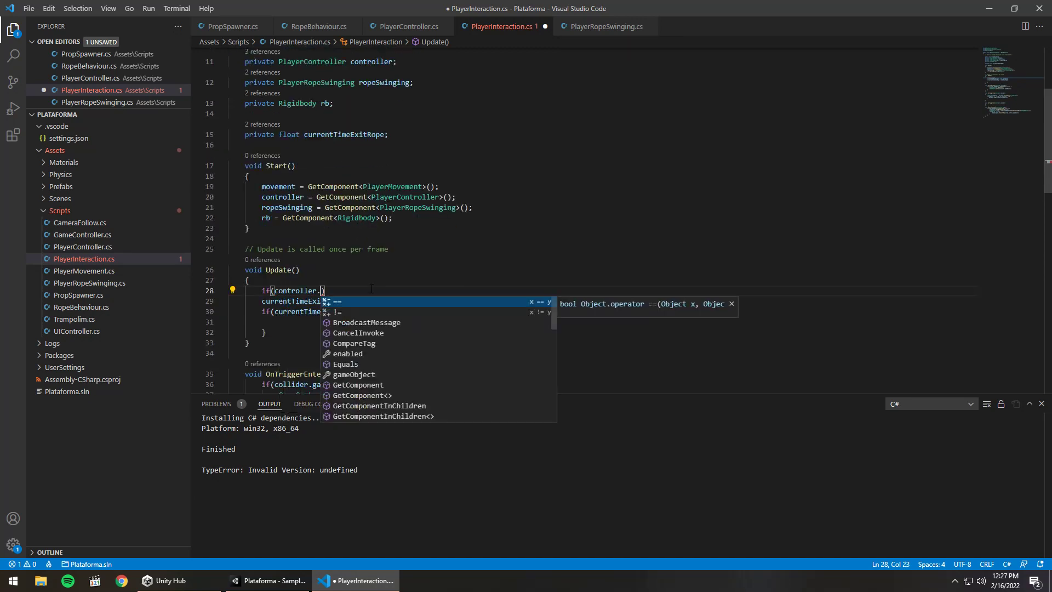
text(is)
key(Down)
key(Down)
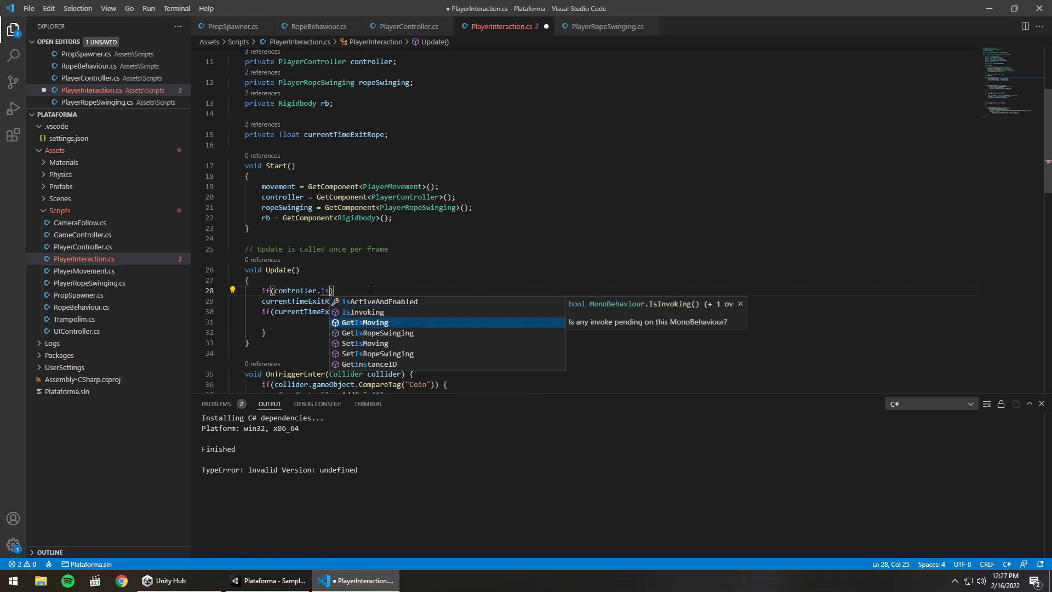
key(Down)
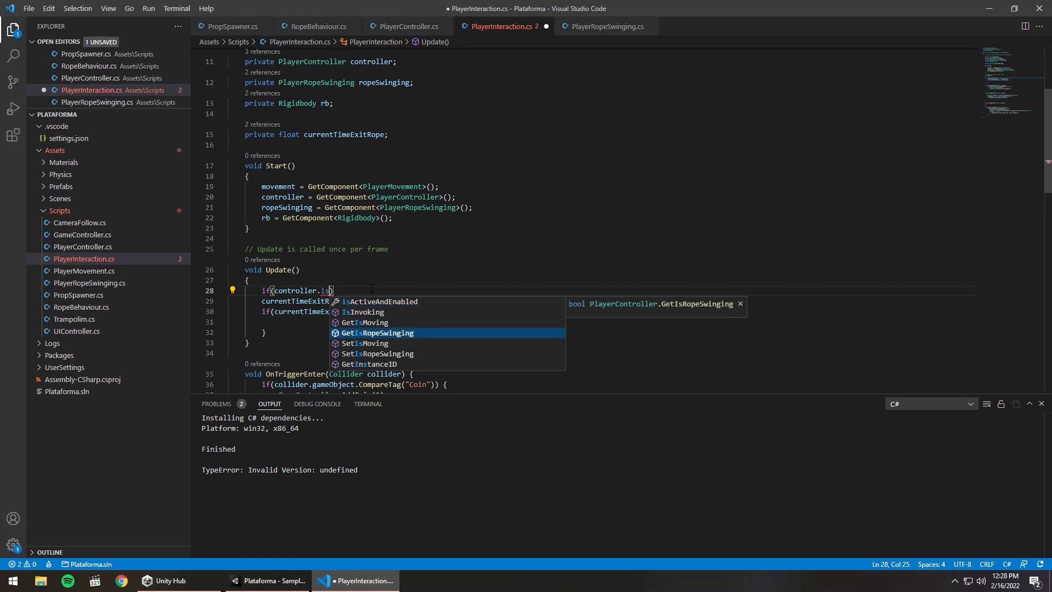
key(Return)
text(()))
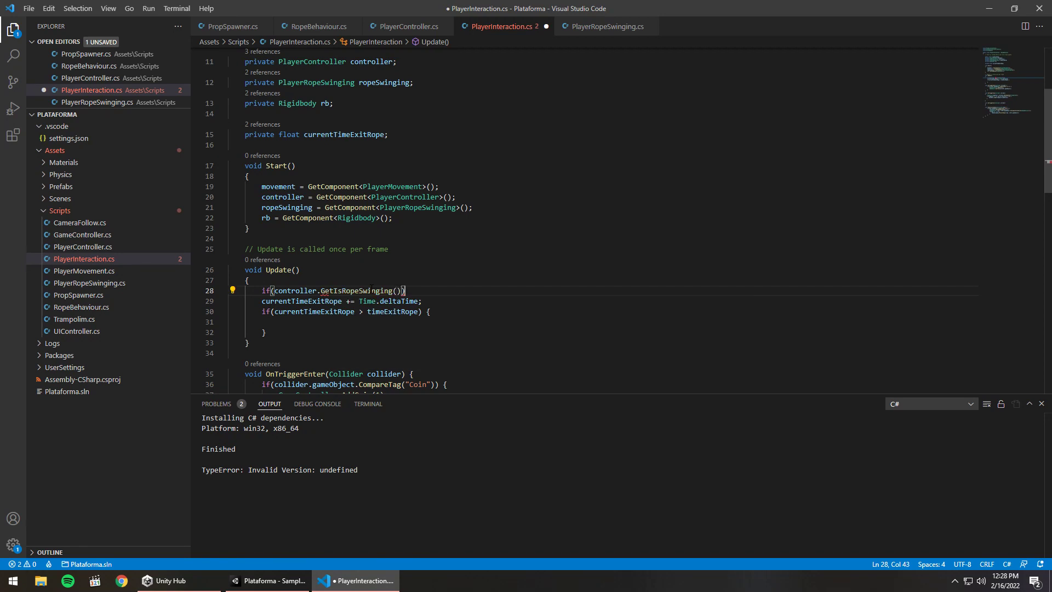
text( {)
key(Delete)
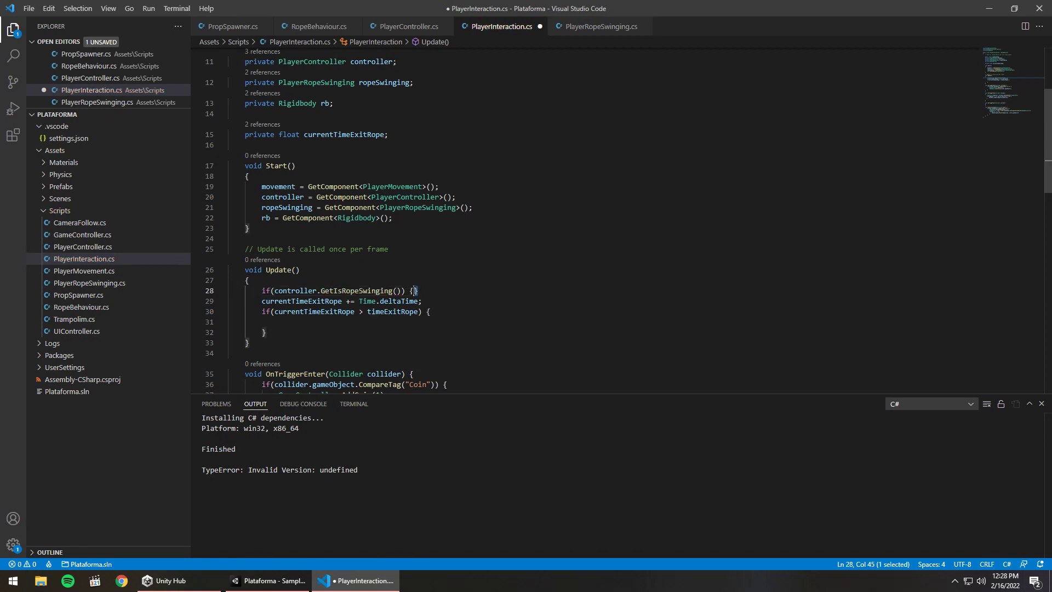
Step: Add the closing brace for the outer GetIsRopeSwinging block after the inner block
click(439, 311)
click(312, 332)
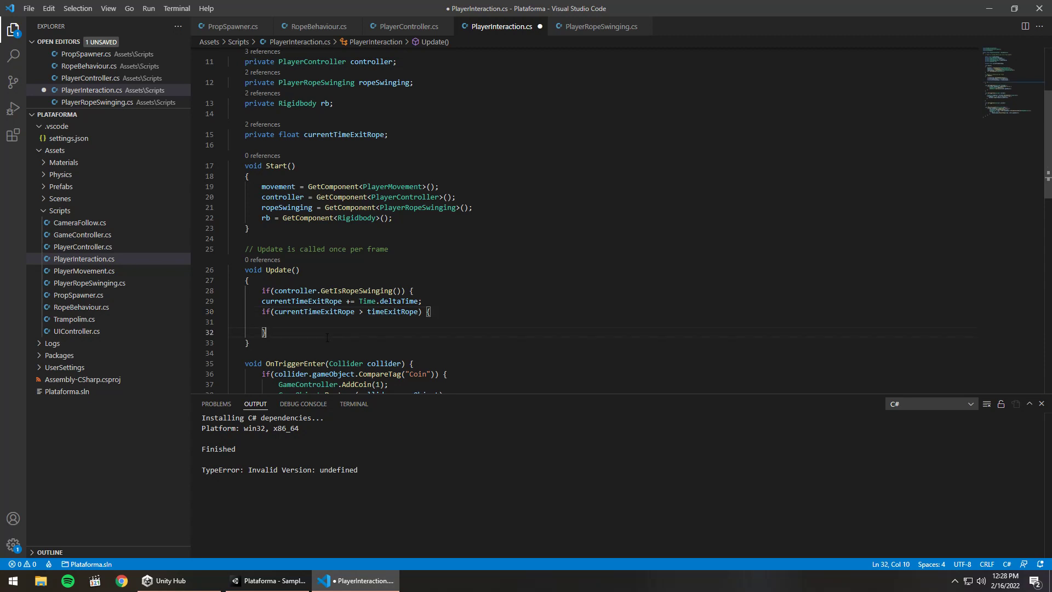
key(Return)
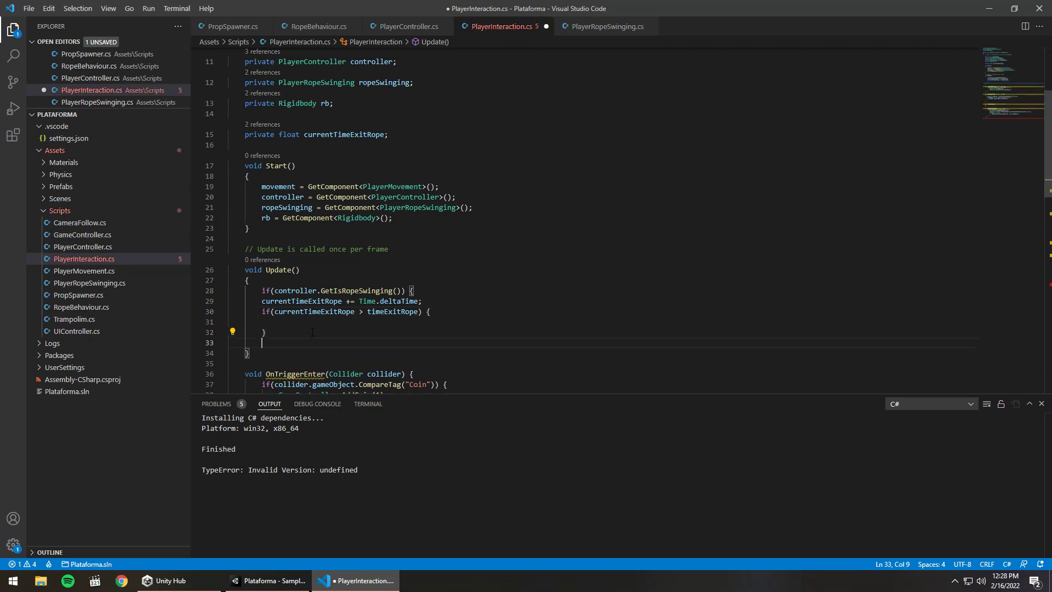
text(})
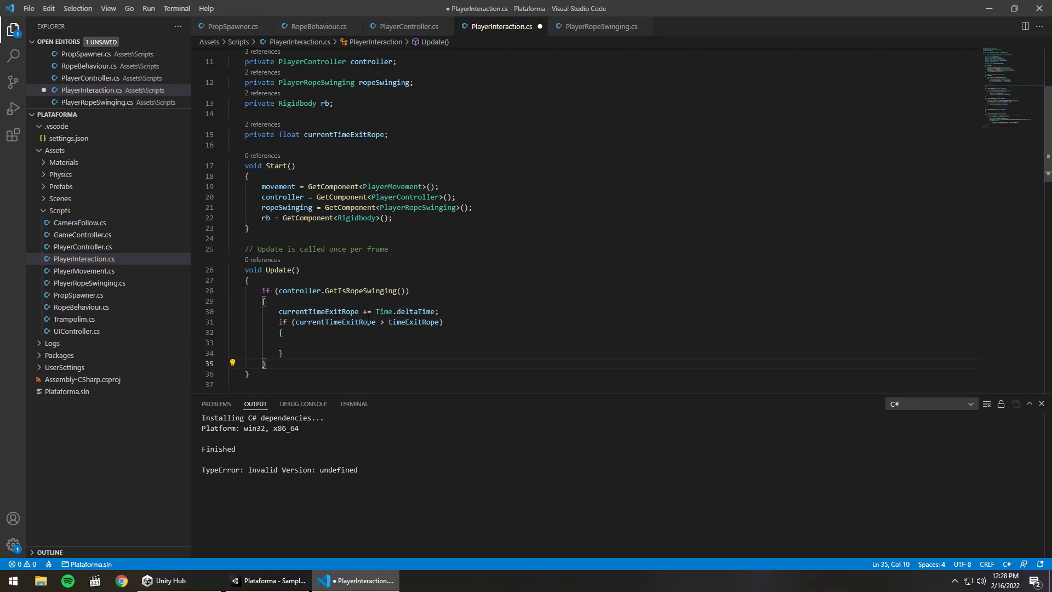
Step: Delete the stray blank line inside the timeout check and save PlayerInteraction.cs
click(360, 343)
scroll(374, 322, down, 5)
scroll(388, 342, down, 3)
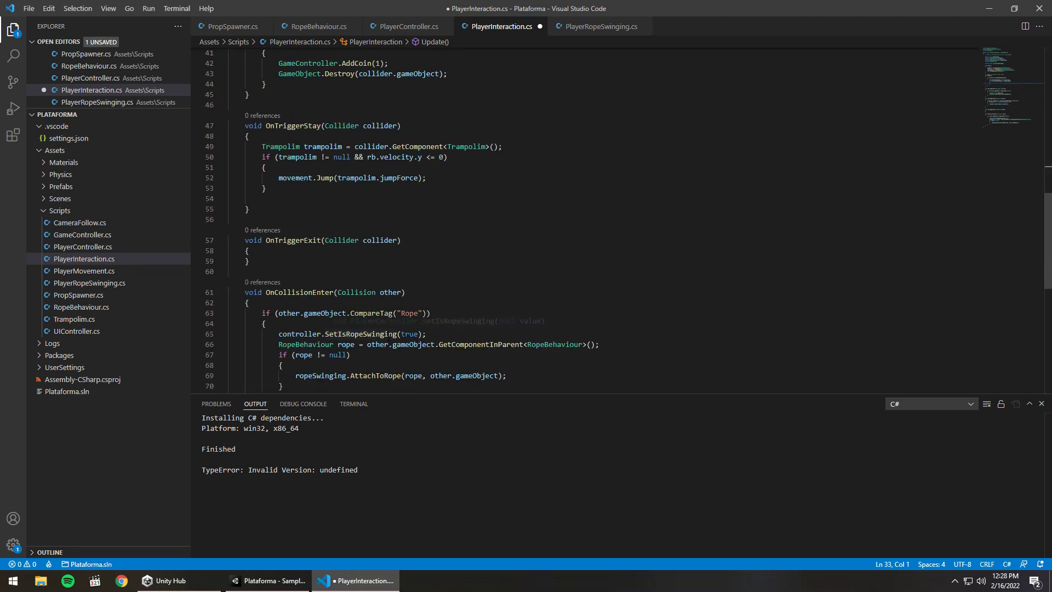
scroll(389, 341, down, 3)
scroll(388, 342, up, 6)
scroll(388, 342, down, 2)
scroll(388, 342, down, 1)
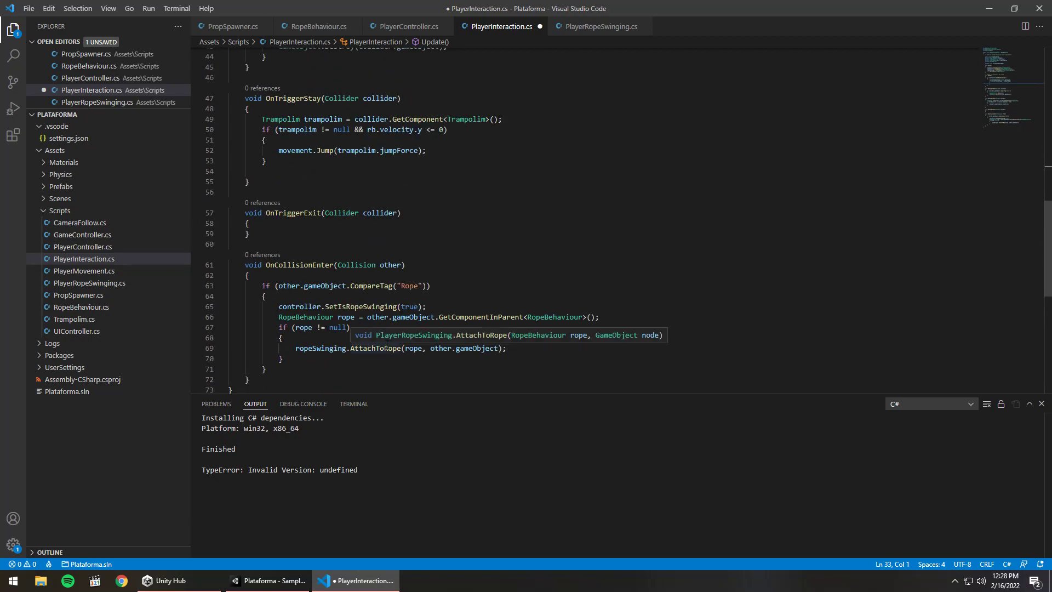
scroll(388, 341, up, 8)
scroll(387, 343, up, 2)
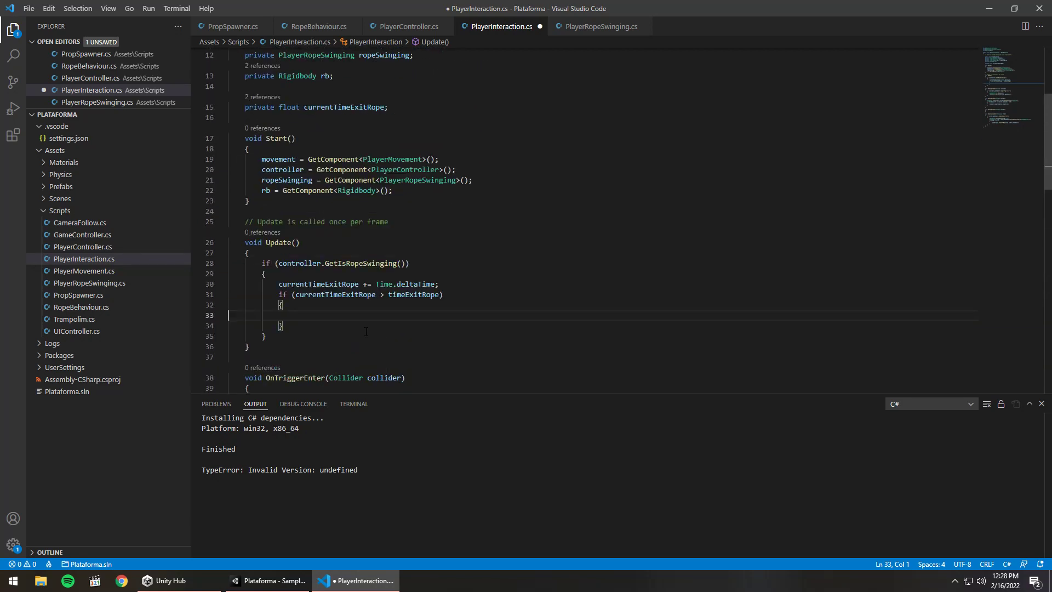
scroll(367, 331, down, 4)
scroll(370, 331, down, 5)
scroll(370, 331, down, 3)
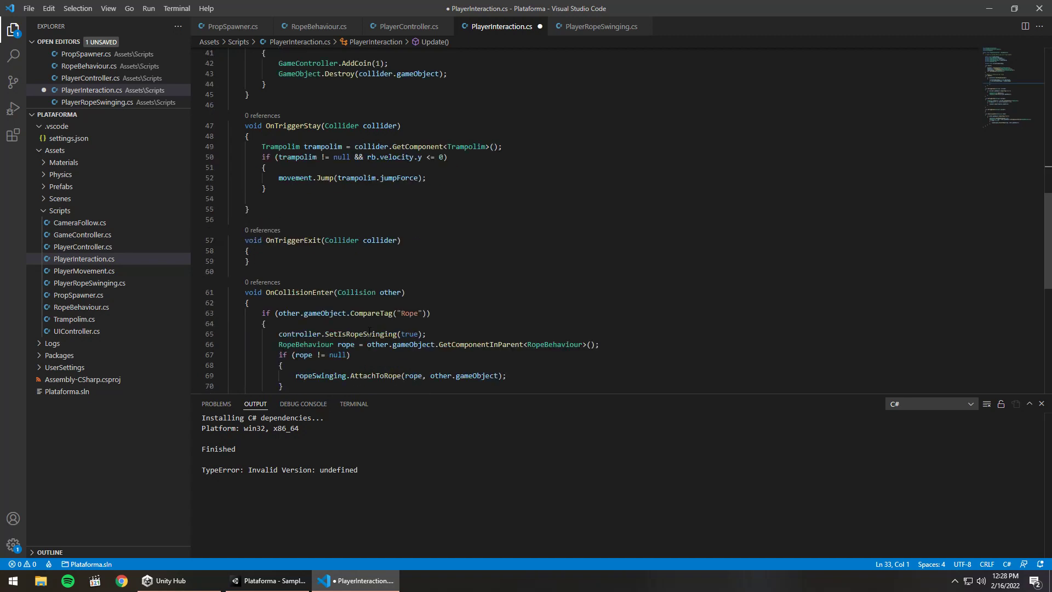
scroll(370, 331, down, 1)
scroll(371, 331, up, 3)
scroll(371, 330, up, 5)
scroll(371, 330, up, 2)
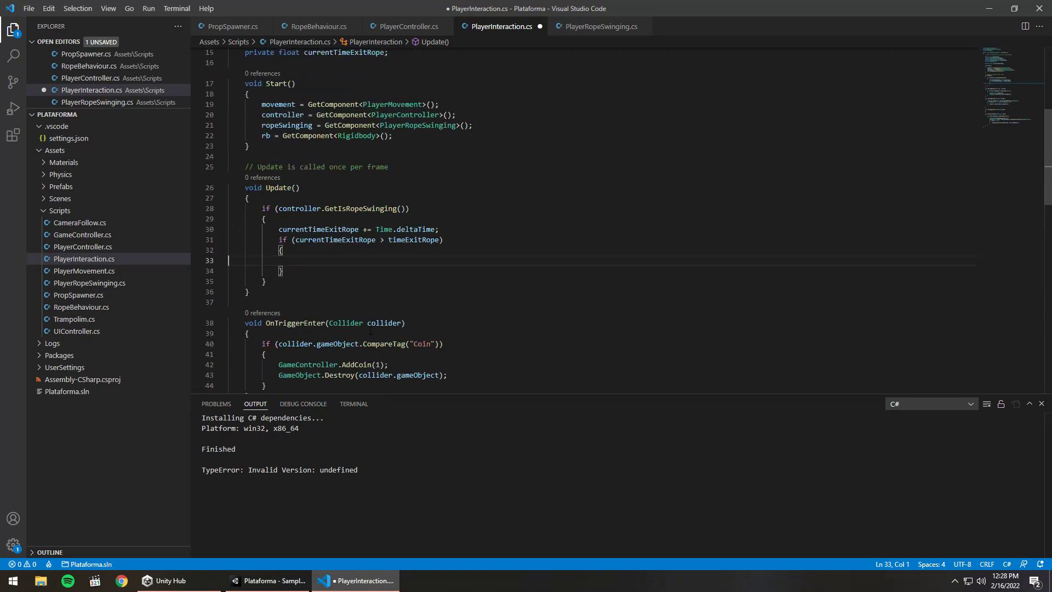
scroll(371, 330, up, 2)
scroll(370, 330, down, 3)
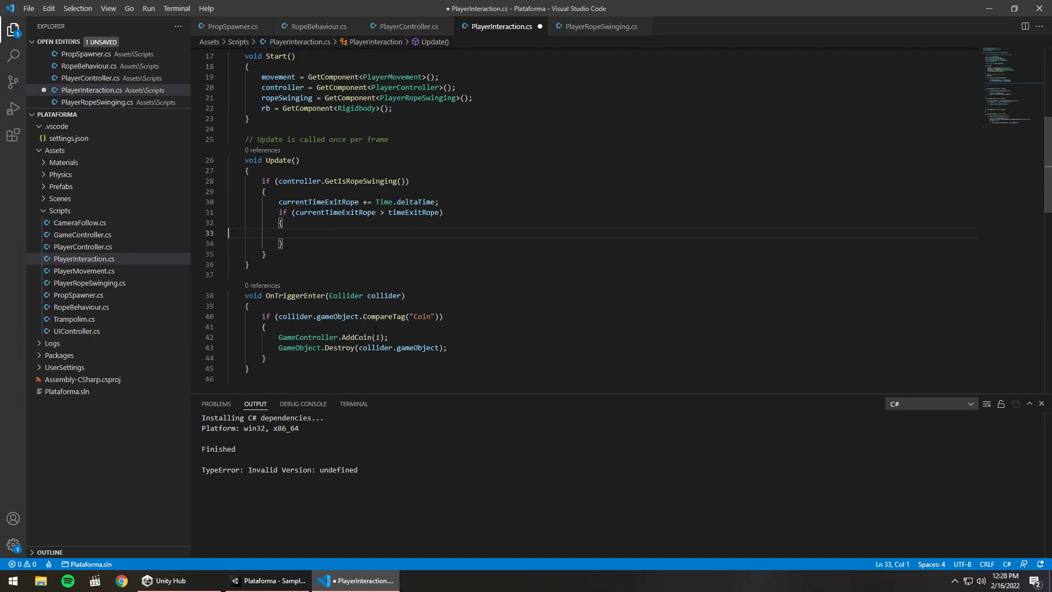
key(BackSpace)
key(ctrl+s)
Step: Review Jump() in PlayerRopeSwinging.cs, then return to the end of OnCollisionEnter in PlayerInteraction.cs
scroll(496, 226, up, 4)
scroll(497, 225, up, 2)
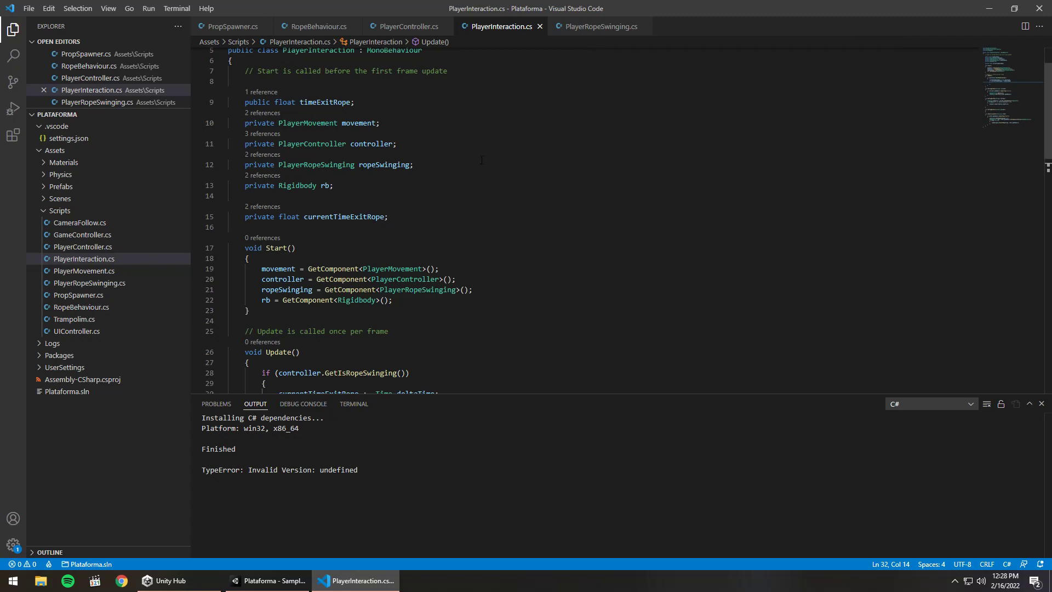
scroll(437, 226, down, 6)
scroll(436, 226, down, 3)
scroll(436, 226, down, 4)
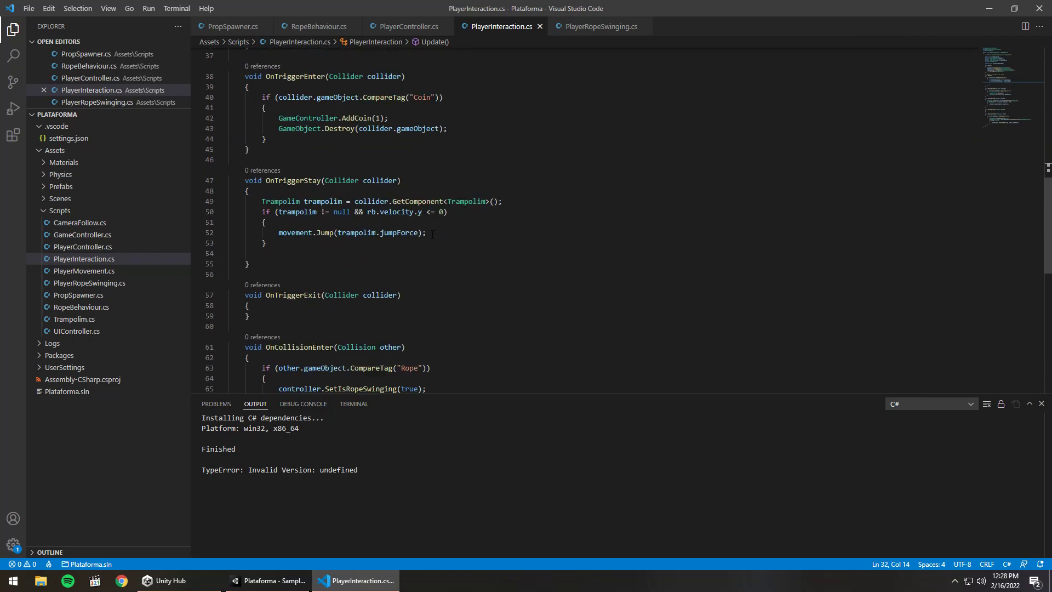
scroll(434, 233, down, 3)
scroll(431, 240, down, 1)
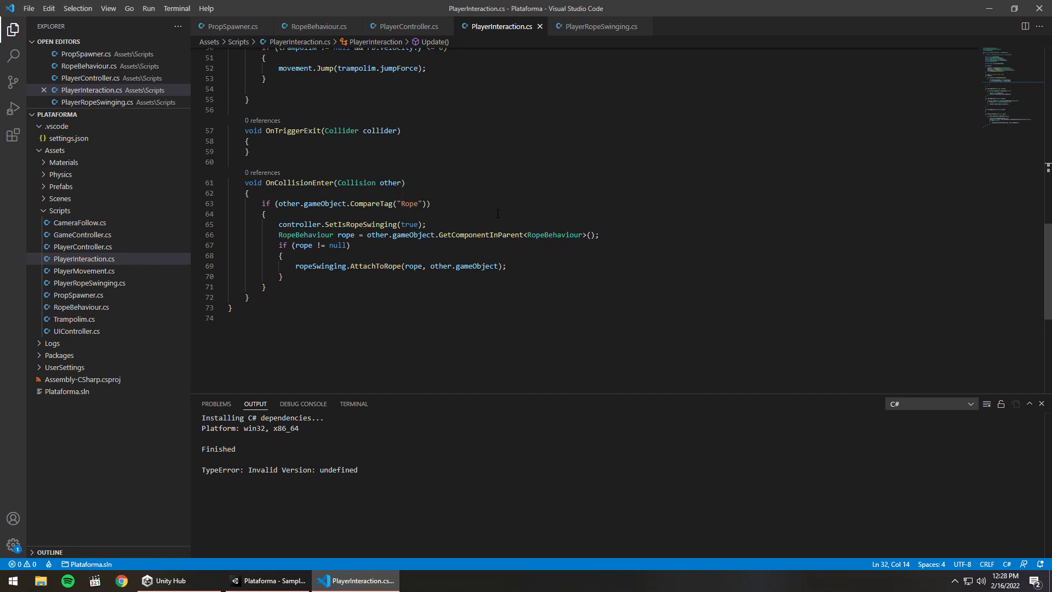
click(583, 32)
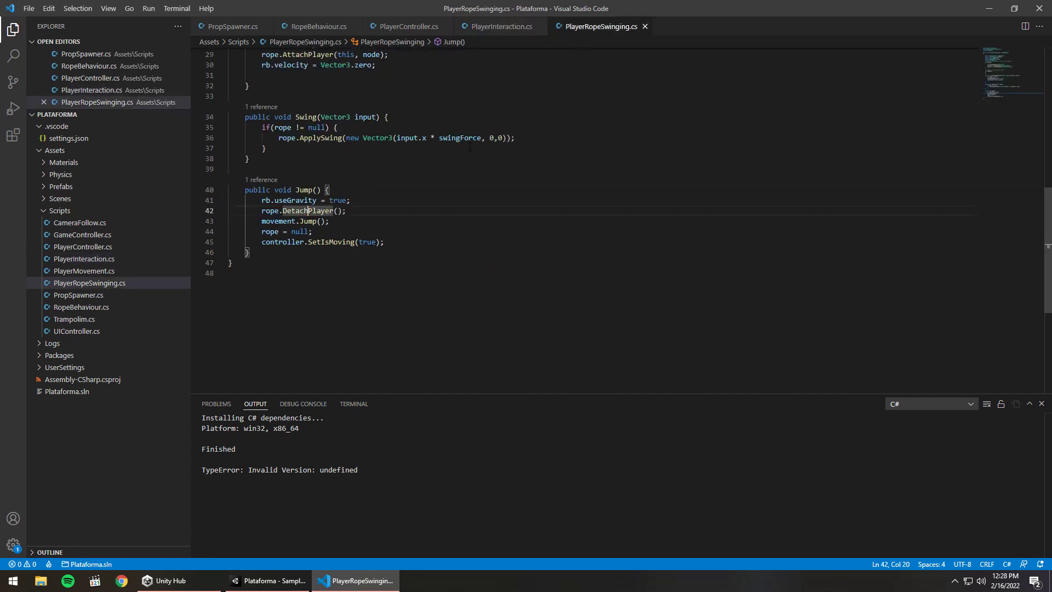
click(507, 27)
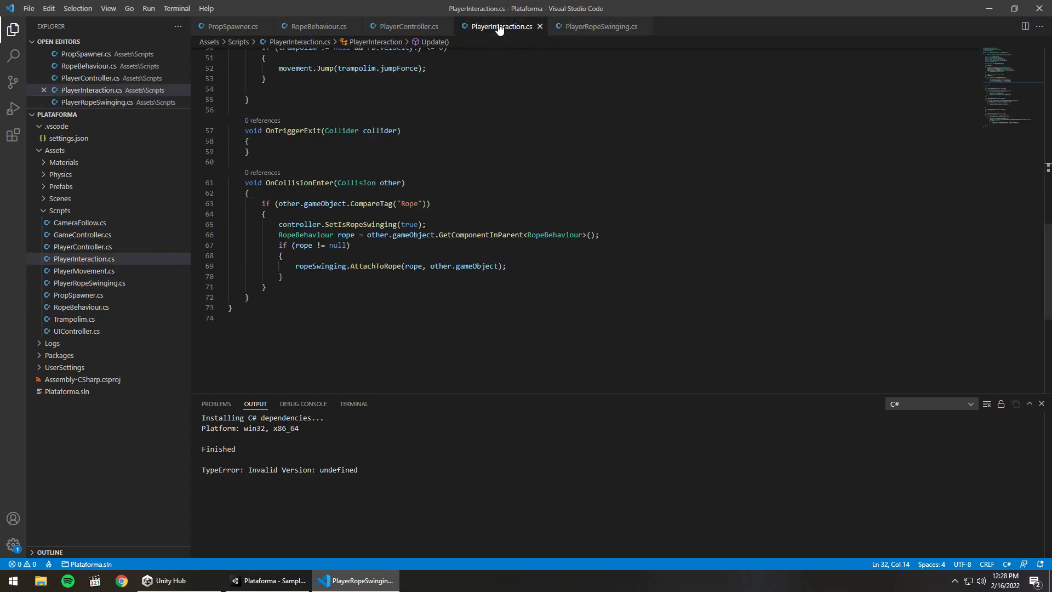
click(262, 298)
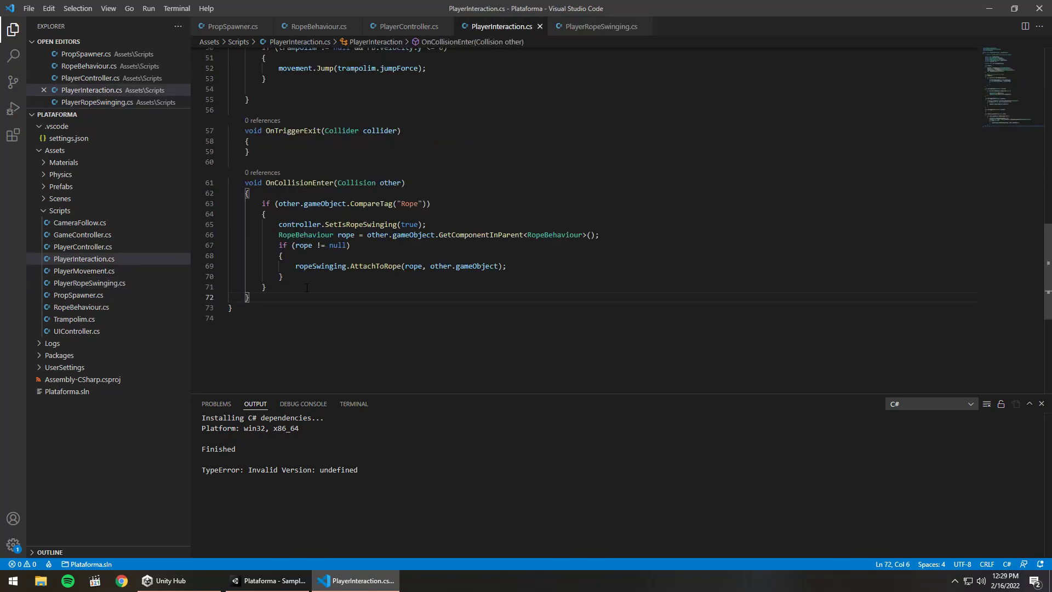
Step: Create a new 'void OnCollisionExit(Collision other)' method after OnCollisionEnter
key(Return)
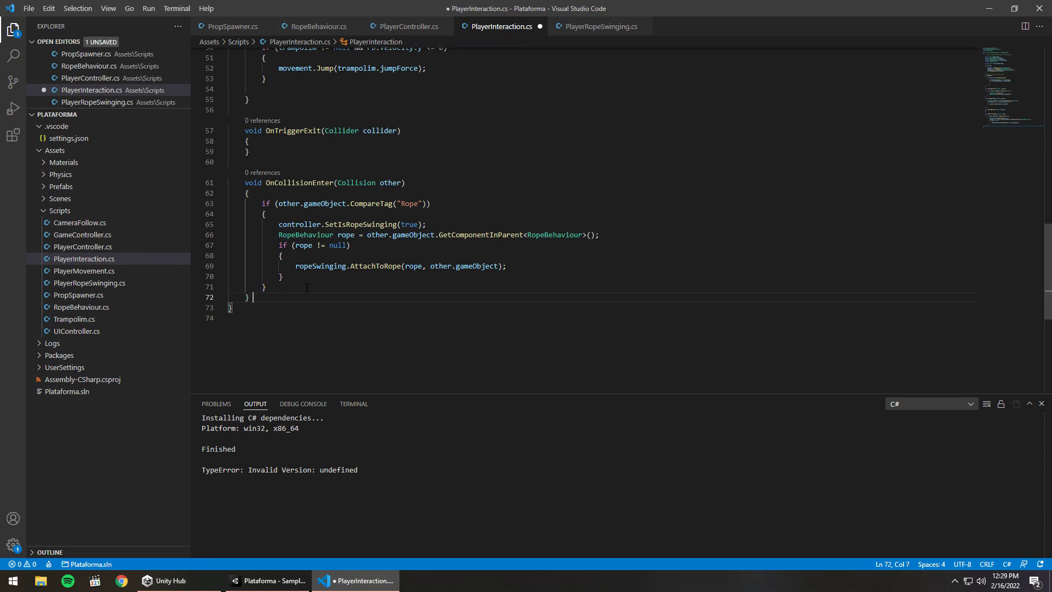
key(Return)
text(void )
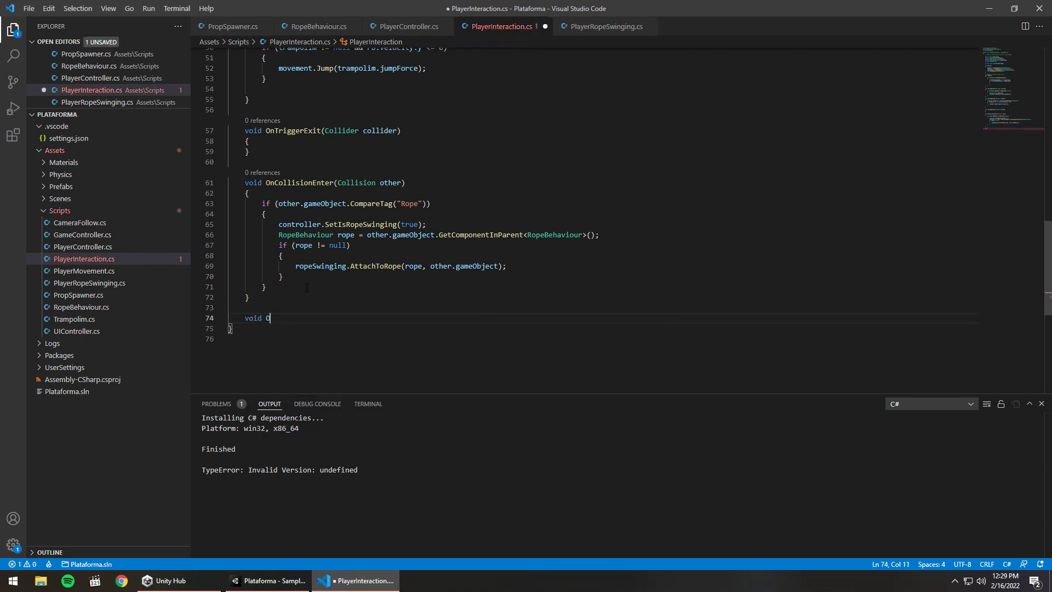
text(OnCol)
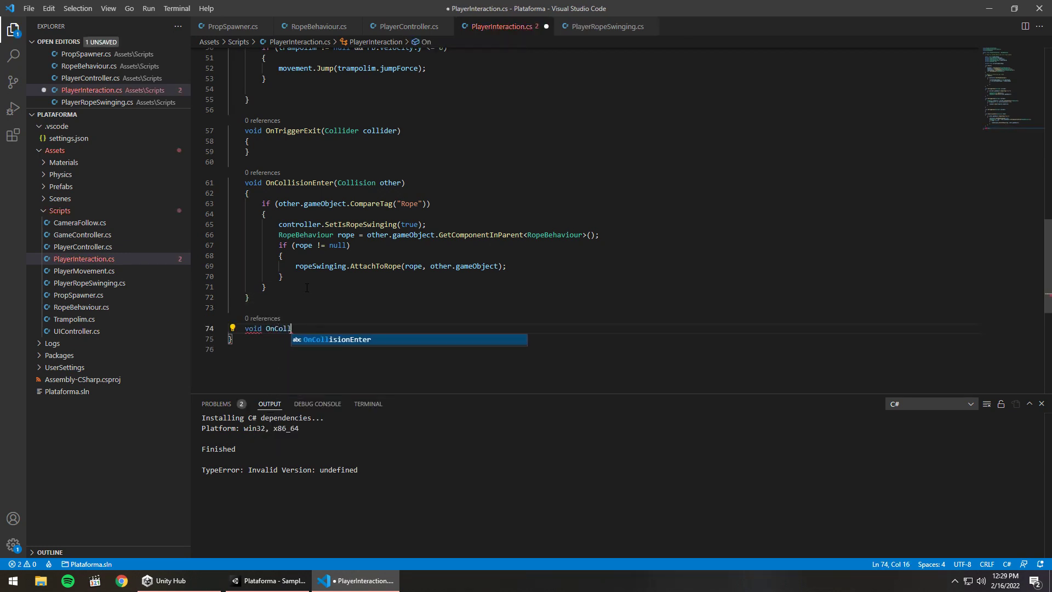
text(lision)
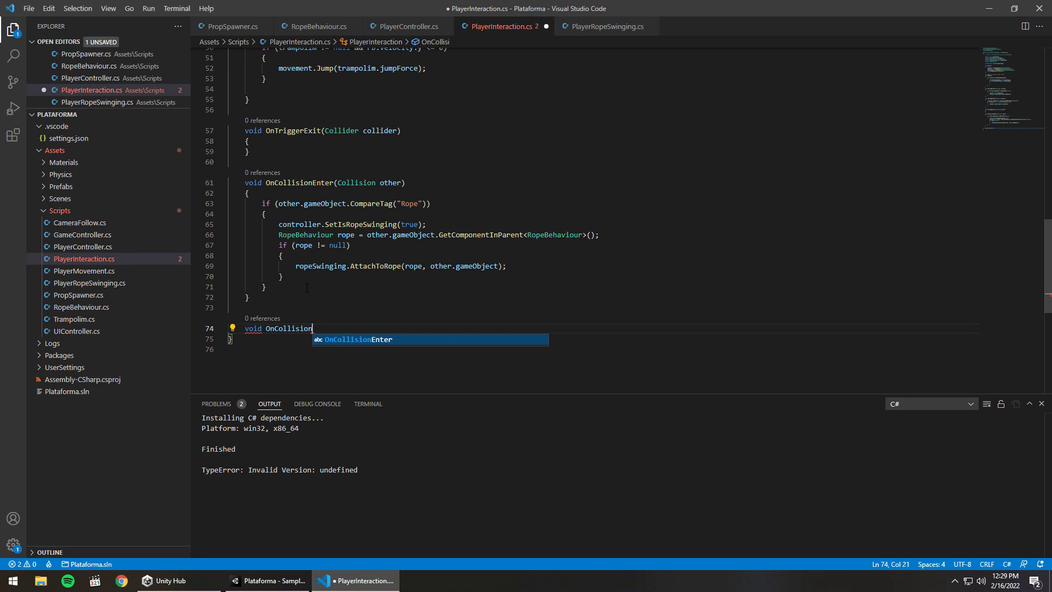
text(e)
key(BackSpace)
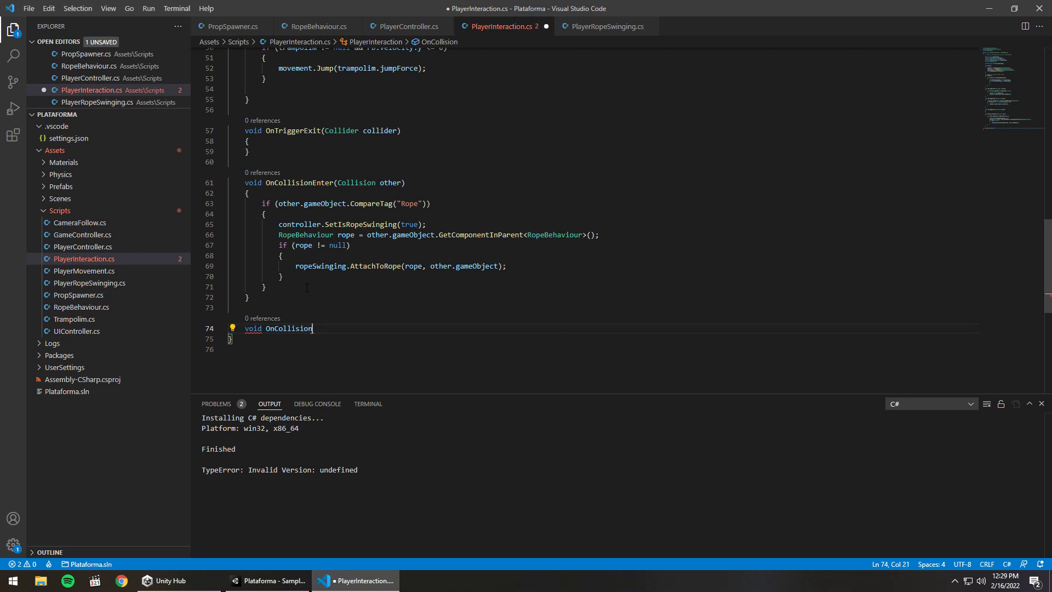
text(Exit()
text(Coll)
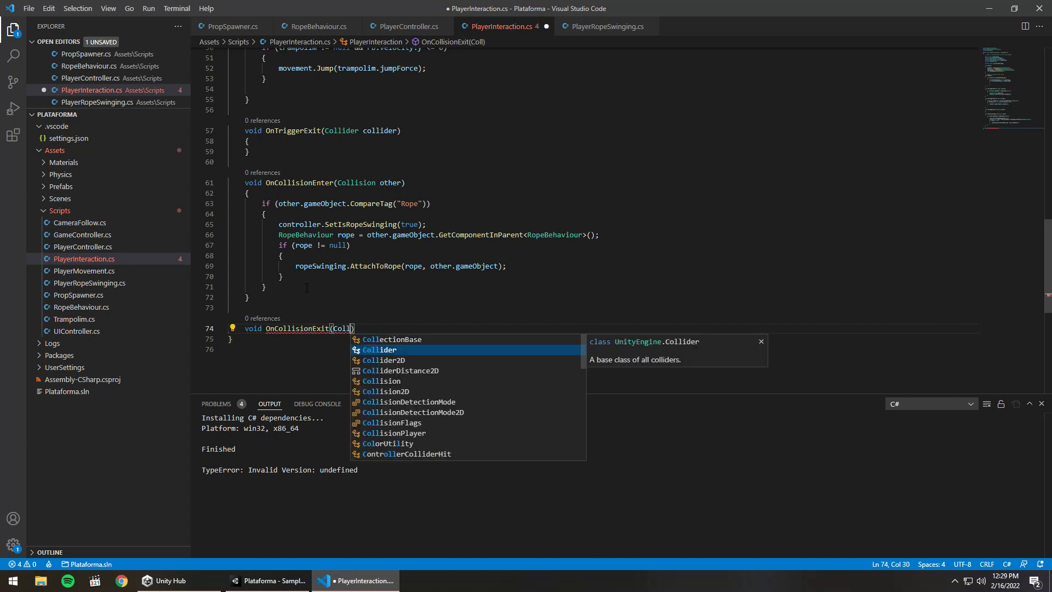
text(ision other) )
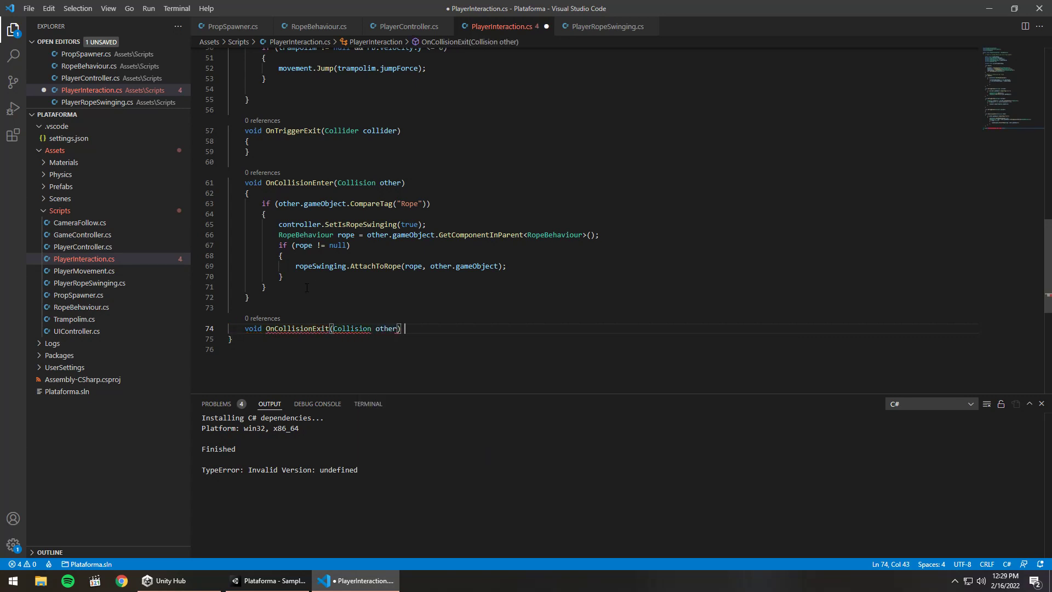
text({)
key(Return)
Step: Copy OnCollisionEnter's CompareTag("Rope") check into OnCollisionExit with an empty brace block
triple_click(329, 203)
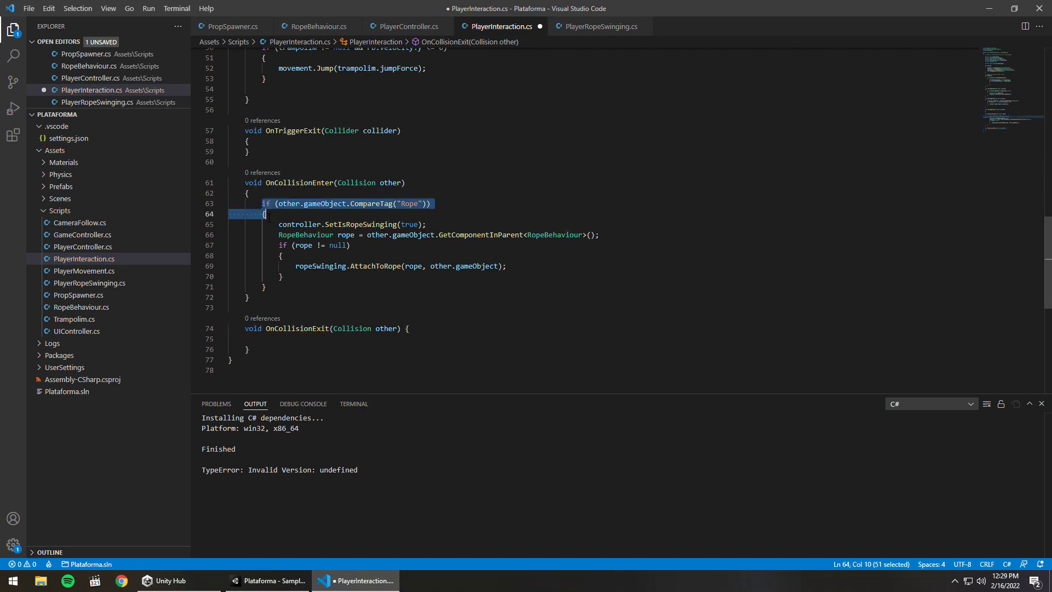
click(276, 344)
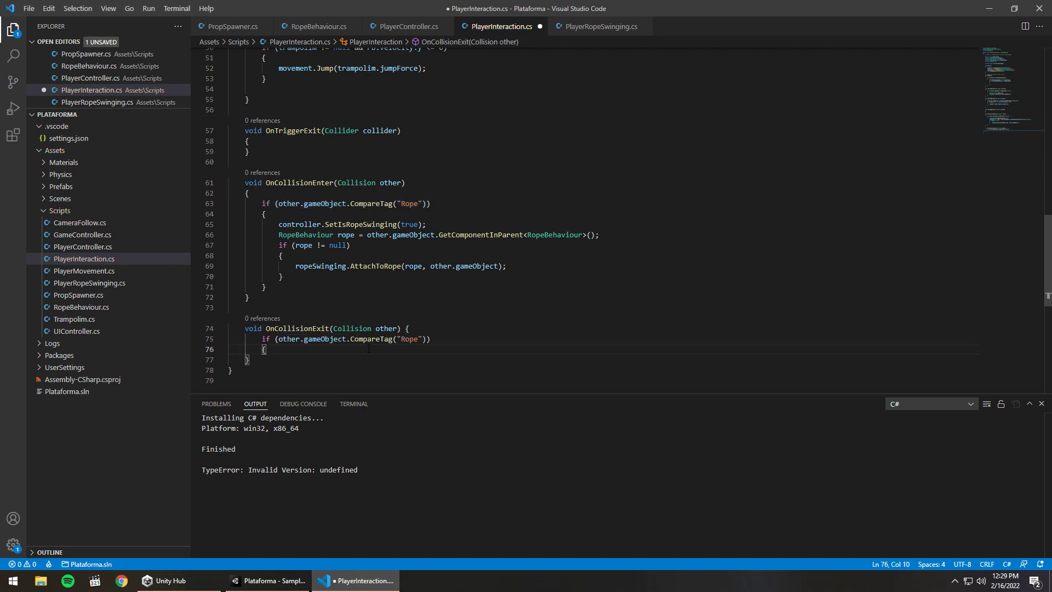
key(Return)
text(})
key(Up)
key(Return)
Step: Declare 'private bool isJumpingRope = false;' after currentTimeExitRope and save
scroll(316, 329, up, 7)
scroll(316, 302, up, 3)
scroll(317, 274, up, 4)
scroll(318, 258, up, 2)
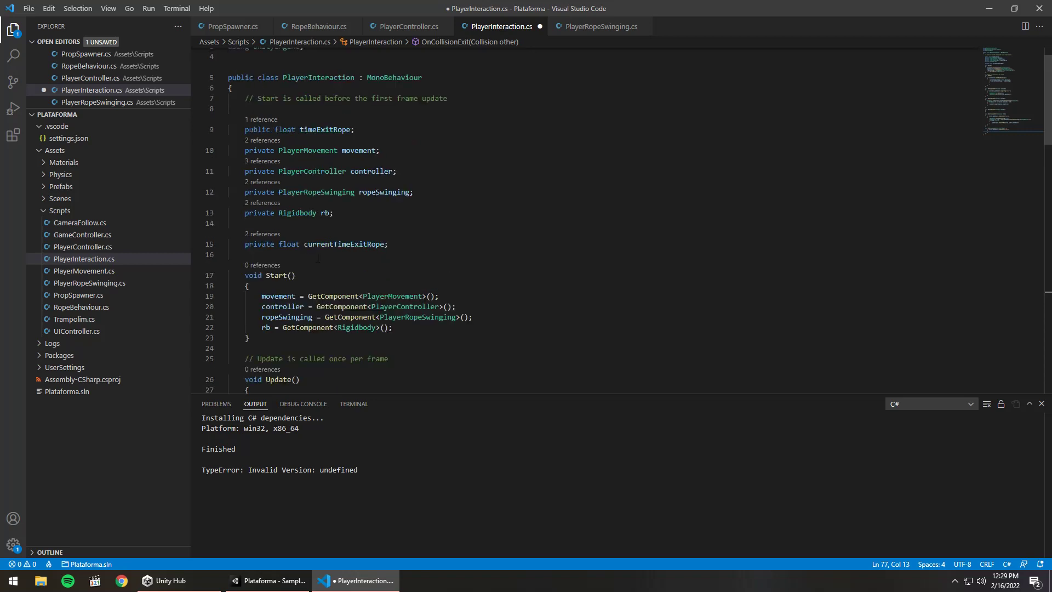
click(399, 246)
key(Return)
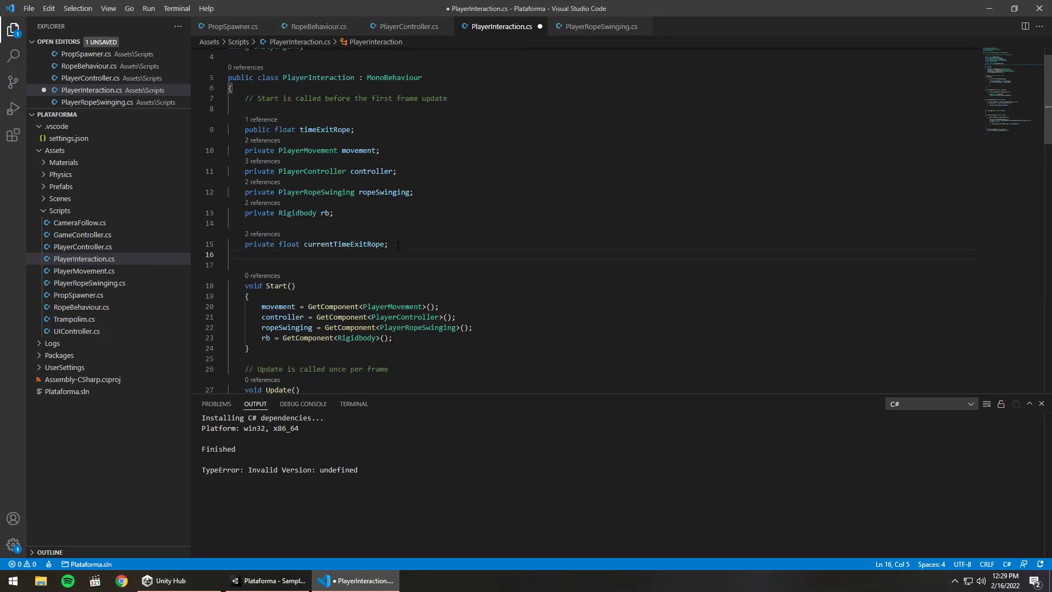
text(private bool )
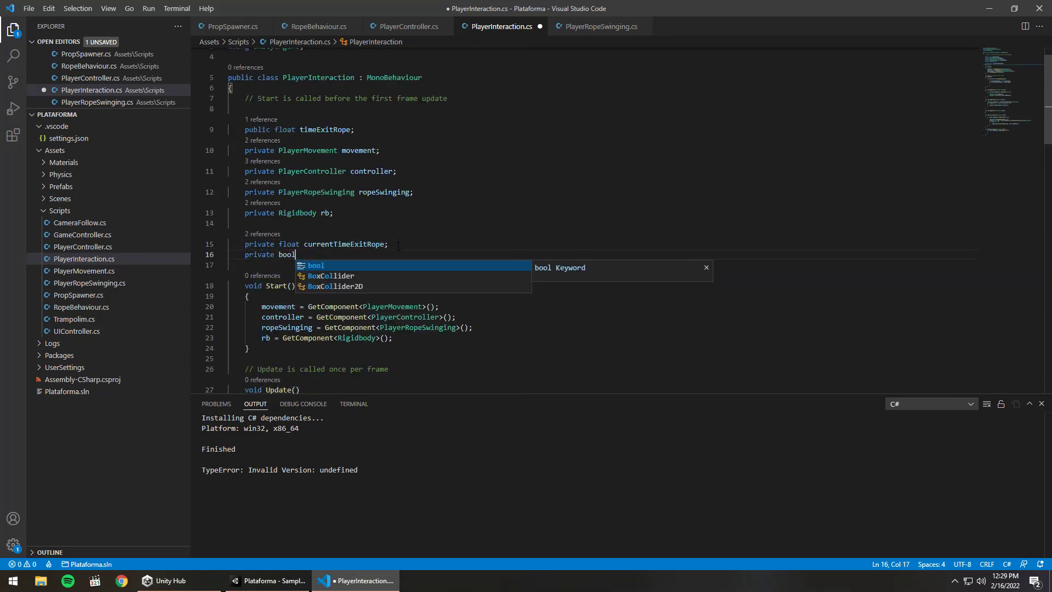
text(is)
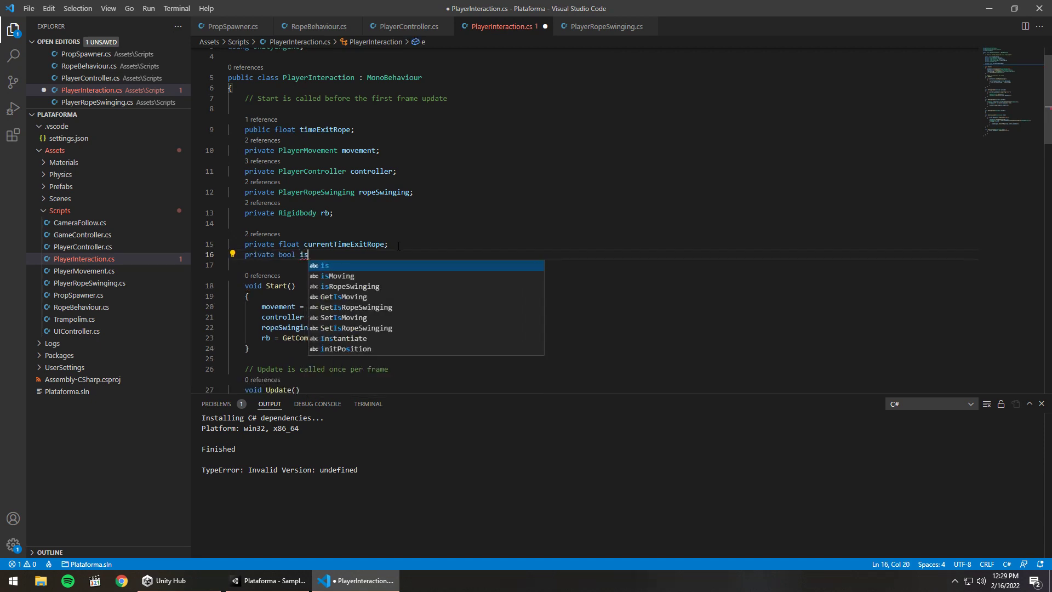
text(Jum)
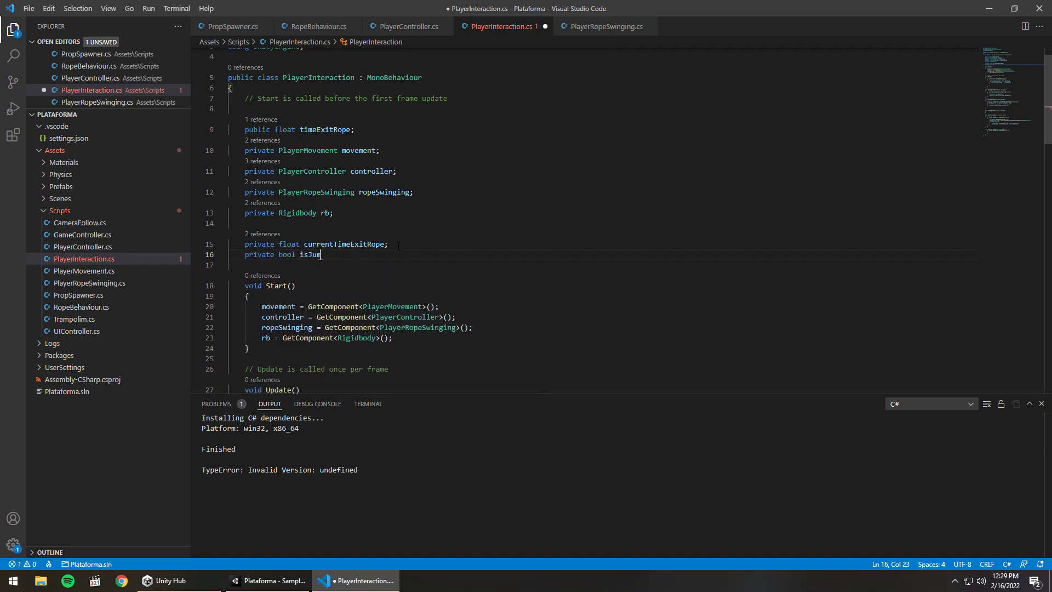
text(ping)
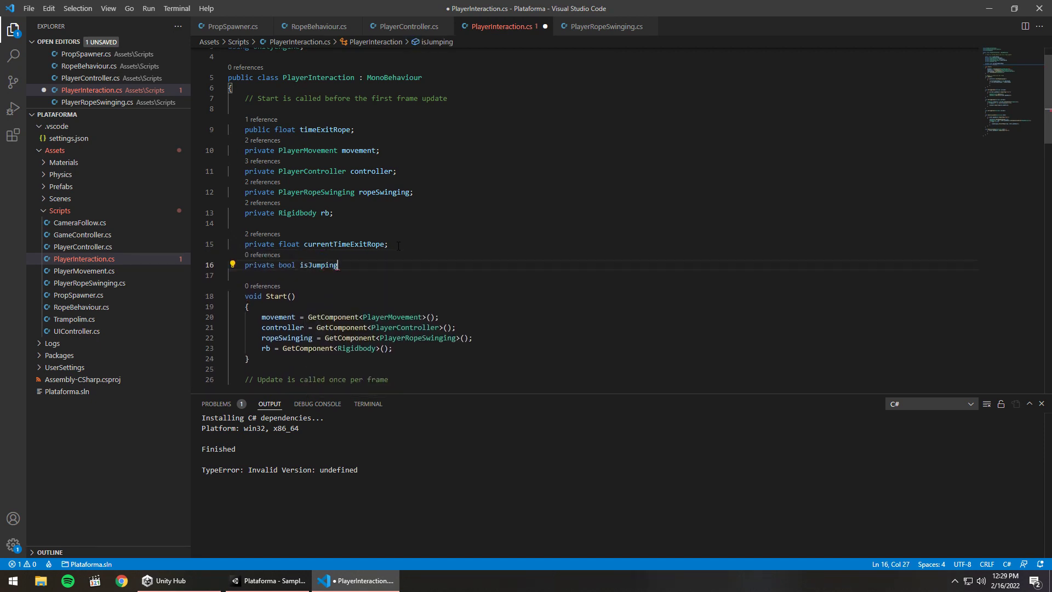
text(Rope = )
text(false;)
key(ctrl+s)
Step: Set 'isJumpingRope = true;' inside OnCollisionExit's Rope block and save the script
double_click(327, 265)
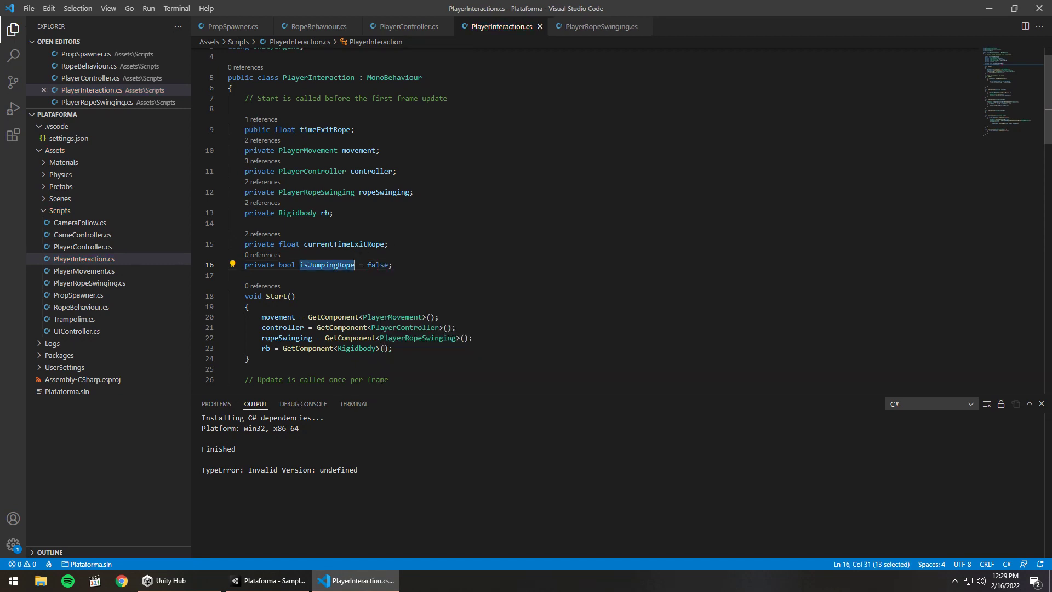
scroll(383, 271, down, 10)
scroll(416, 271, down, 5)
scroll(445, 272, down, 3)
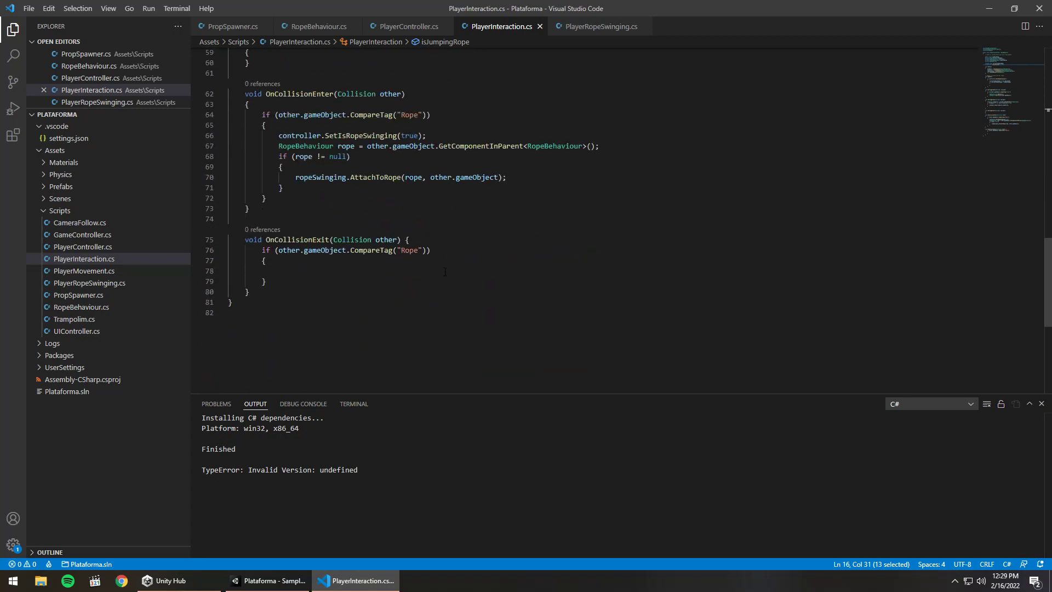
scroll(445, 272, up, 3)
click(292, 351)
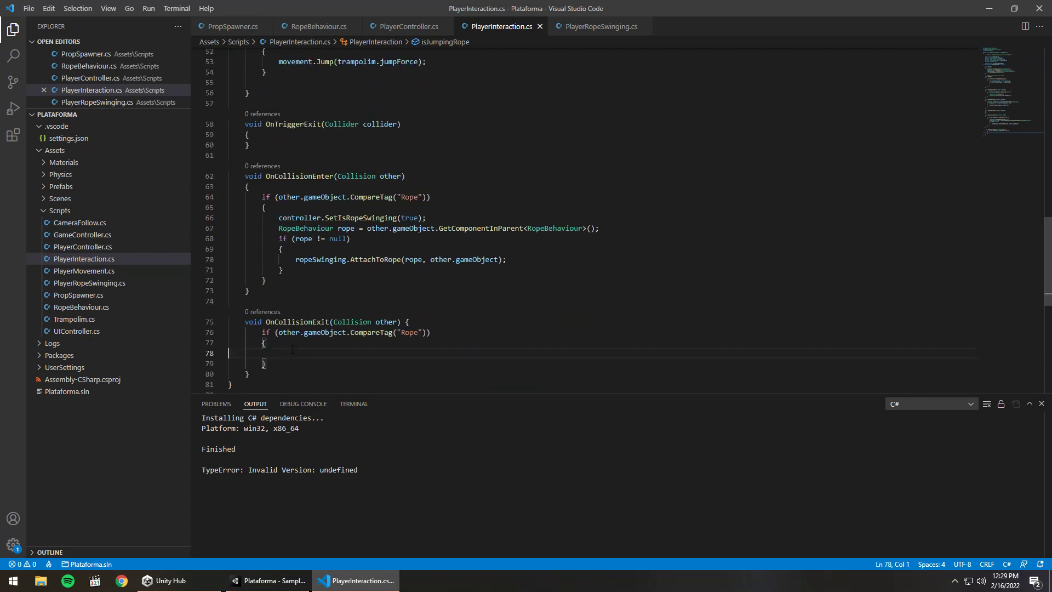
text(isJumpingRope)
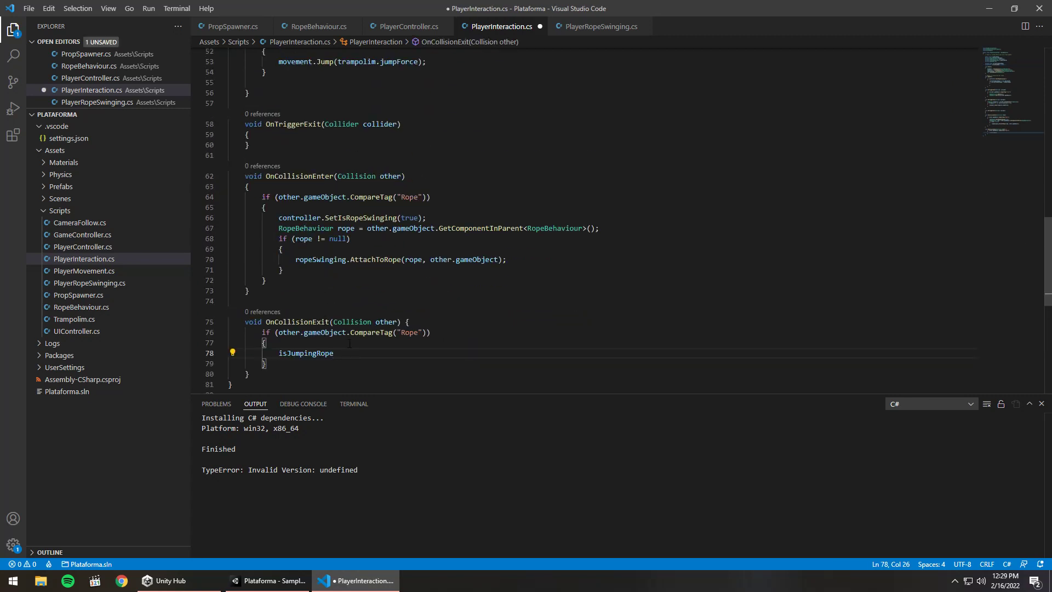
text( = t)
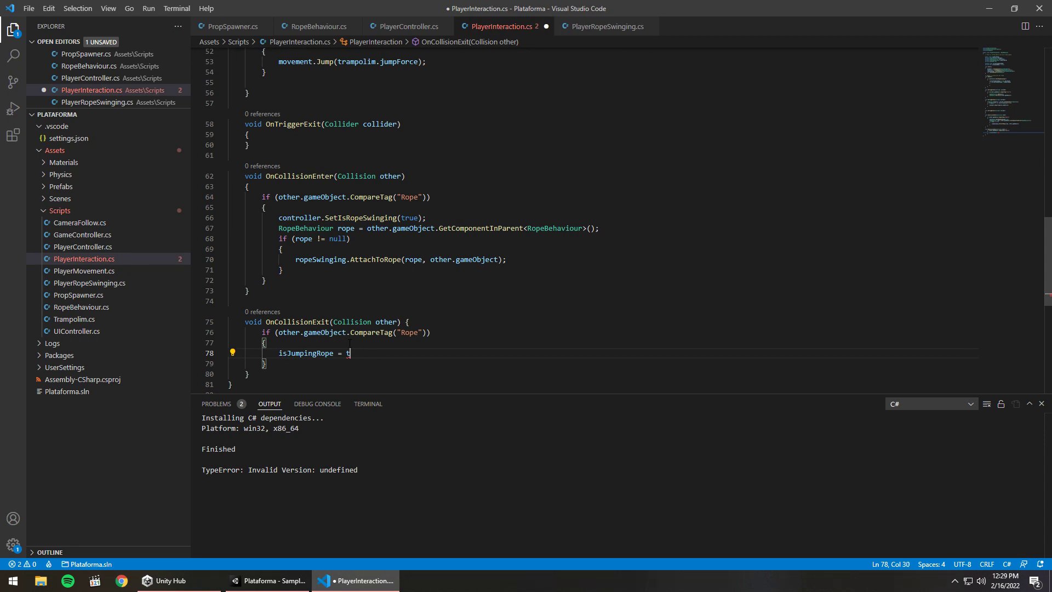
text(gruerue;)
key(ctrl+s)
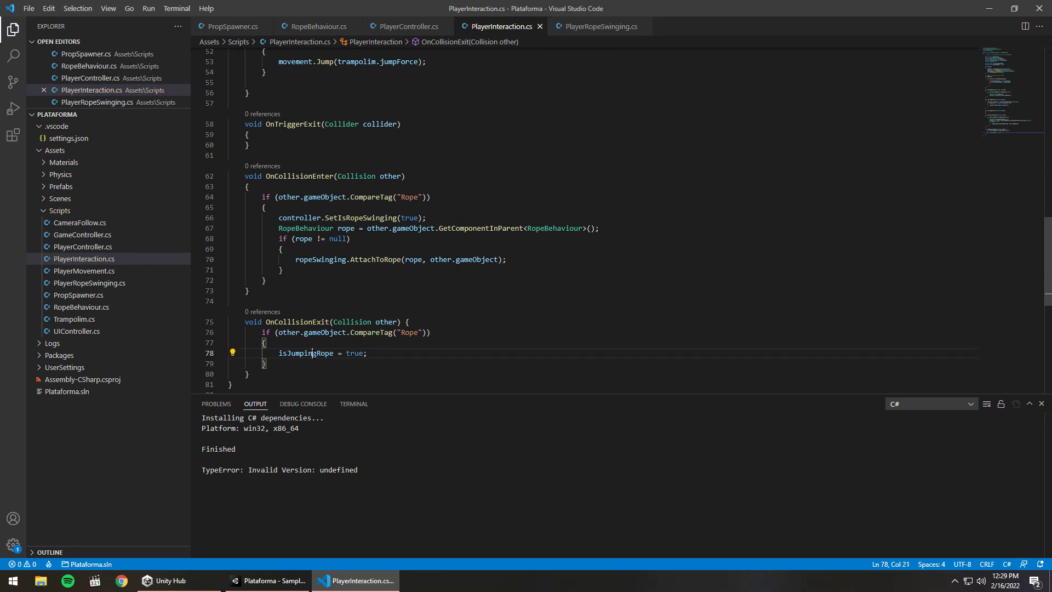
double_click(314, 353)
key(ctrl+c)
scroll(314, 353, up, 4)
scroll(314, 353, up, 3)
Step: Append '&& isJumpingRope' to Update's GetIsRopeSwinging condition and save
scroll(313, 353, up, 4)
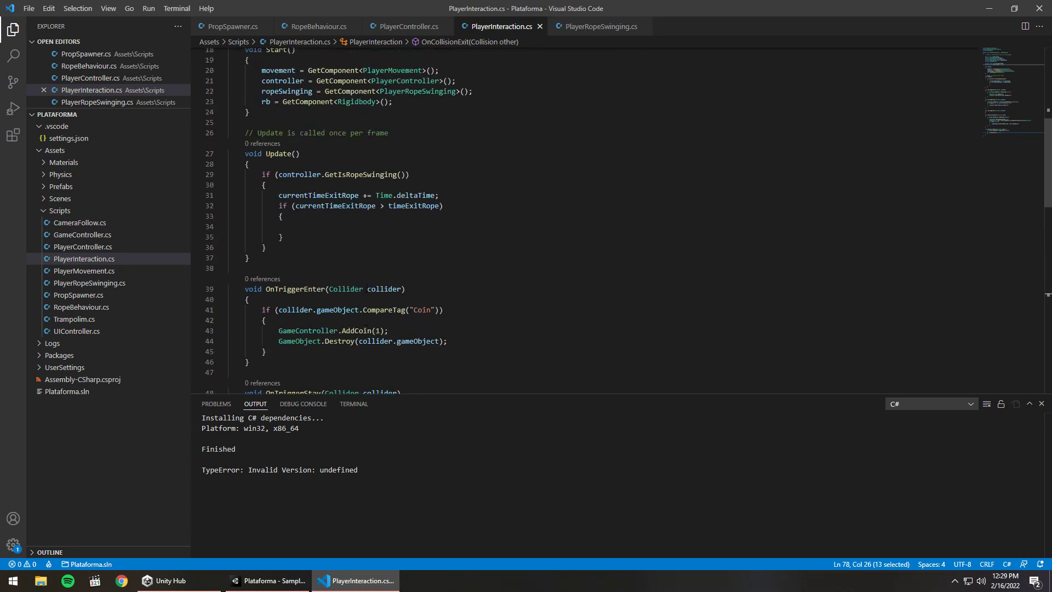
click(408, 175)
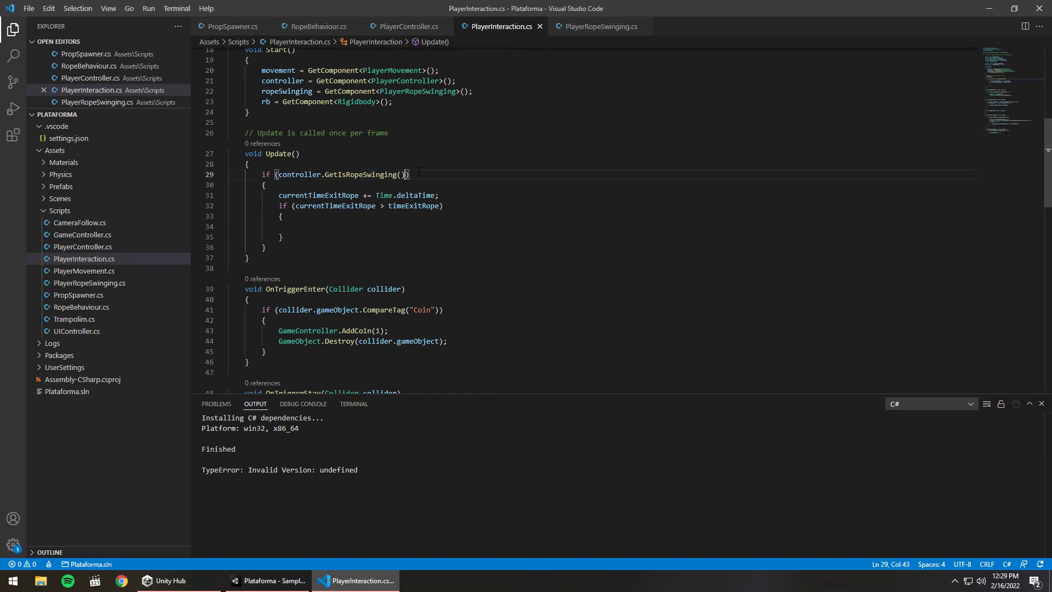
text(&&)
key(ctrl+v)
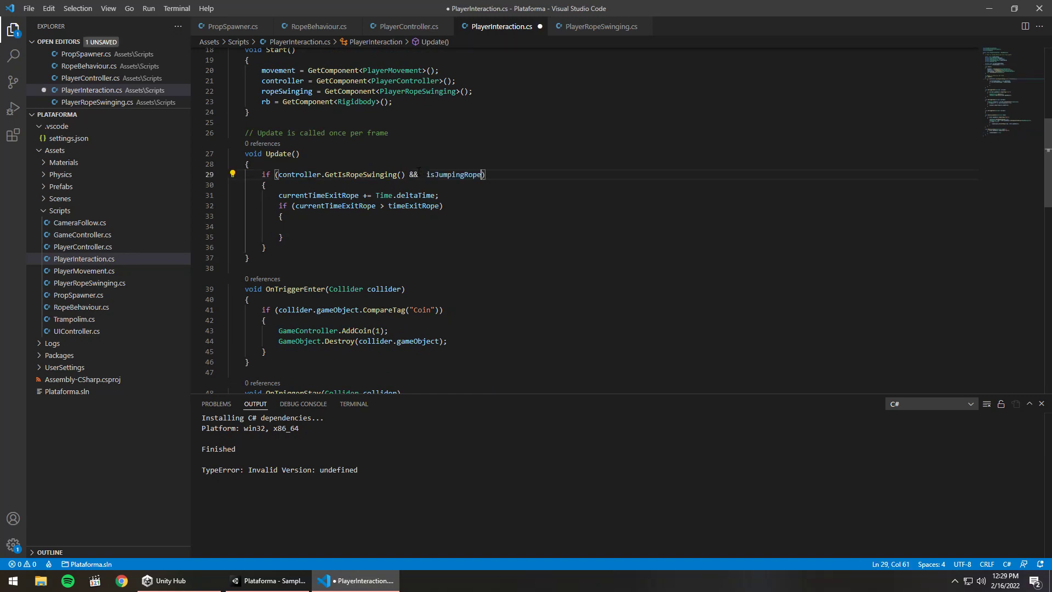
key(ctrl+s)
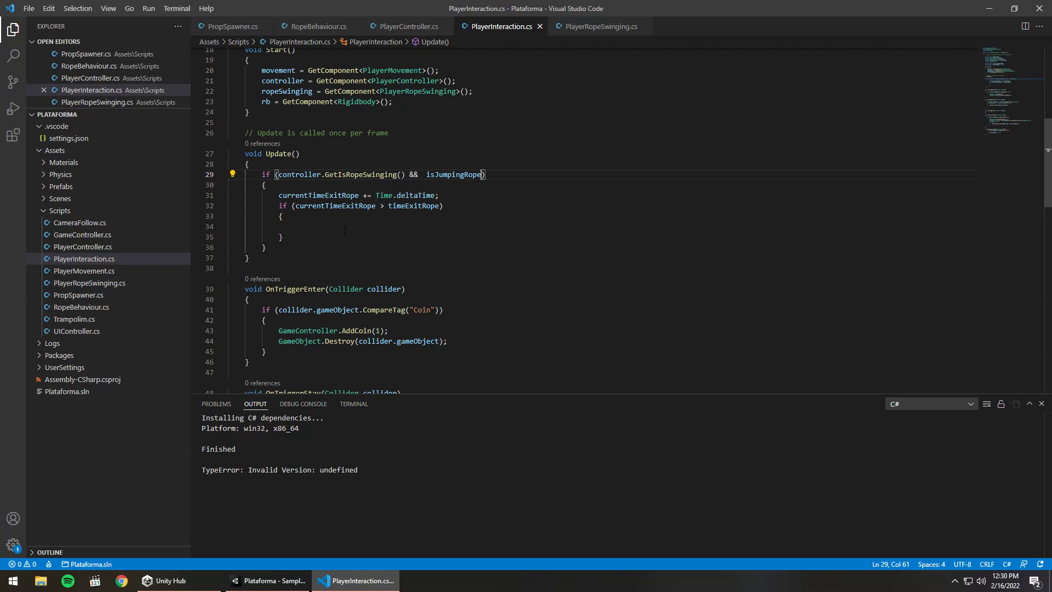
Step: In the timeout block, reset 'currentTimeExitRope = 0;' and 'isJumpingRope = false;'
click(328, 227)
key(Tab)
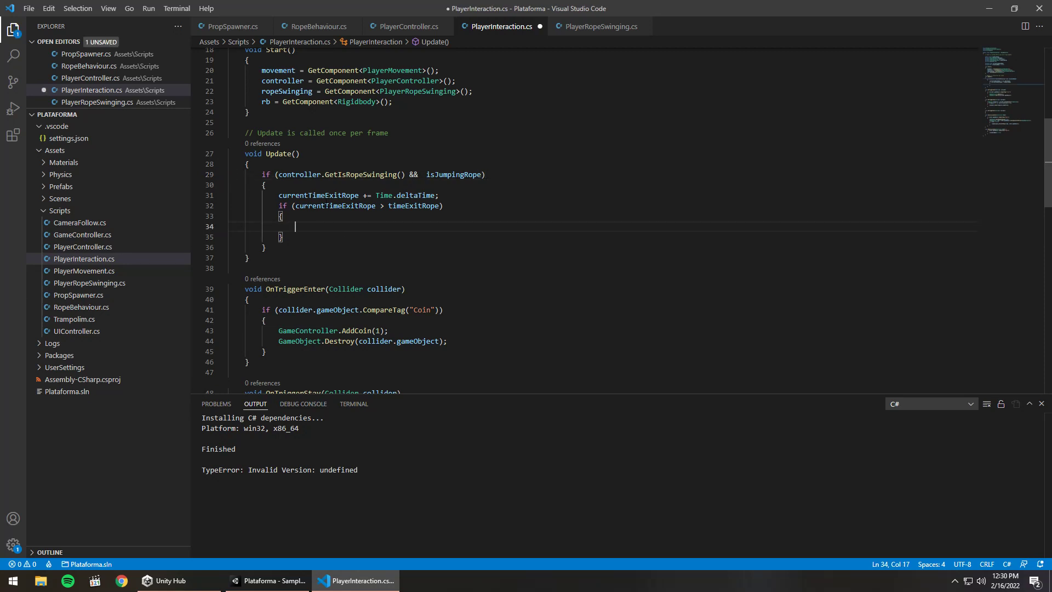
key(Down)
key(End)
click(316, 226)
text(currentTimeExitRope)
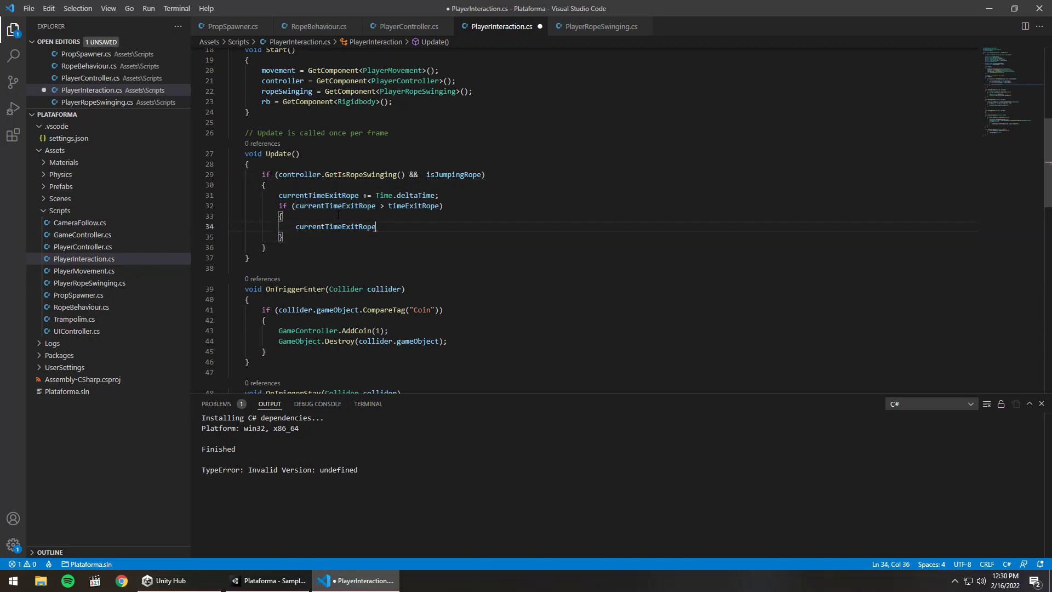
text( = 0;)
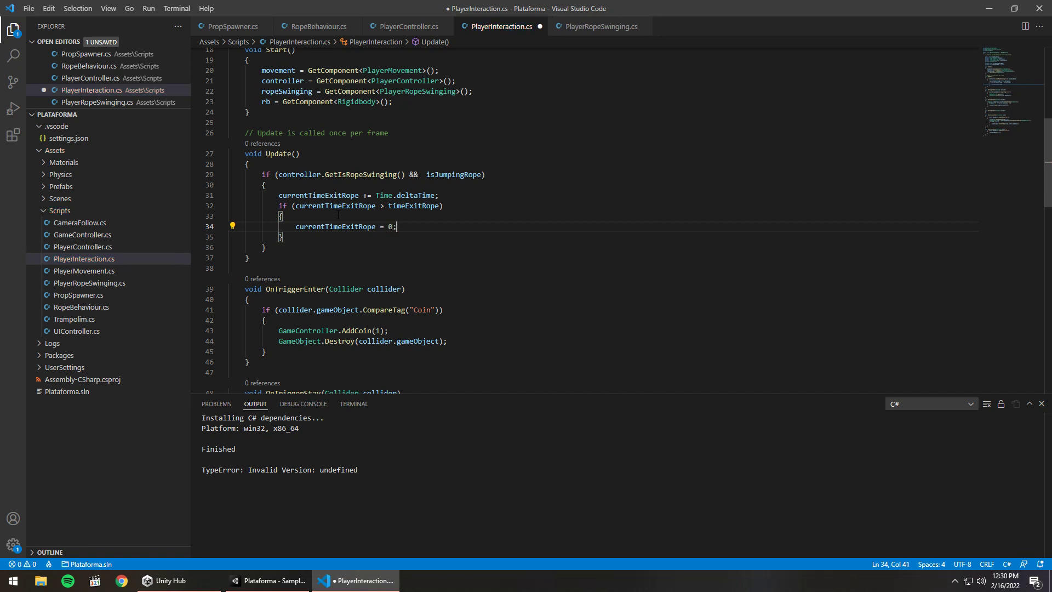
key(Return)
text(isJ)
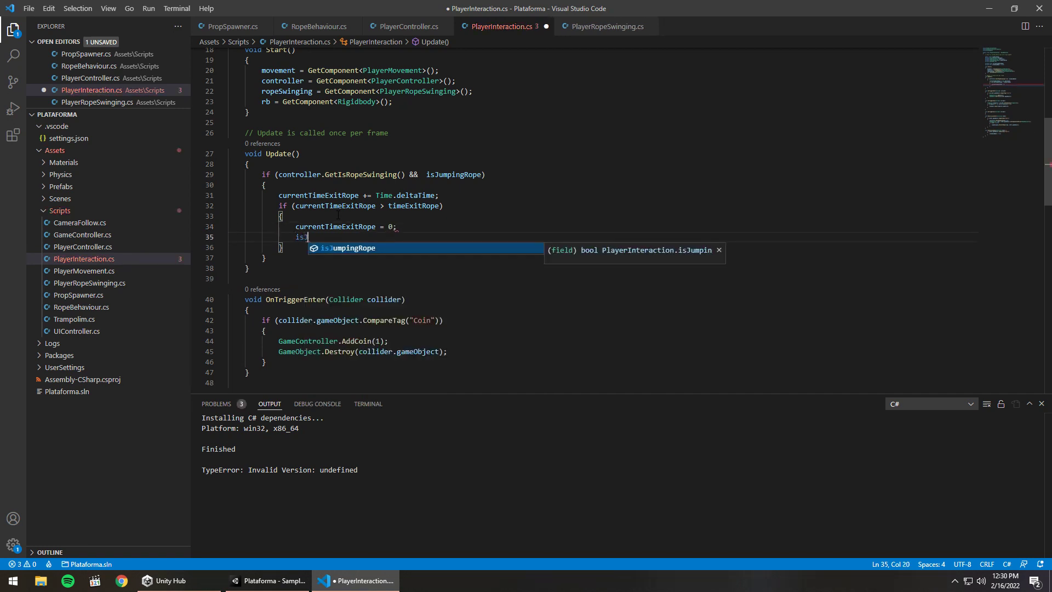
text(umpingRope = false;)
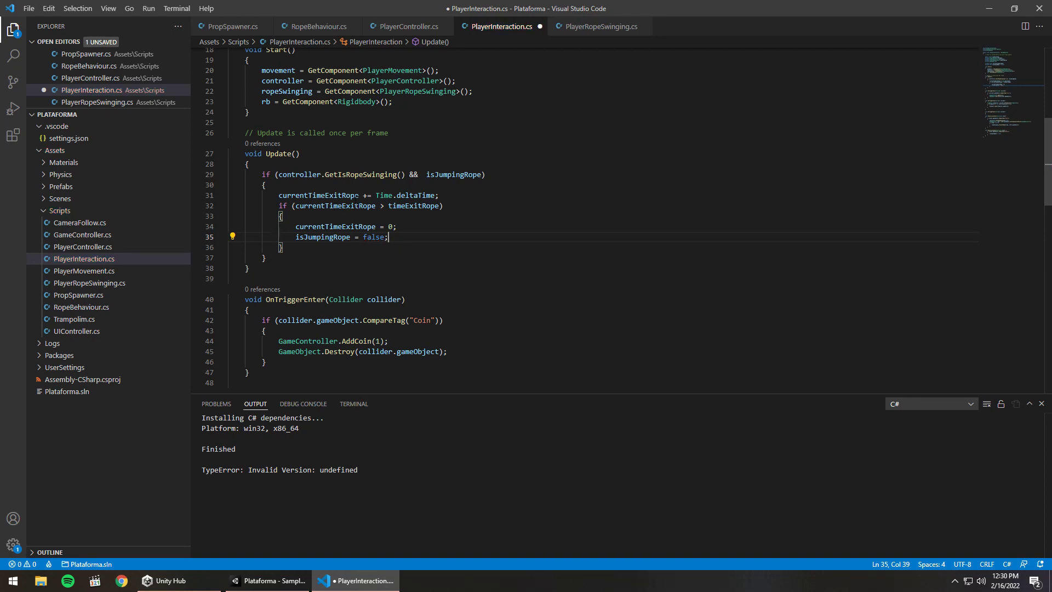
Step: Add '&& !isJumpingRope' to OnCollisionEnter's Rope condition and save the script
scroll(400, 245, down, 3)
scroll(384, 257, down, 2)
scroll(367, 271, down, 3)
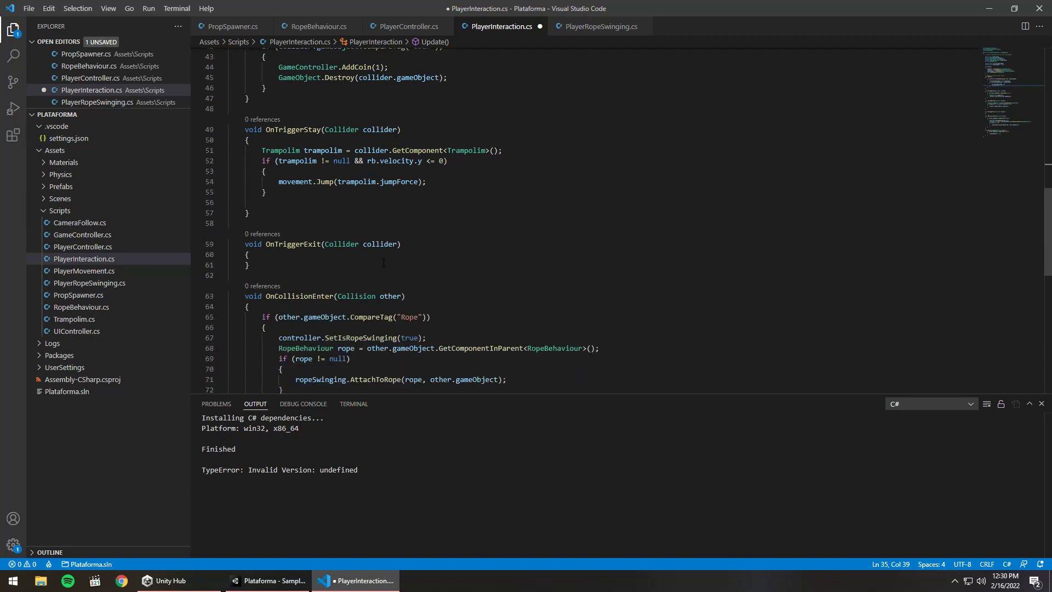
scroll(351, 283, down, 2)
click(432, 235)
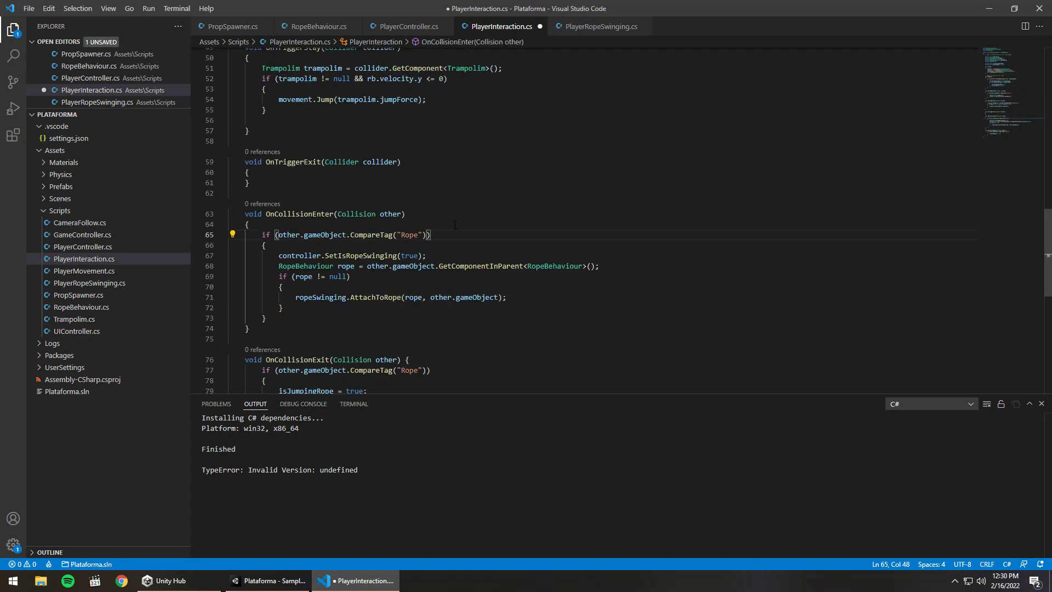
text(&& )
text(isJ)
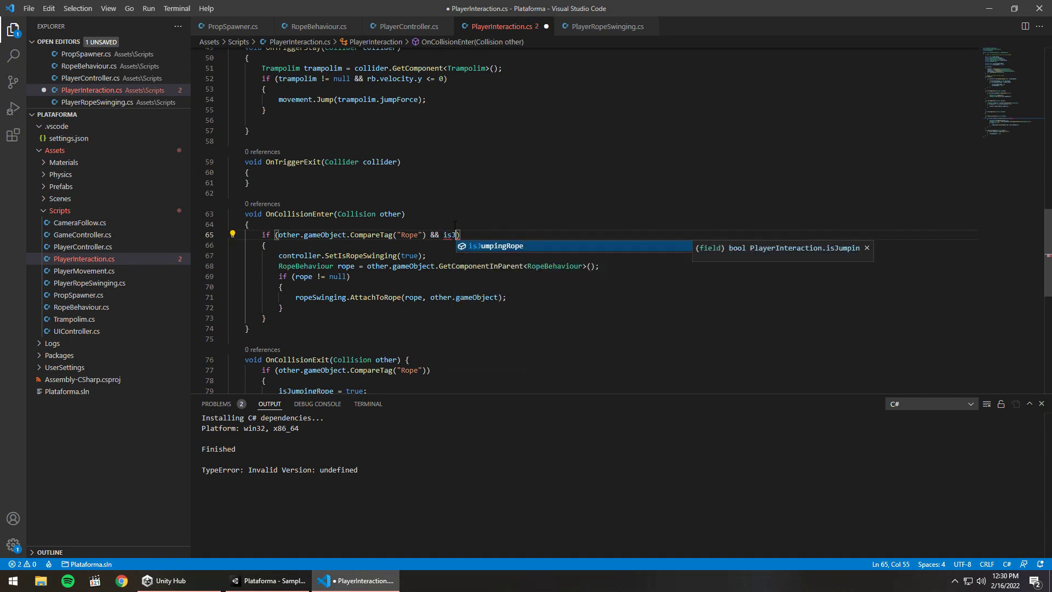
key(Tab)
key(ctrl+Left)
text(!)
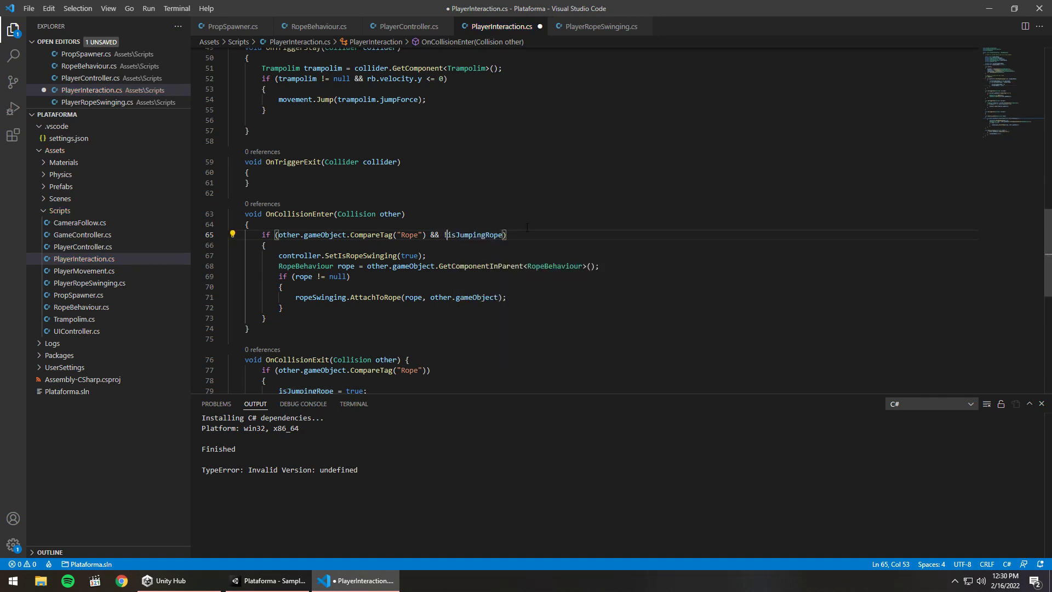
click(527, 227)
key(ctrl+s)
scroll(432, 220, up, 5)
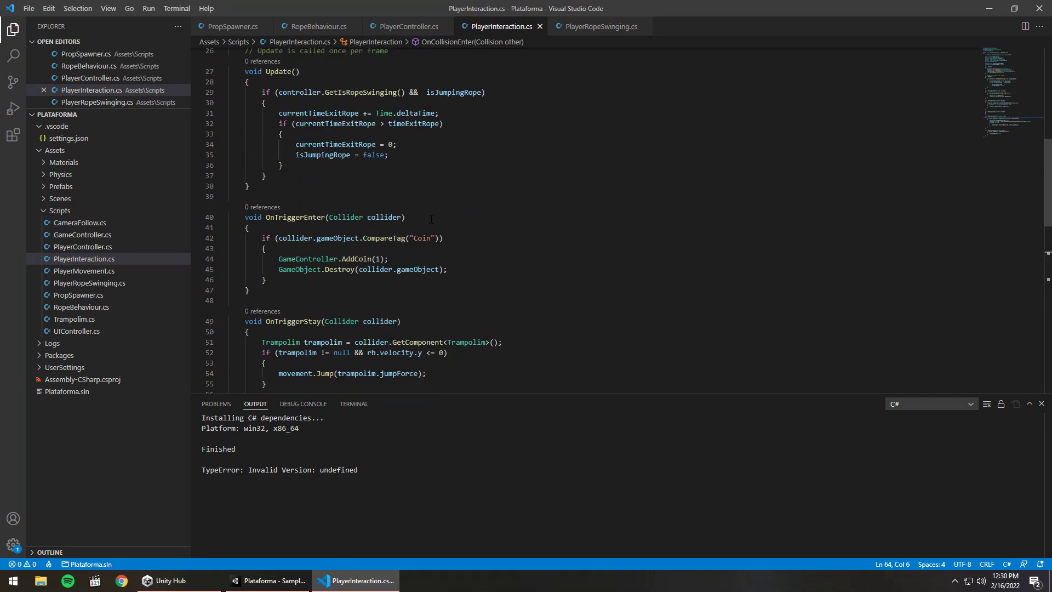
Step: Review the Rope check inside the OnCollisionExit method of PlayerInteraction.cs
scroll(431, 219, up, 3)
scroll(432, 219, up, 2)
scroll(422, 220, down, 6)
scroll(419, 222, down, 5)
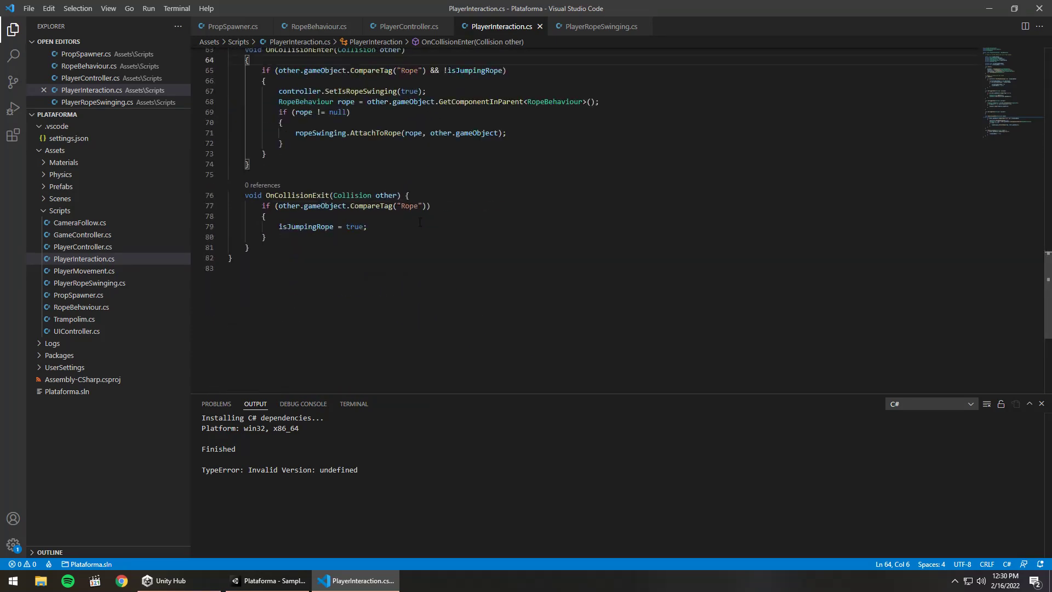
scroll(420, 222, up, 3)
scroll(420, 222, up, 3)
scroll(420, 222, down, 3)
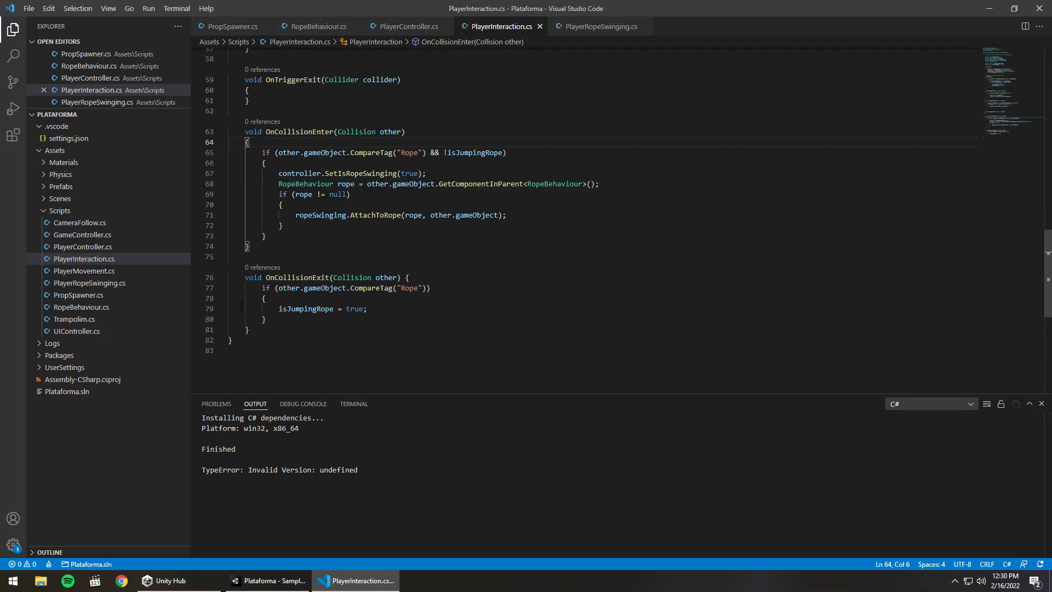
drag(257, 285, 337, 315)
click(337, 319)
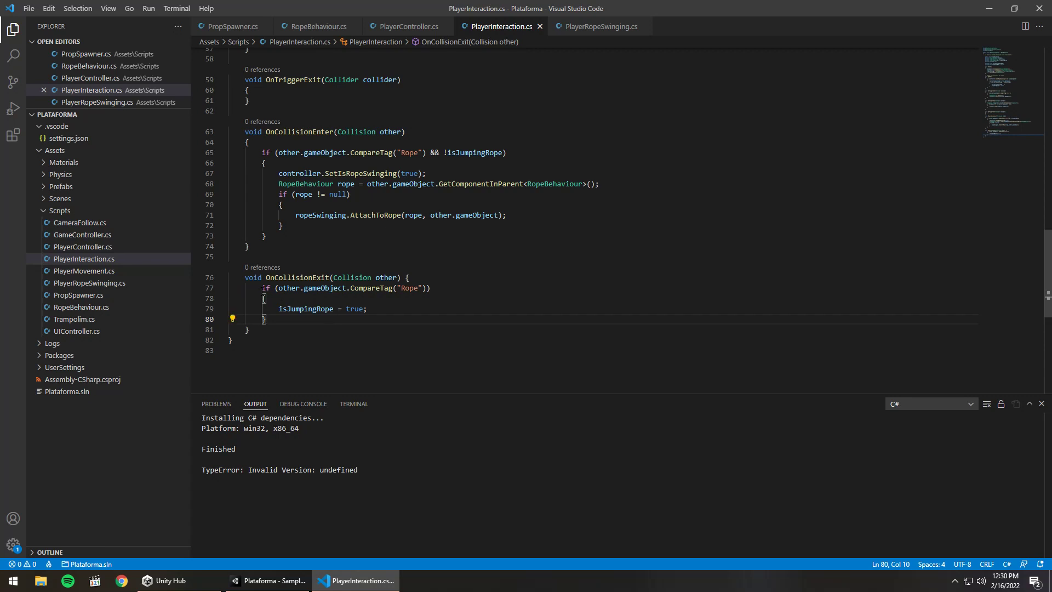
drag(261, 288, 339, 319)
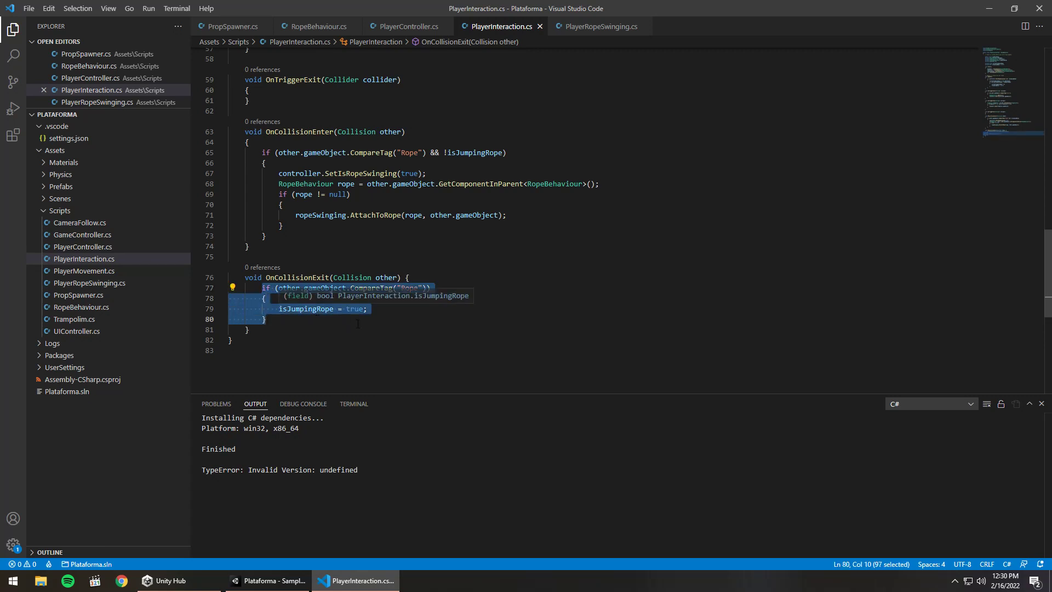
click(326, 322)
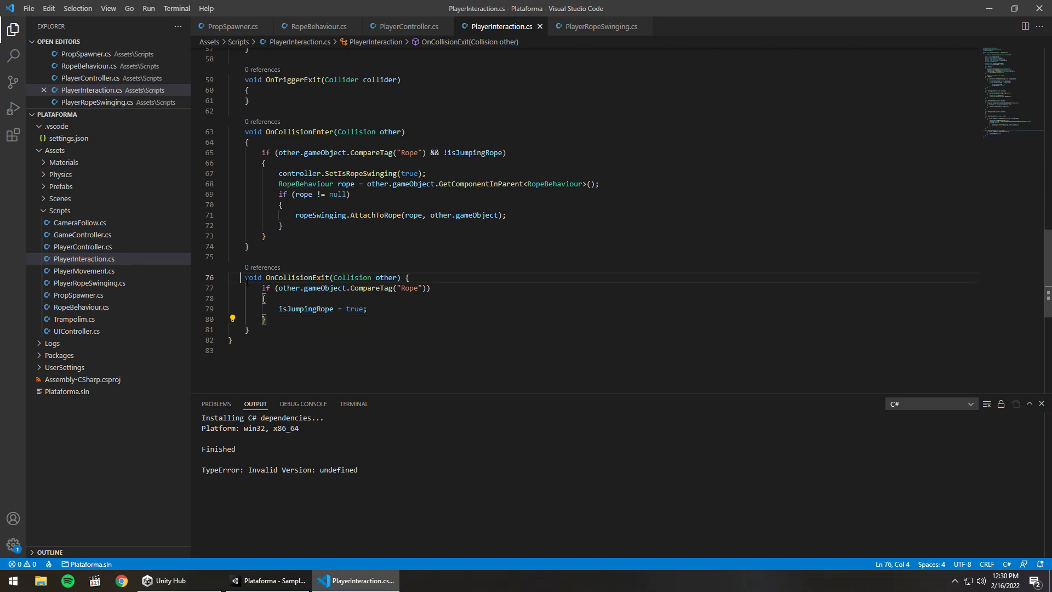
drag(241, 278, 293, 333)
click(320, 324)
Step: Trace isJumpingRope from line 79 into OnCollisionEnter's rope condition on line 65
mouse_move(274, 310)
mouse_down()
mouse_move(362, 311)
mouse_move(281, 310)
mouse_up()
double_click(286, 310)
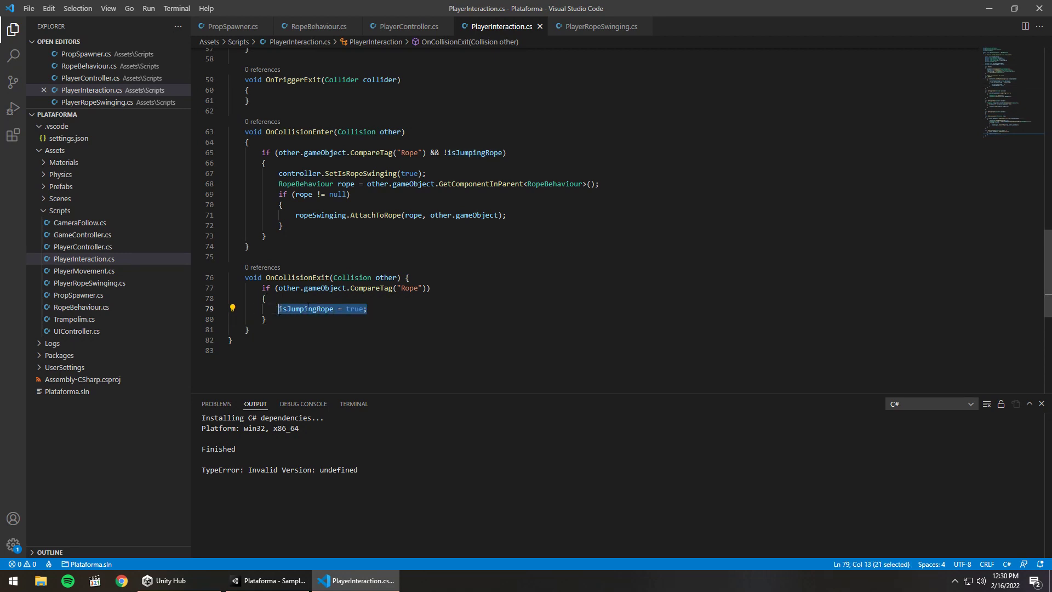
scroll(349, 301, up, 2)
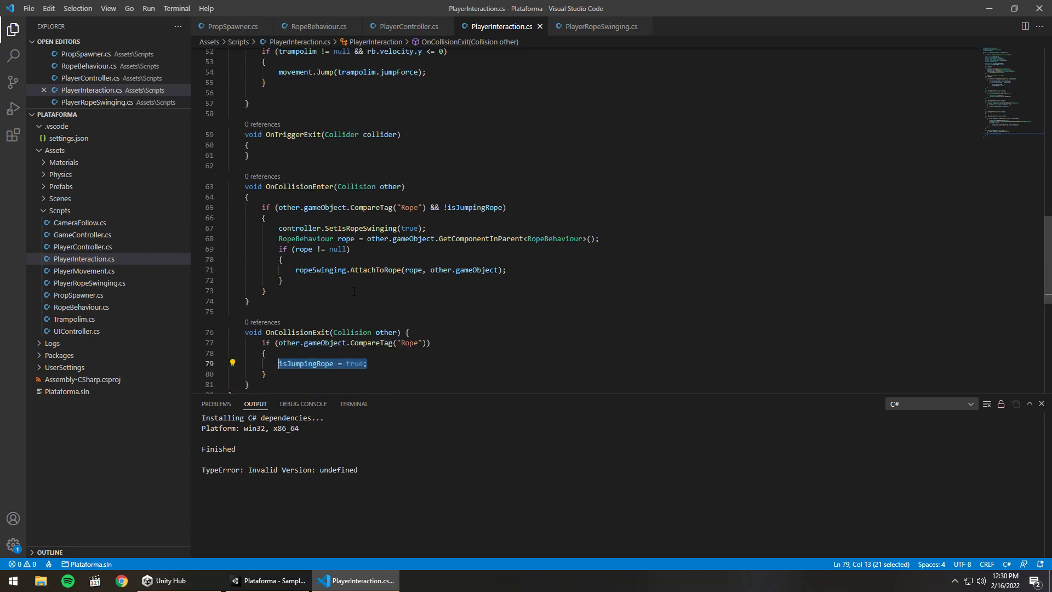
click(467, 277)
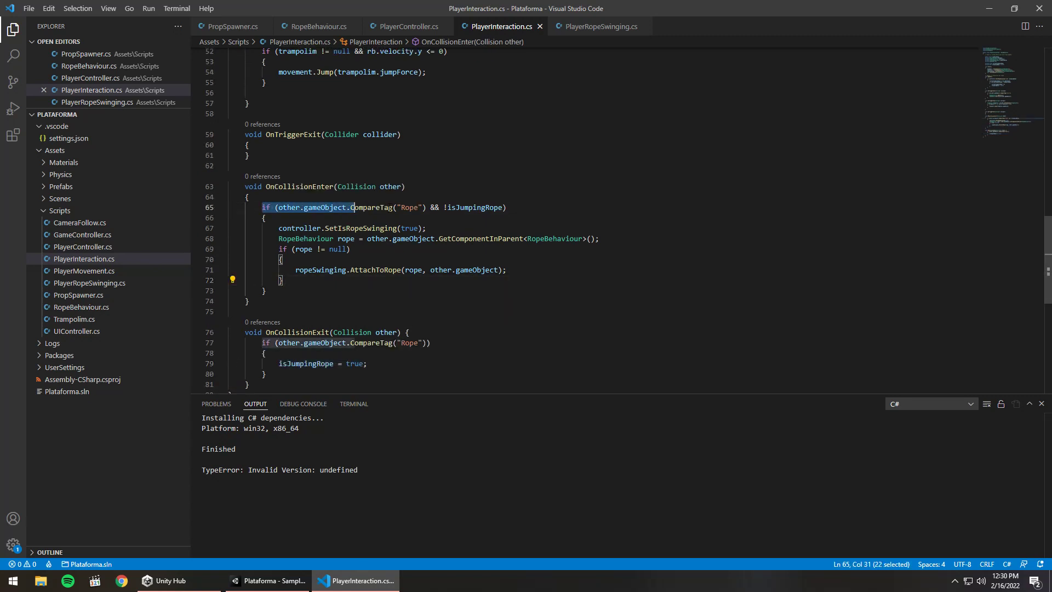
drag(261, 207, 507, 207)
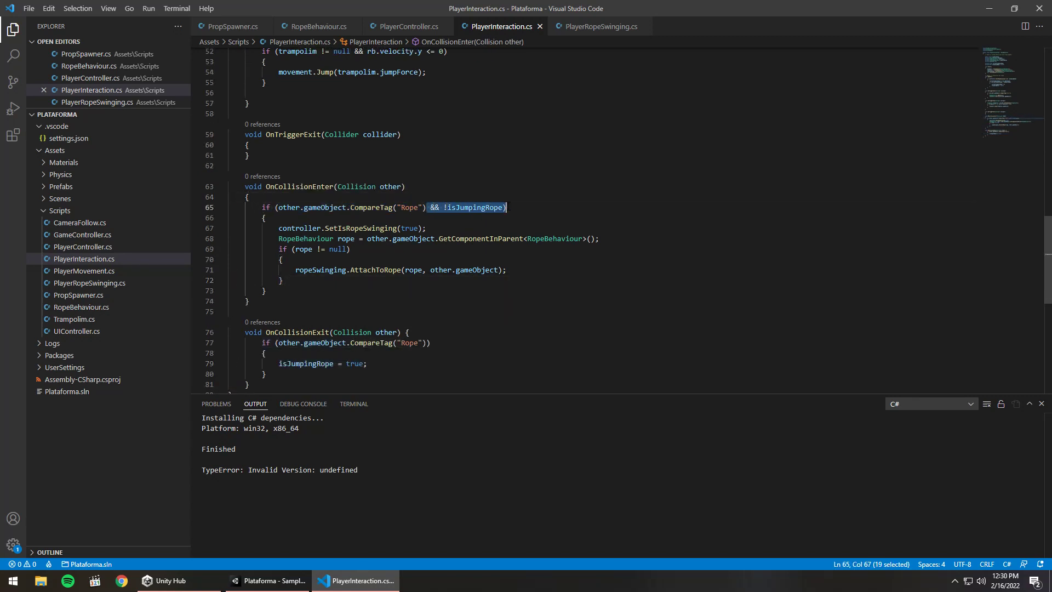
drag(267, 229, 339, 279)
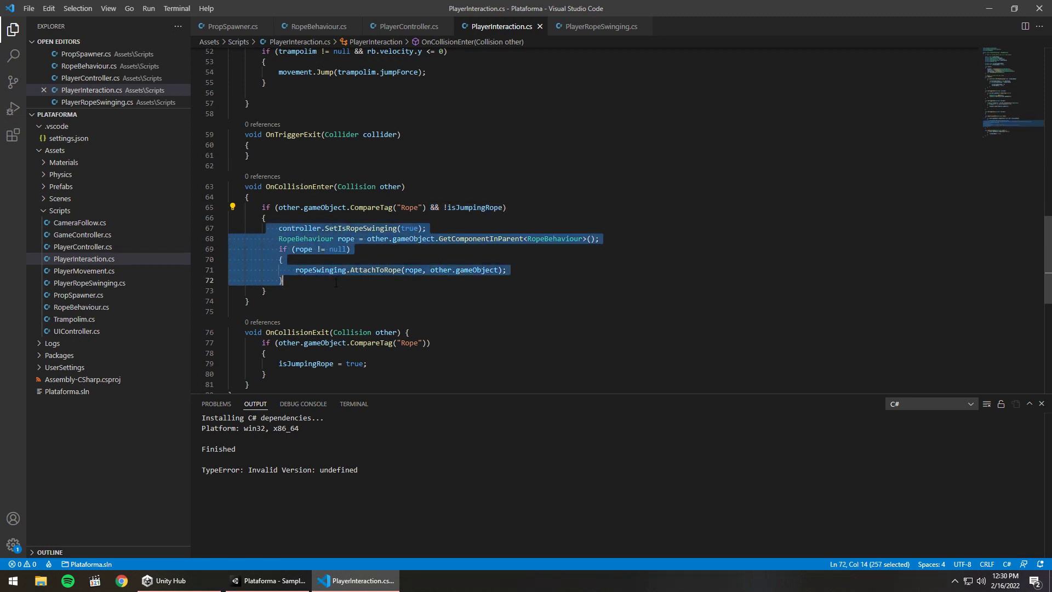
click(426, 260)
click(466, 208)
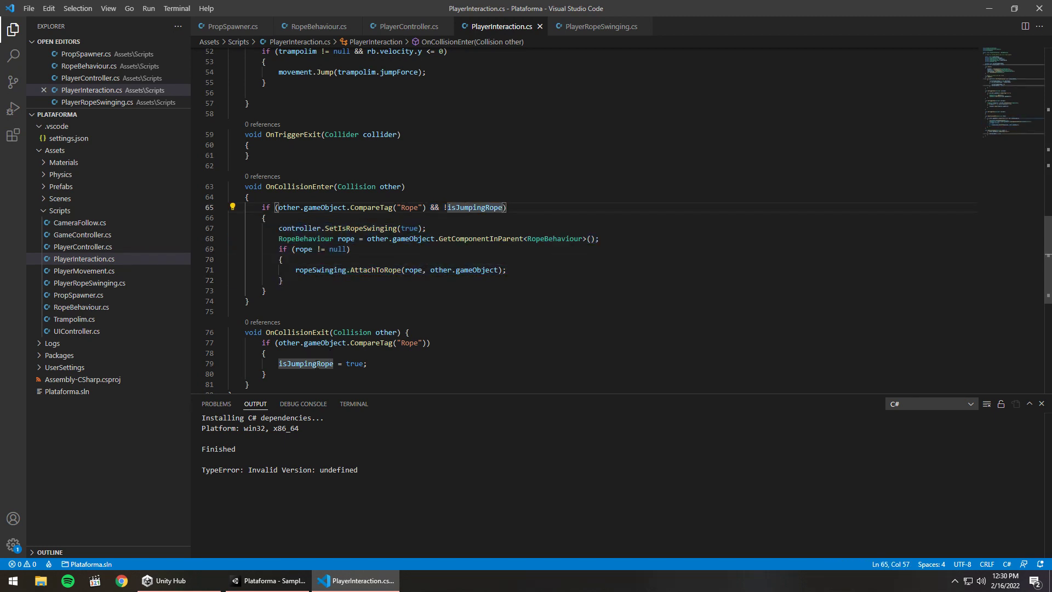
drag(439, 208, 502, 207)
Step: Inspect the rope exit timer lines in Update(), then return to the Unity editor
scroll(384, 261, up, 2)
scroll(394, 265, up, 2)
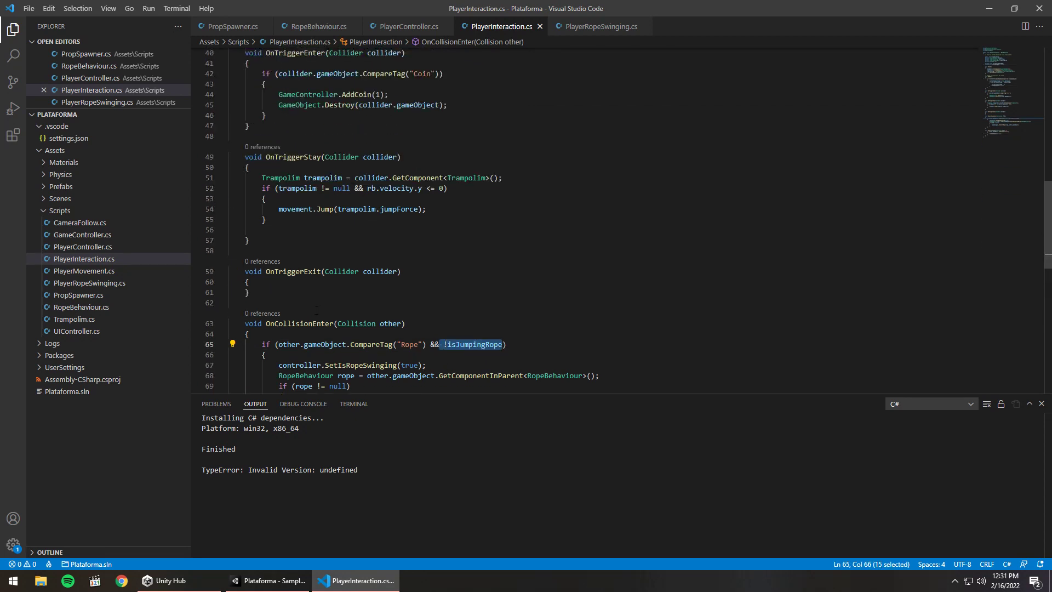
scroll(417, 272, down, 2)
scroll(461, 284, up, 4)
scroll(411, 263, up, 5)
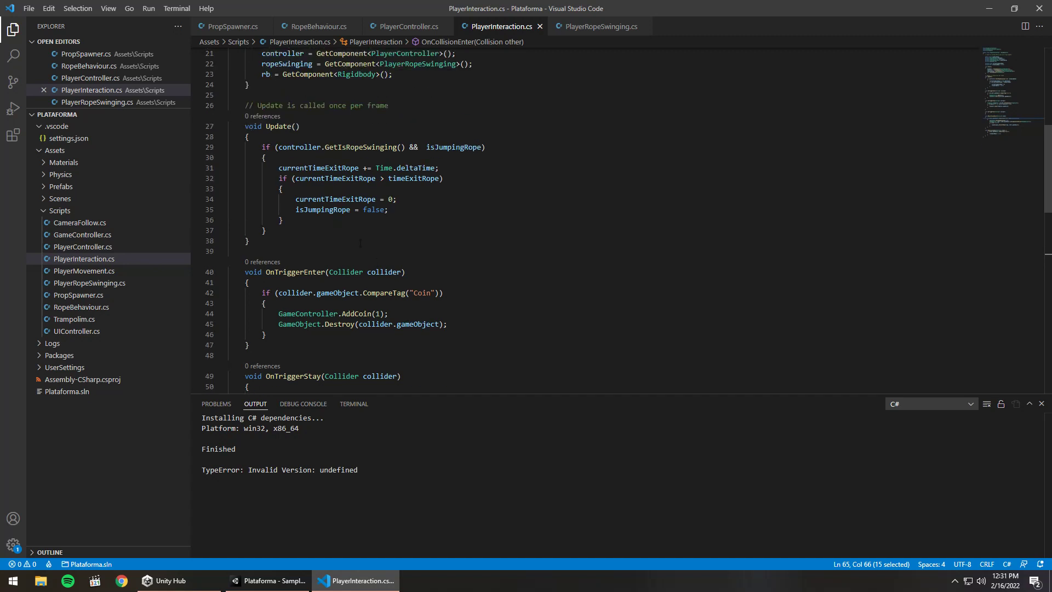
drag(277, 168, 437, 168)
click(451, 168)
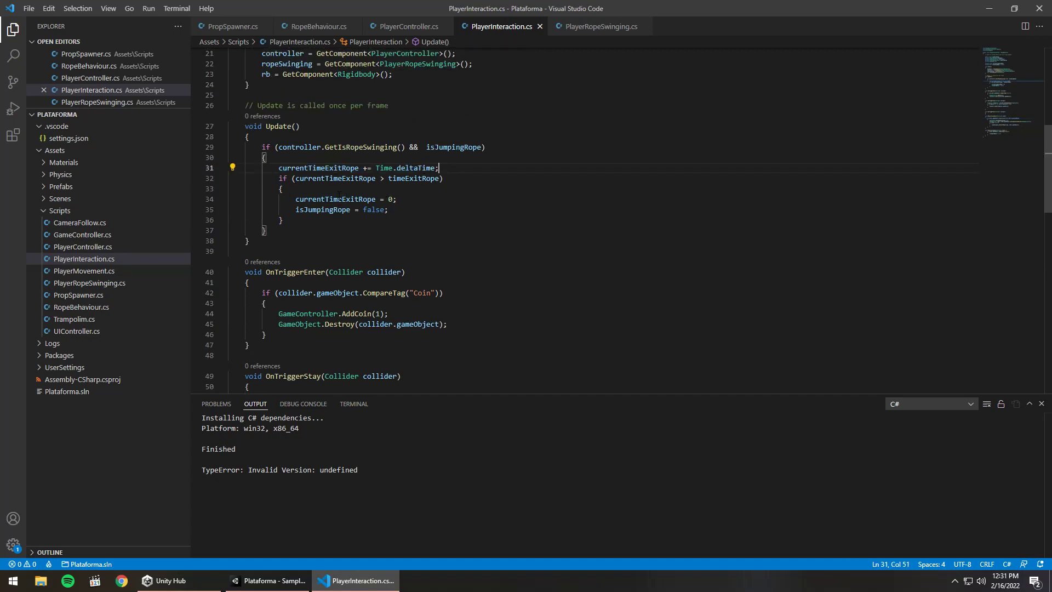
drag(449, 178, 414, 178)
click(391, 202)
click(269, 580)
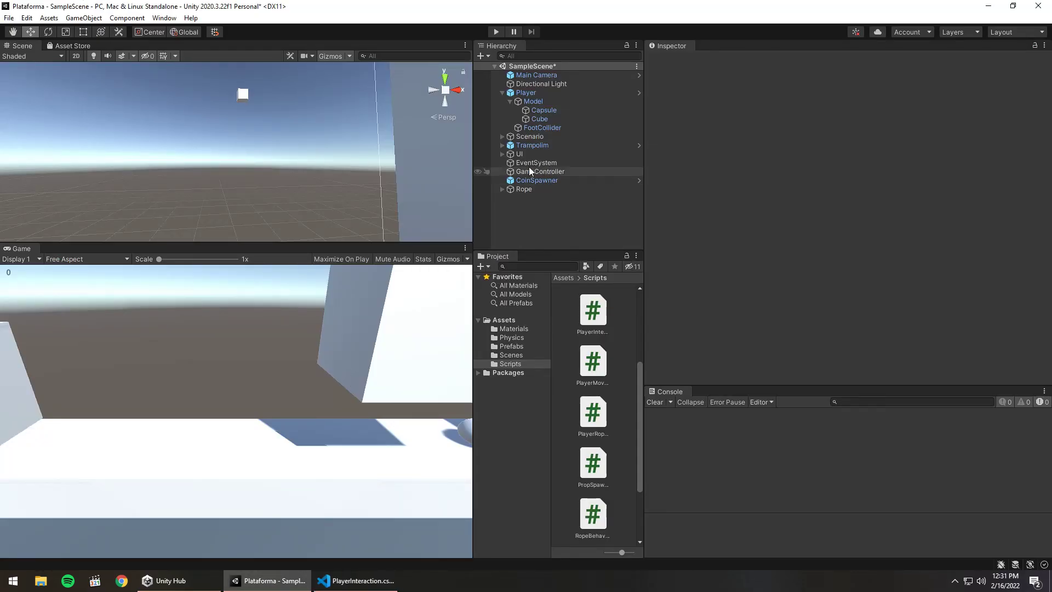
Step: Set the Player's Time Exit Rope to 2 in the Inspector and start play mode
click(540, 93)
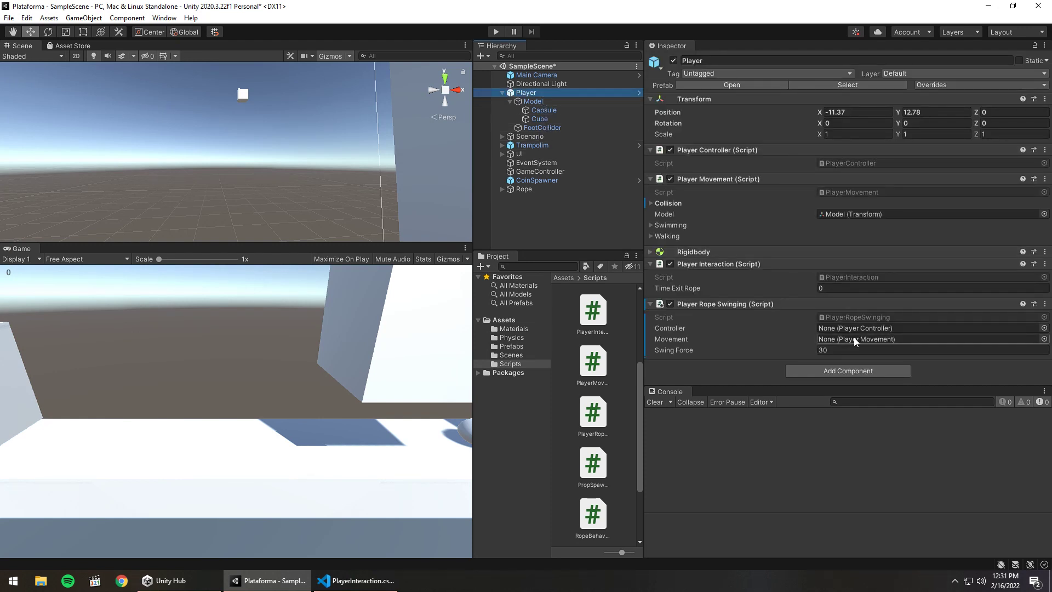
click(844, 289)
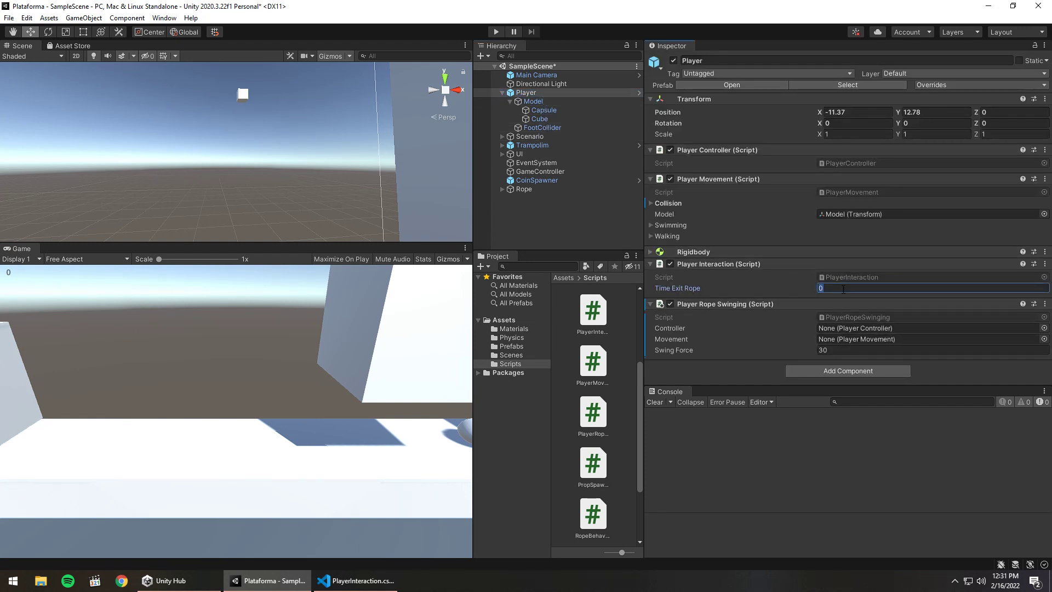
text(2)
click(498, 32)
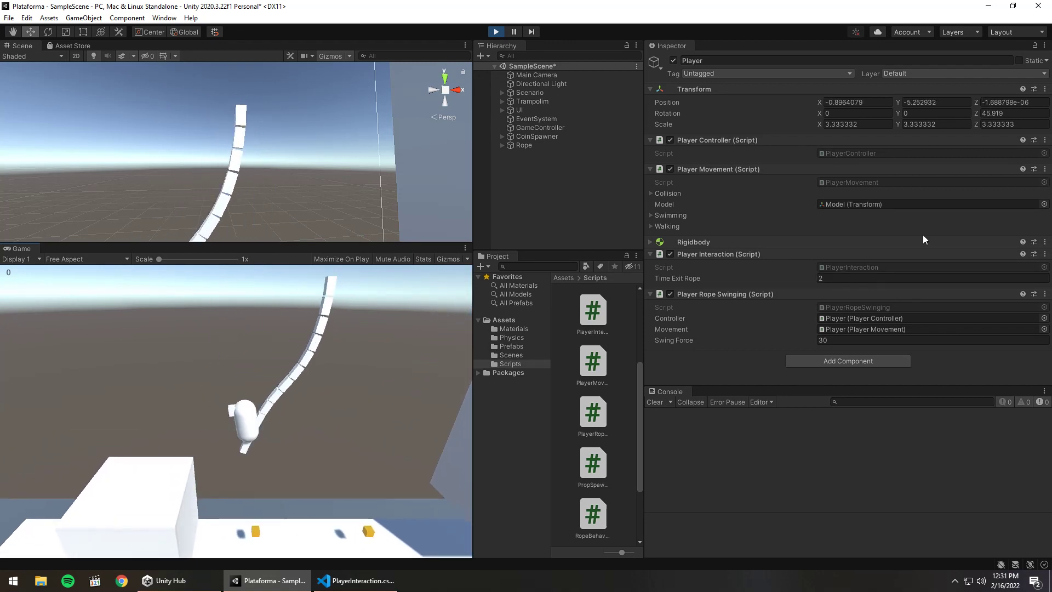
click(1045, 45)
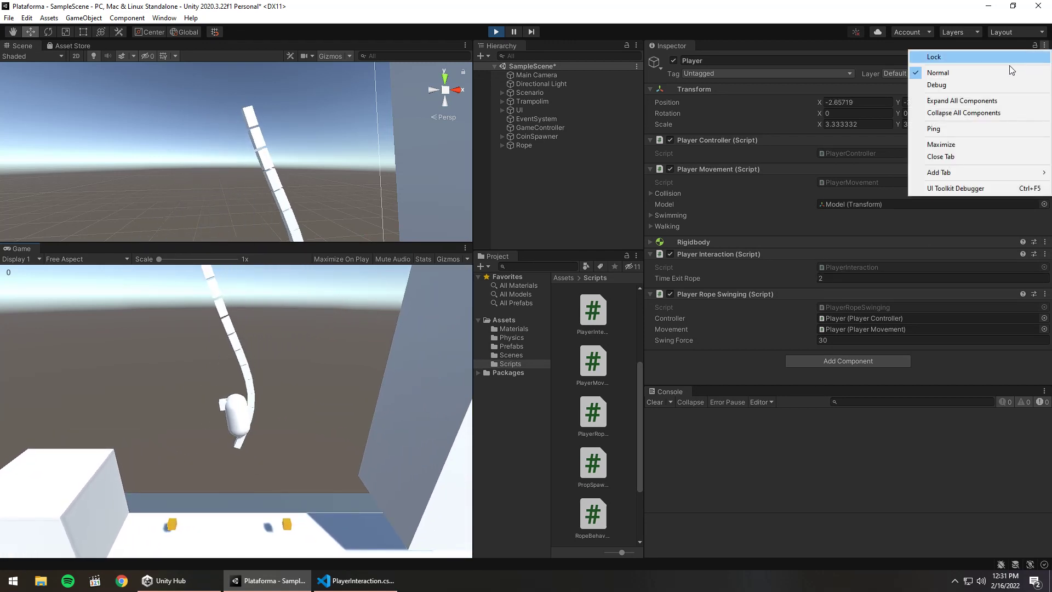
Step: Switch the Inspector to Debug mode, test a jump in the running game, then stop play
click(963, 84)
scroll(919, 286, down, 10)
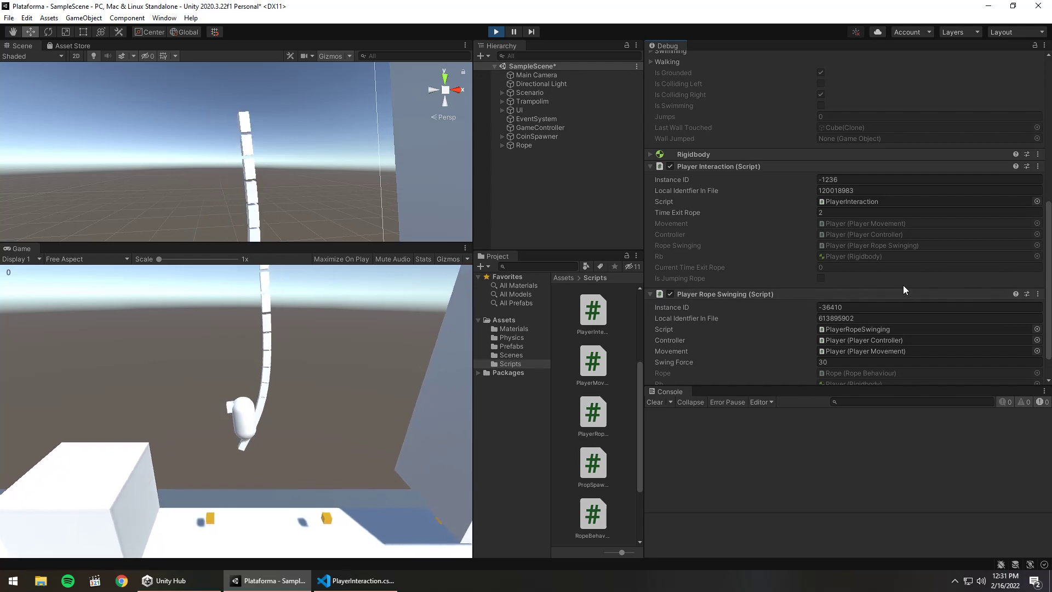
scroll(904, 282, down, 3)
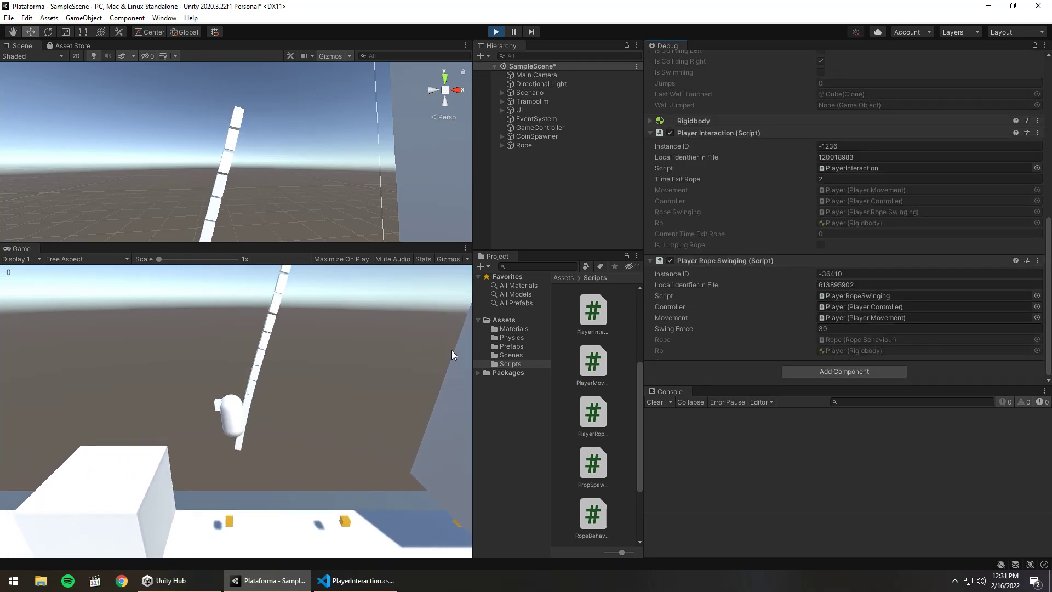
key(space)
key(space)
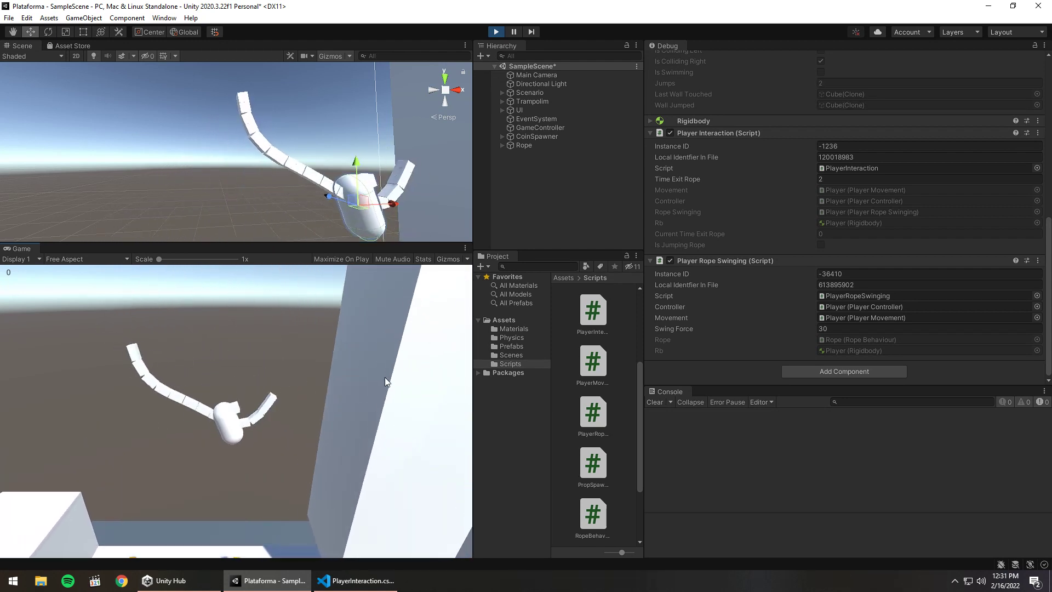
click(497, 32)
Step: Back in VS Code, delete the OnCollisionExit method (lines 76–81) from PlayerInteraction.cs and save
click(357, 580)
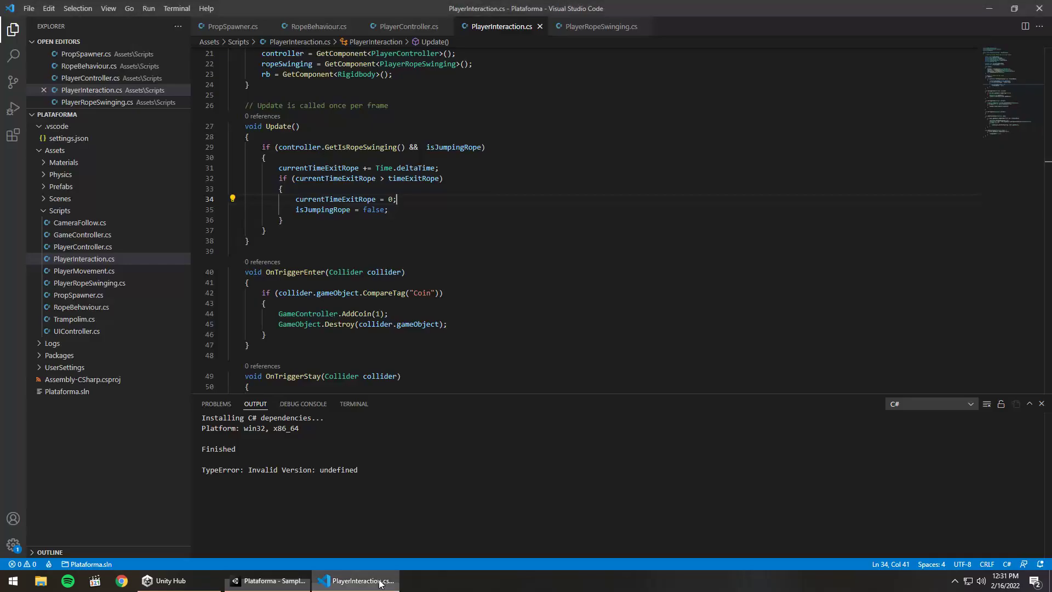
scroll(446, 341, down, 3)
scroll(444, 318, down, 3)
scroll(441, 285, down, 5)
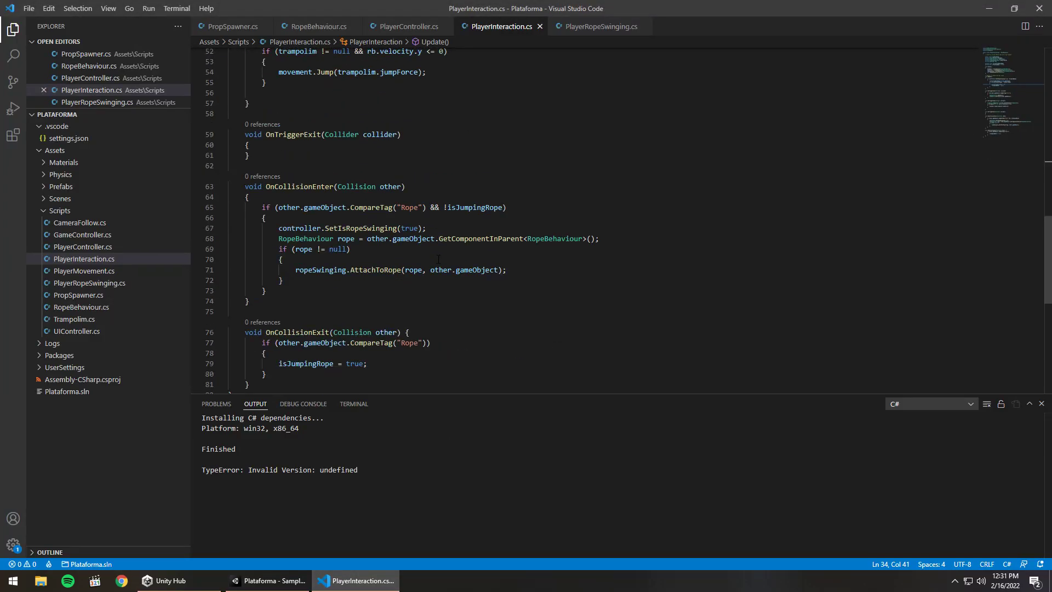
scroll(440, 258, down, 2)
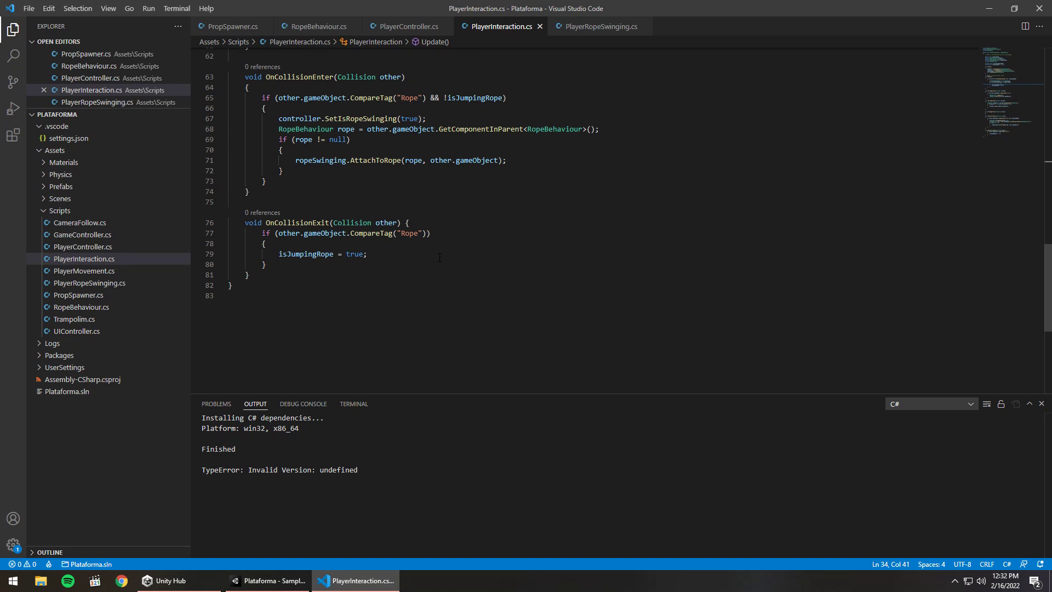
scroll(440, 257, up, 2)
scroll(439, 258, up, 2)
scroll(439, 258, up, 2)
scroll(439, 258, up, 3)
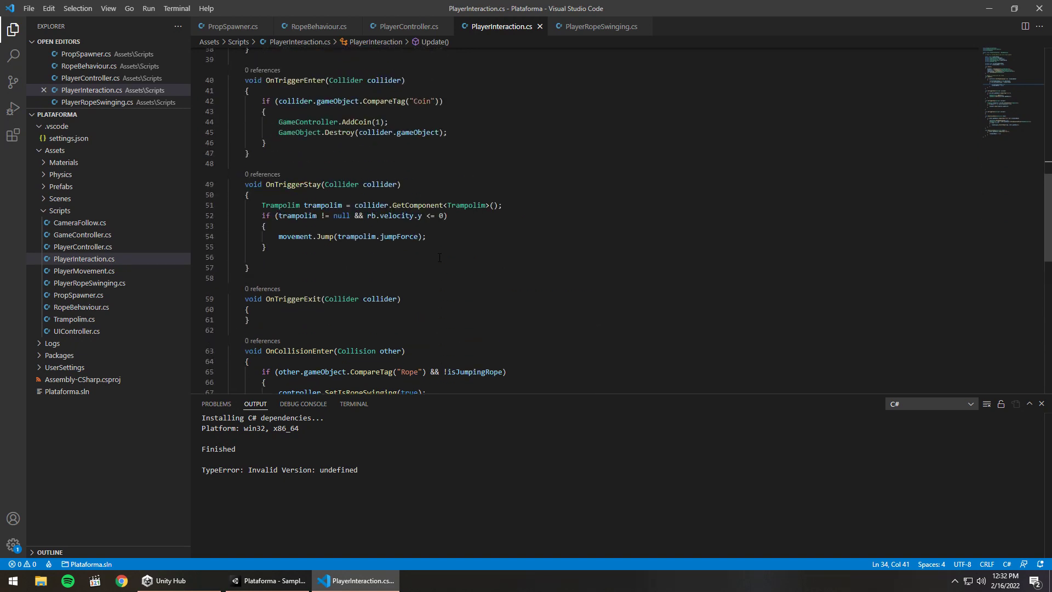
scroll(439, 258, down, 5)
scroll(375, 251, down, 3)
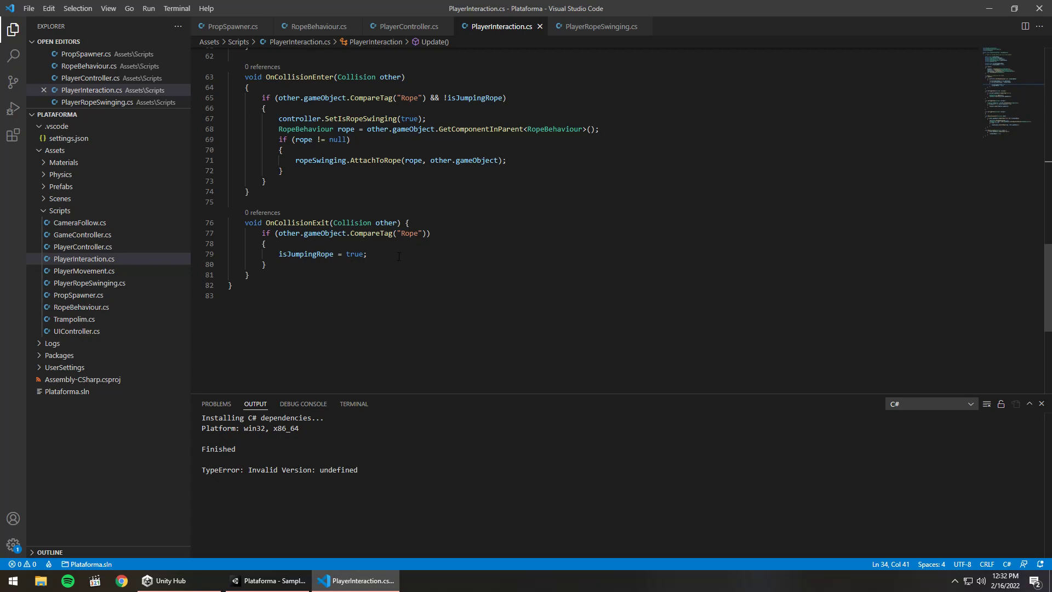
drag(268, 276, 236, 222)
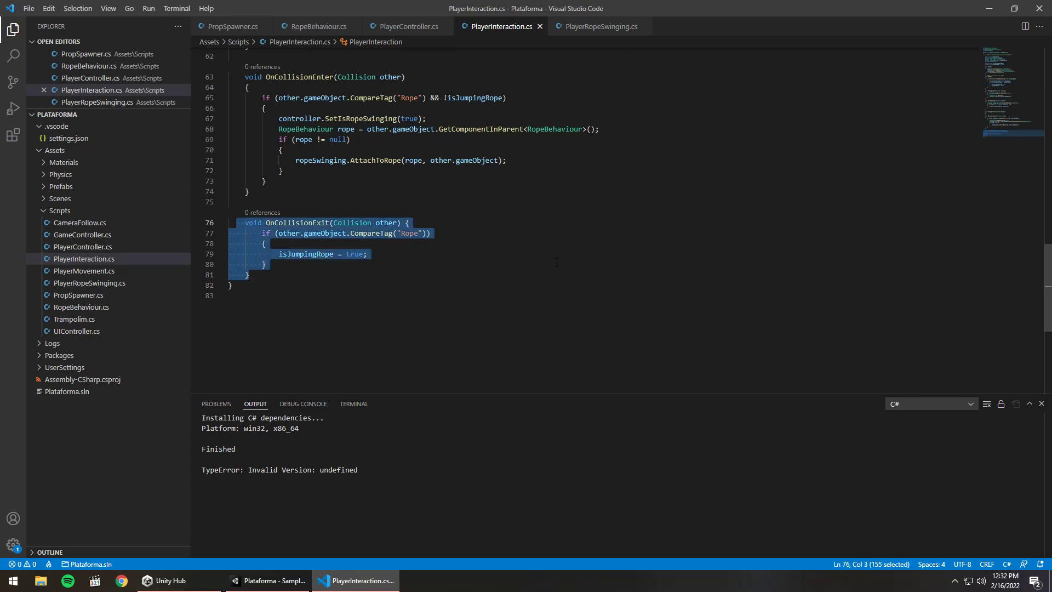
key(BackSpace)
key(BackSpace)
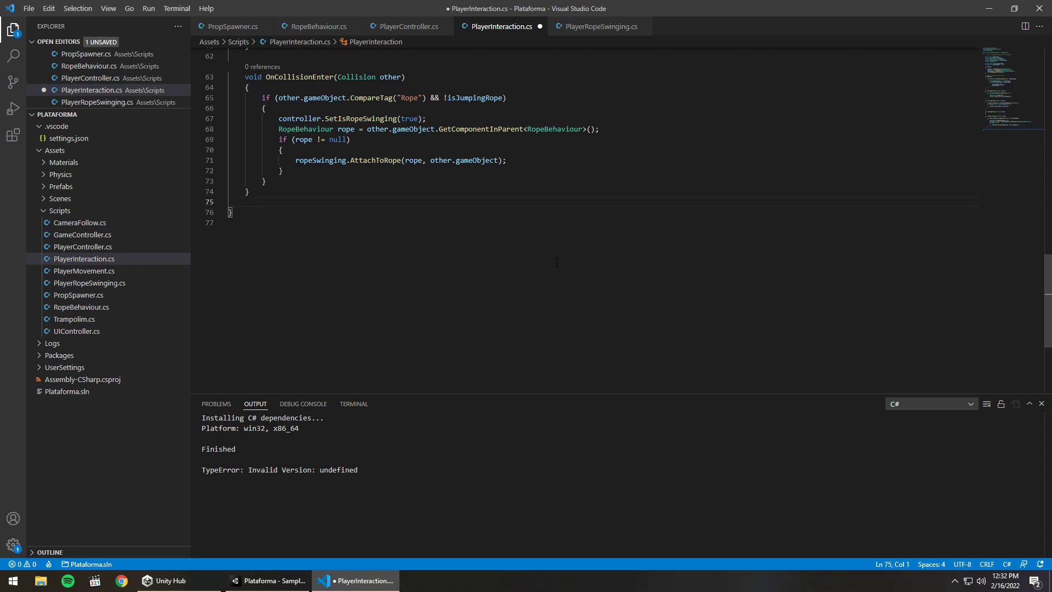
key(ctrl+s)
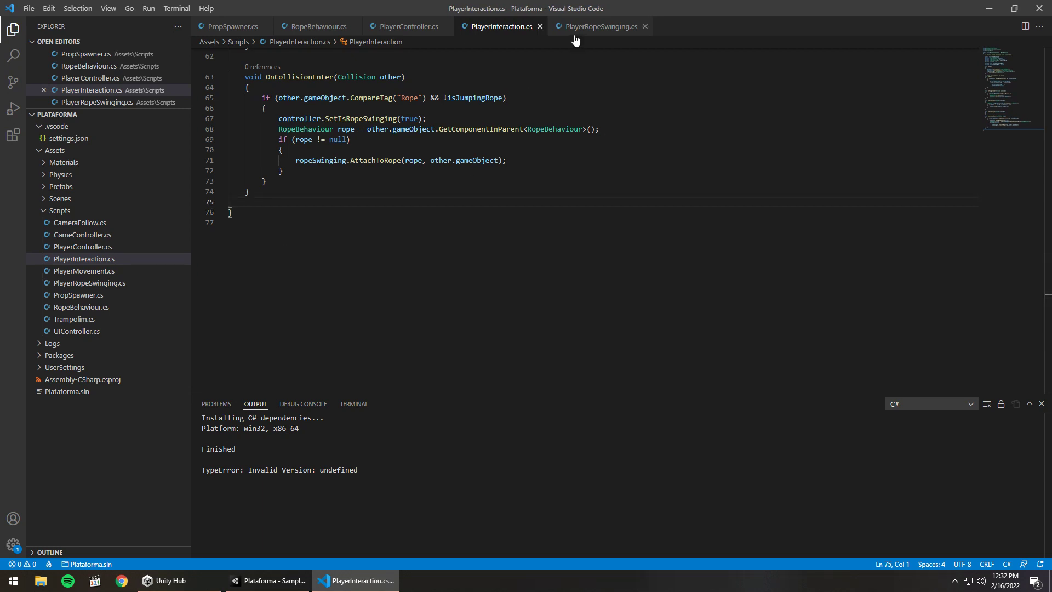
Step: Add the field 'public PlayerInteraction interaction;' below the movement field in PlayerRopeSwinging.cs
click(576, 33)
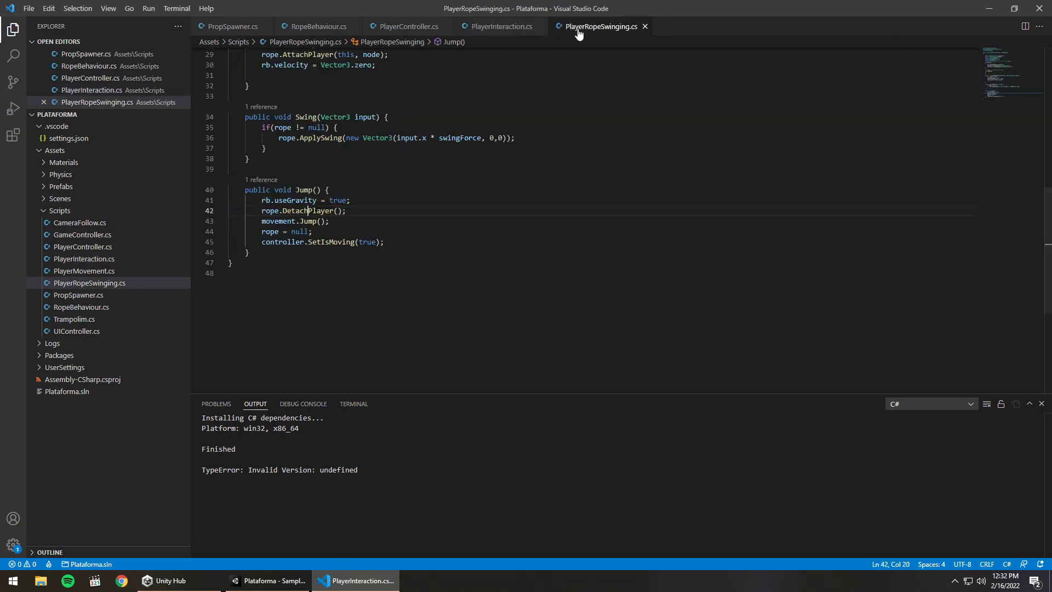
click(390, 242)
scroll(436, 196, up, 5)
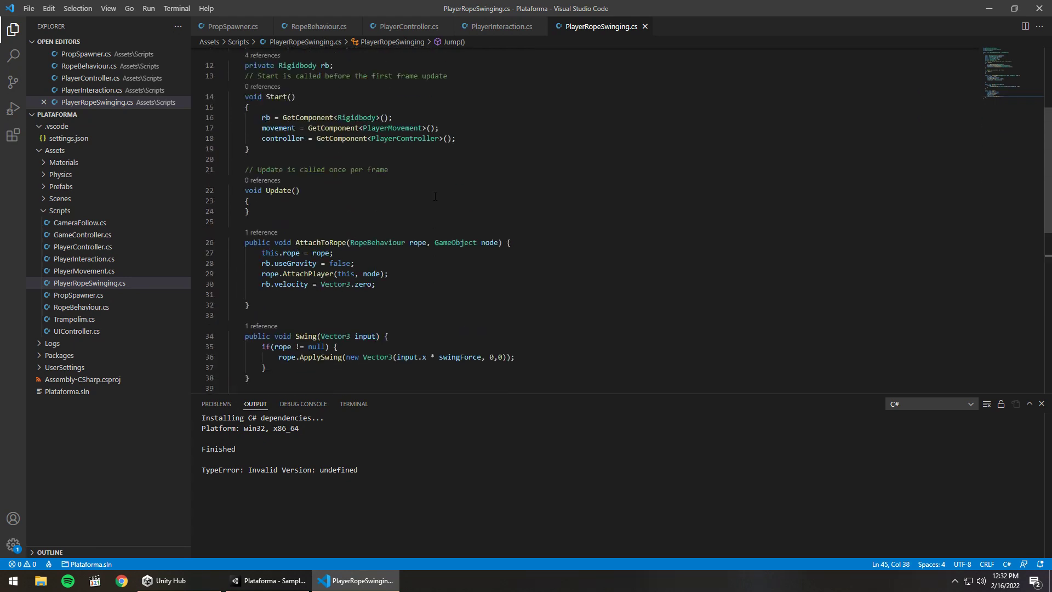
scroll(435, 196, up, 2)
scroll(435, 197, up, 2)
scroll(435, 196, up, 1)
click(395, 167)
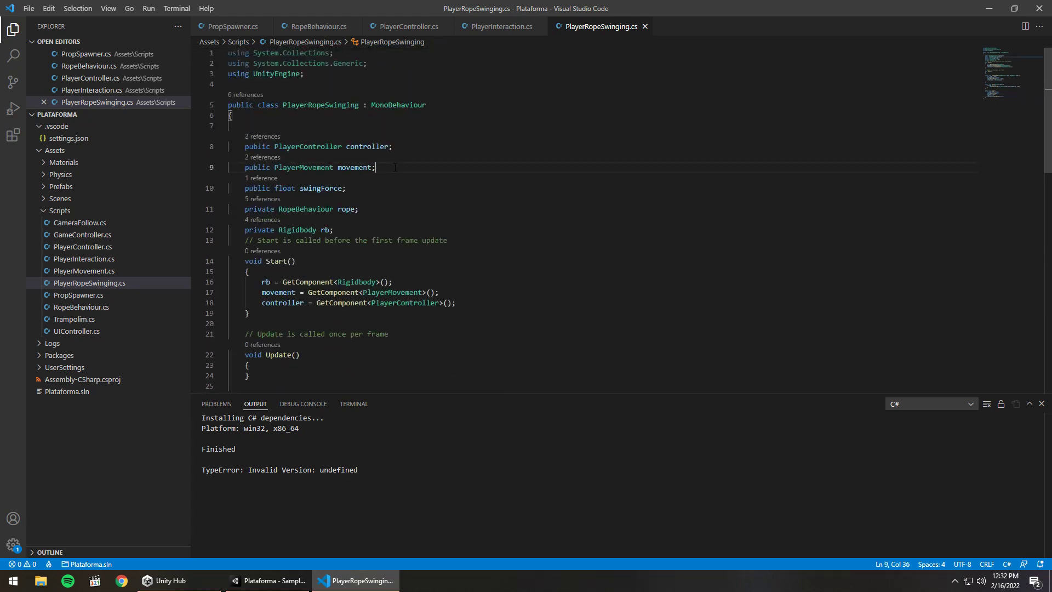
key(Return)
text(public P)
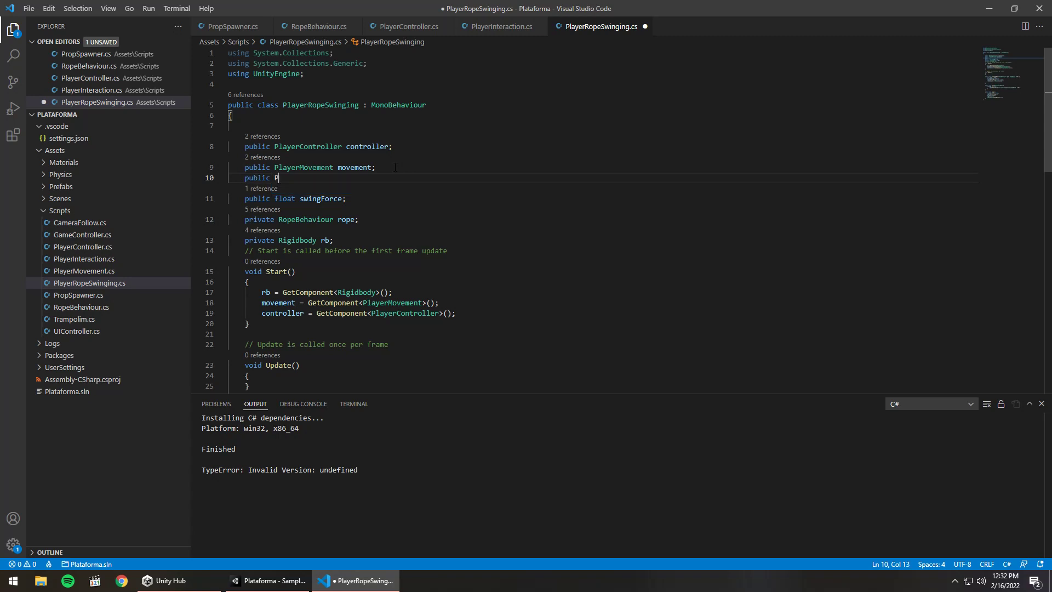
text(layerI)
key(Tab)
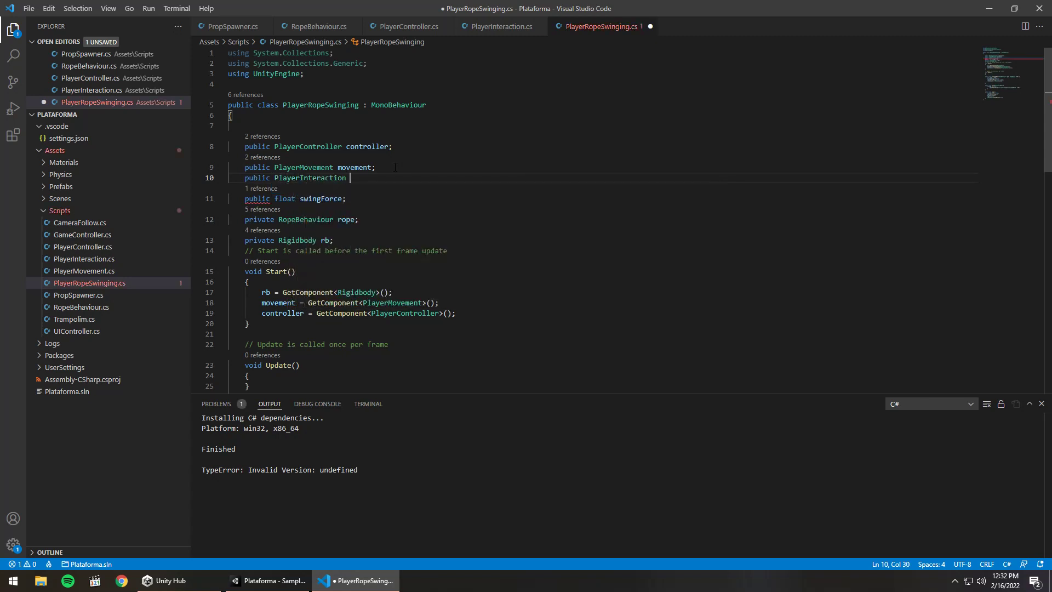
text(inter)
key(Tab)
text(;)
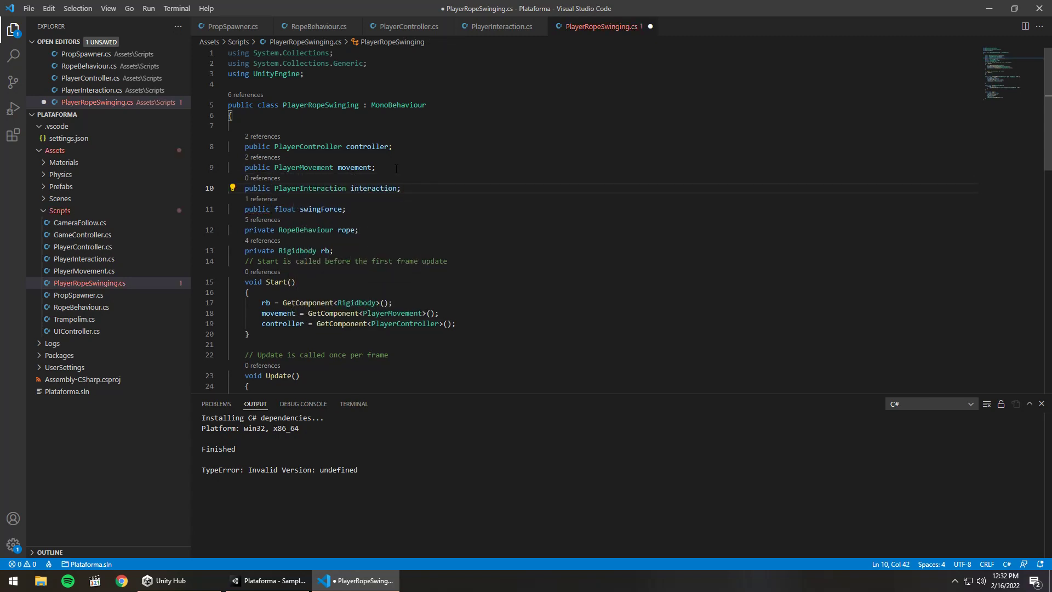
Step: Add 'interaction = GetComponent<PlayerInteraction>();' in Start() by duplicating the controller line, and save
click(467, 321)
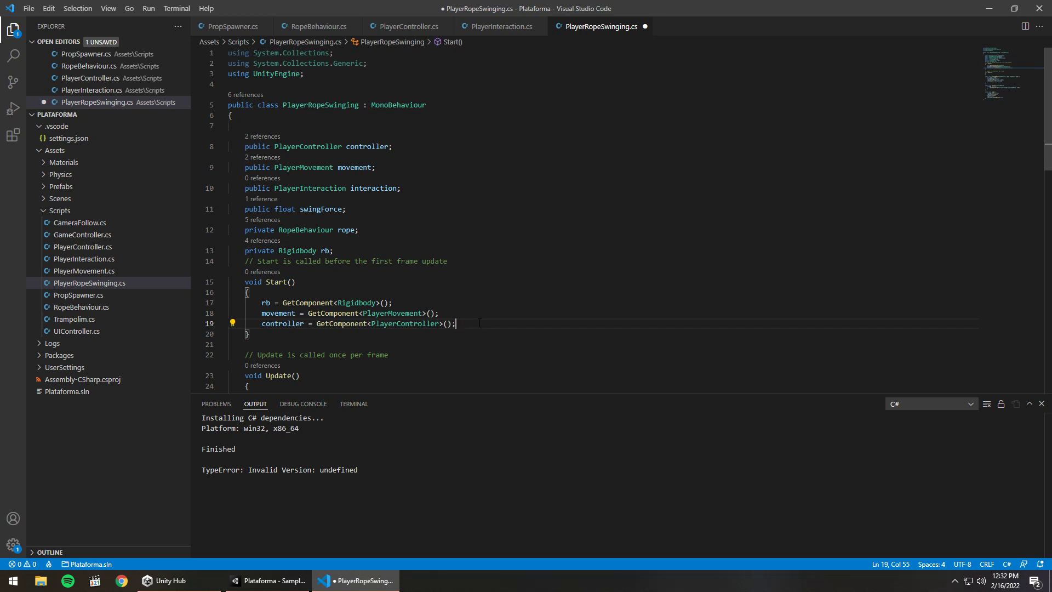
key(shift+alt+Down)
double_click(291, 333)
text(inte = GetComponent<PlayerController>();)
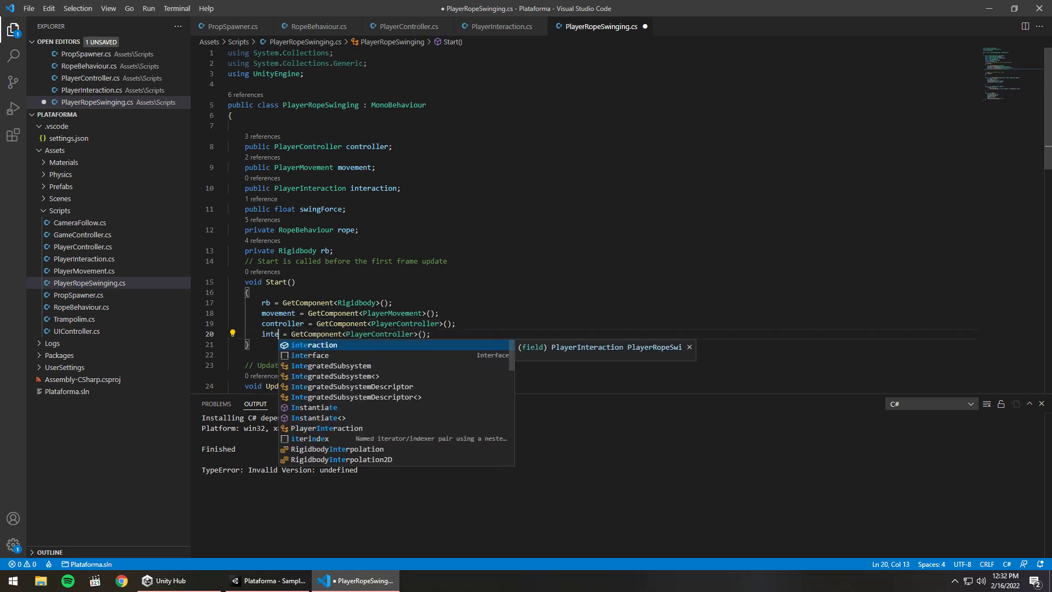
key(Tab)
double_click(379, 336)
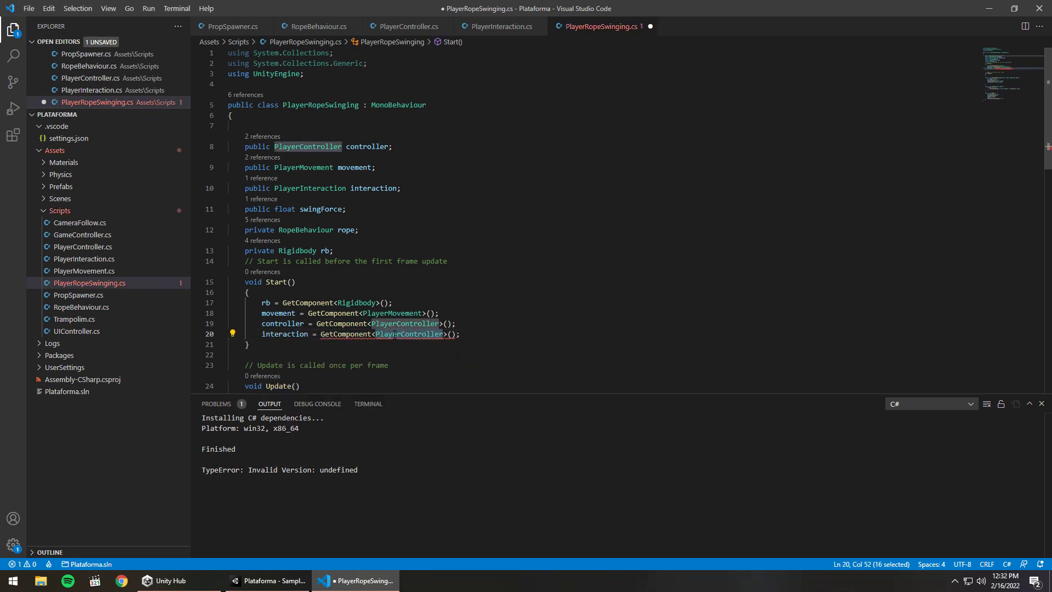
text(Player)
key(Down)
key(Tab)
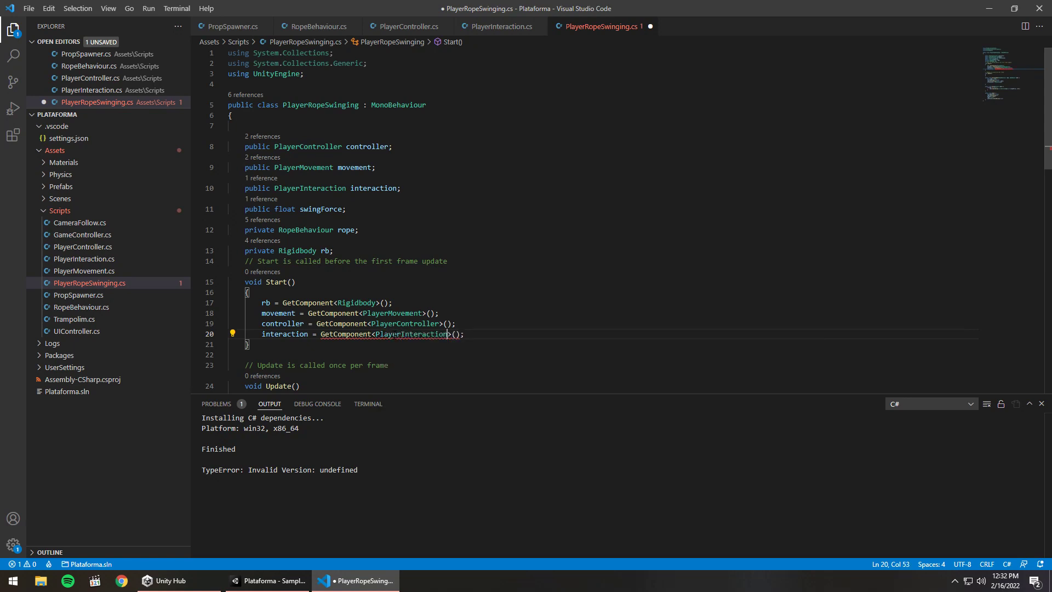
key(ctrl+s)
scroll(484, 318, down, 4)
scroll(485, 319, down, 8)
scroll(484, 310, up, 2)
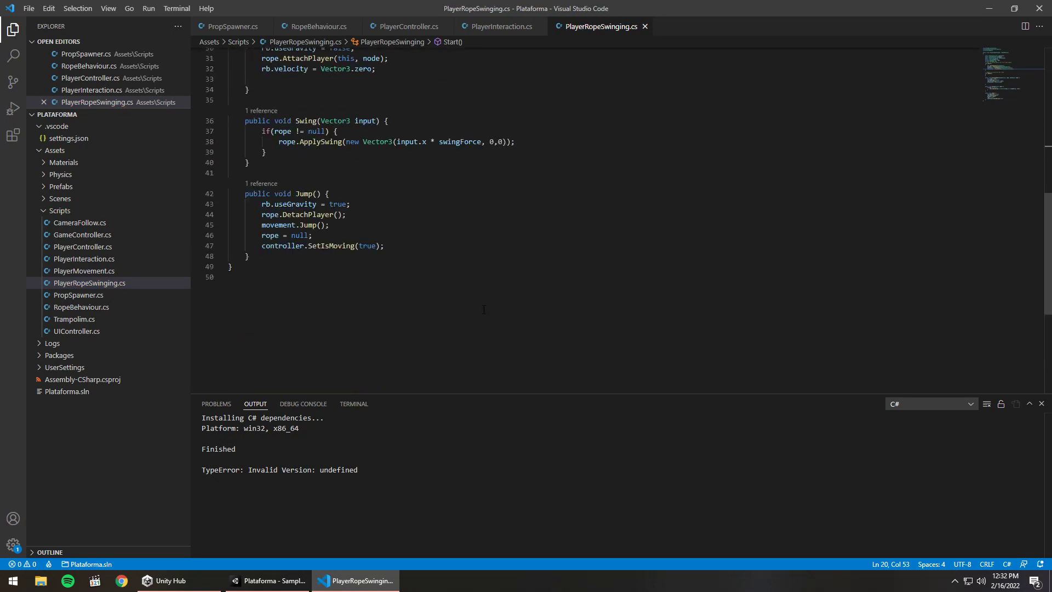
Step: Declare a new public void SetIsJumpingRope() method after OnCollisionEnter in PlayerInteraction.cs
click(491, 28)
scroll(357, 219, up, 5)
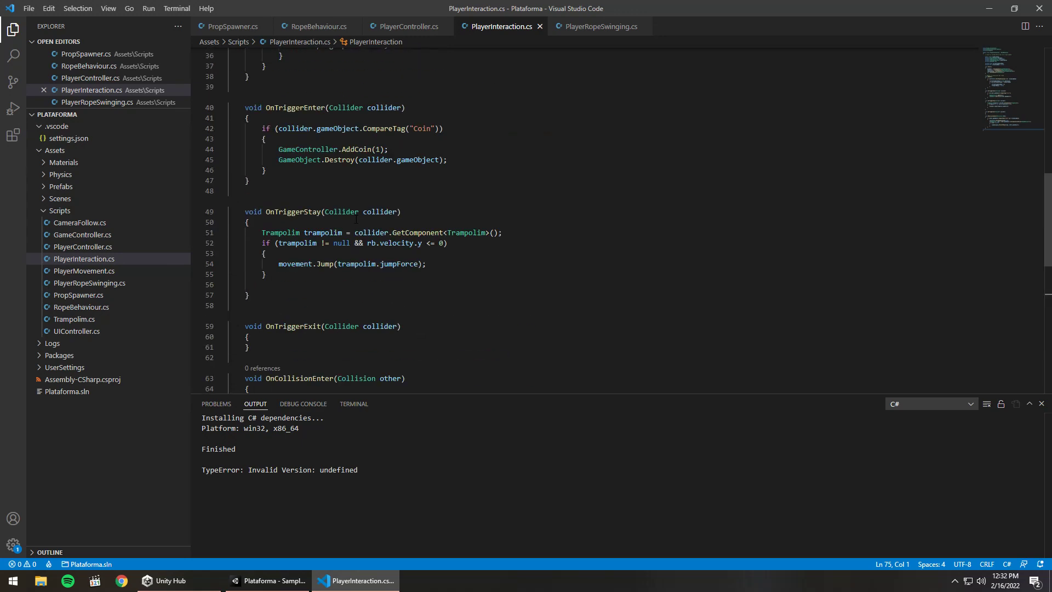
scroll(356, 219, up, 5)
scroll(419, 92, down, 5)
scroll(340, 198, down, 5)
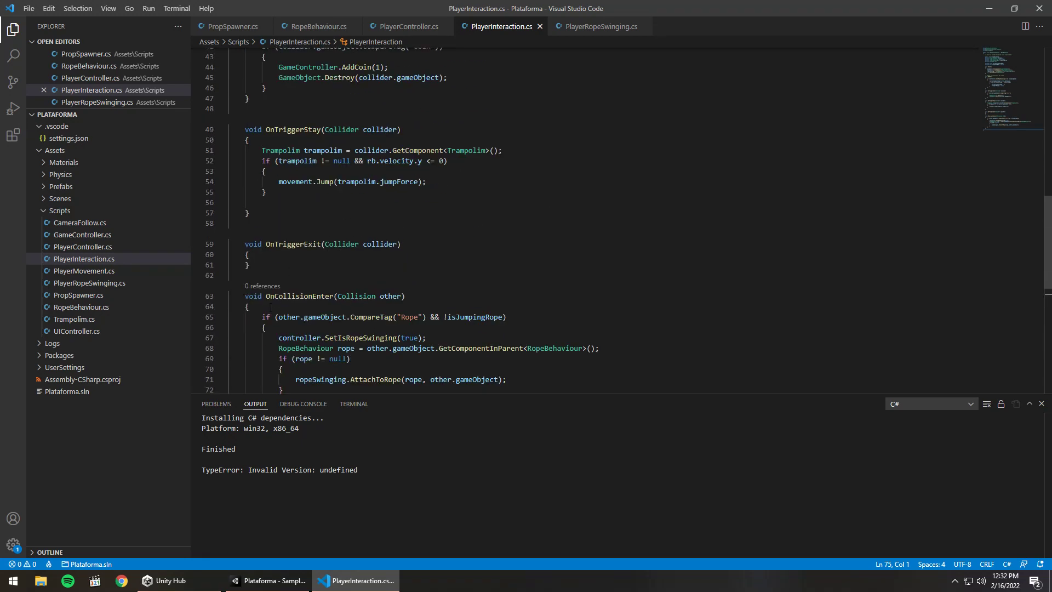
scroll(263, 301, down, 3)
key(Return)
key(Return)
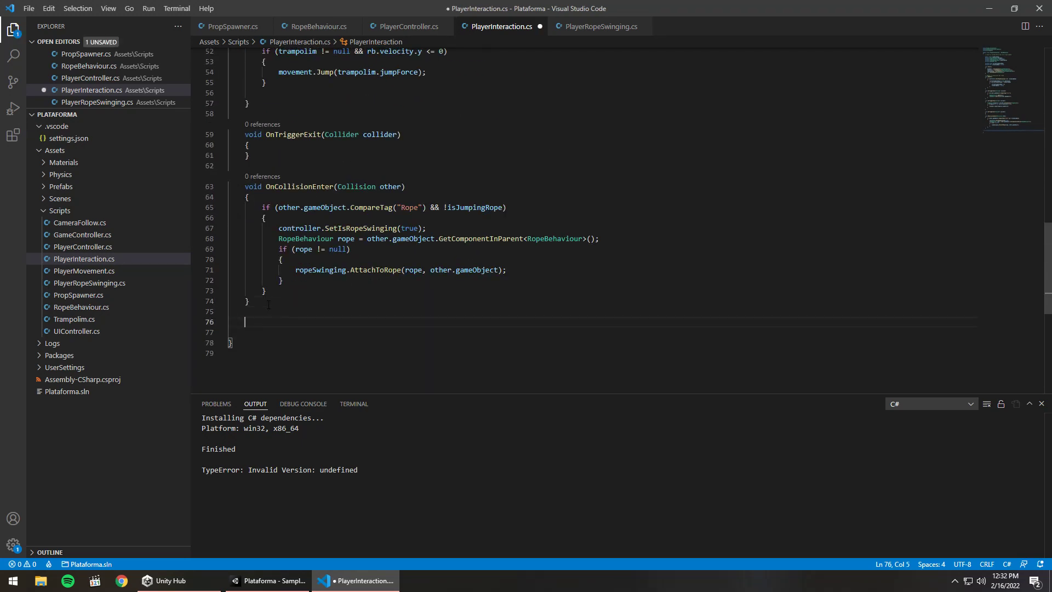
text(public )
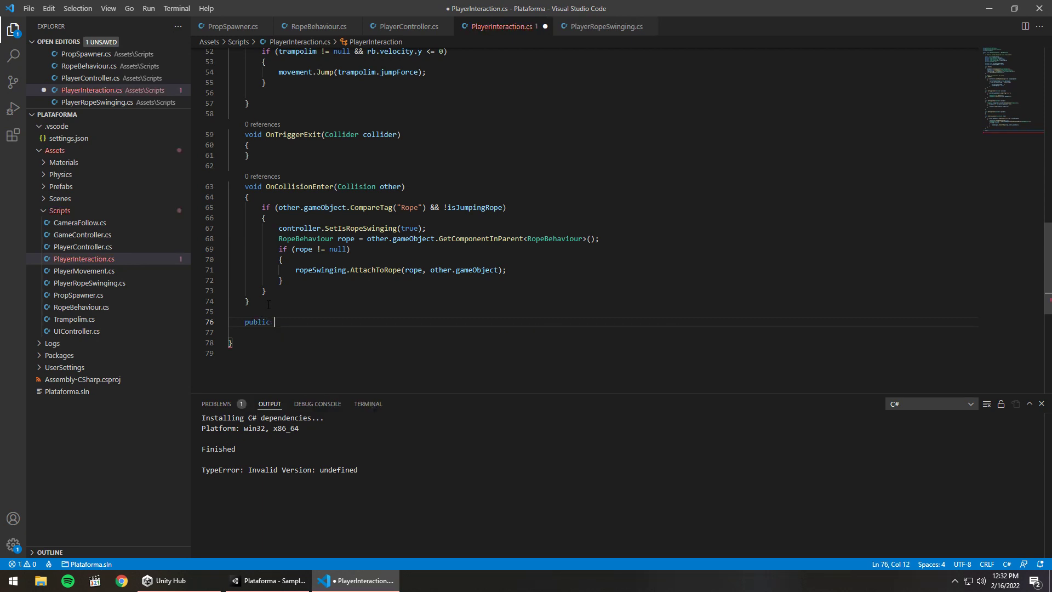
text(void )
text(IsJu)
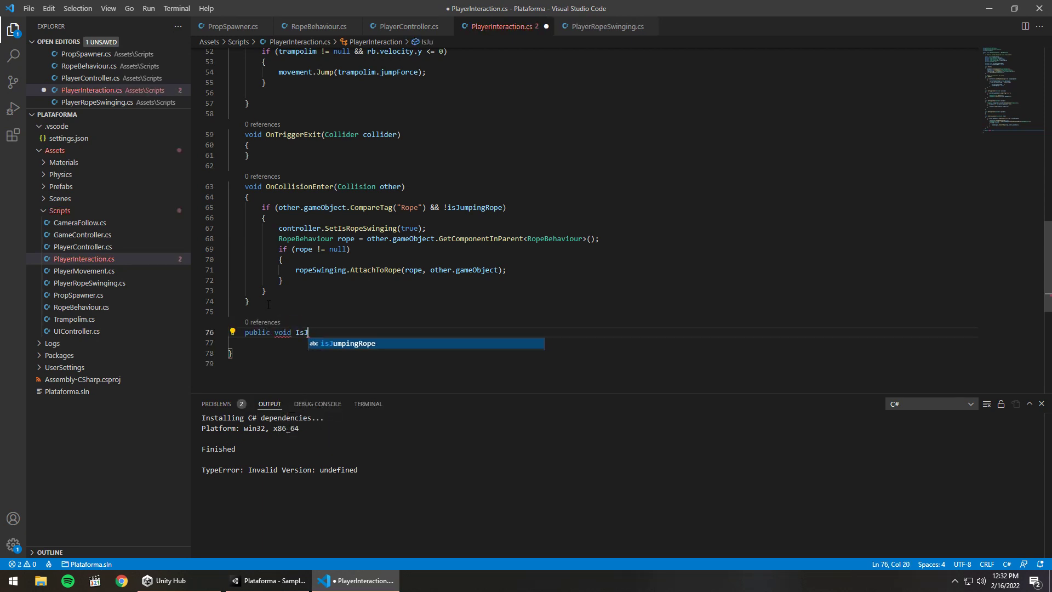
key(BackSpace)
key(BackSpace)
key(BackSpace)
text(Set)
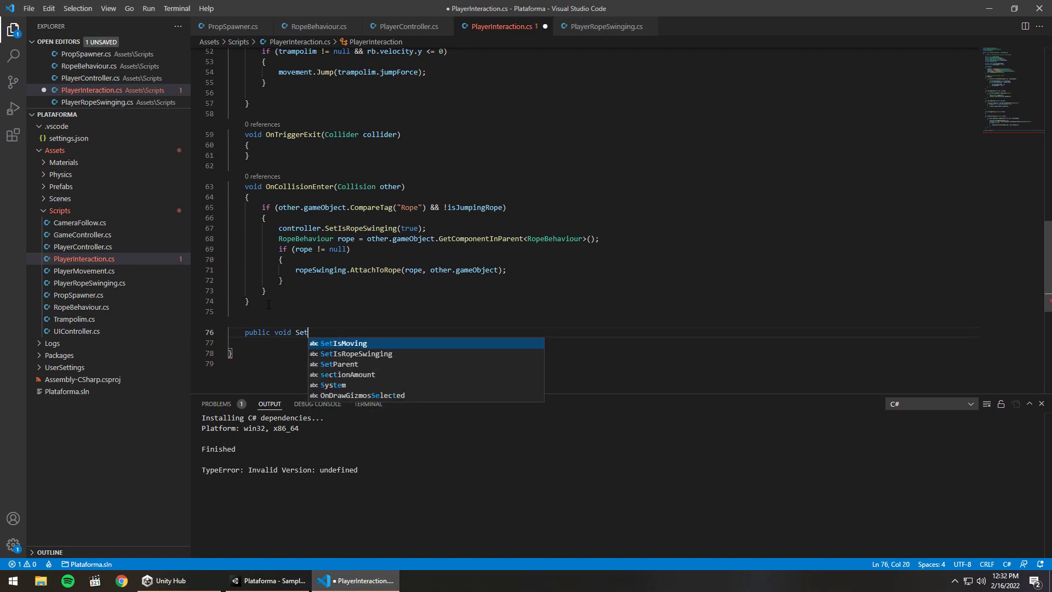
text(IsJumping()
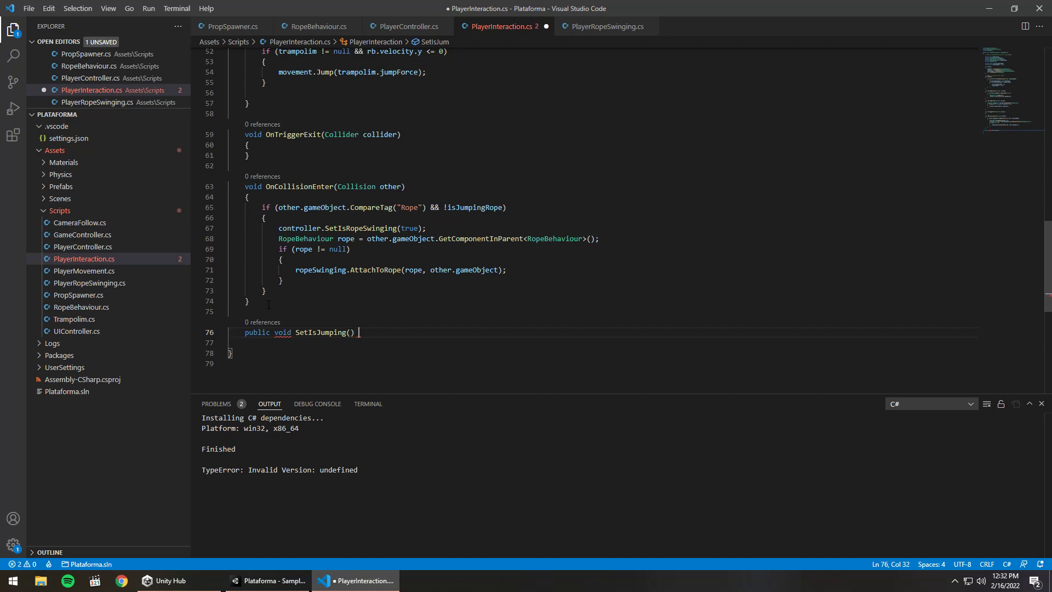
text({)
key(Return)
Step: Fill its body with 'isJumpingRope = true;' and save PlayerInteraction.cs
scroll(273, 302, up, 2)
scroll(321, 285, up, 2)
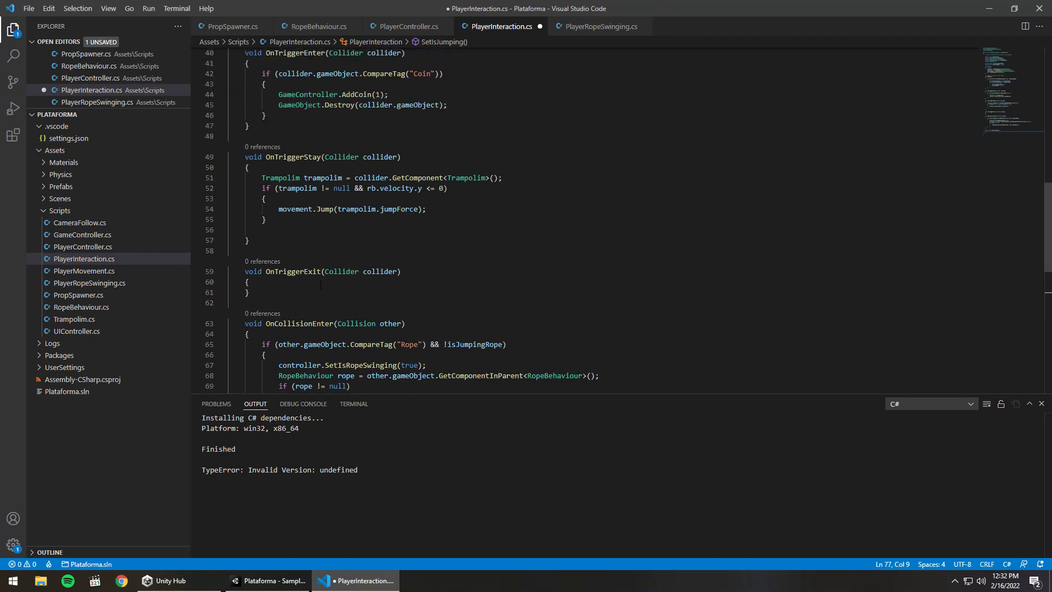
scroll(324, 288, up, 1)
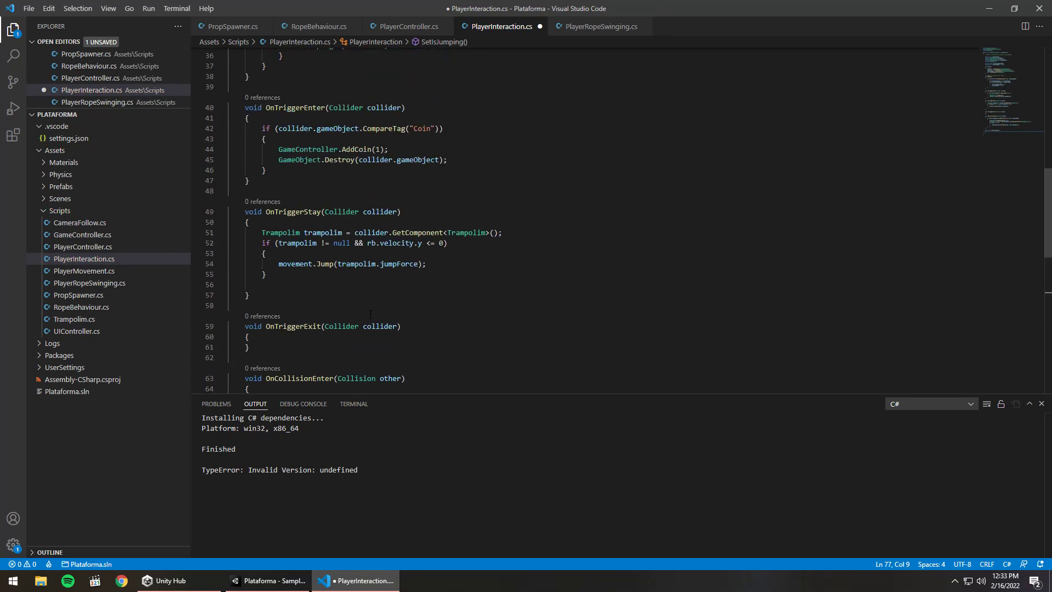
scroll(370, 314, down, 3)
scroll(367, 315, down, 1)
scroll(362, 317, down, 2)
scroll(357, 318, up, 2)
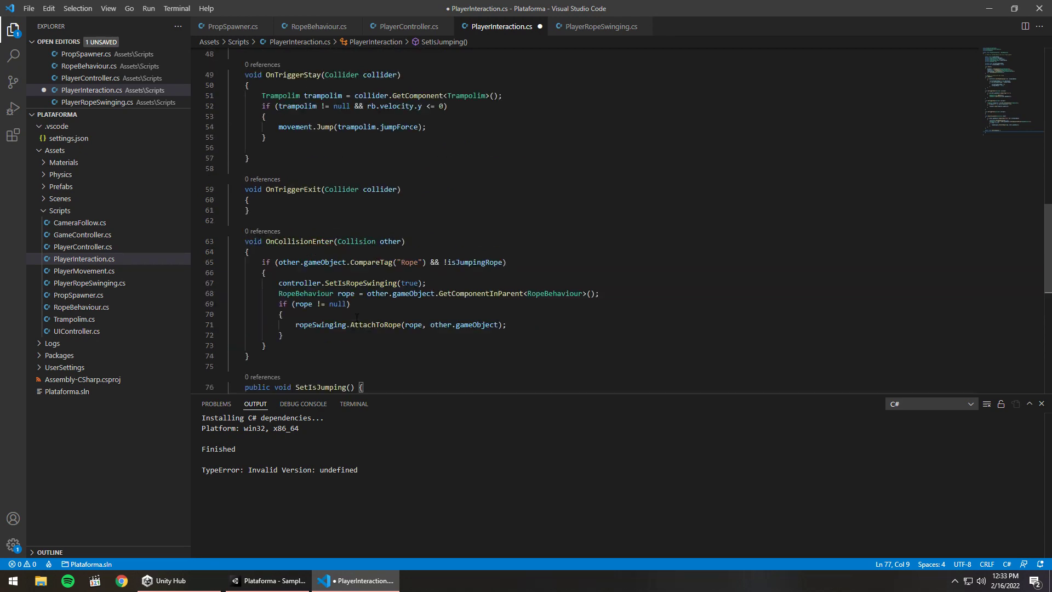
scroll(357, 318, up, 8)
scroll(357, 321, up, 4)
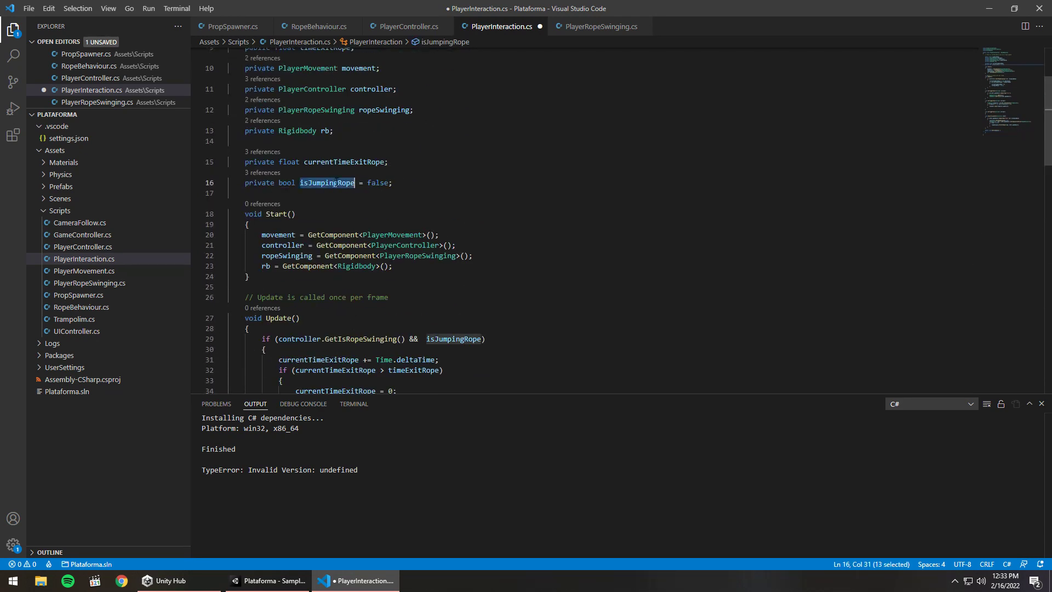
scroll(387, 313, down, 5)
scroll(388, 313, down, 5)
scroll(388, 313, down, 1)
text(i)
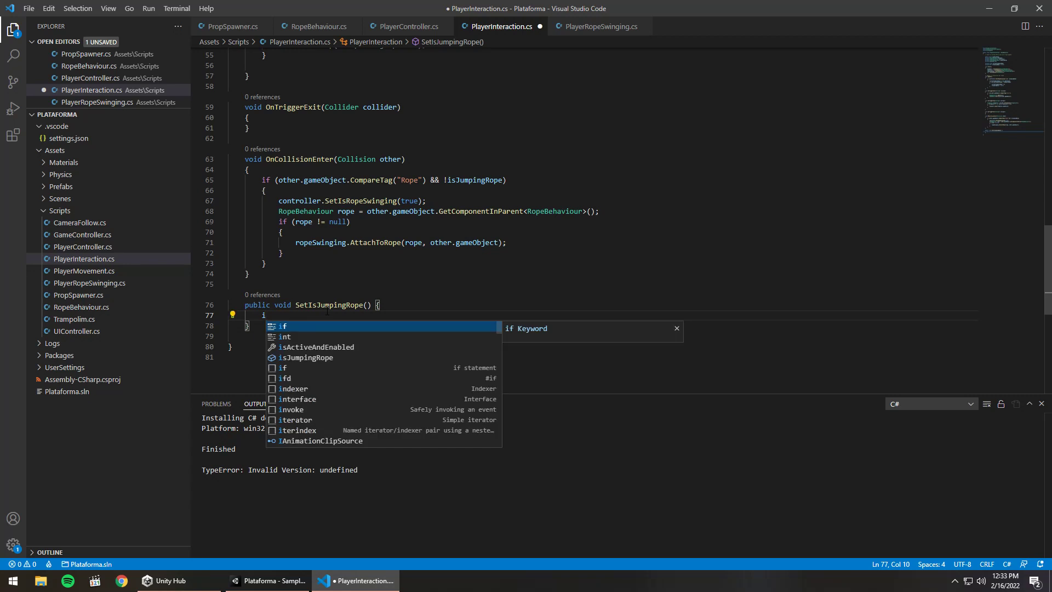
text(sJ)
key(Tab)
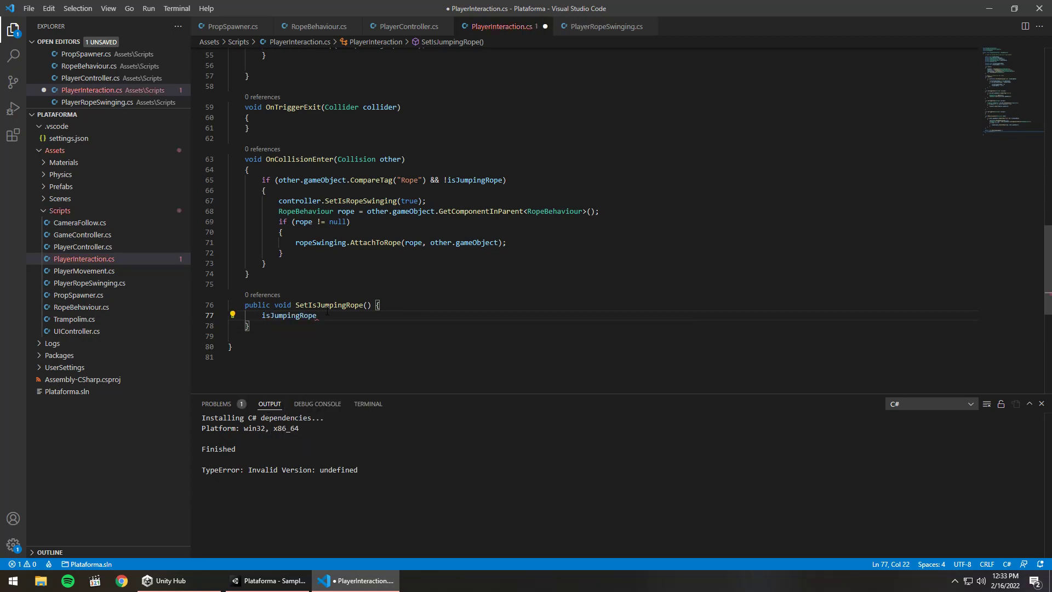
text( = true;)
key(ctrl+s)
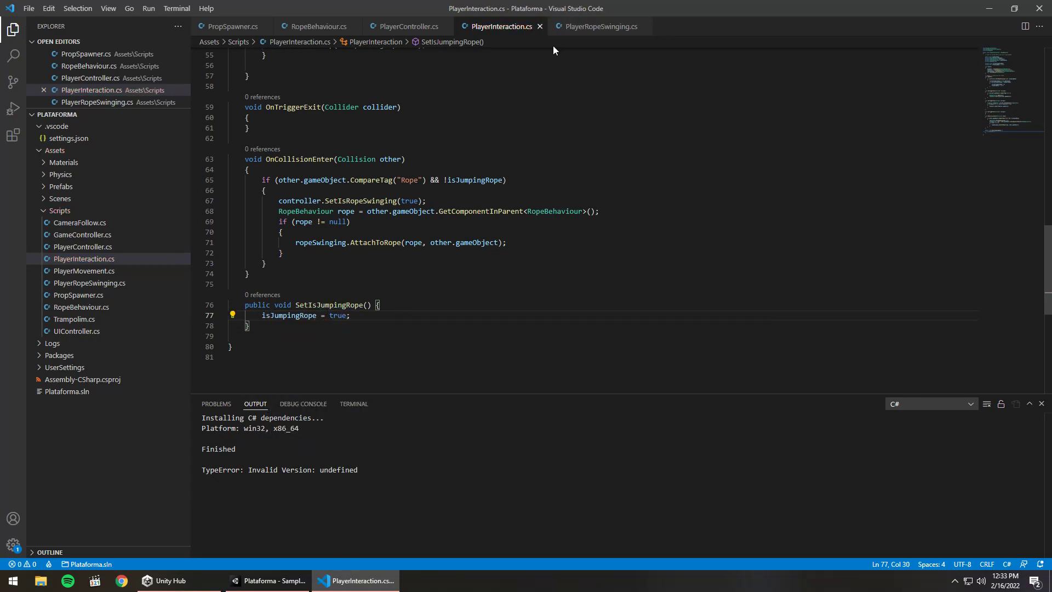
Step: Insert 'interaction.SetIsJumpingRope();' as Jump()'s first line, save, and let Unity recompile
click(598, 28)
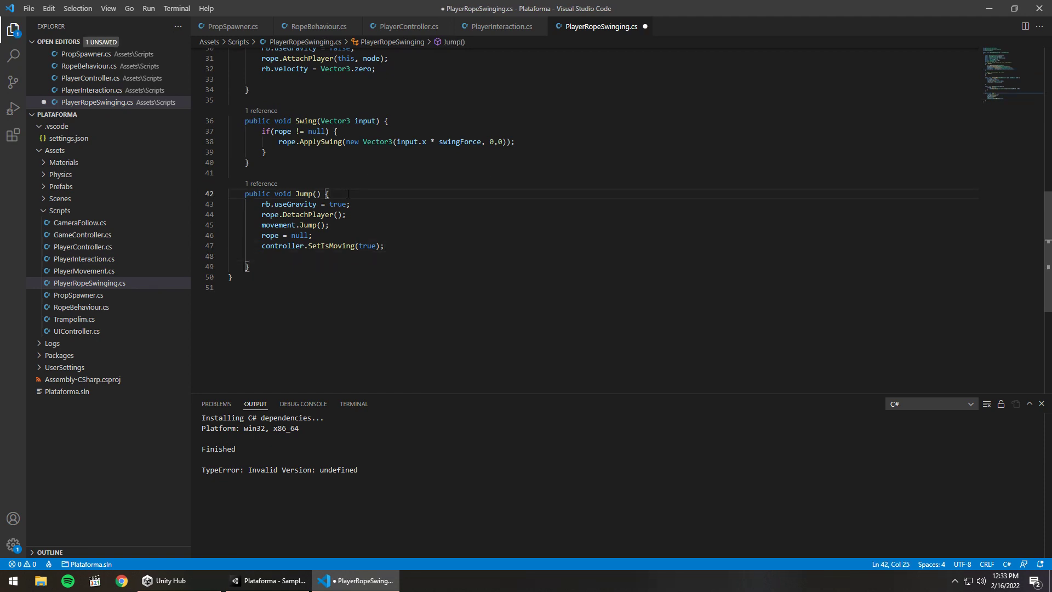
key(Return)
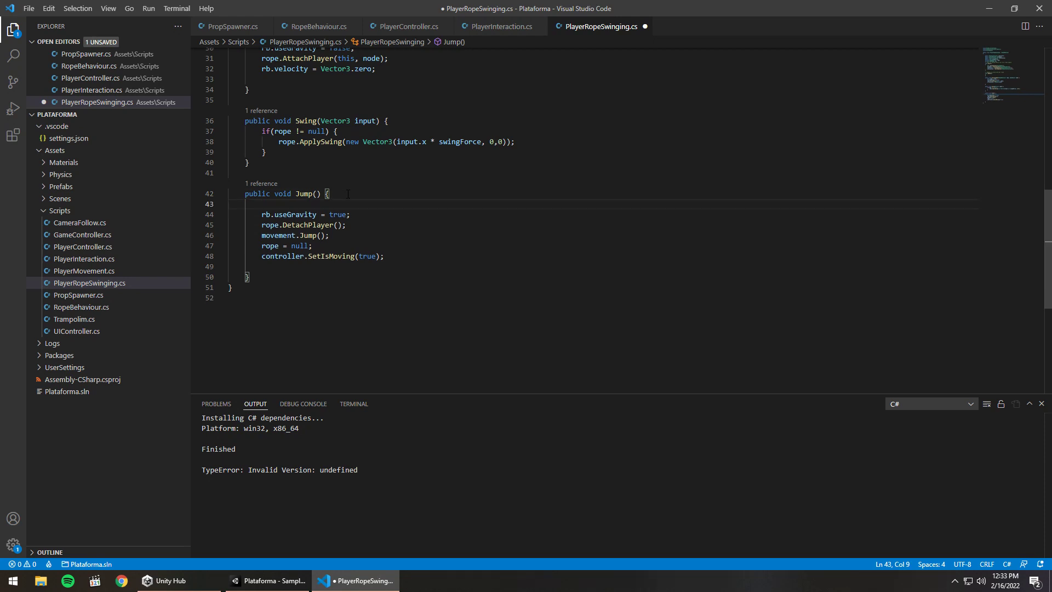
text(interaction)
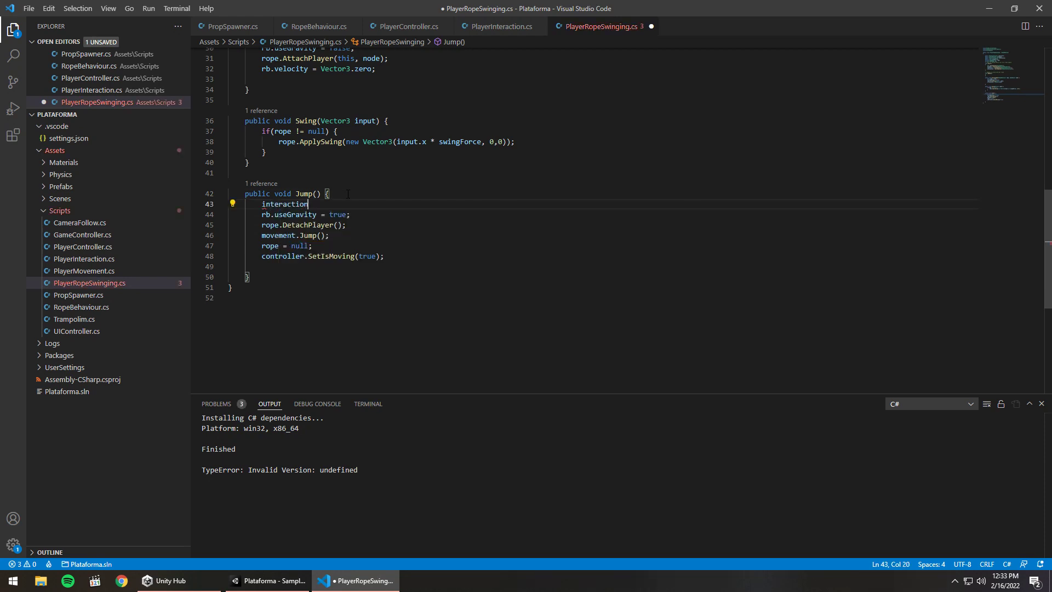
text(.set)
key(Tab)
text(()
key(ctrl+s)
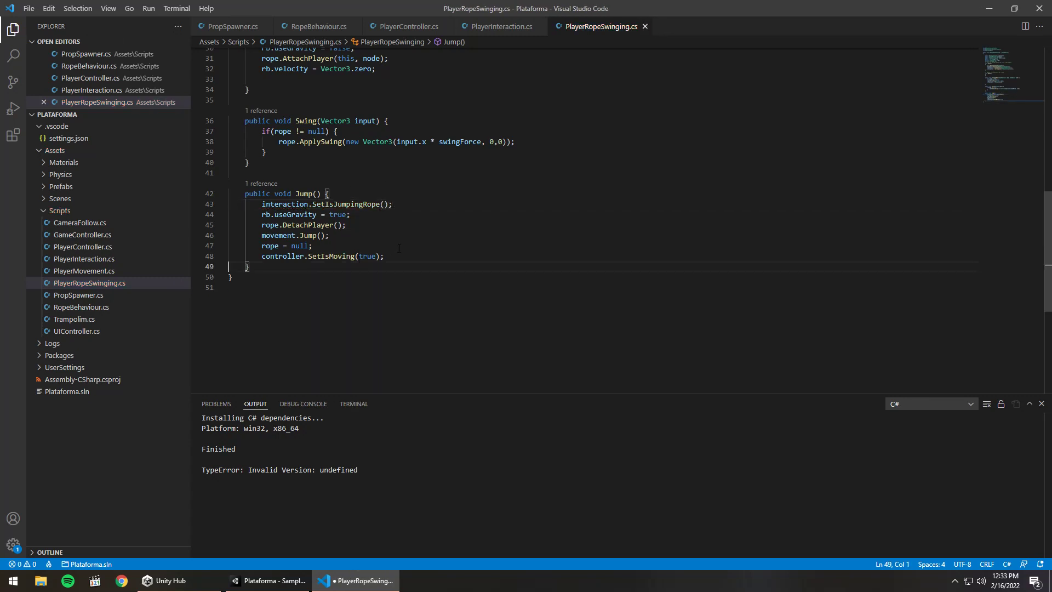
click(282, 579)
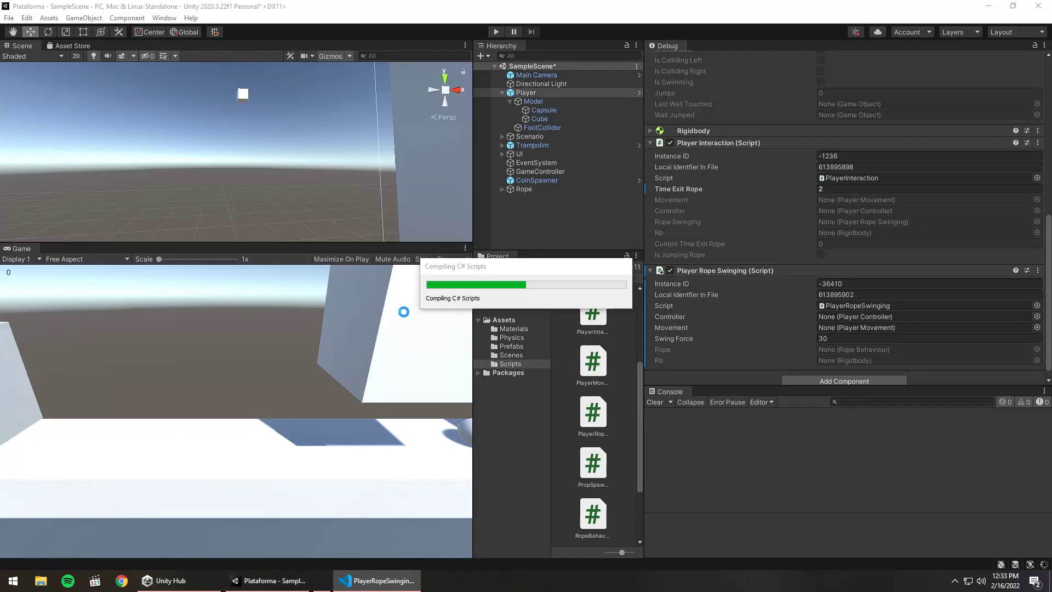
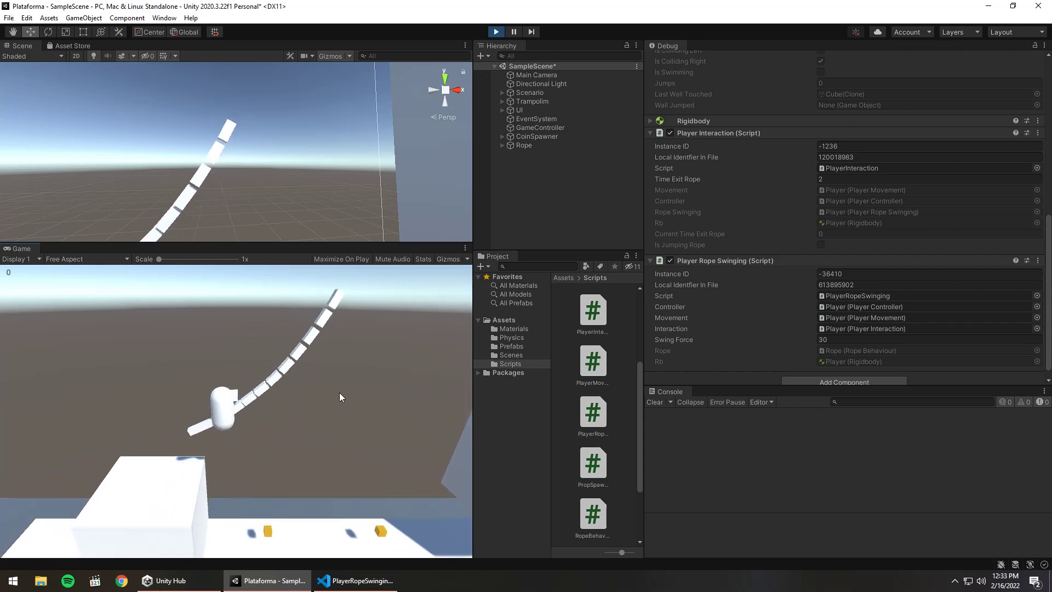
Step: Jump off the rope toward the wall, wall-jump off the cube, then jump back onto the rope
key(space)
key(space)
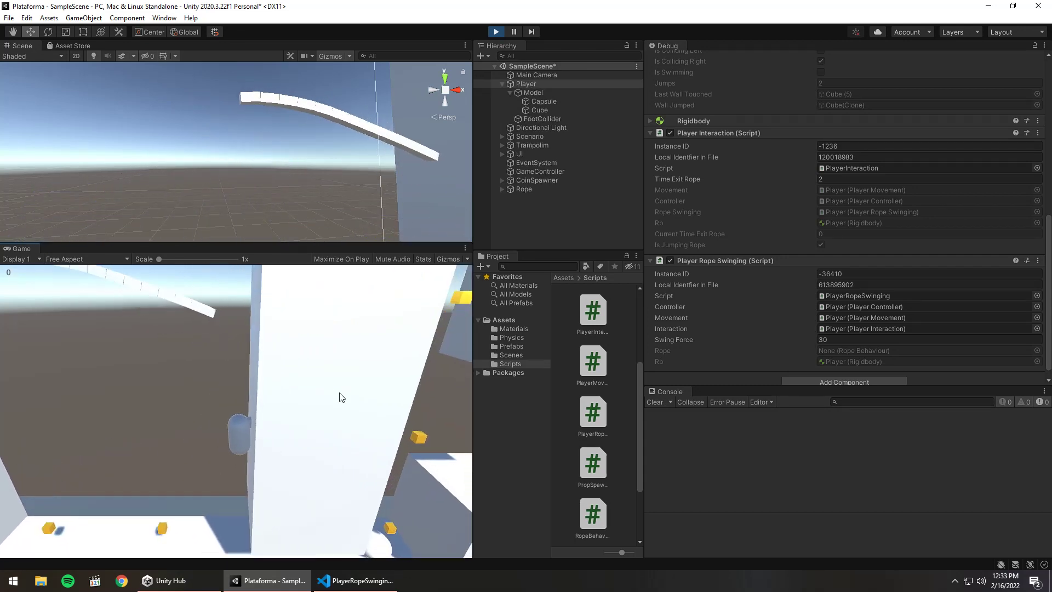
key(space)
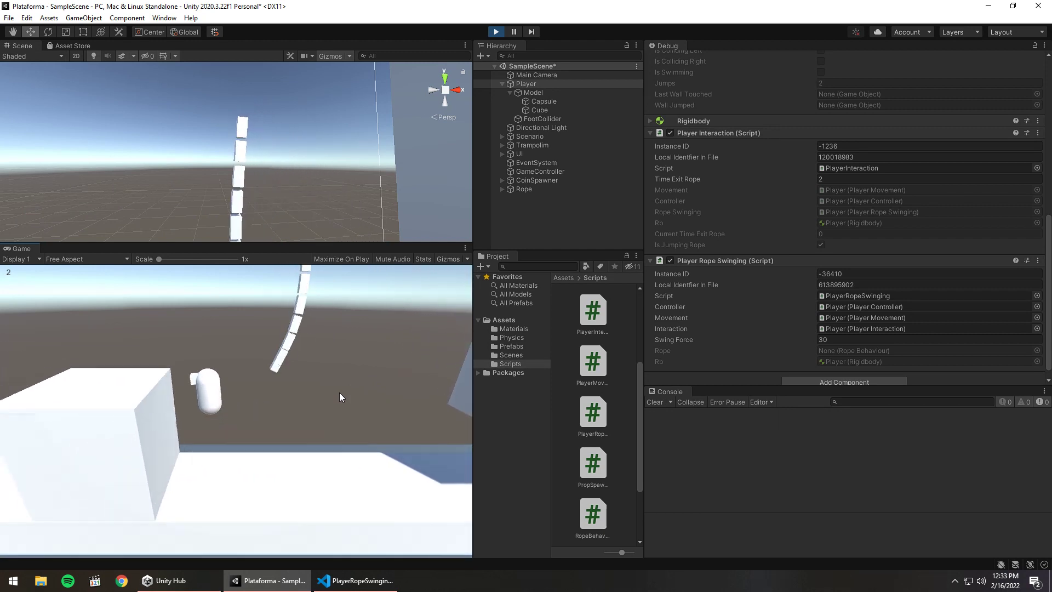
key(space)
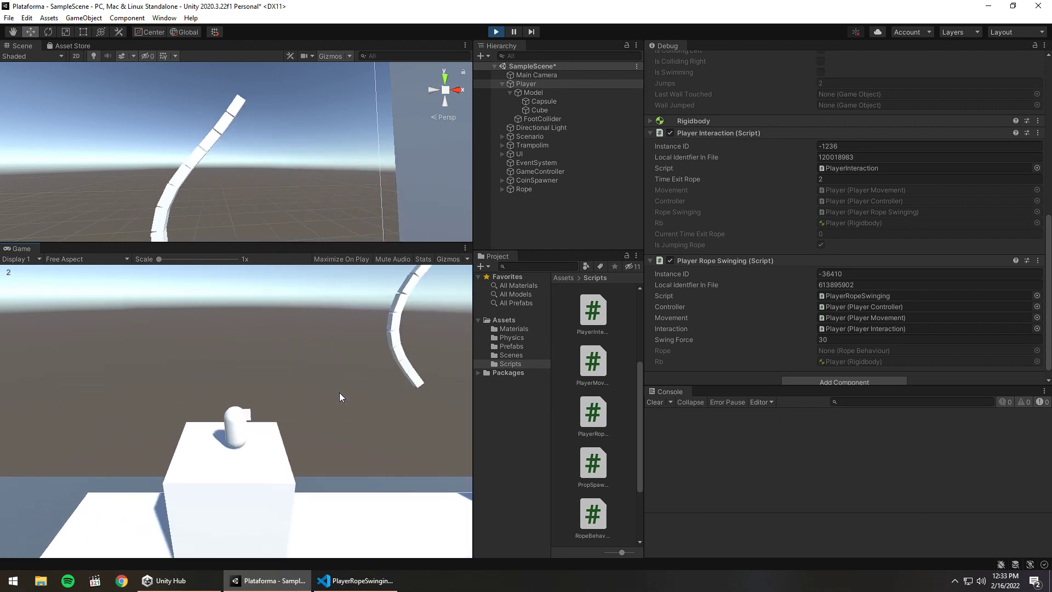
key(space)
key(space)
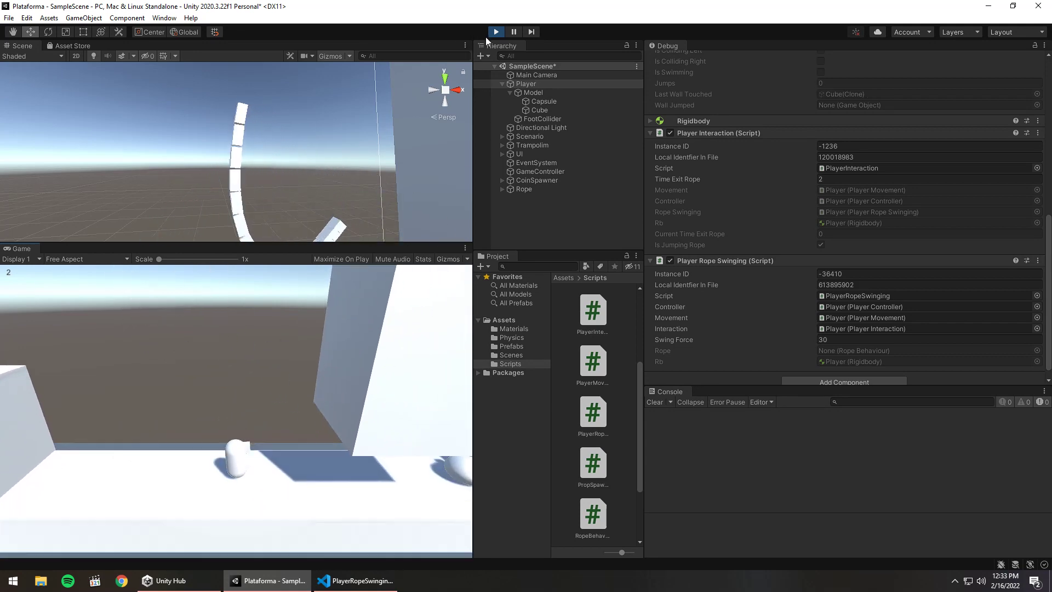
Step: Stop the game and open PlayerInteraction.cs with isJumpingRope highlighted to trace its uses
click(496, 32)
click(356, 580)
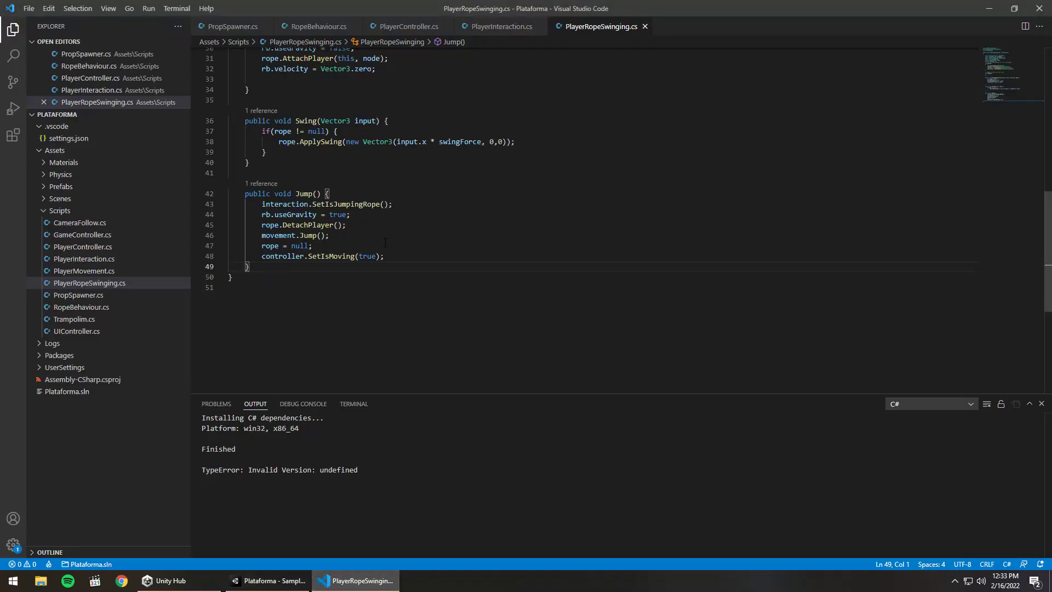
scroll(385, 243, up, 1)
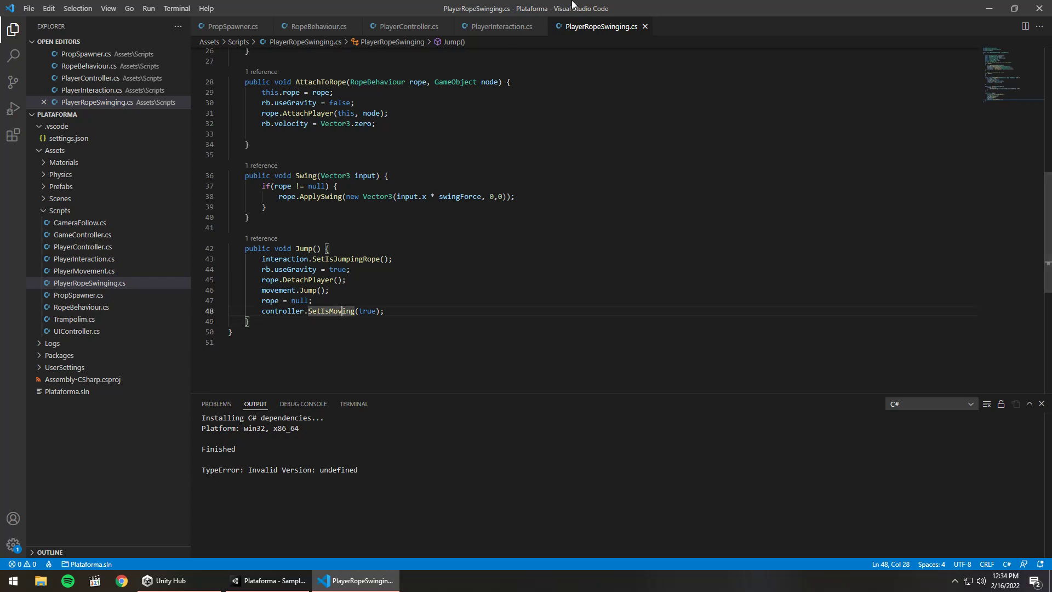
click(491, 30)
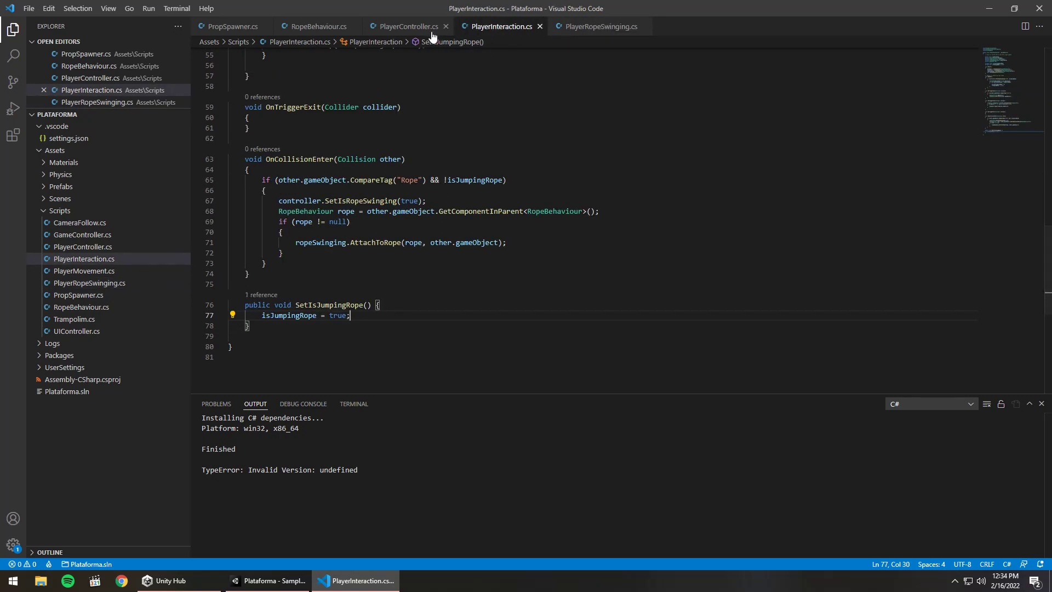
double_click(296, 316)
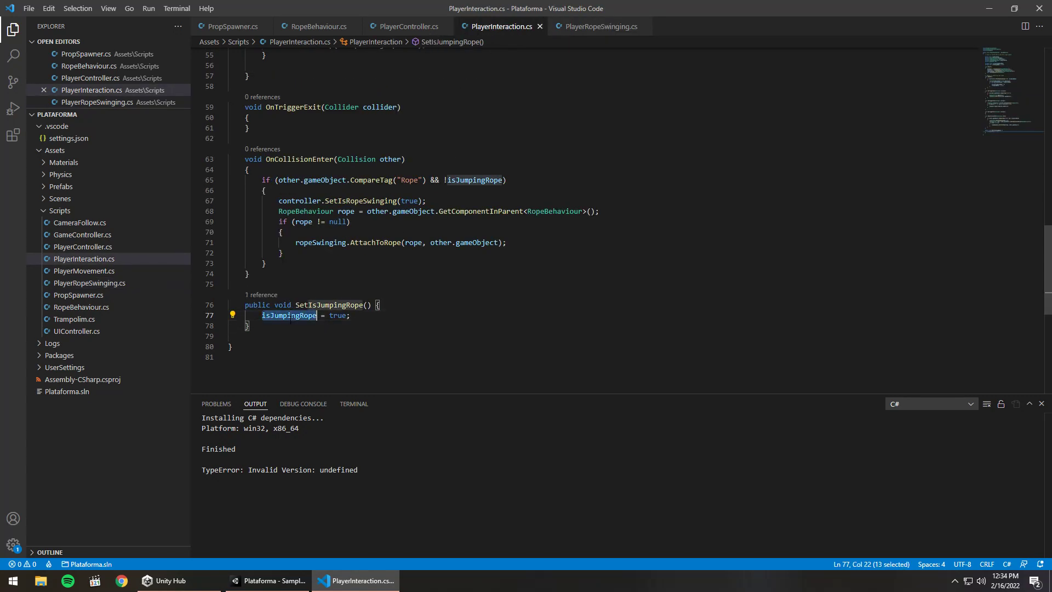
Step: Delete 'controller.GetIsRopeSwinging() && ' from Update's if condition, leaving only isJumpingRope
scroll(316, 319, up, 2)
scroll(503, 256, up, 2)
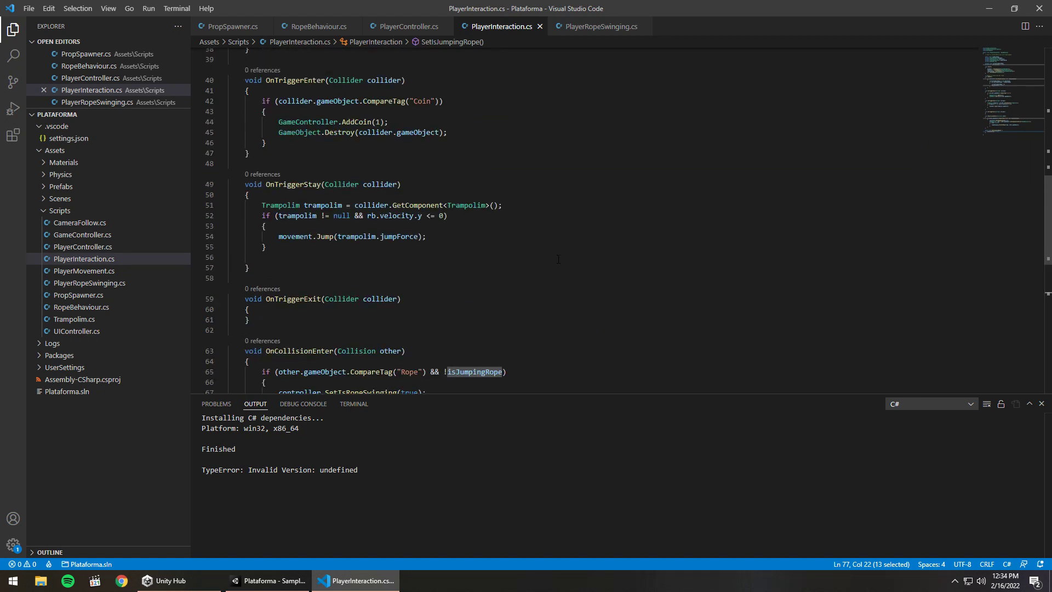
scroll(558, 259, down, 2)
scroll(432, 296, down, 1)
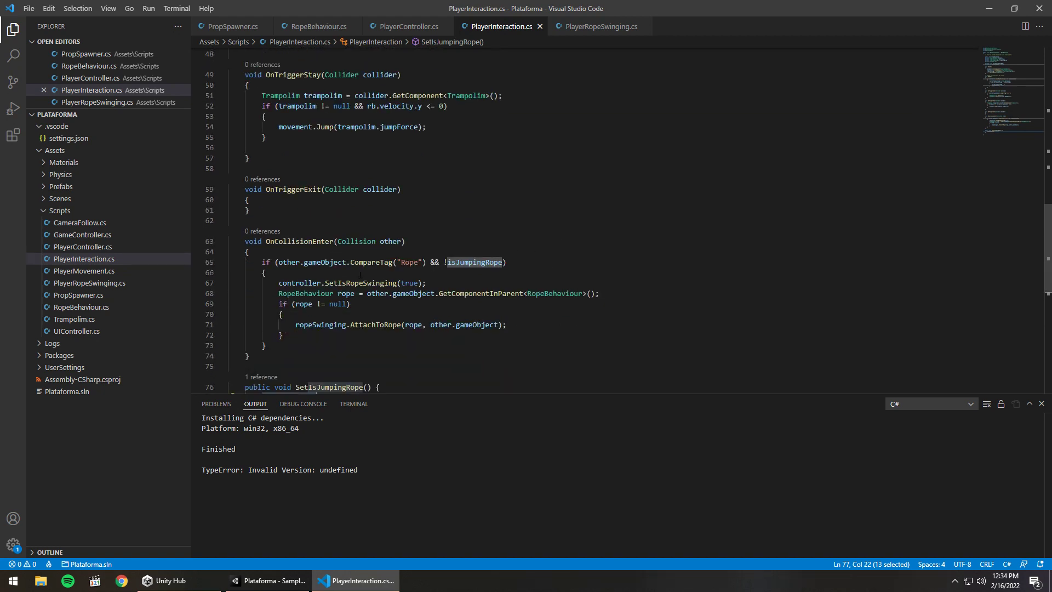
scroll(507, 289, up, 2)
scroll(507, 290, up, 2)
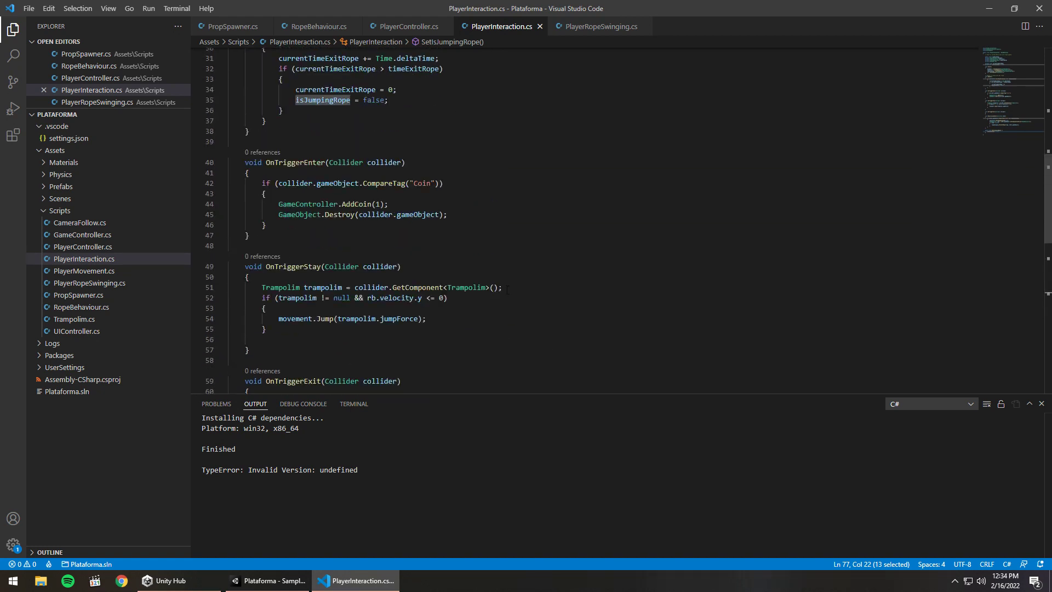
scroll(506, 290, up, 1)
scroll(506, 290, up, 1)
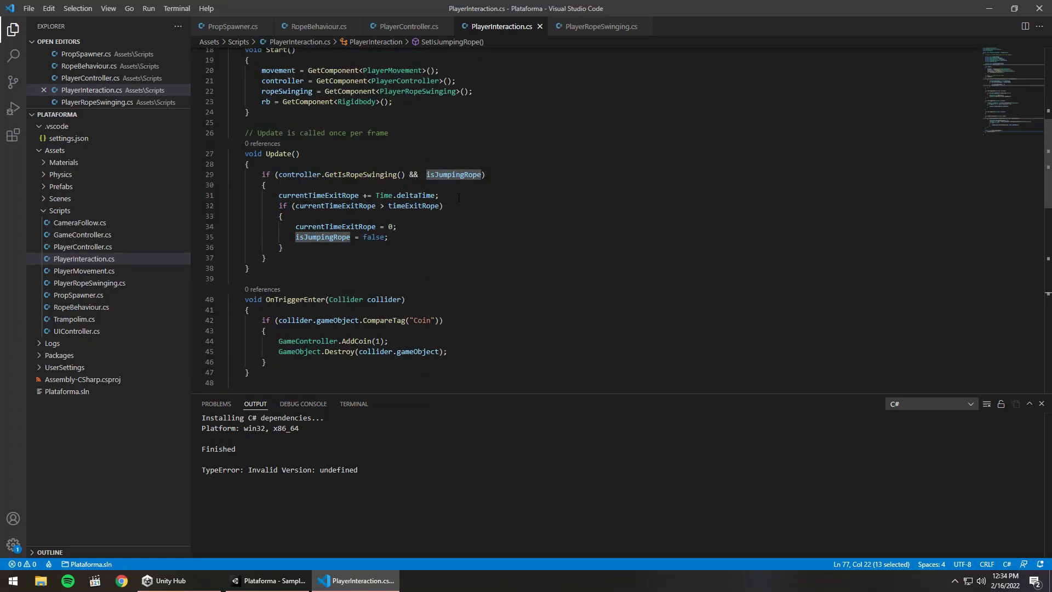
click(422, 175)
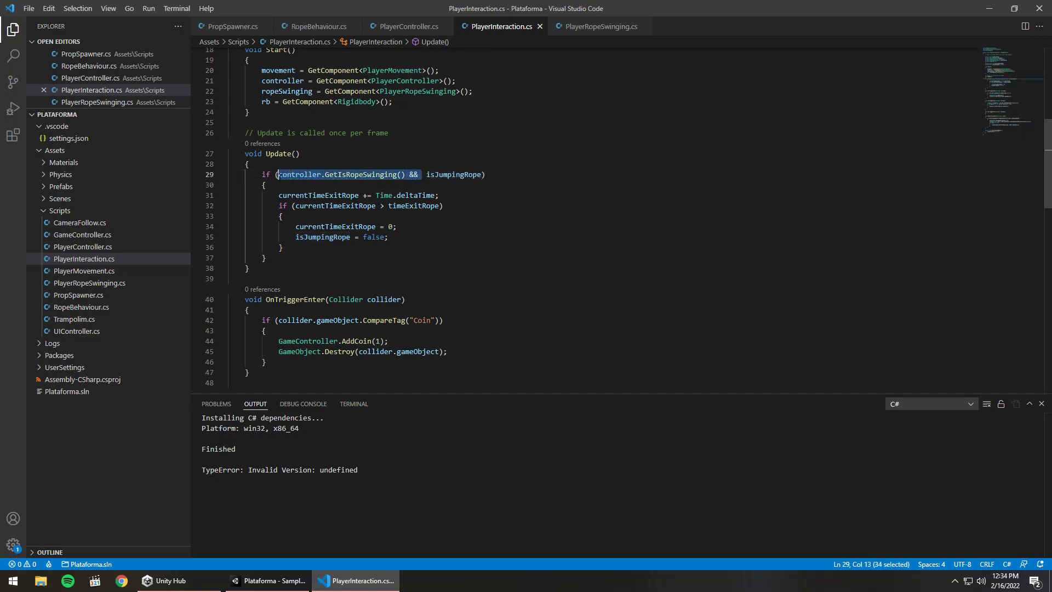
key(BackSpace)
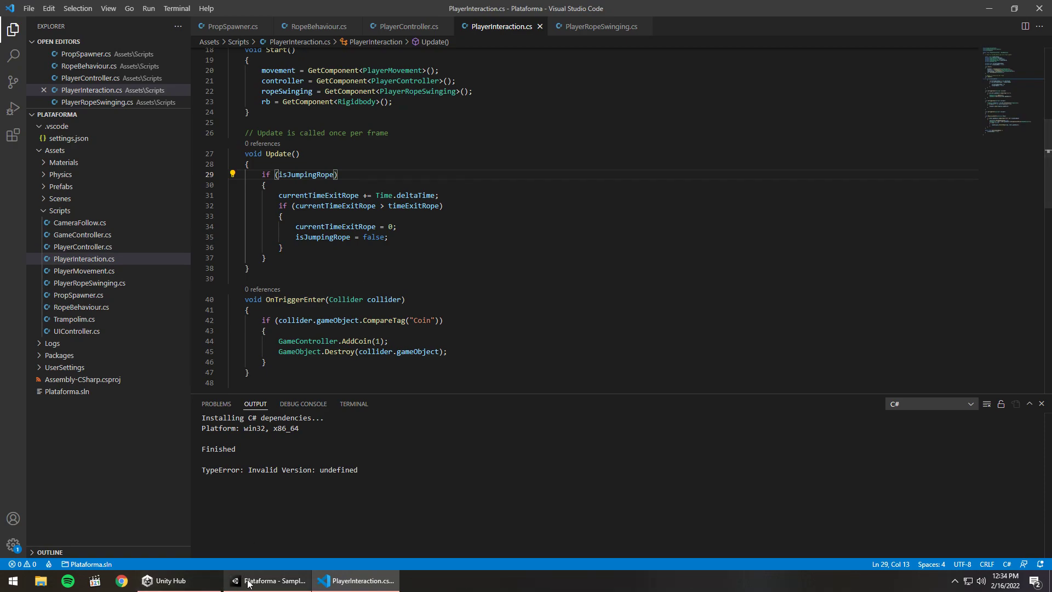
Step: Reload scripts in Unity, start play, and jump off the rope onto the platform and box
click(268, 580)
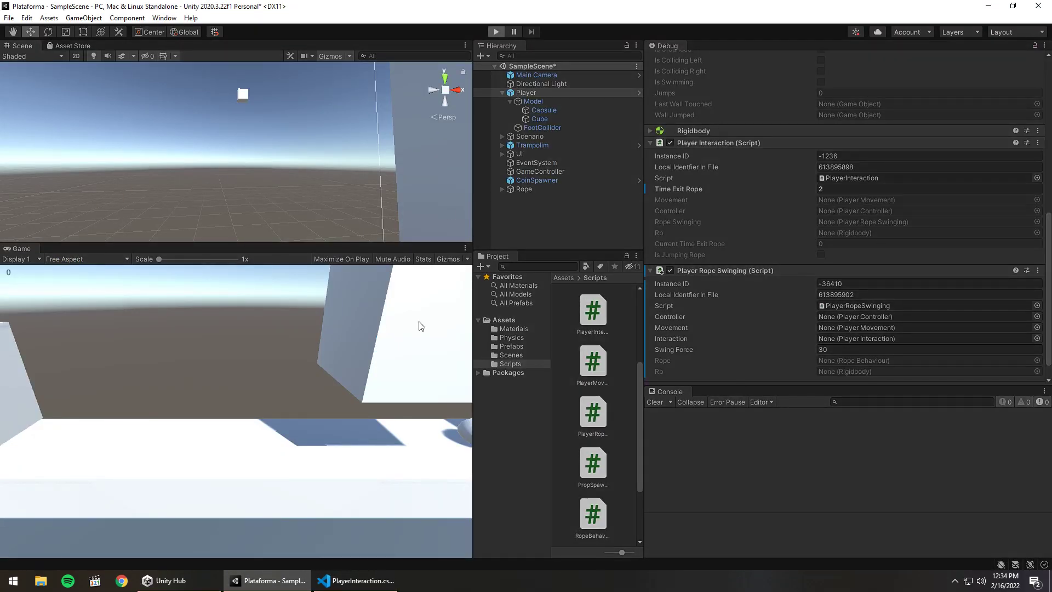
key(ctrl+p)
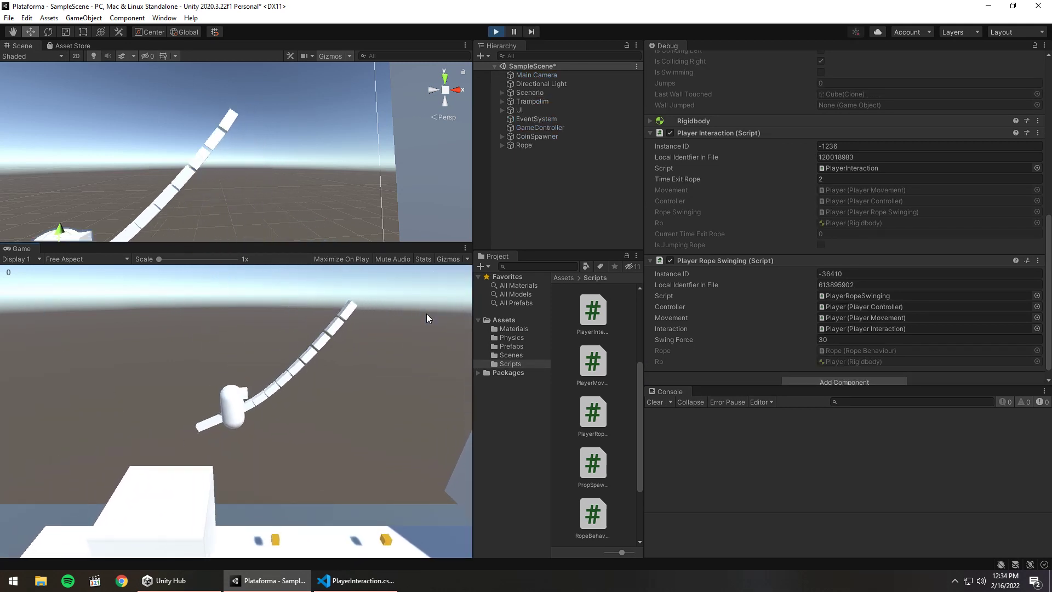
key(space)
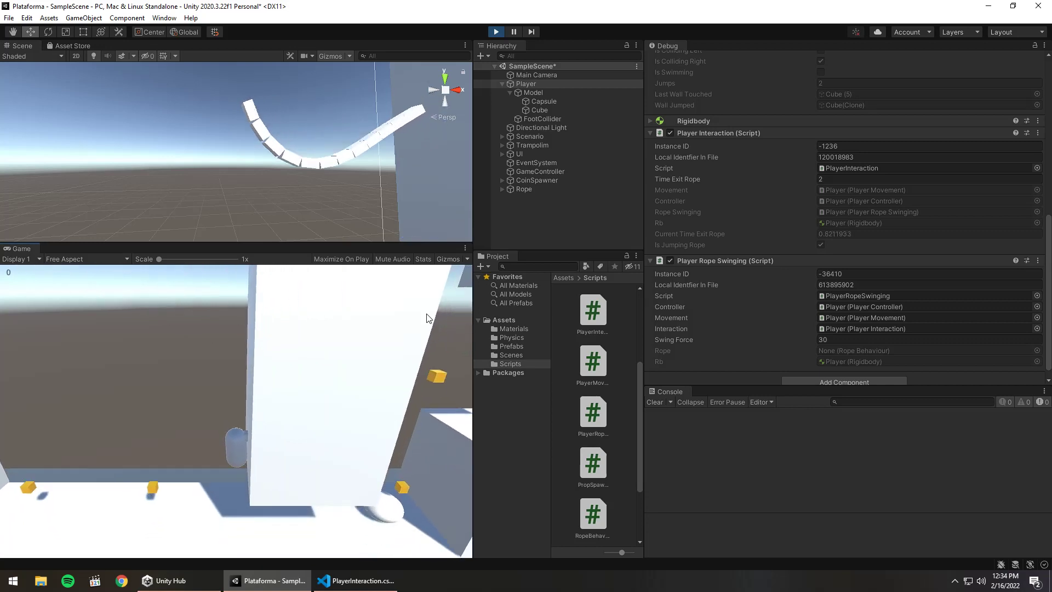
key(w)
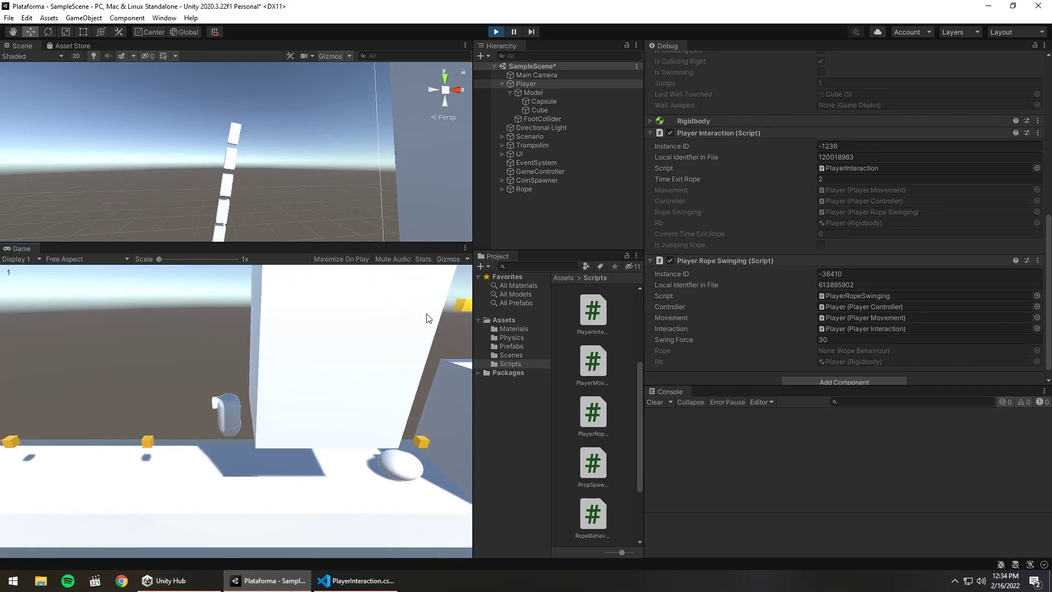
key(space)
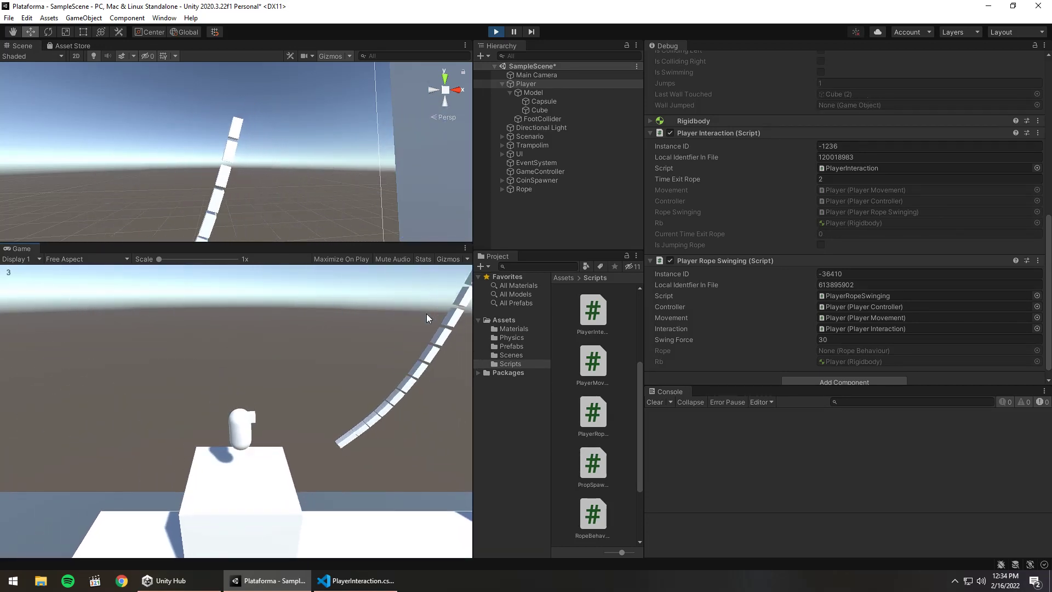
key(space)
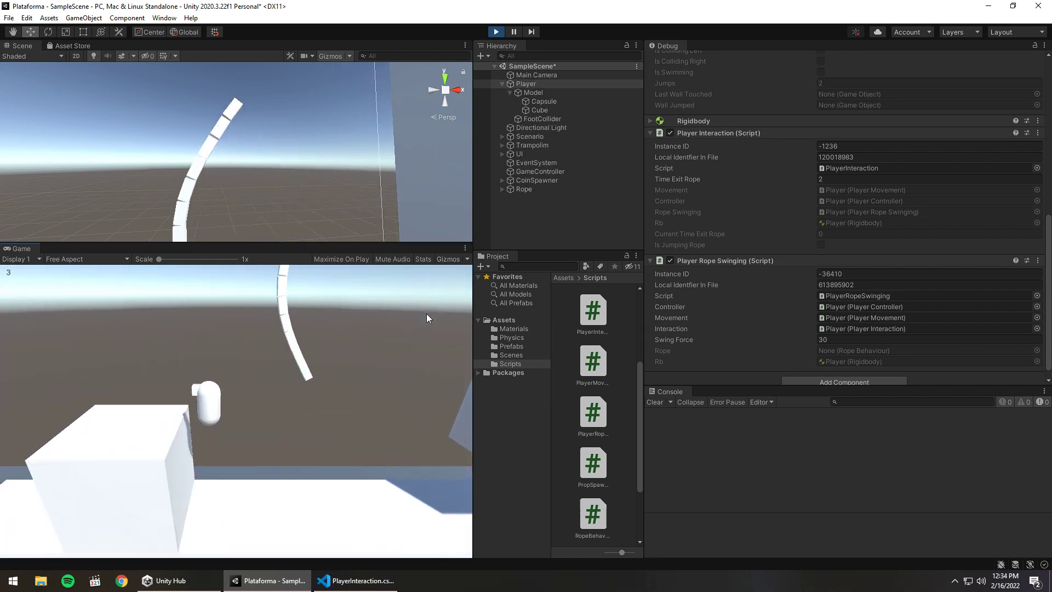
Step: Grab and release the rope from the box several more times, reaching 3 coins, then stop
key(space)
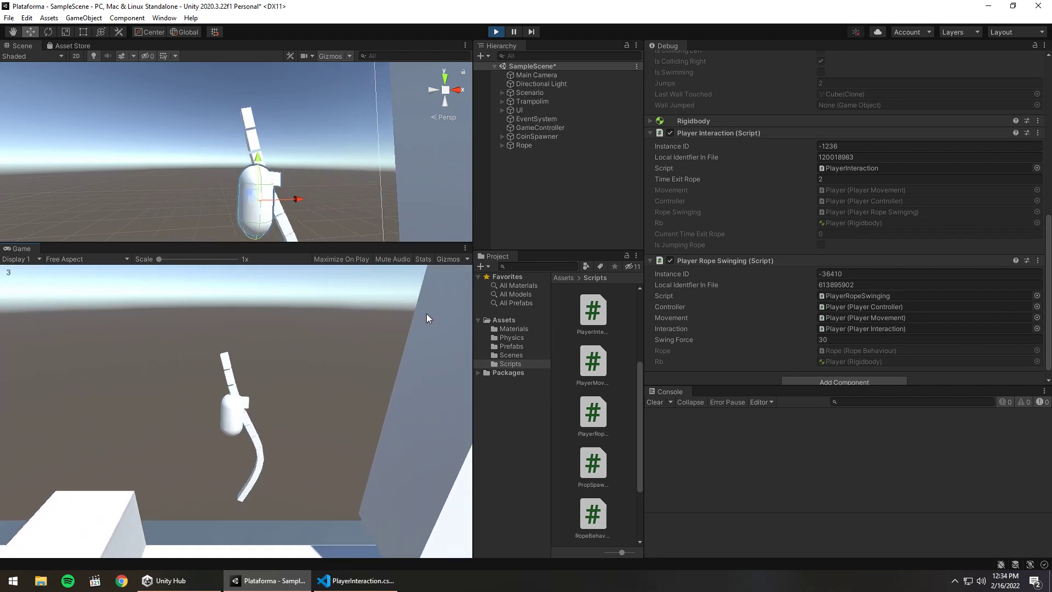
key(space)
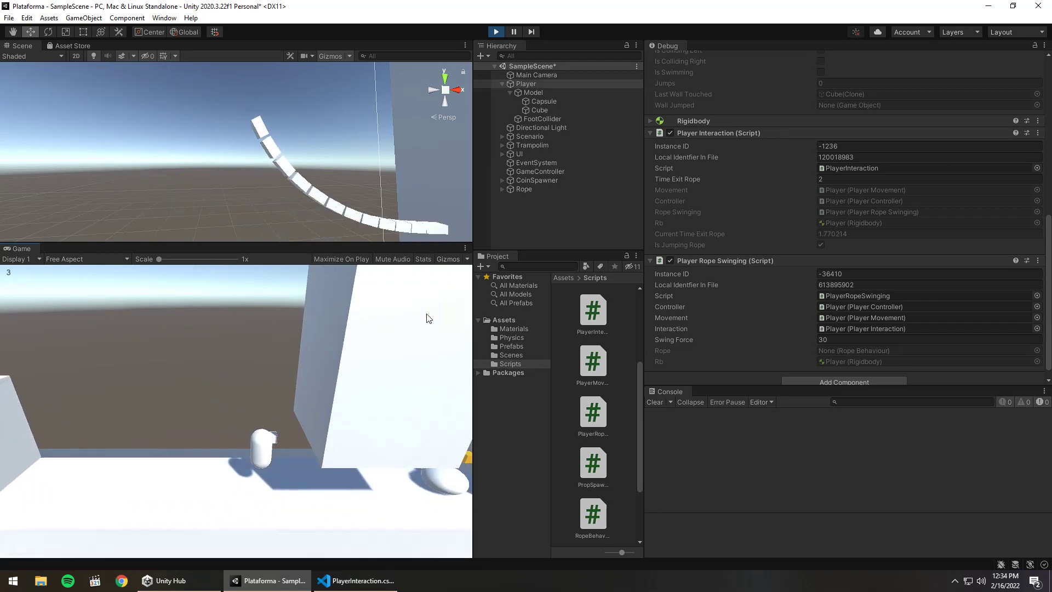
key(space)
key(space)
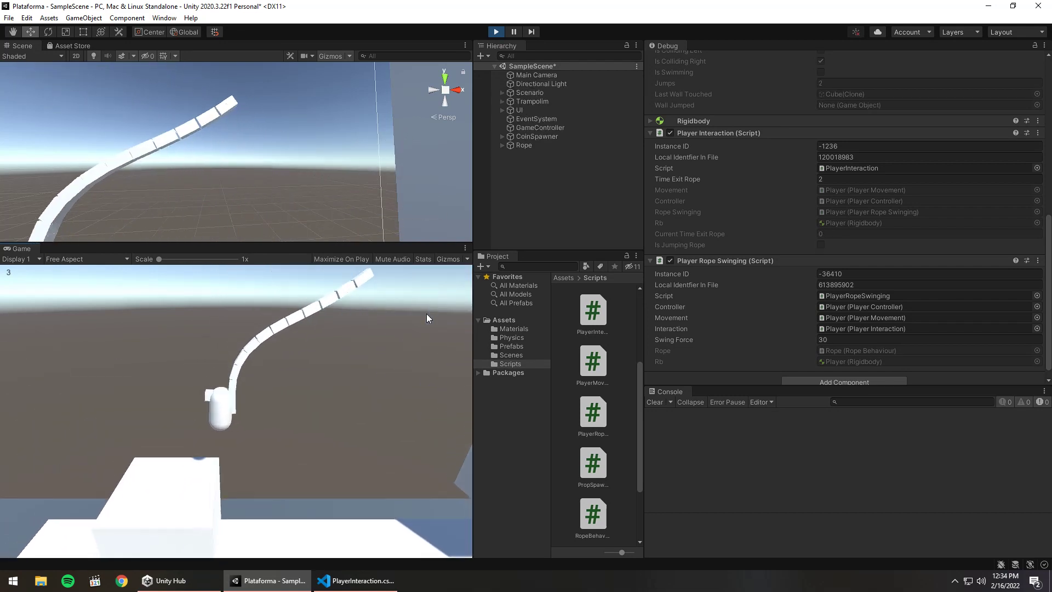
key(space)
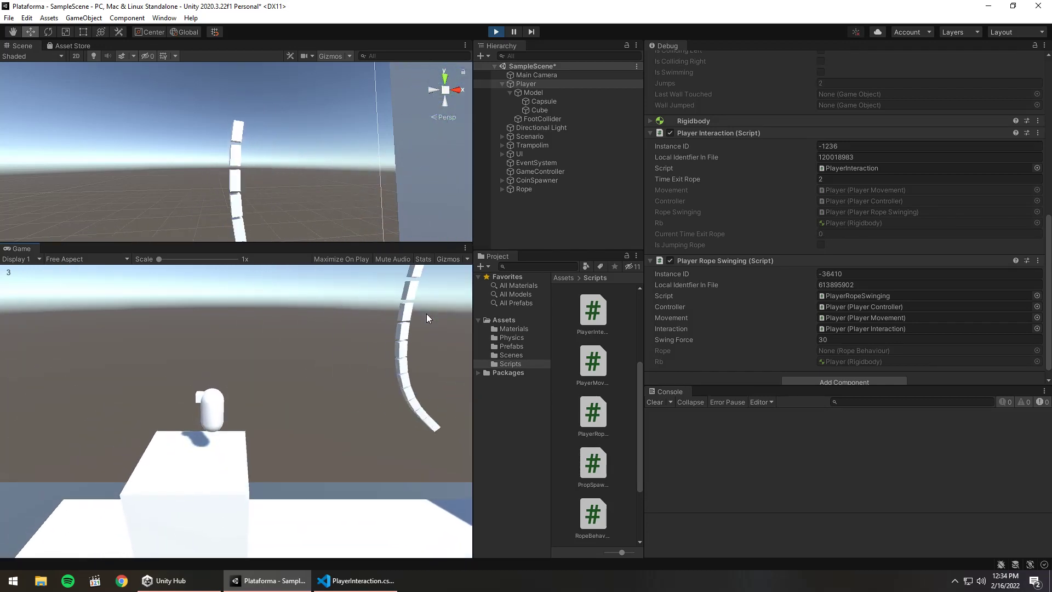
key(space)
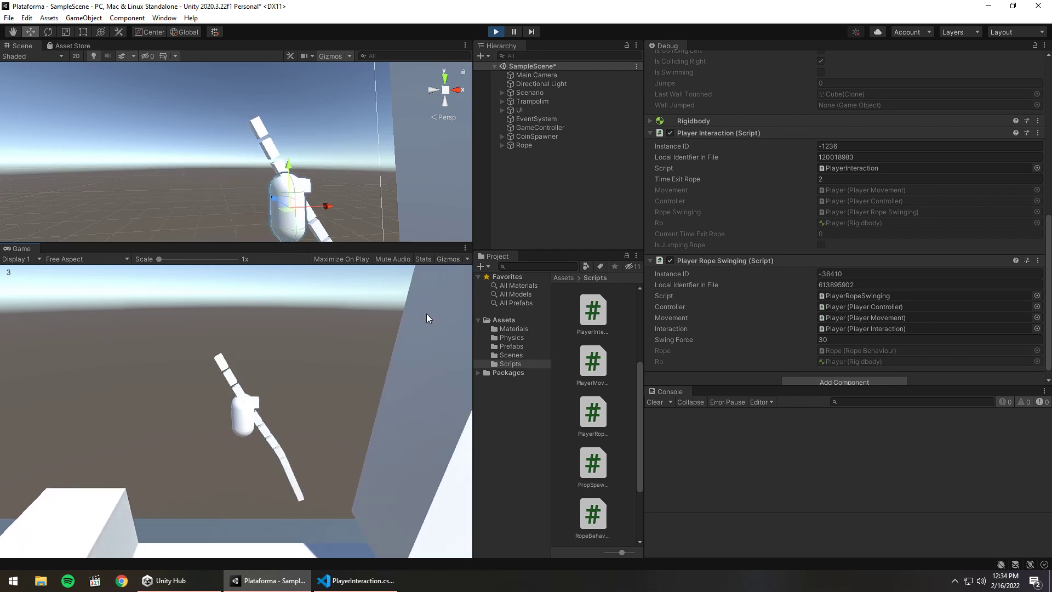
key(space)
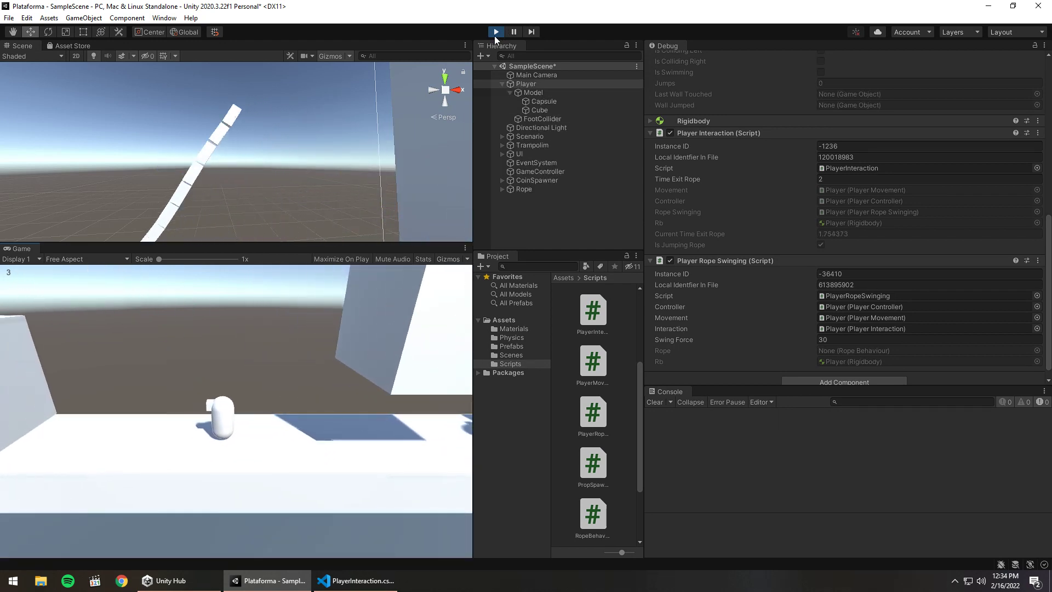
key(ctrl+p)
click(376, 585)
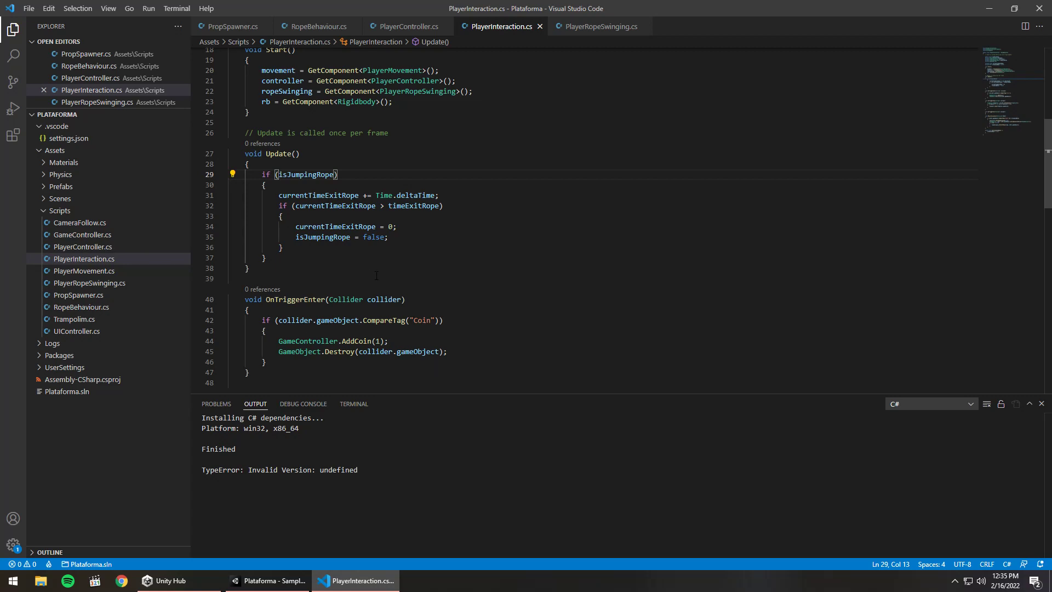
scroll(376, 275, up, 3)
scroll(376, 275, up, 3)
scroll(385, 314, down, 1)
scroll(385, 314, down, 5)
scroll(386, 314, down, 5)
scroll(385, 314, down, 3)
scroll(385, 313, down, 5)
scroll(385, 314, up, 6)
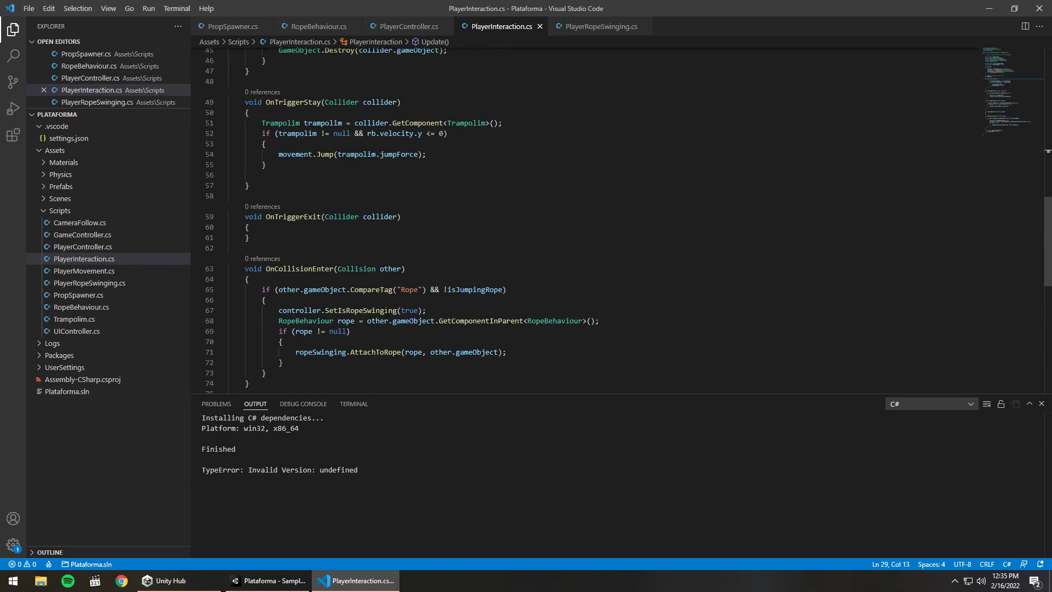
scroll(385, 314, up, 5)
scroll(386, 313, up, 2)
scroll(385, 313, up, 4)
scroll(387, 315, down, 2)
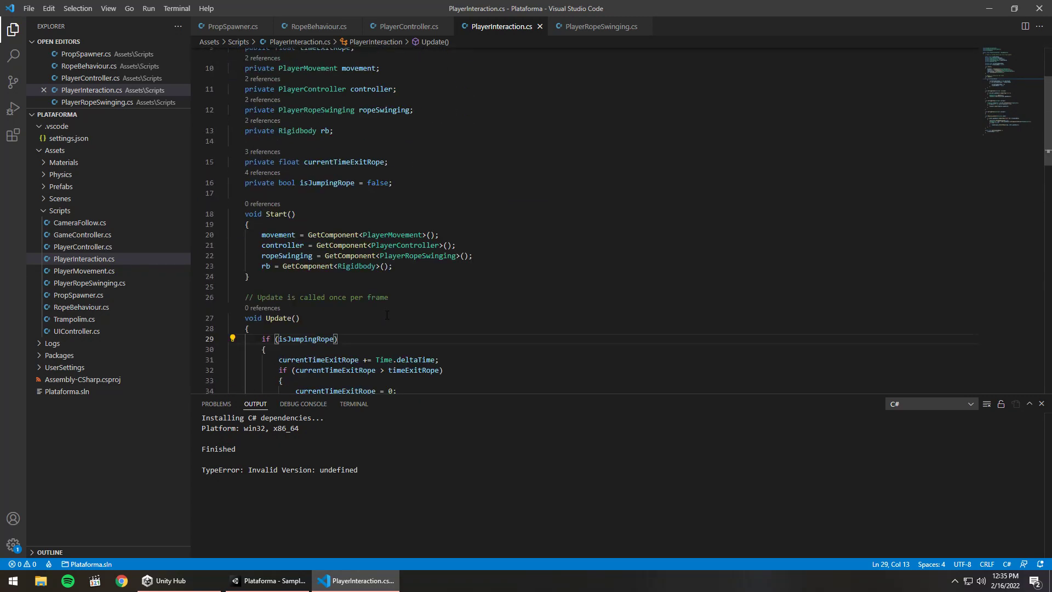
scroll(387, 314, down, 5)
scroll(387, 314, down, 6)
scroll(387, 314, down, 4)
scroll(387, 314, down, 2)
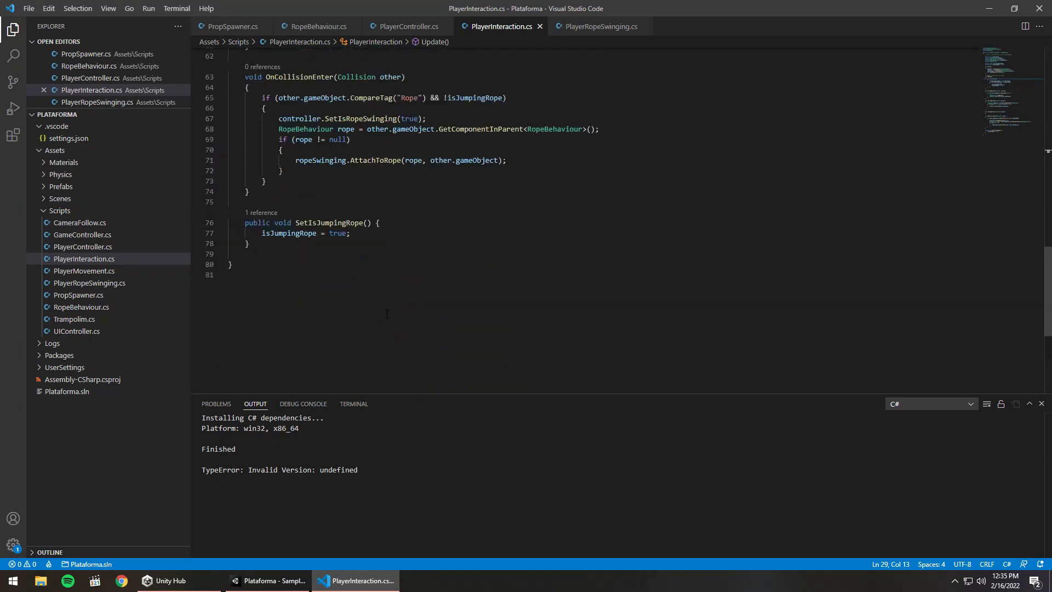
scroll(387, 313, up, 8)
scroll(387, 314, up, 9)
scroll(387, 313, up, 4)
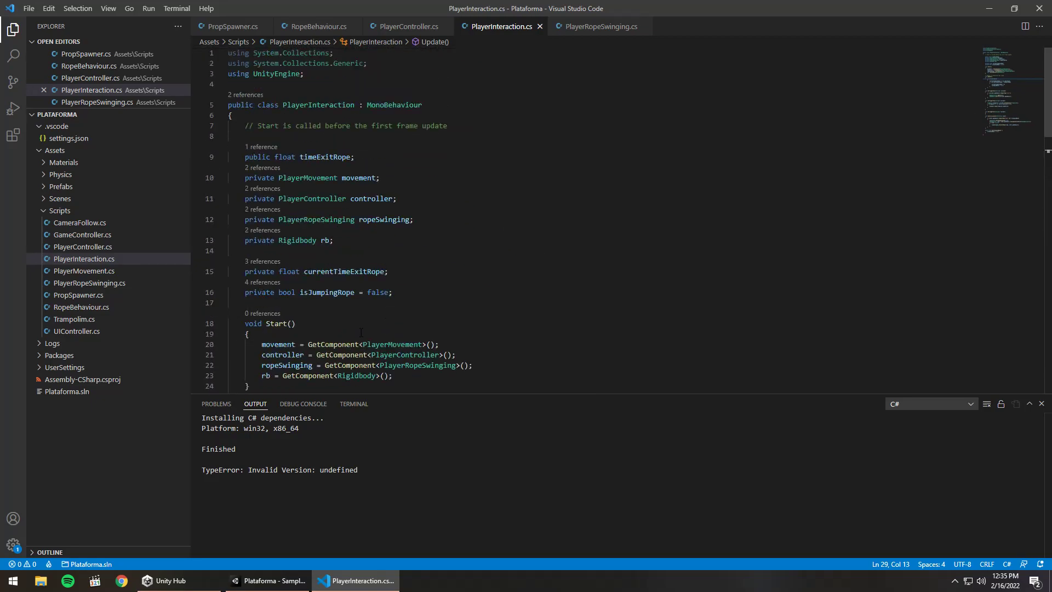
click(281, 587)
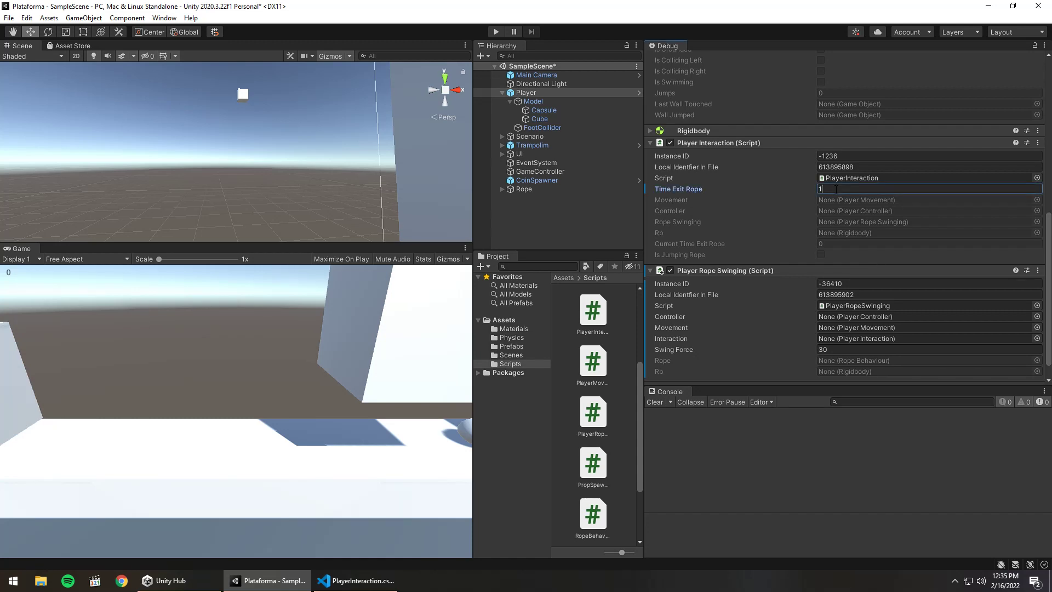
Step: Test with Time Exit Rope 1: grab, swing, and jump off the rope toward the wall, then stop
click(500, 31)
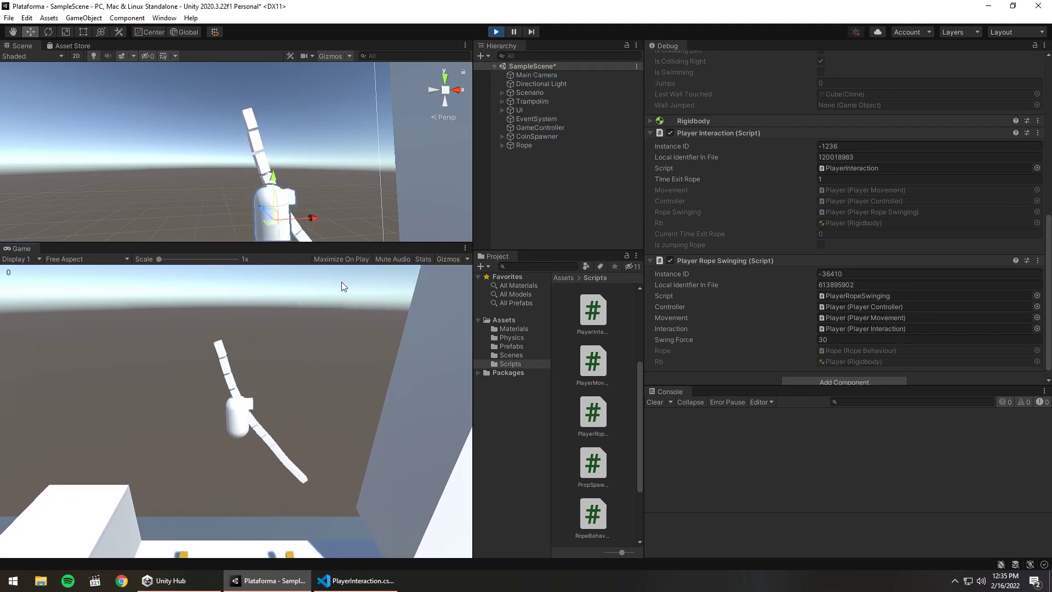
key(space)
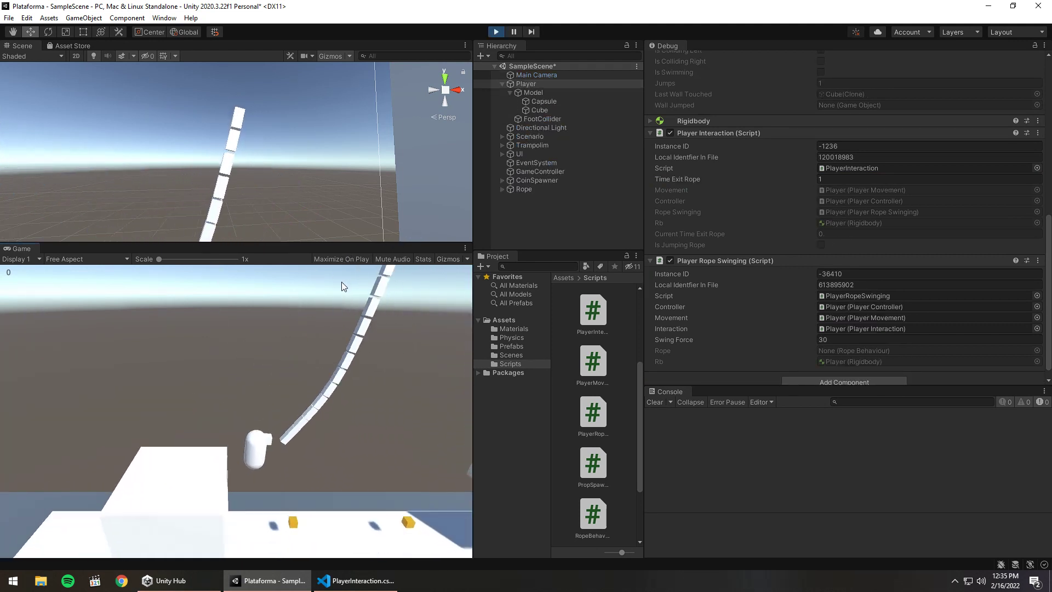
key(space)
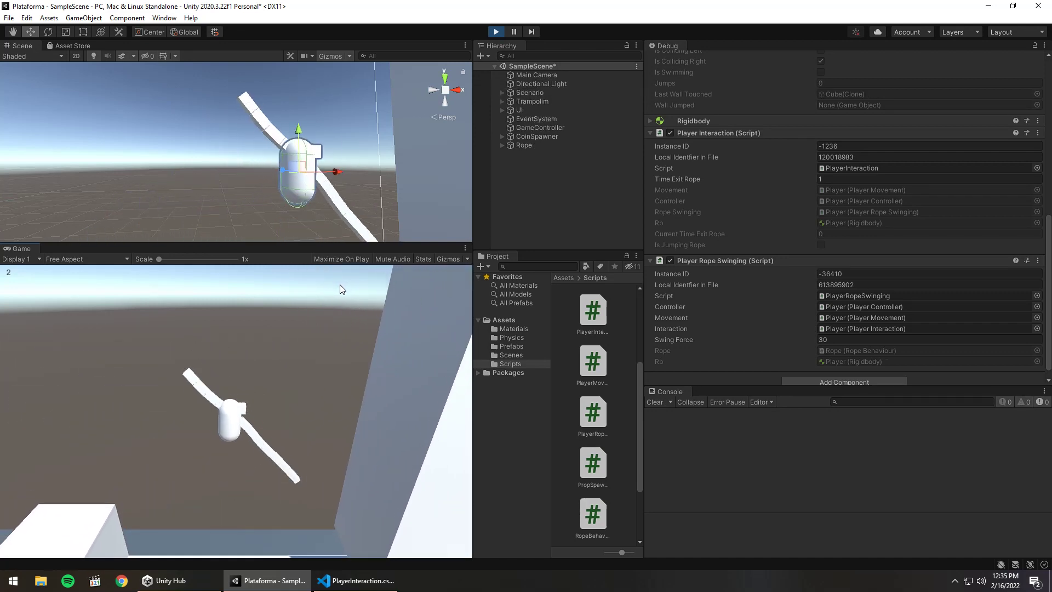
key(space)
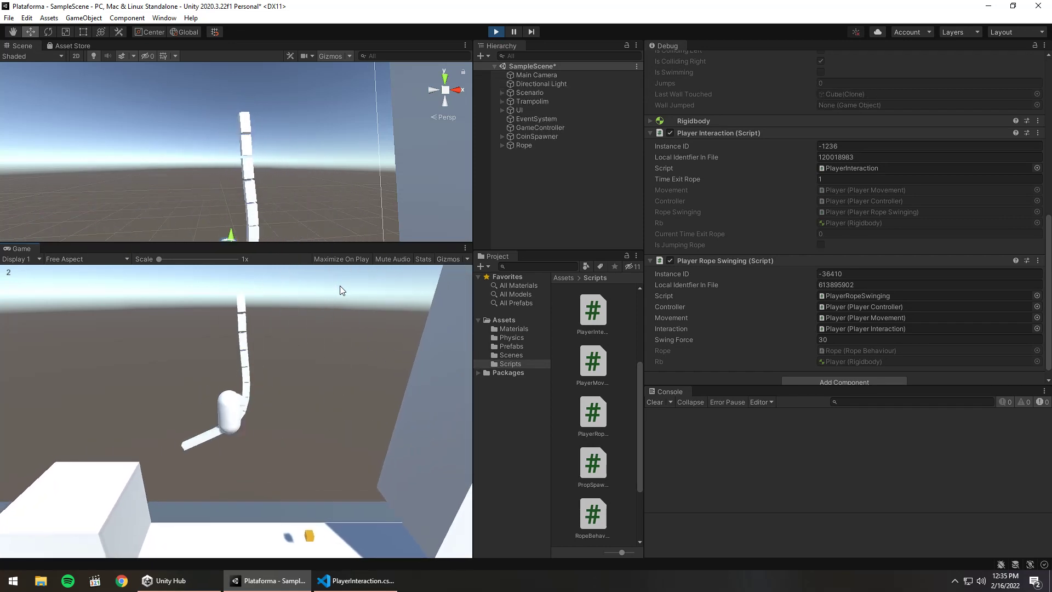
key(space)
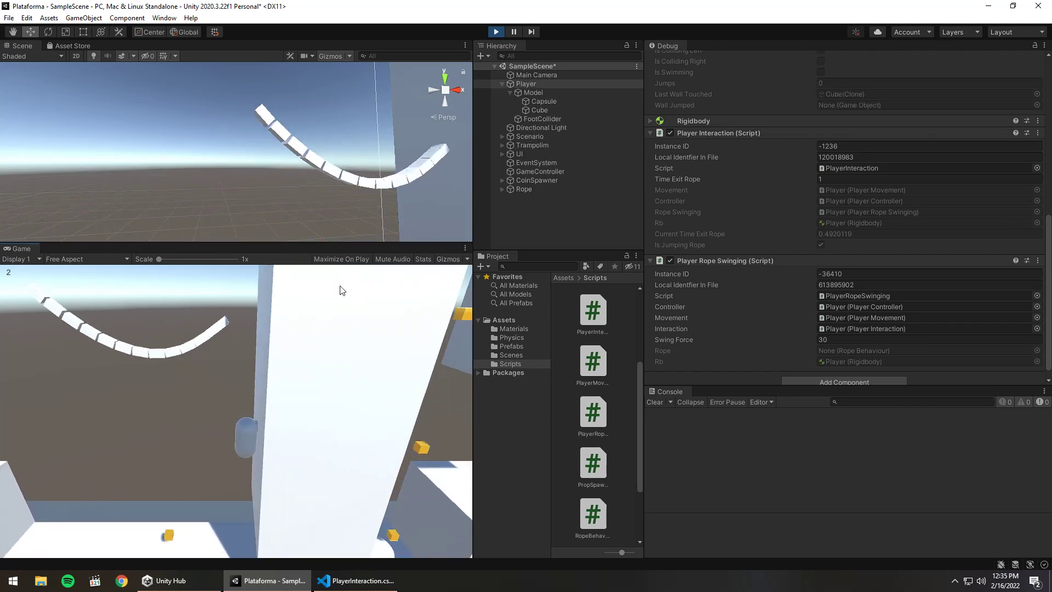
key(space)
key(space)
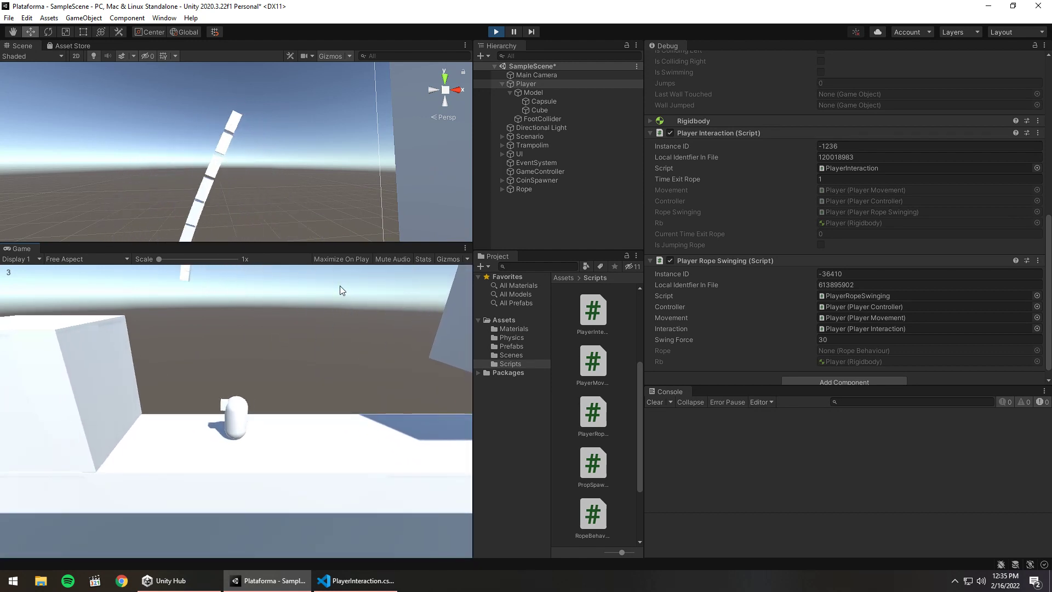
click(496, 33)
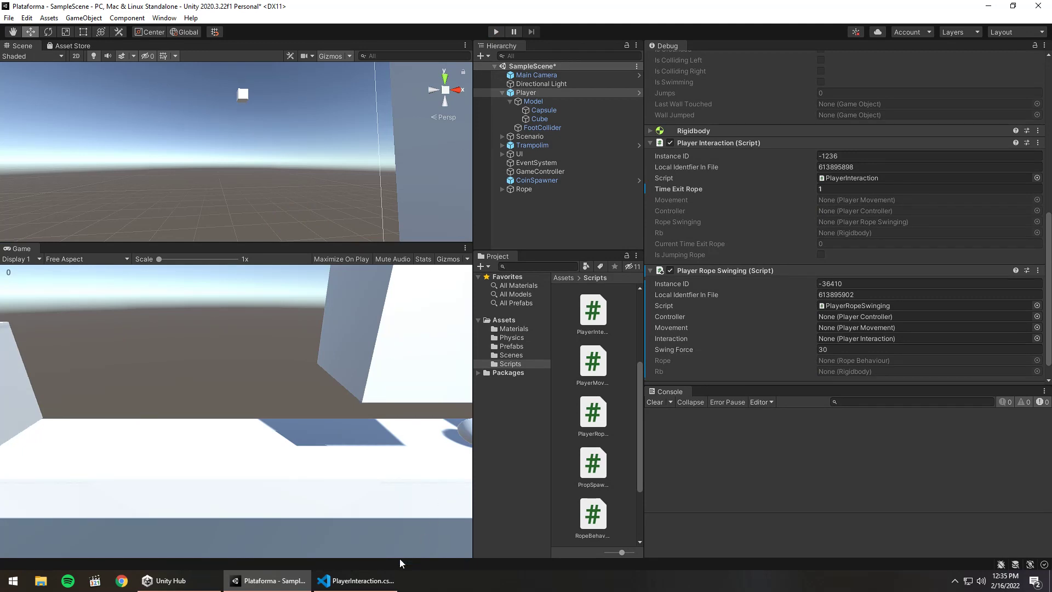
Step: Scroll through PlayerInteraction.cs in Visual Studio Code to review it
click(356, 581)
scroll(458, 184, down, 3)
scroll(458, 184, down, 4)
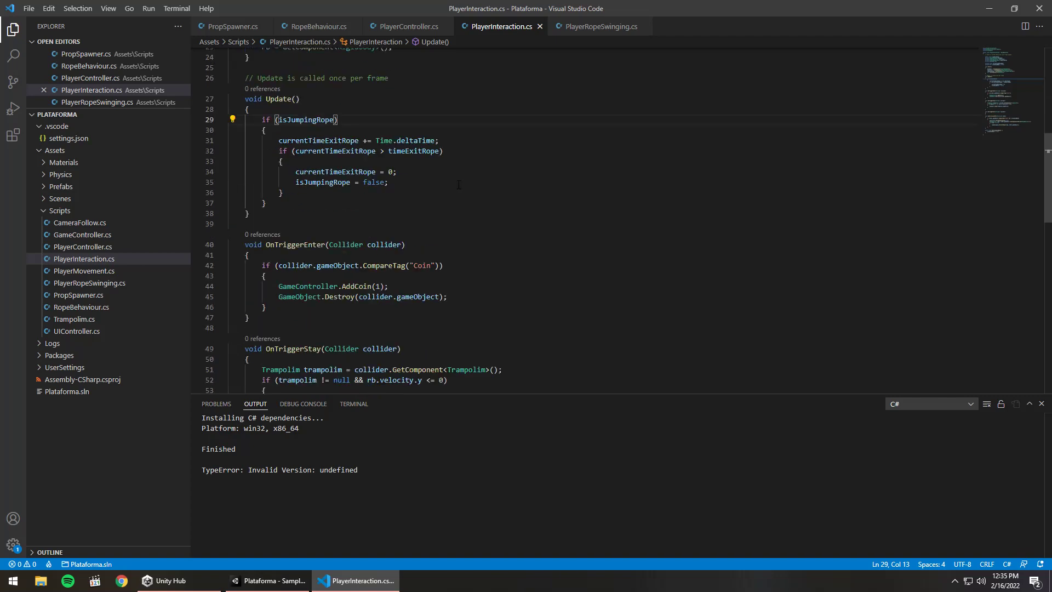
scroll(459, 184, down, 7)
scroll(459, 184, down, 5)
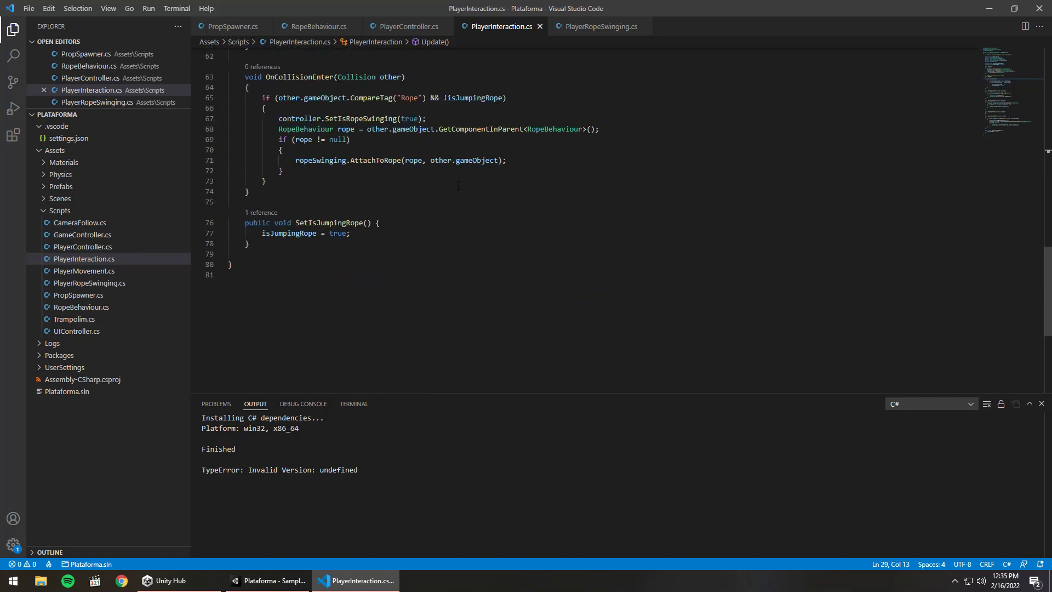
Step: Check Unity, re-review PlayerInteraction.cs, then open PlayerRopeSwinging.cs
click(265, 580)
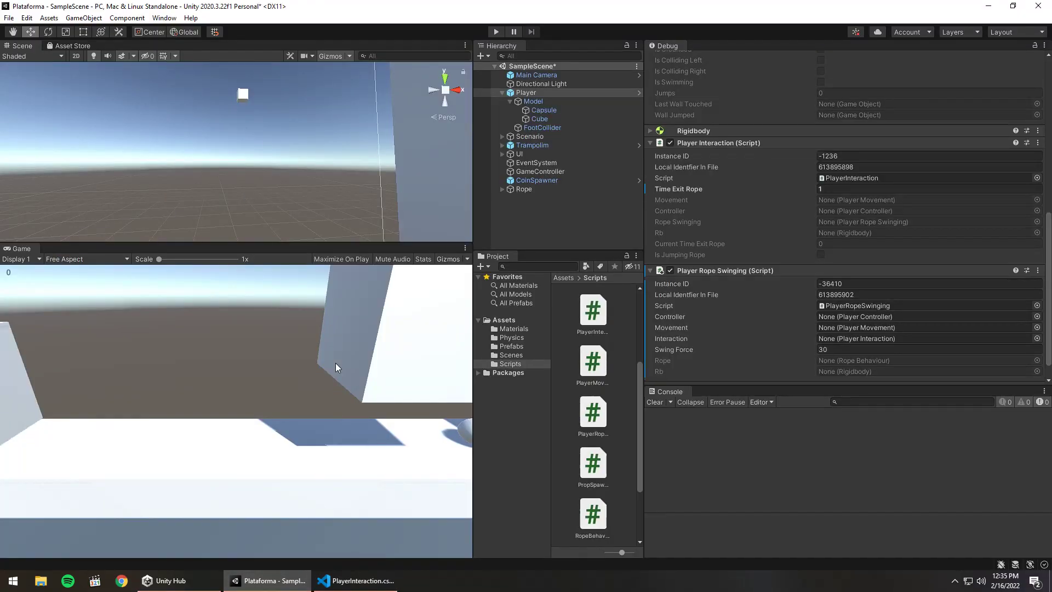
click(344, 581)
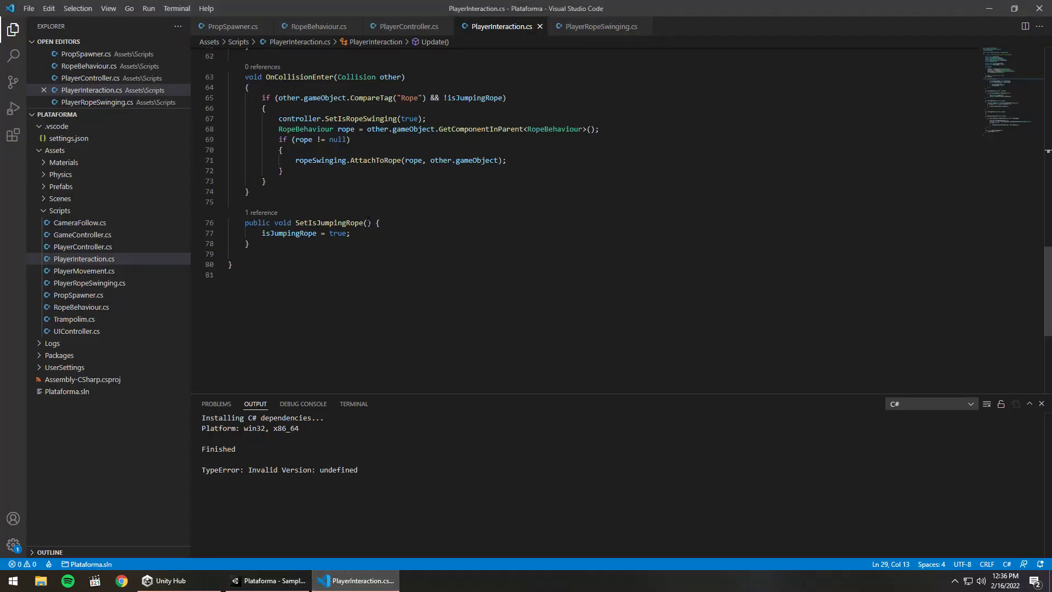
scroll(376, 230, up, 7)
scroll(376, 230, up, 5)
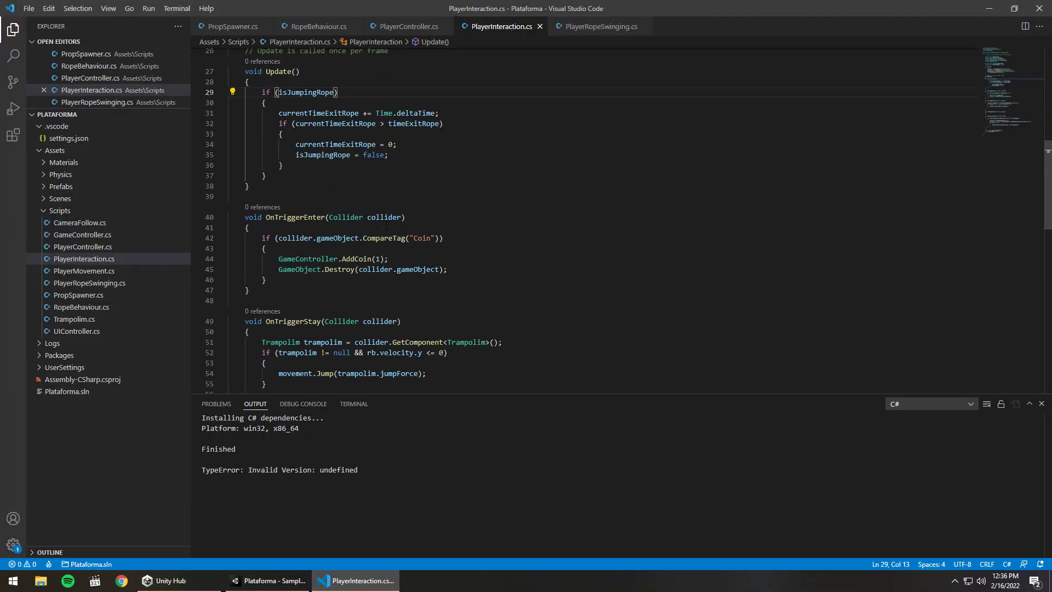
scroll(390, 222, down, 4)
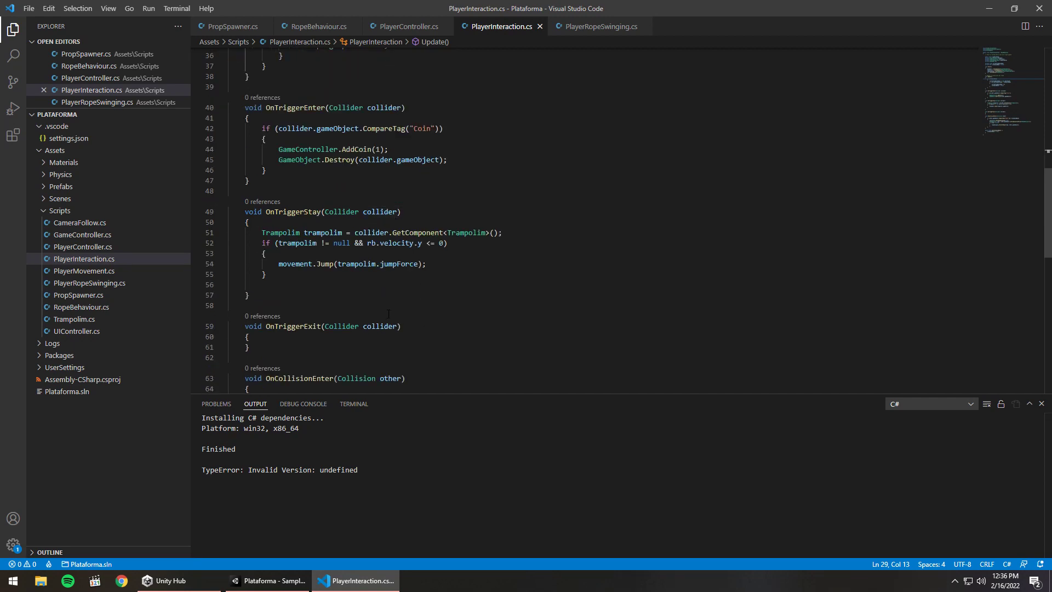
scroll(388, 313, down, 5)
scroll(385, 309, up, 10)
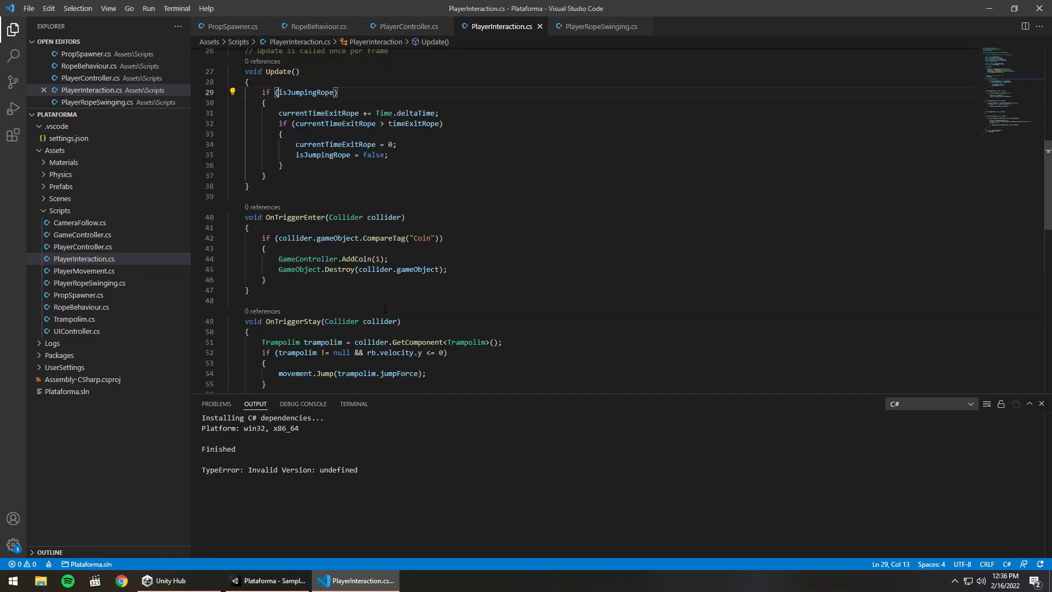
scroll(504, 67, up, 2)
click(588, 33)
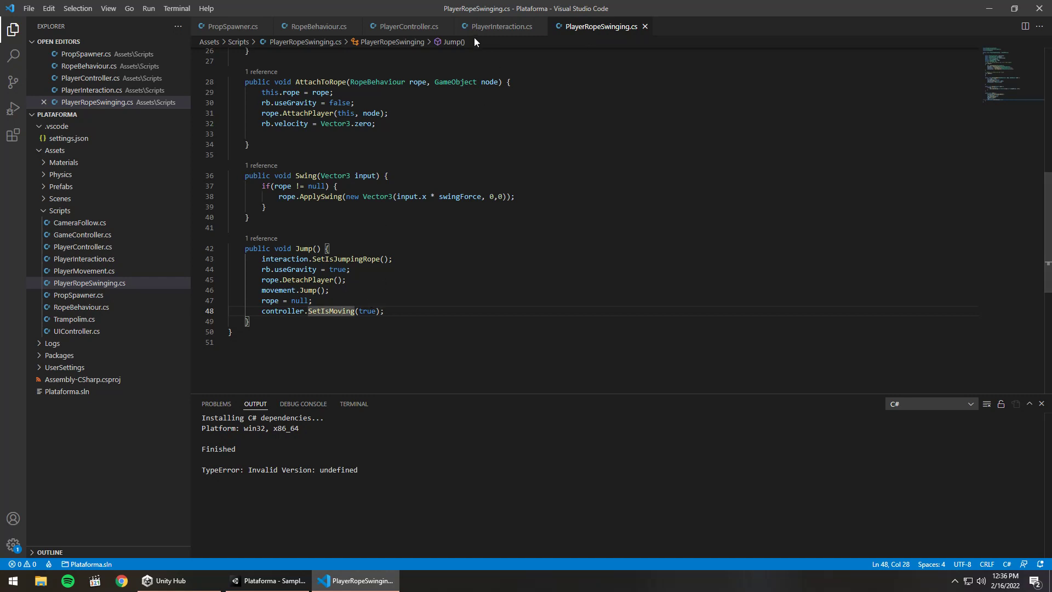
scroll(356, 170, up, 3)
Step: Cut the collider re-enable line out of RopeBehaviour.cs's DetachPlayer method
click(310, 29)
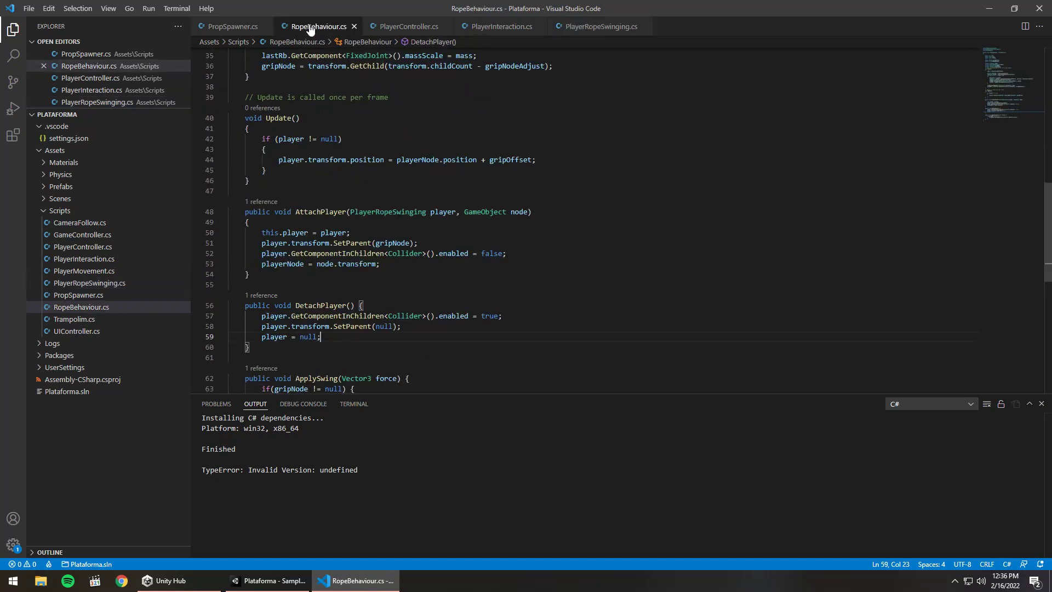
scroll(365, 292, down, 3)
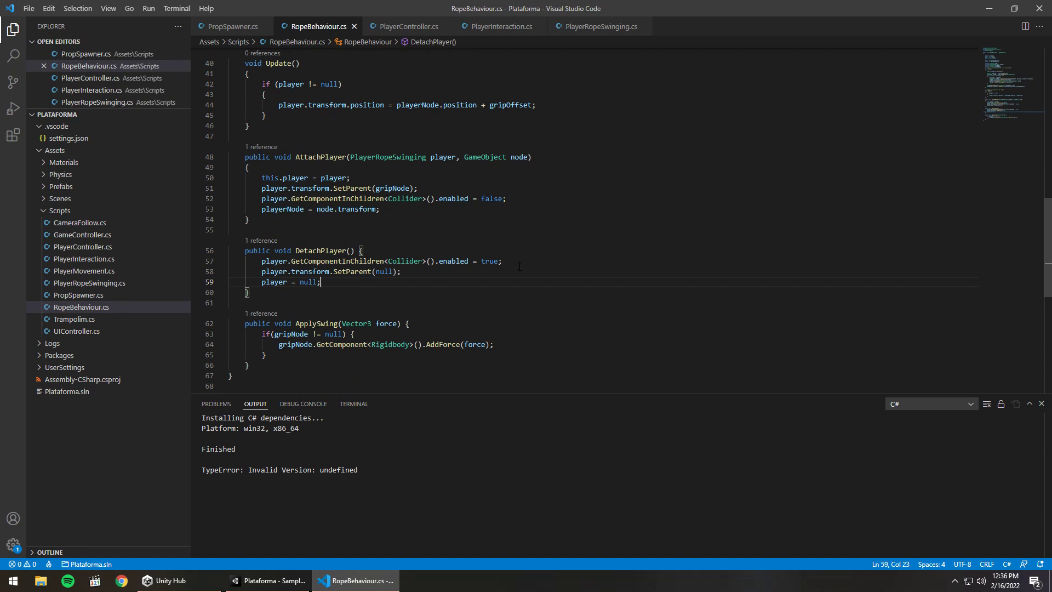
key(ctrl+x)
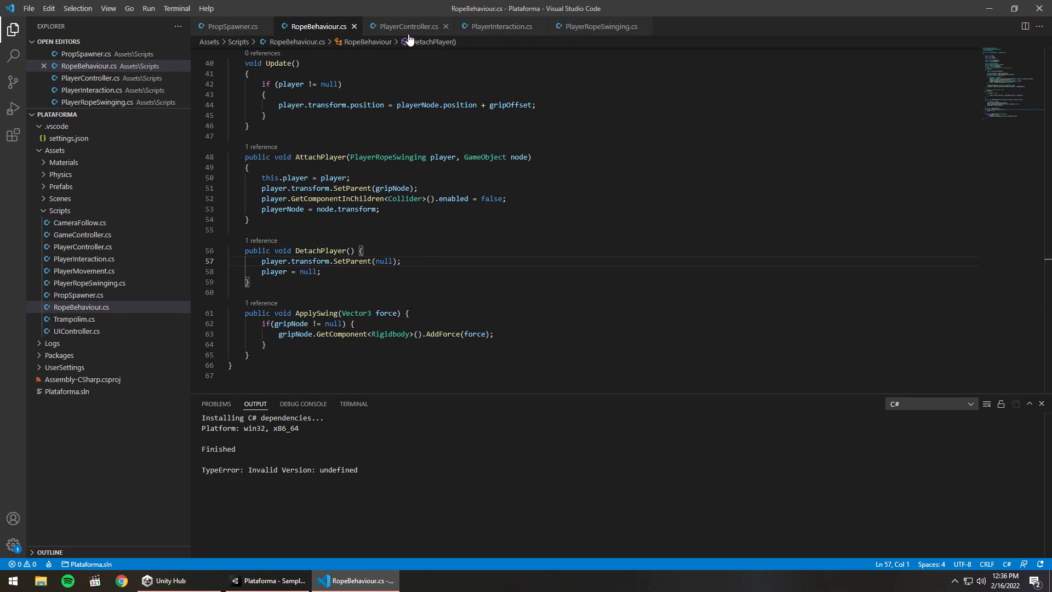
Step: Paste the collider re-enable line into PlayerInteraction.cs Update after the rope-exit timer, removing the blank line
click(502, 26)
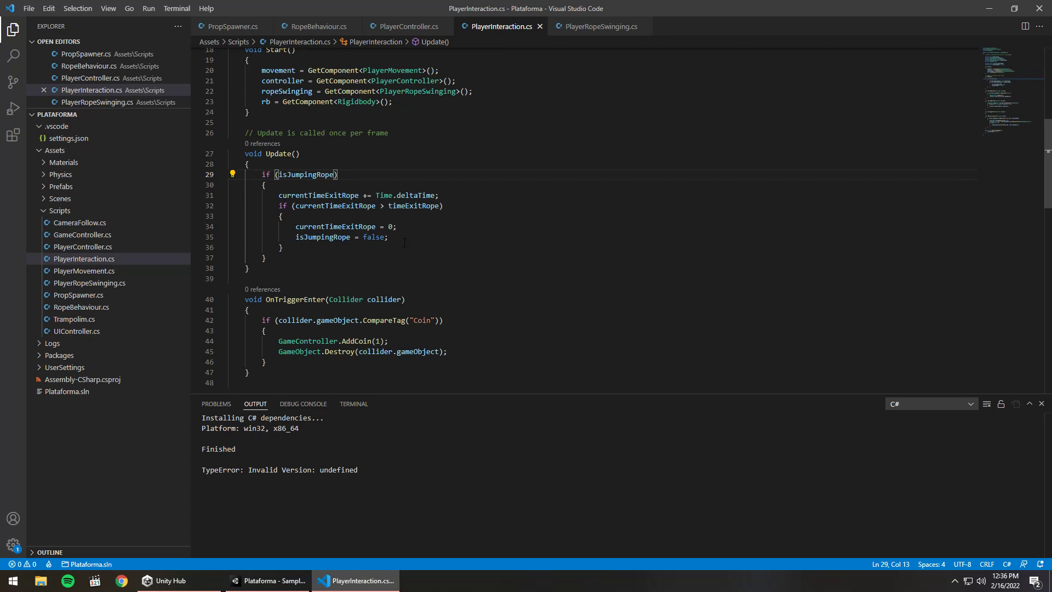
scroll(405, 243, down, 3)
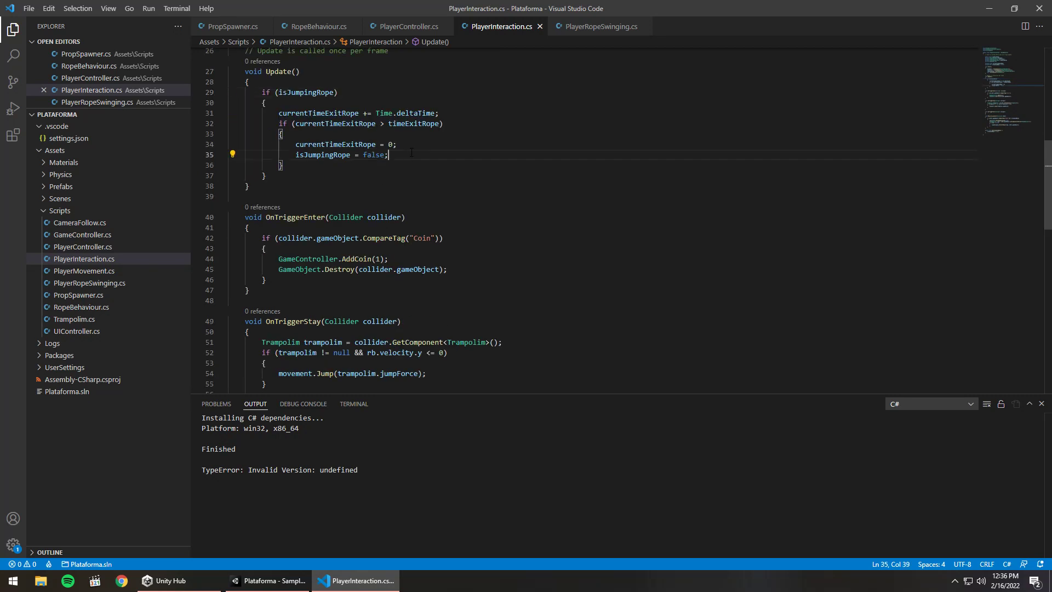
key(Return)
key(ctrl+v)
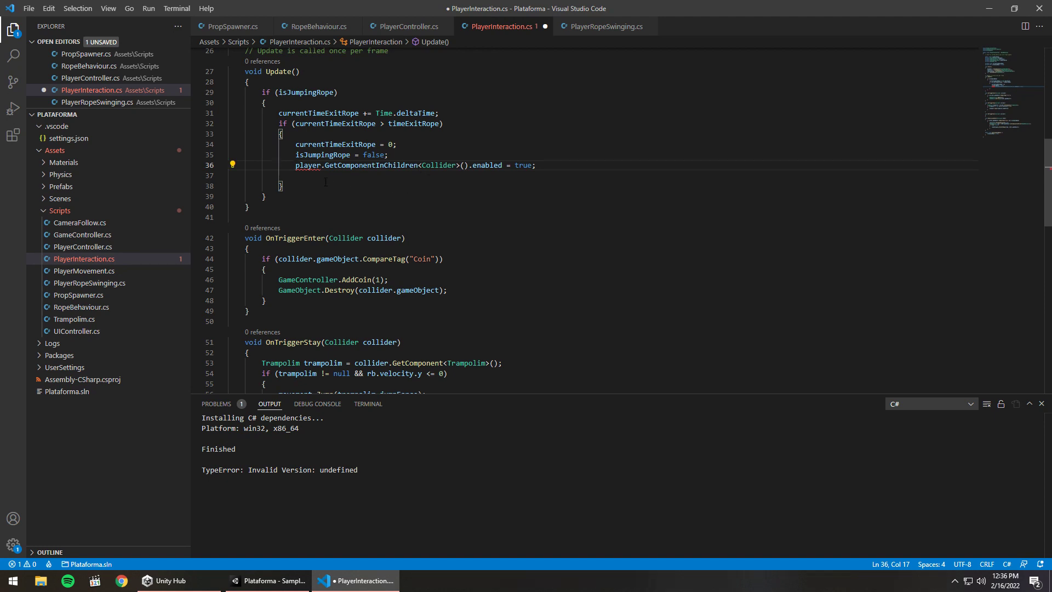
double_click(310, 166)
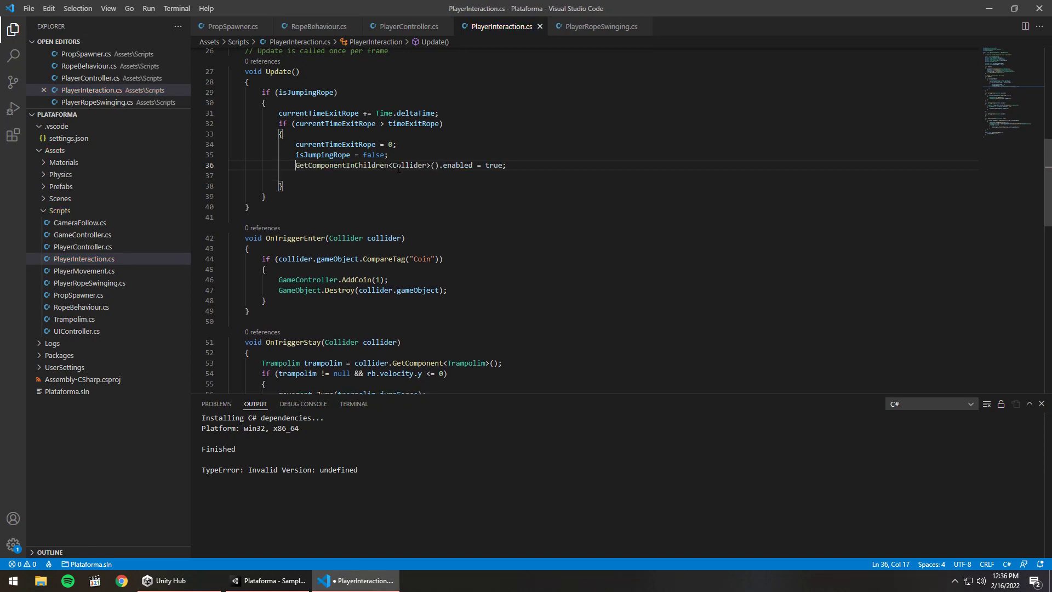
key(Delete)
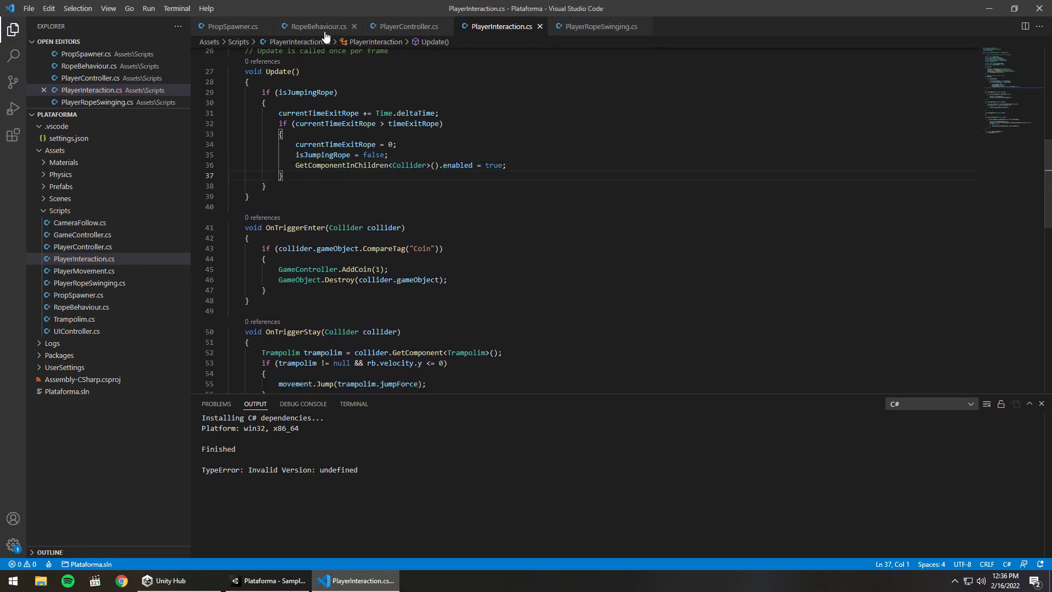
click(310, 25)
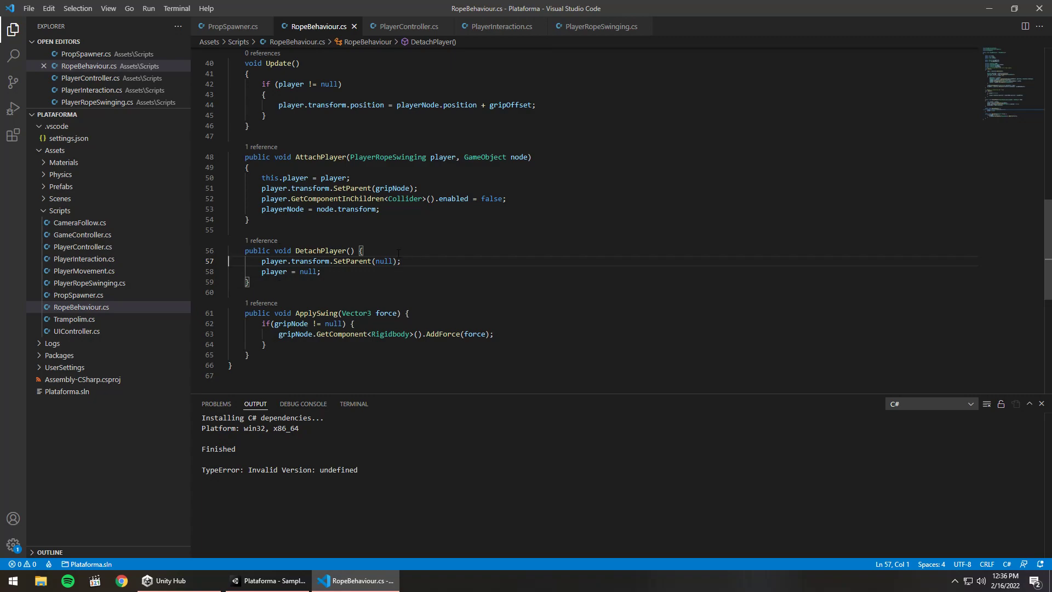
click(277, 580)
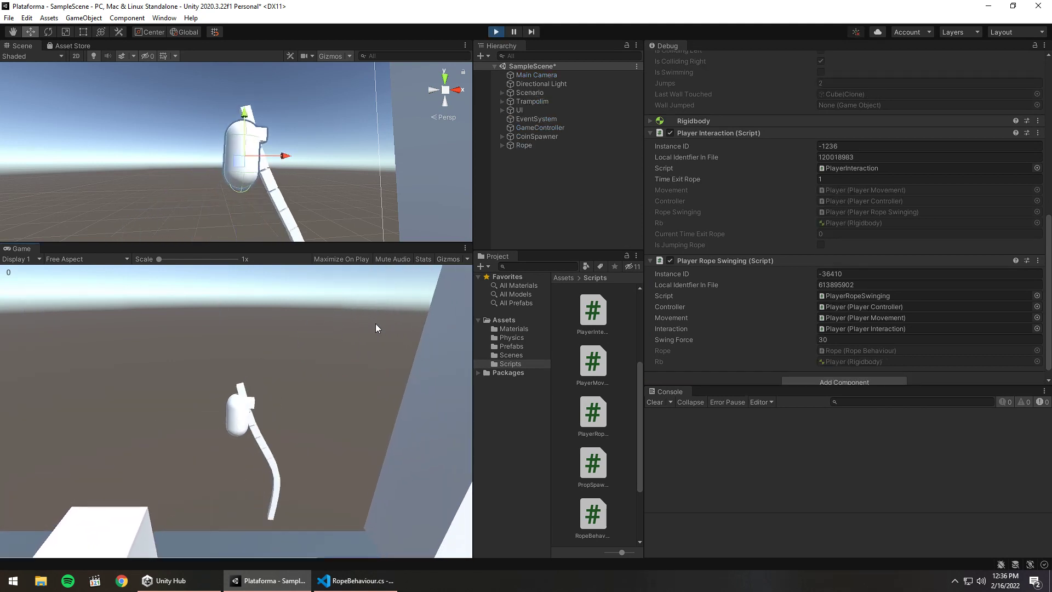
Step: Let go of and re-grab the rope several times, collecting 2 coins, then stop play mode
key(space)
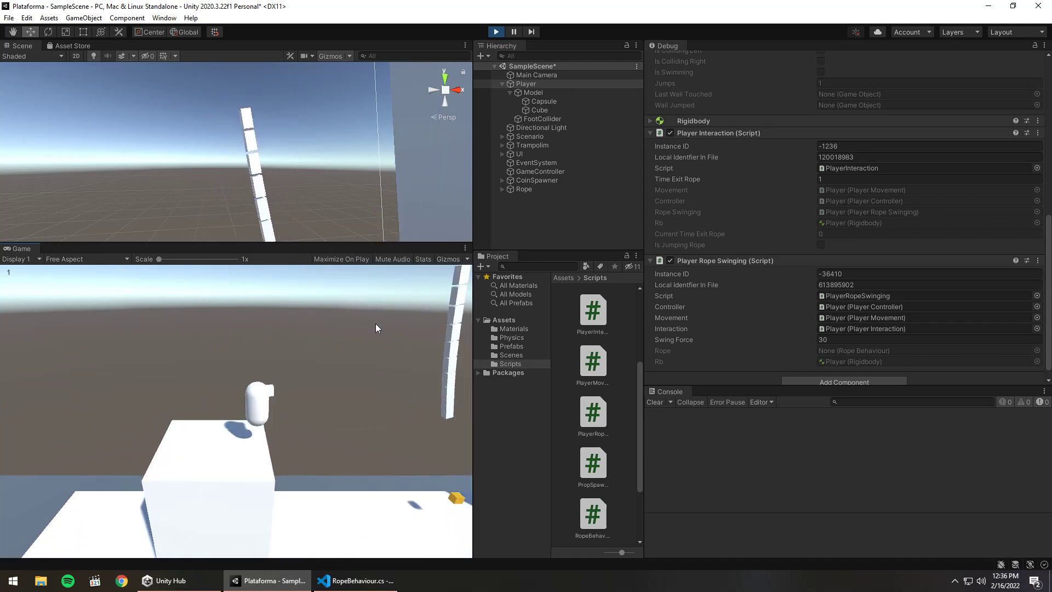
key(space)
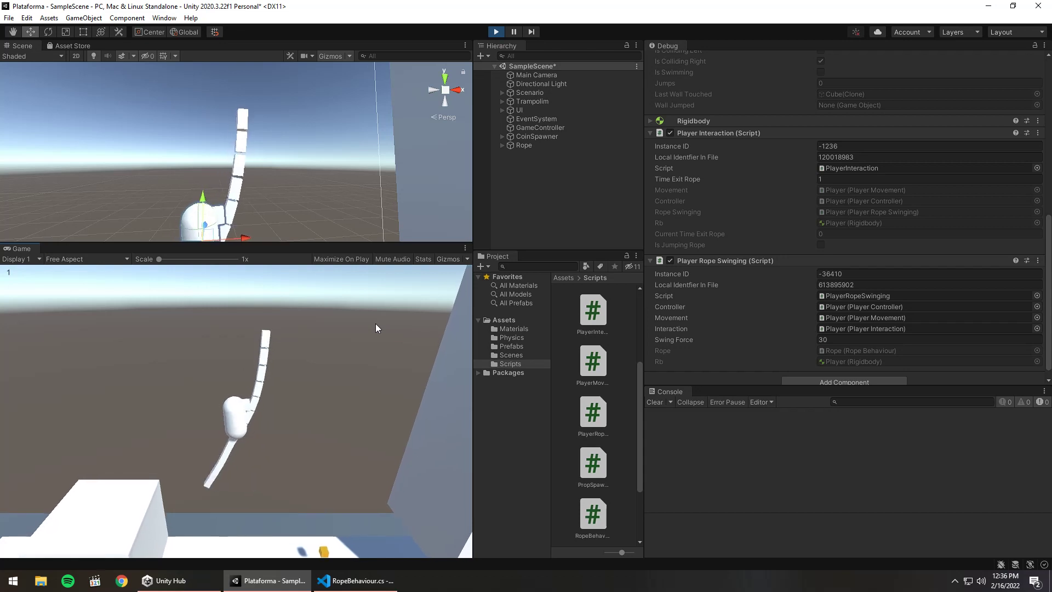
key(space)
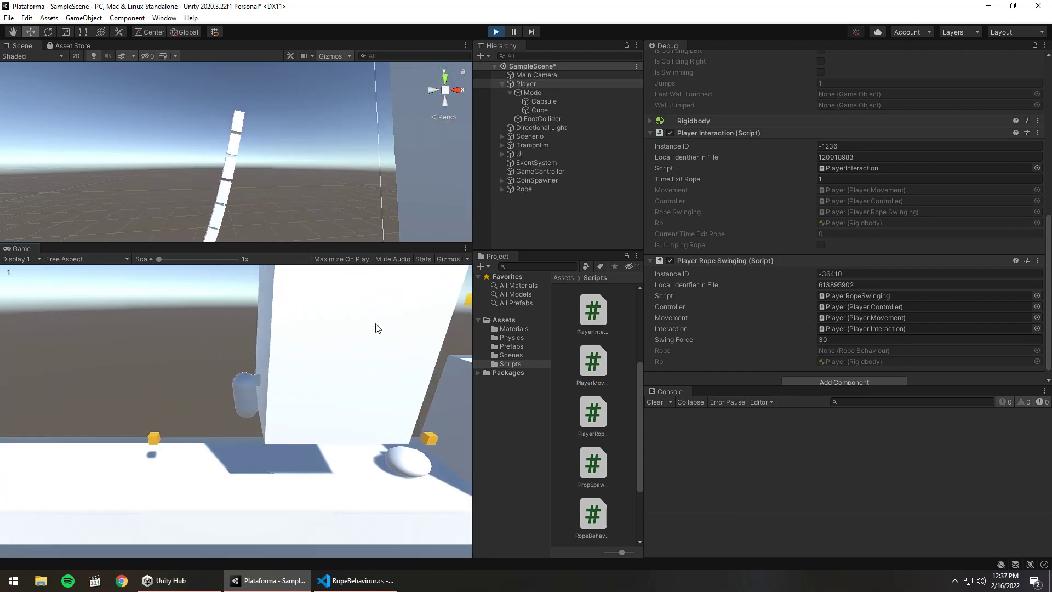
key(space)
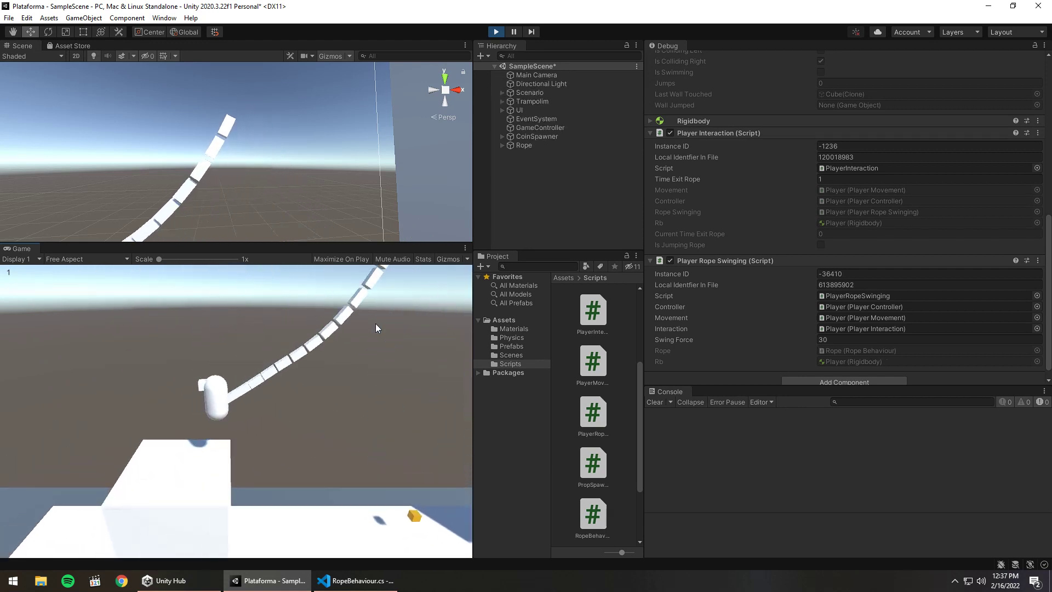
key(space)
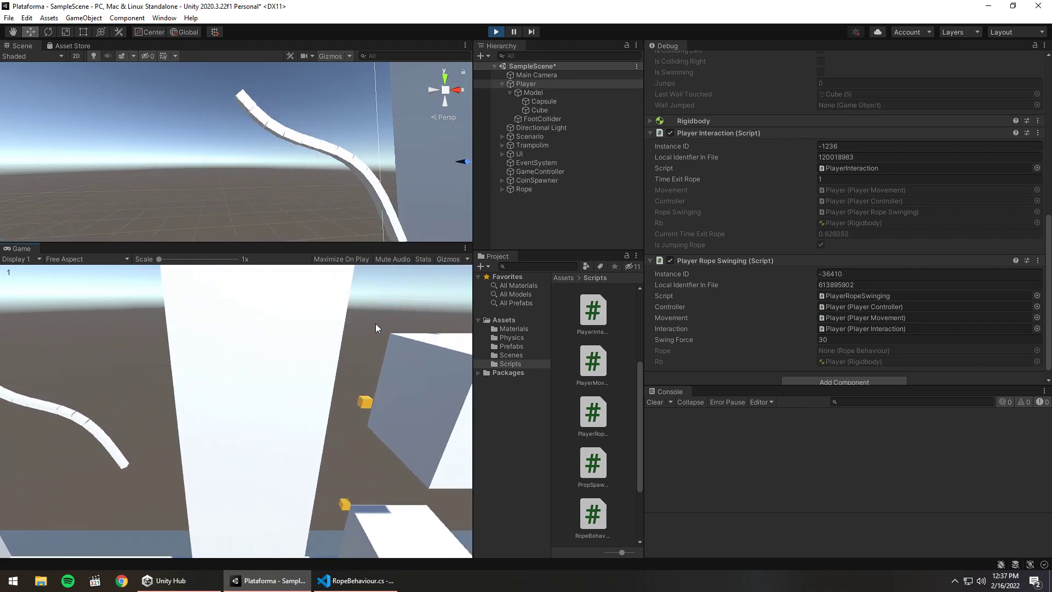
key(space)
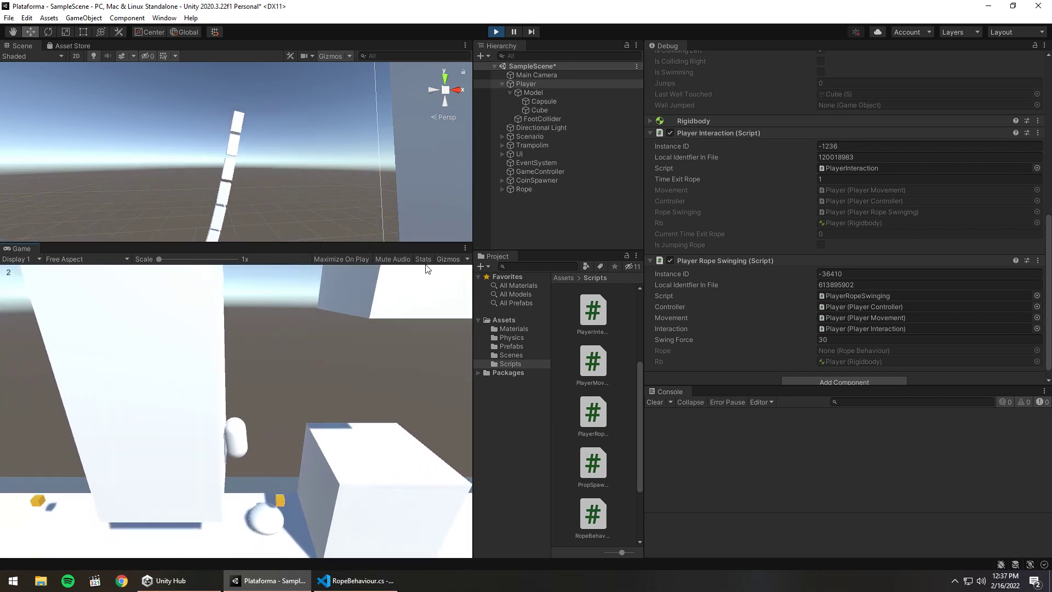
key(ctrl+p)
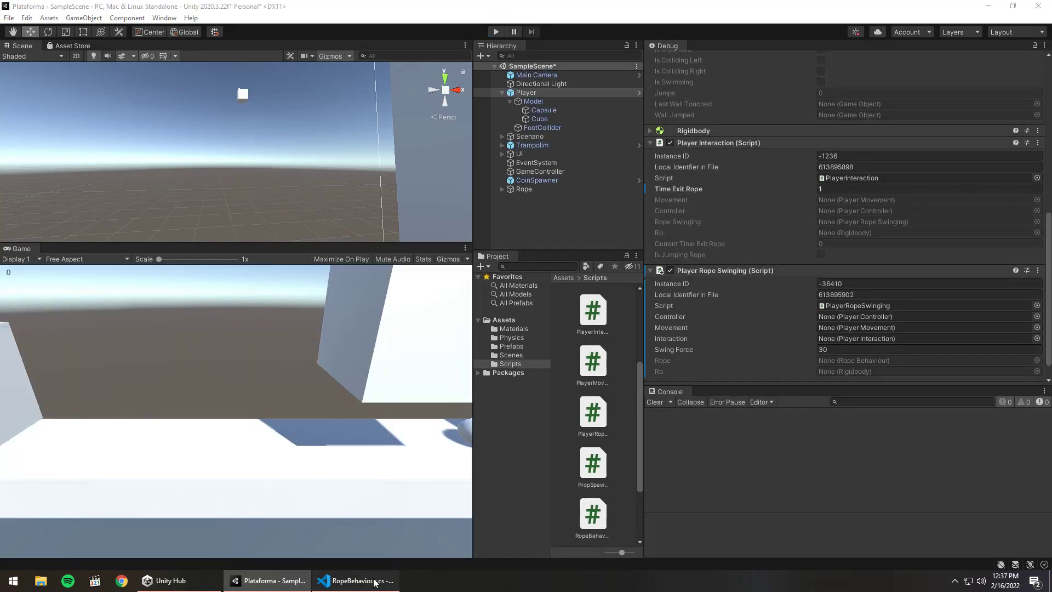
Step: Review PlayerInteraction.cs and RopeBehaviour.cs, then start a Unity test with Time Exit Rope 0.1
click(375, 582)
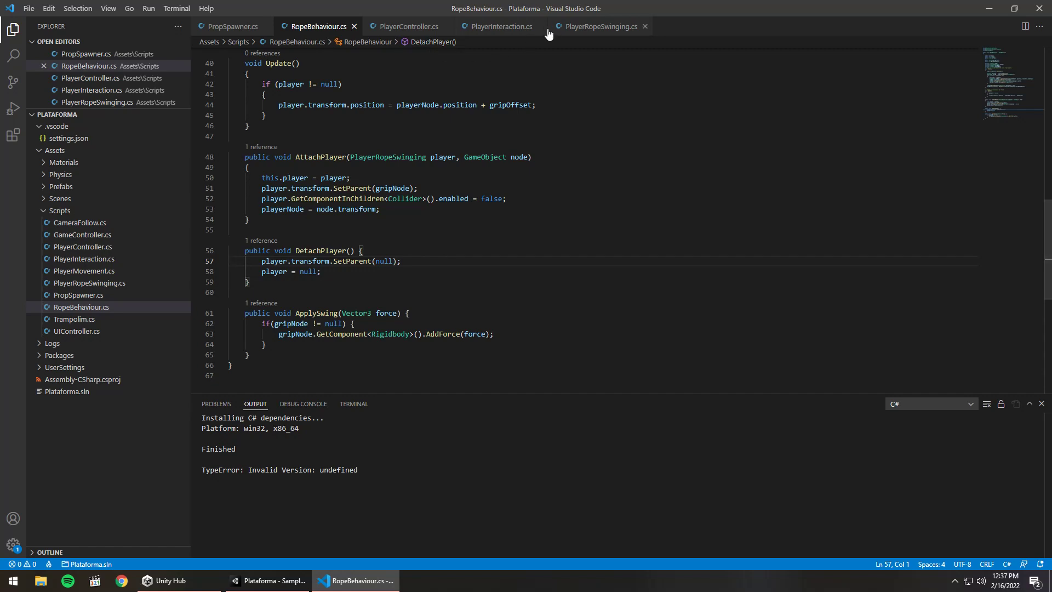
click(515, 31)
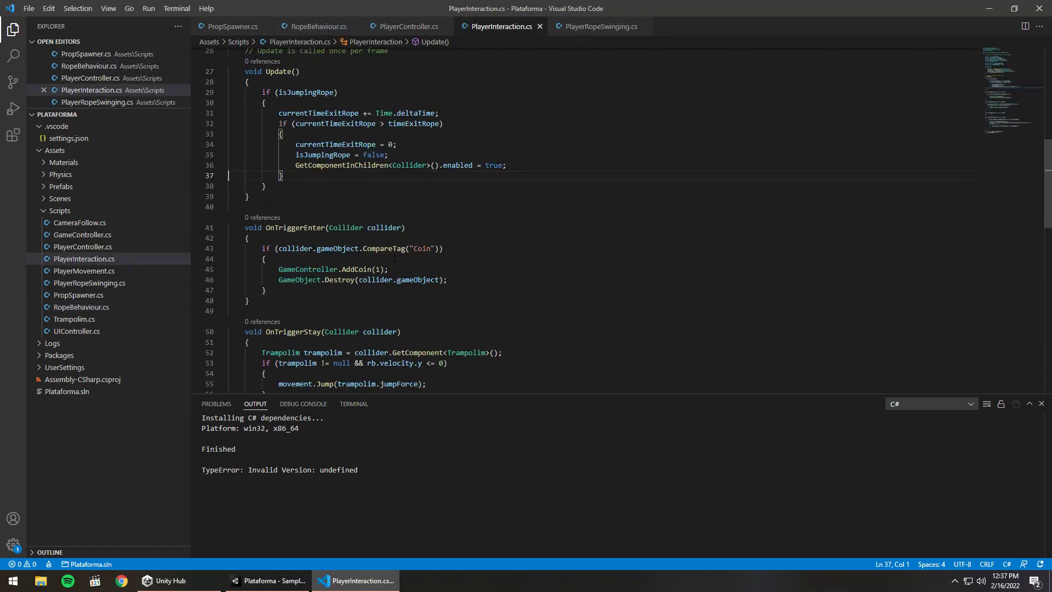
scroll(398, 313, down, 5)
scroll(398, 313, down, 5)
scroll(398, 313, up, 2)
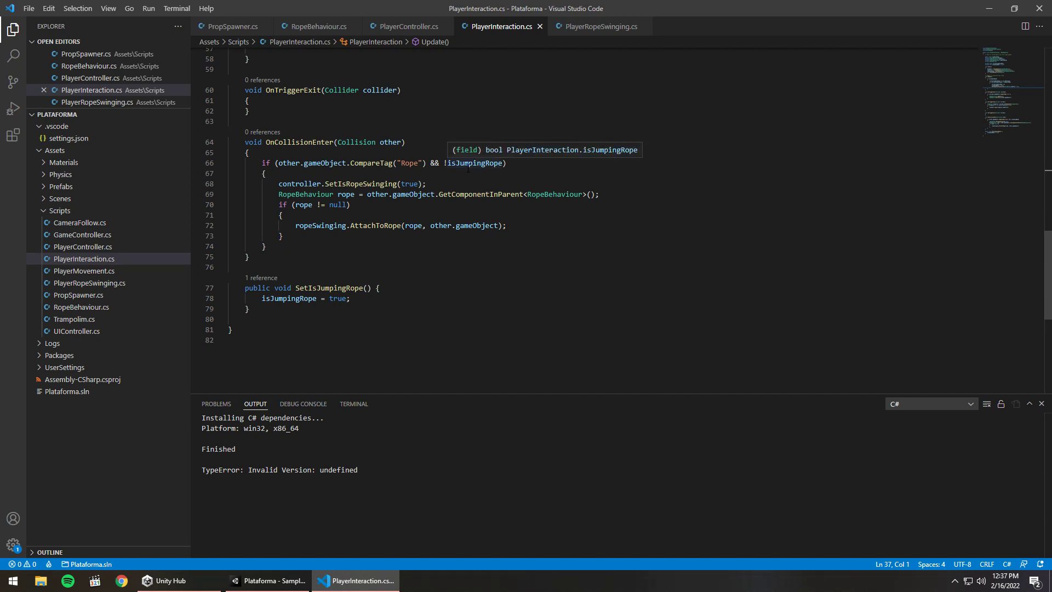
click(327, 30)
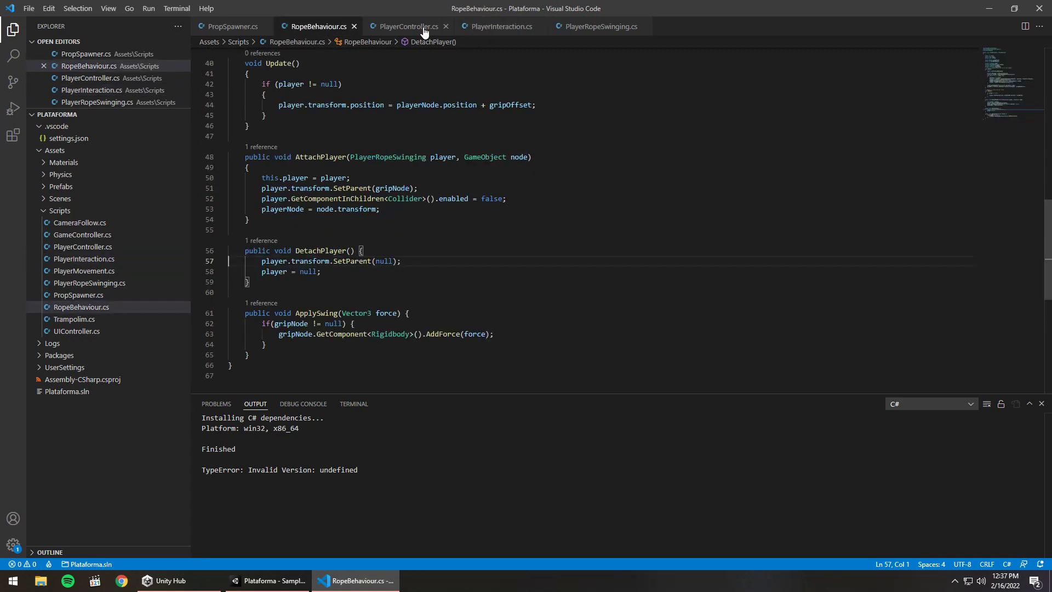
click(279, 586)
text(0.1)
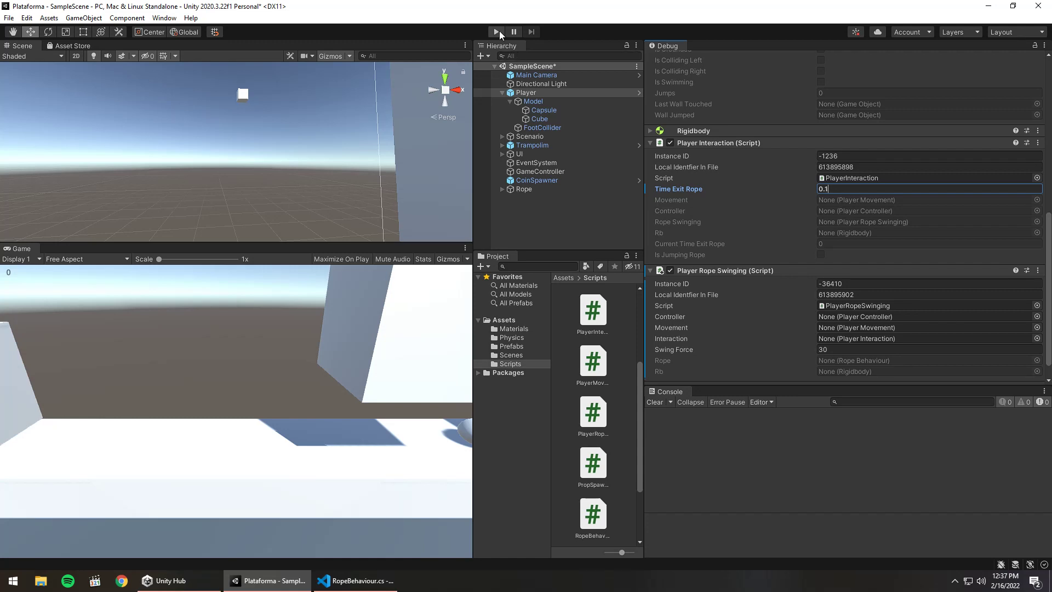
click(497, 32)
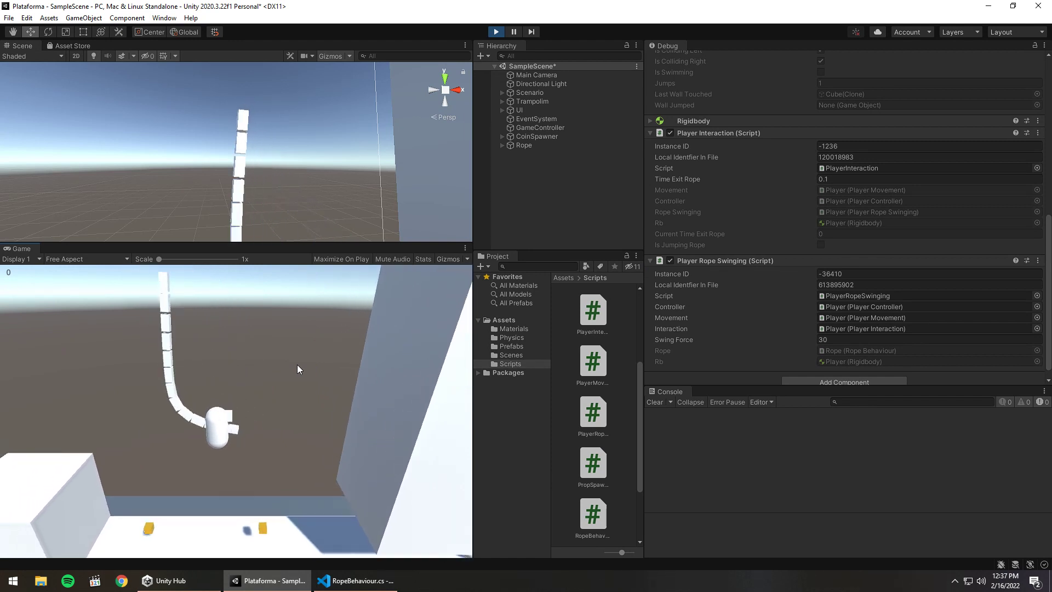
Step: Release the rope during the Time Exit Rope 0.1 test run
key(space)
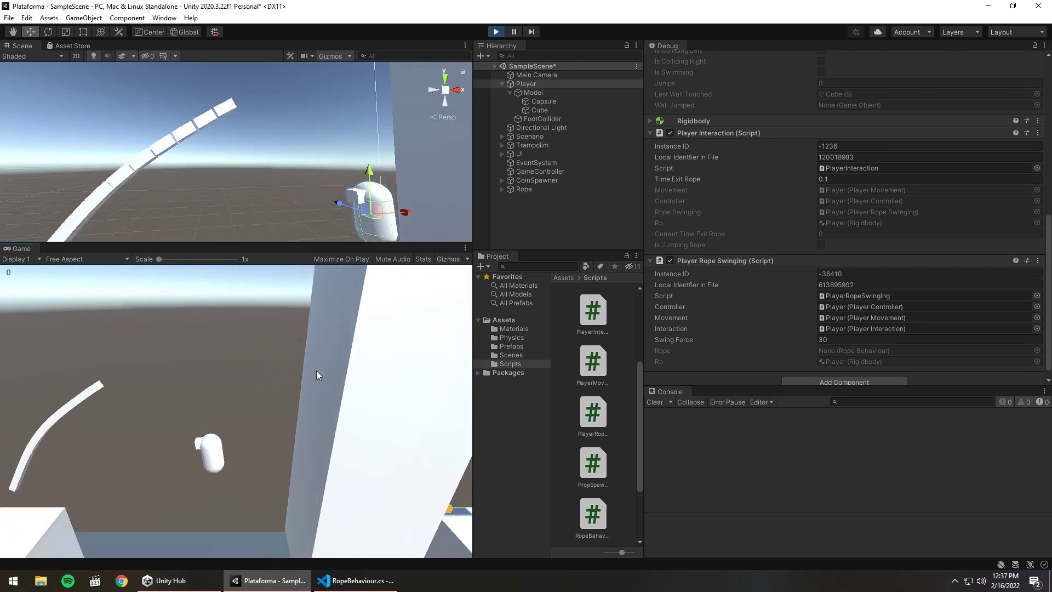
Step: Stop the run, set Time Exit Rope to 0.2, and start a new test
key(ctrl+p)
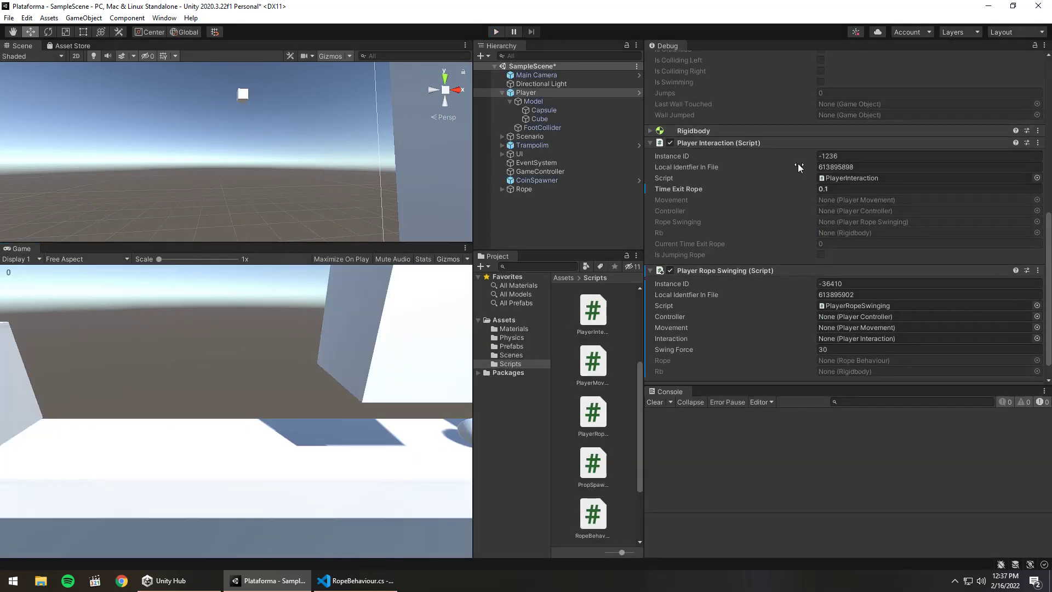
click(852, 189)
text(0.2)
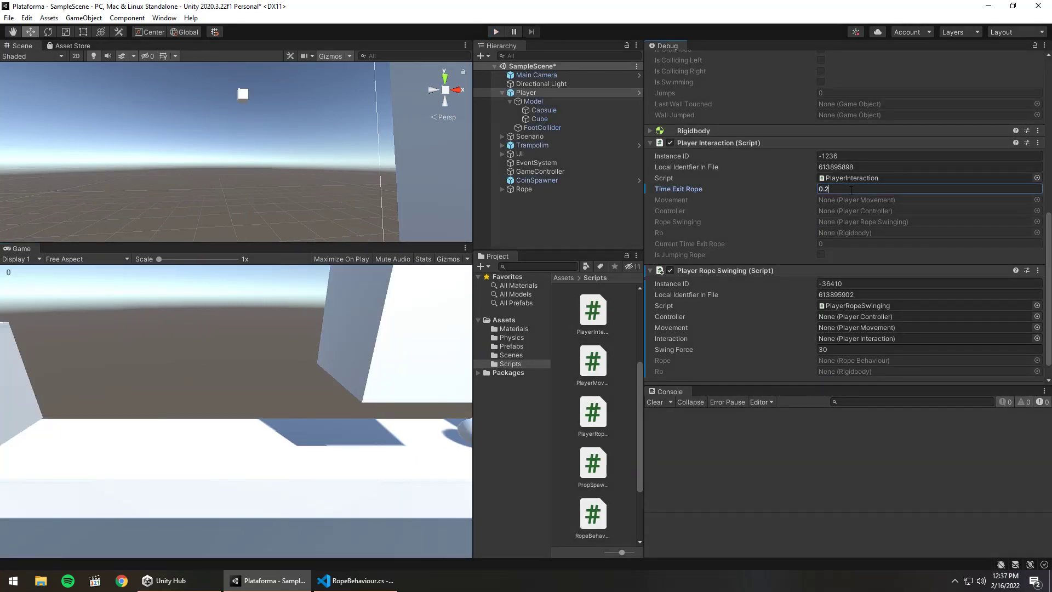
click(497, 32)
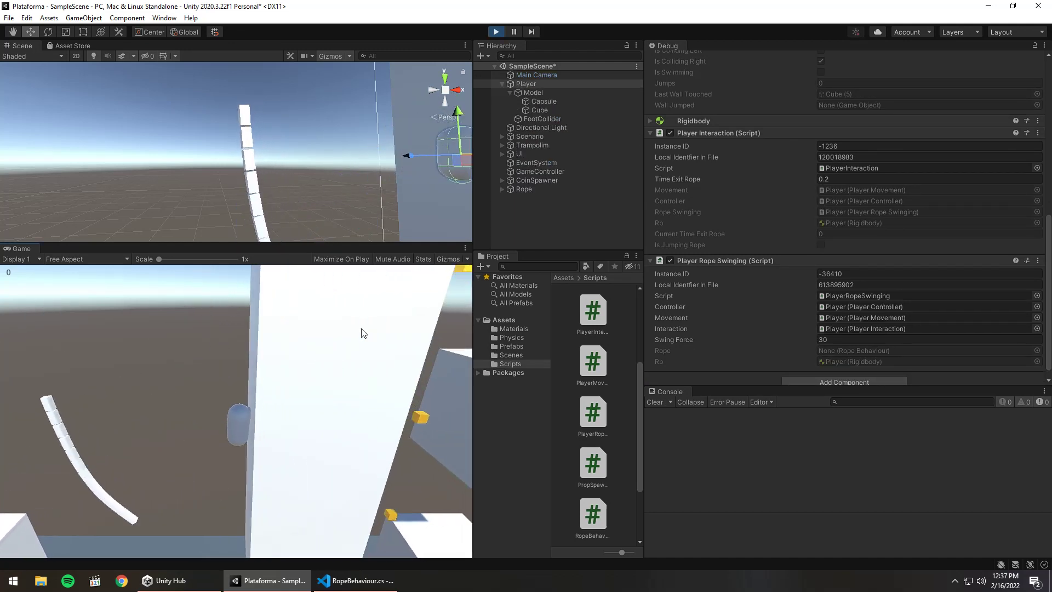
Step: Wall-jump onto a box, grab the rope, and let go of it several times
key(space)
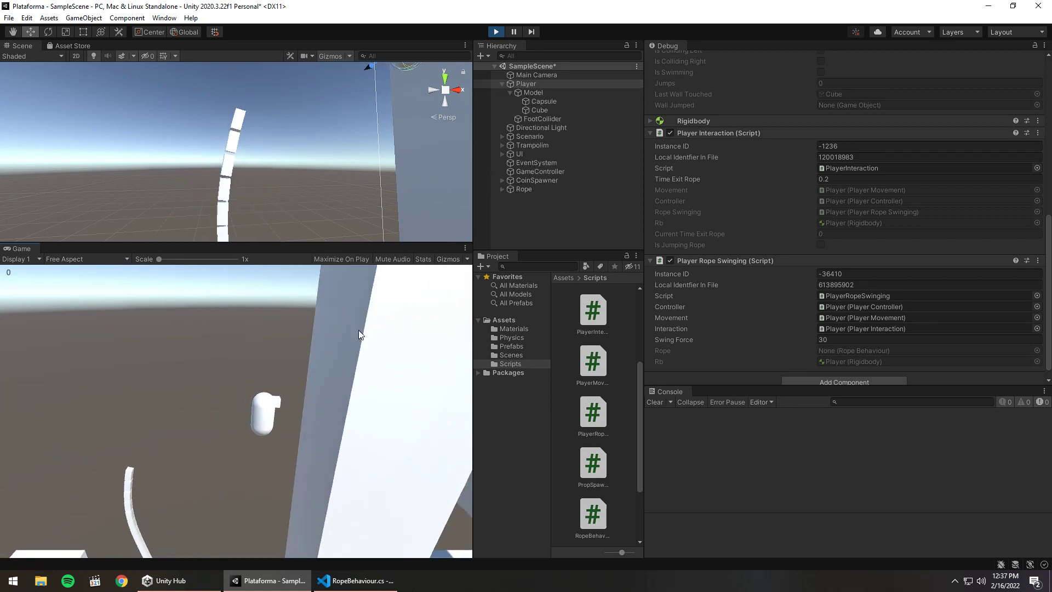
key(space)
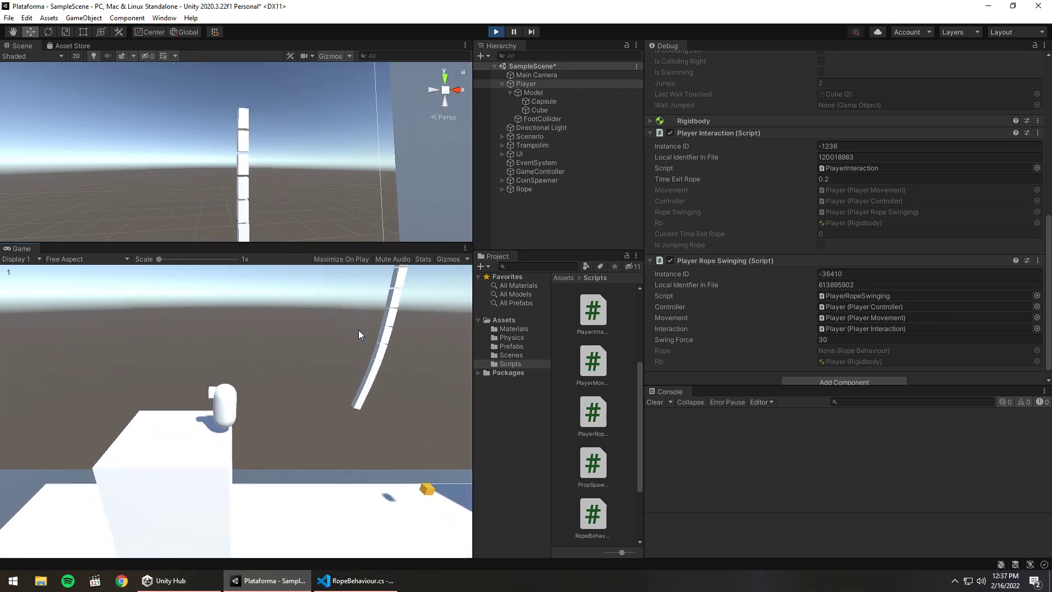
key(space)
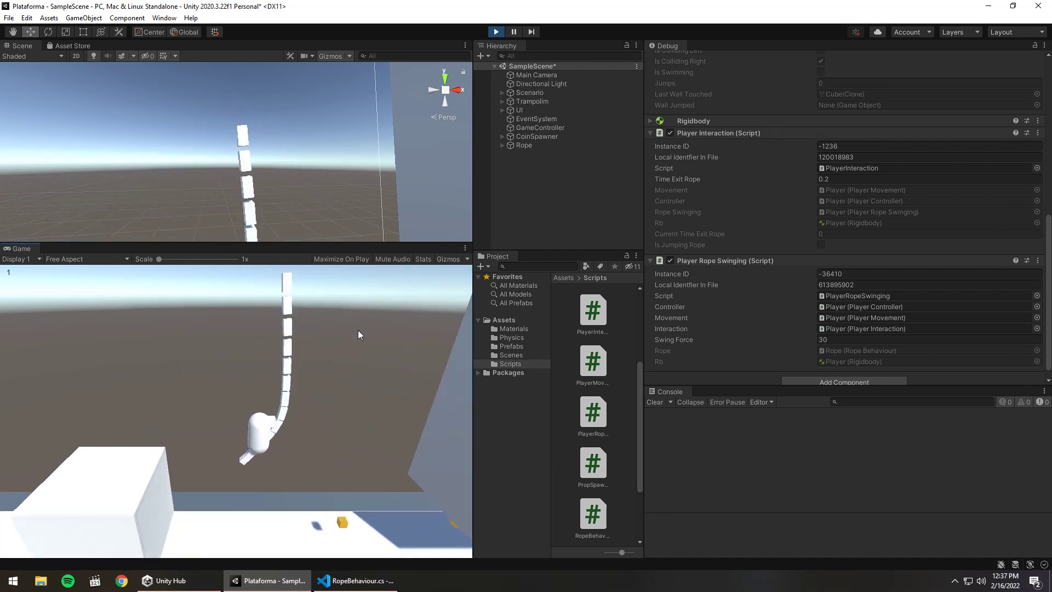
key(space)
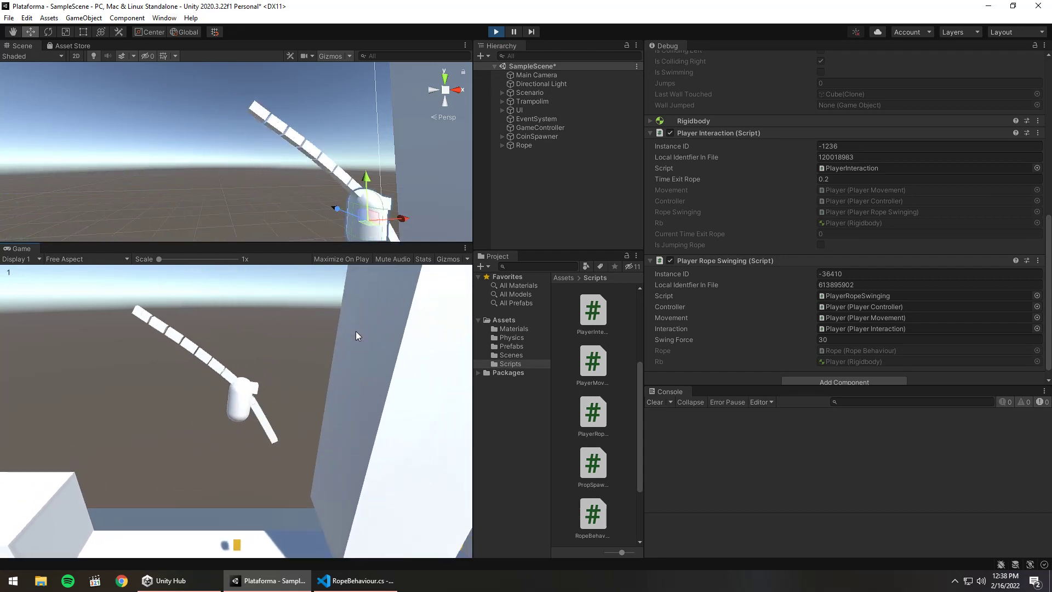
key(space)
key(space)
key(space)
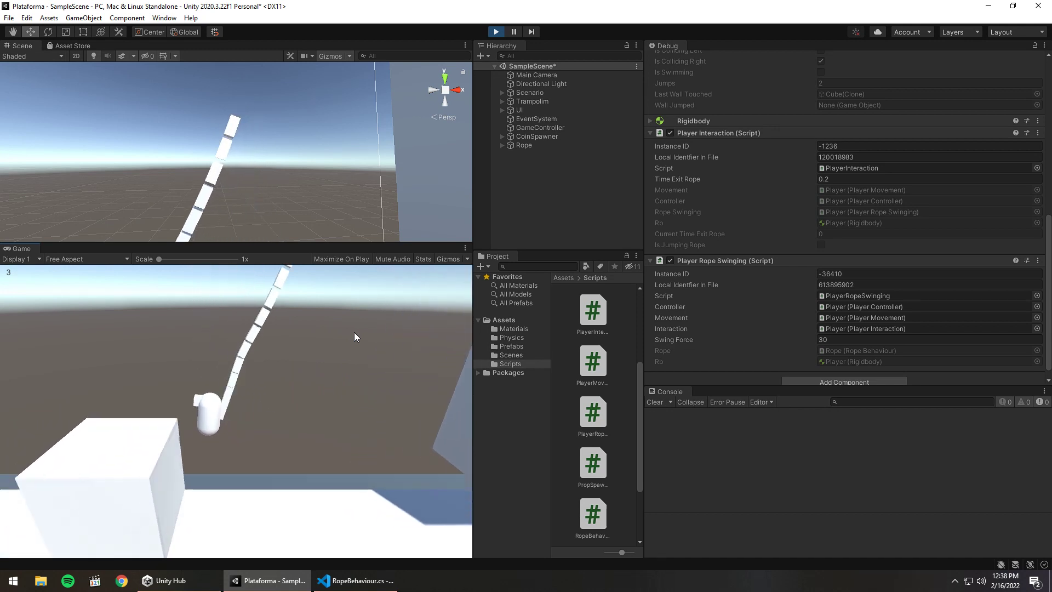
key(space)
key(space)
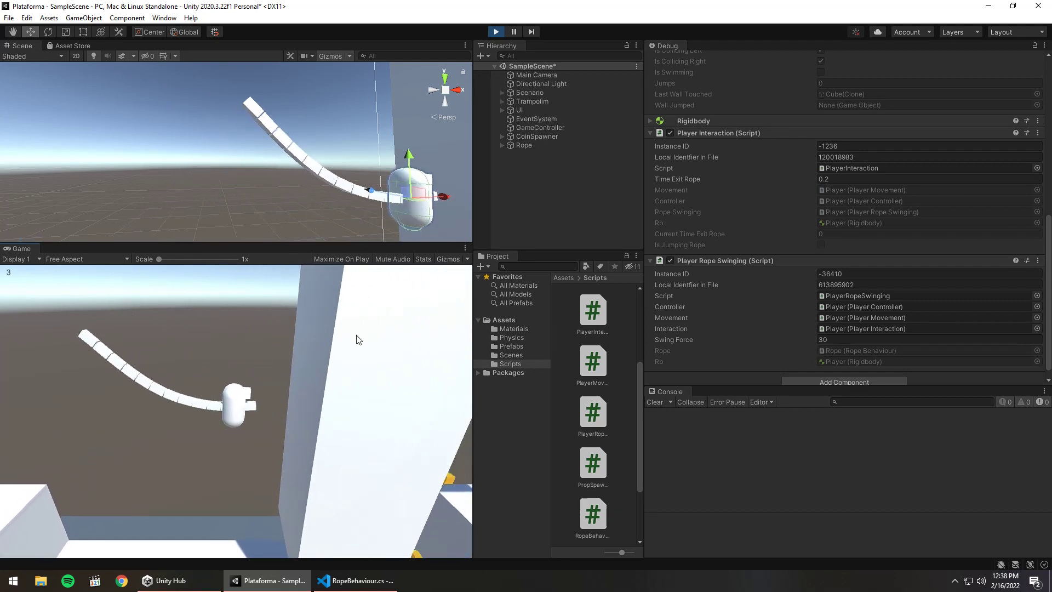
key(space)
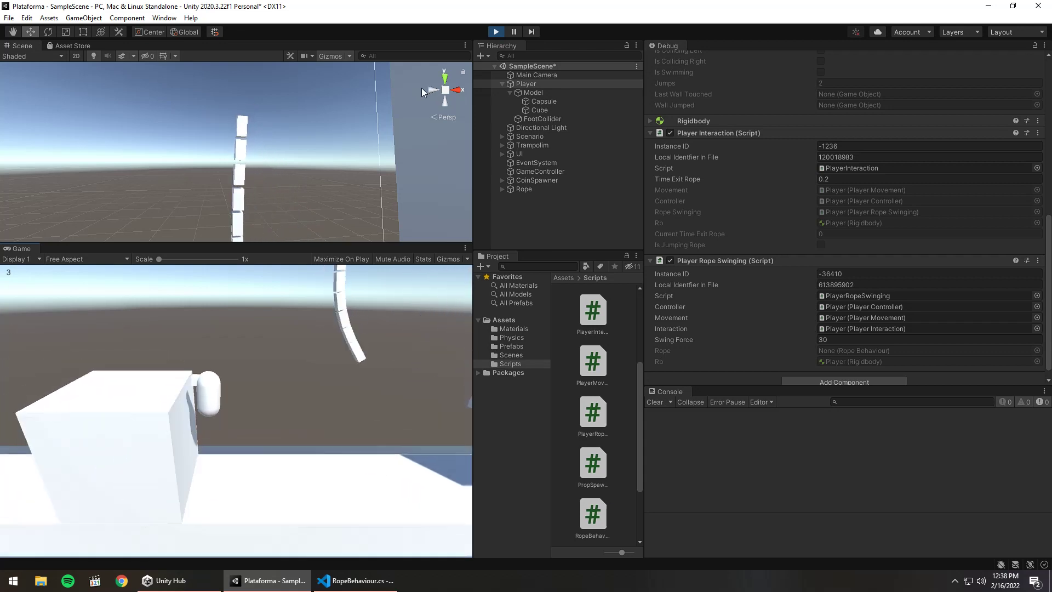
Step: Stop the test, inspect the Rope's child Cube segment, and restart Play mode
click(496, 32)
click(519, 191)
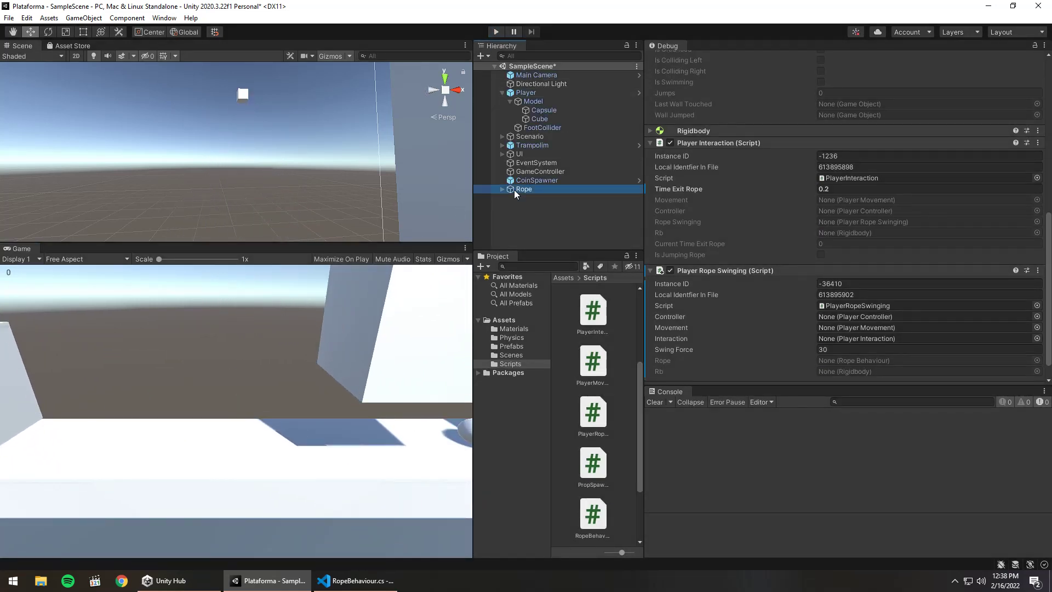
click(502, 189)
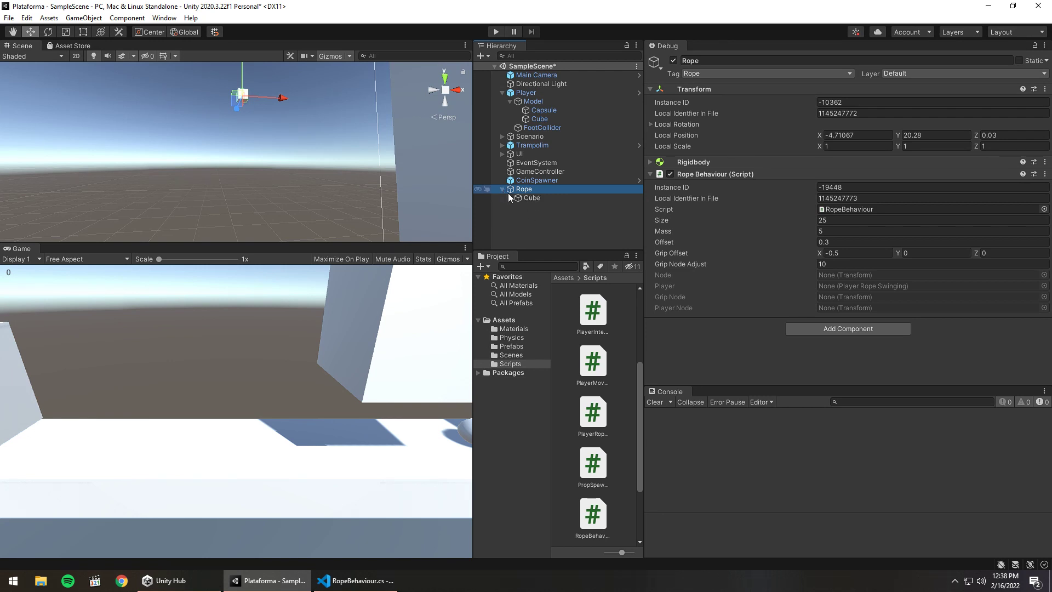
click(533, 198)
scroll(821, 340, down, 10)
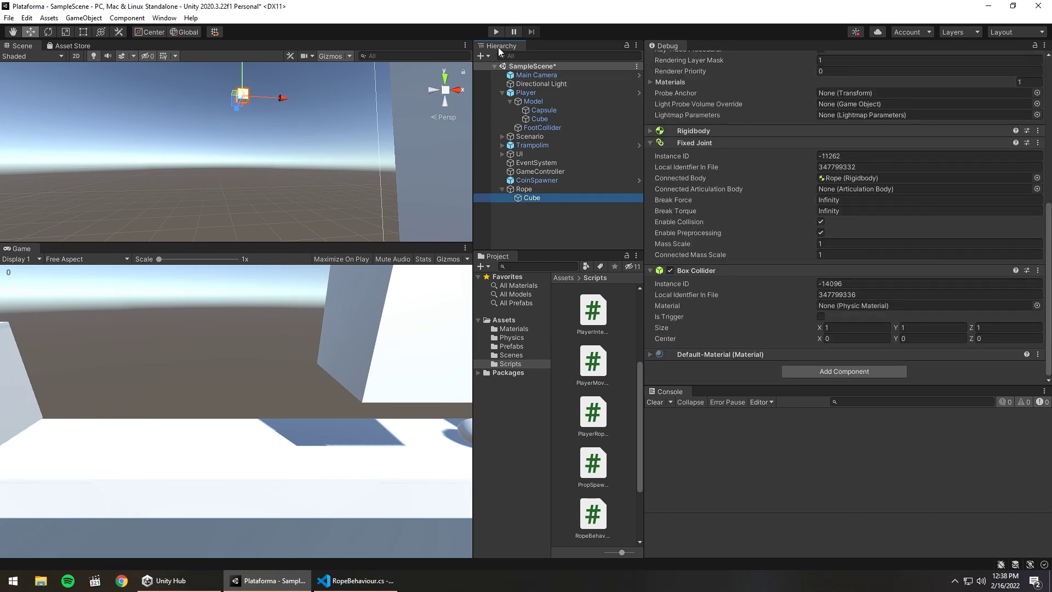
click(495, 35)
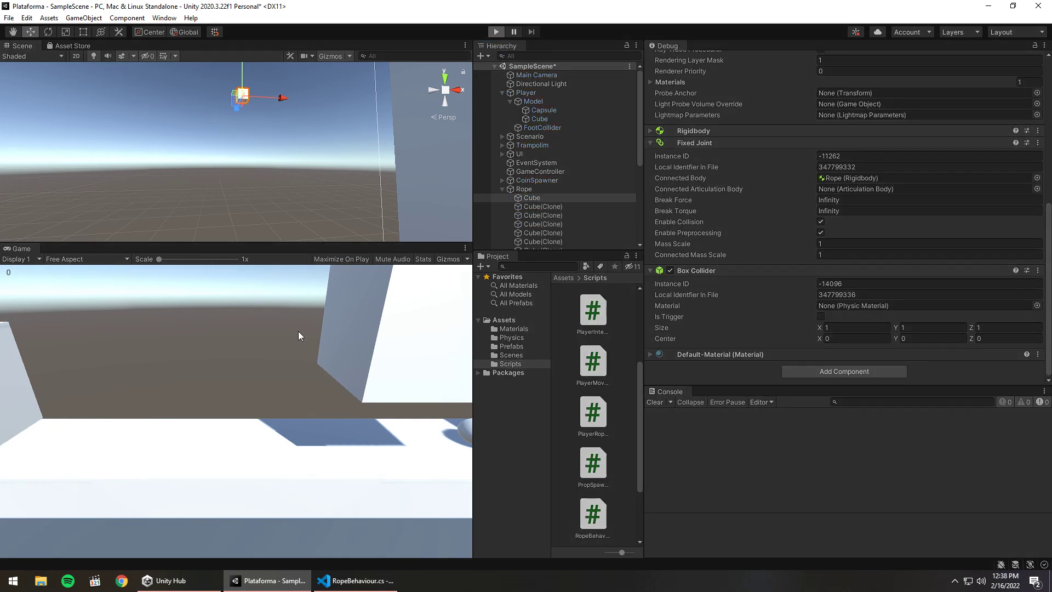
Step: Run the capsule to the rope, jump to grab it, then let go
key(w)
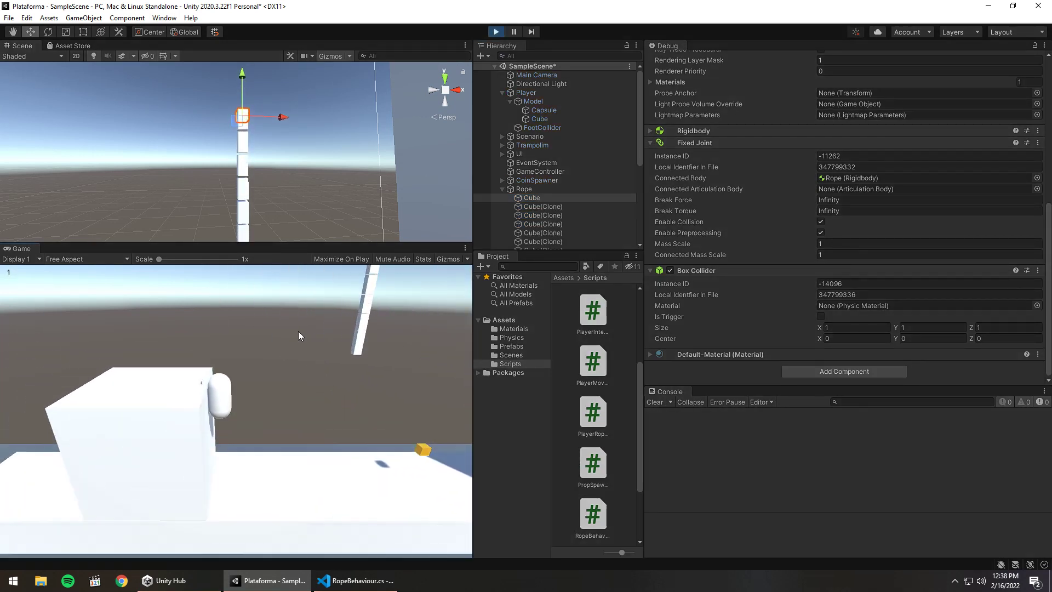
key(space)
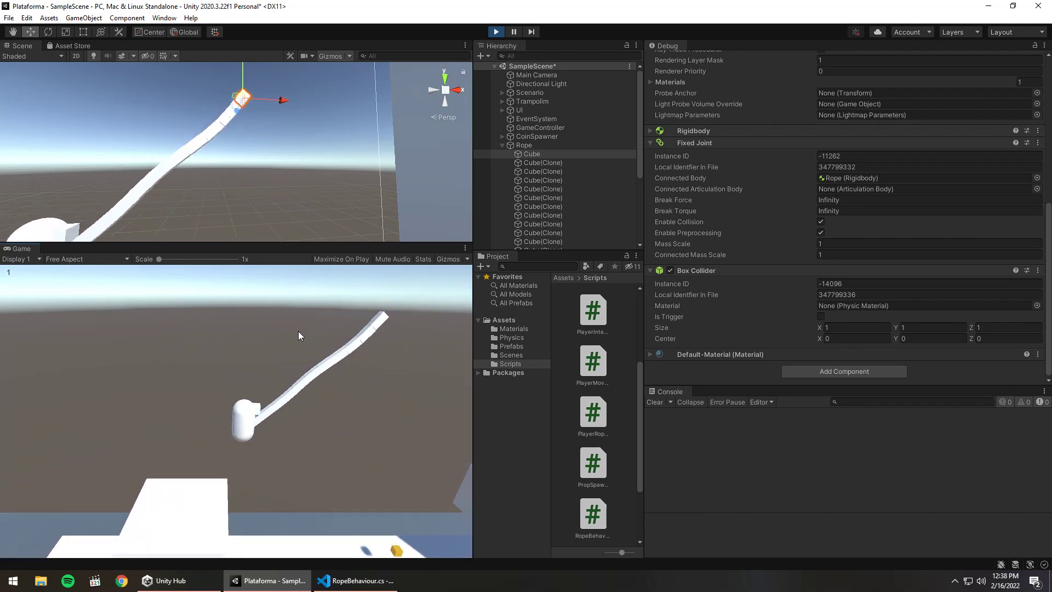
key(space)
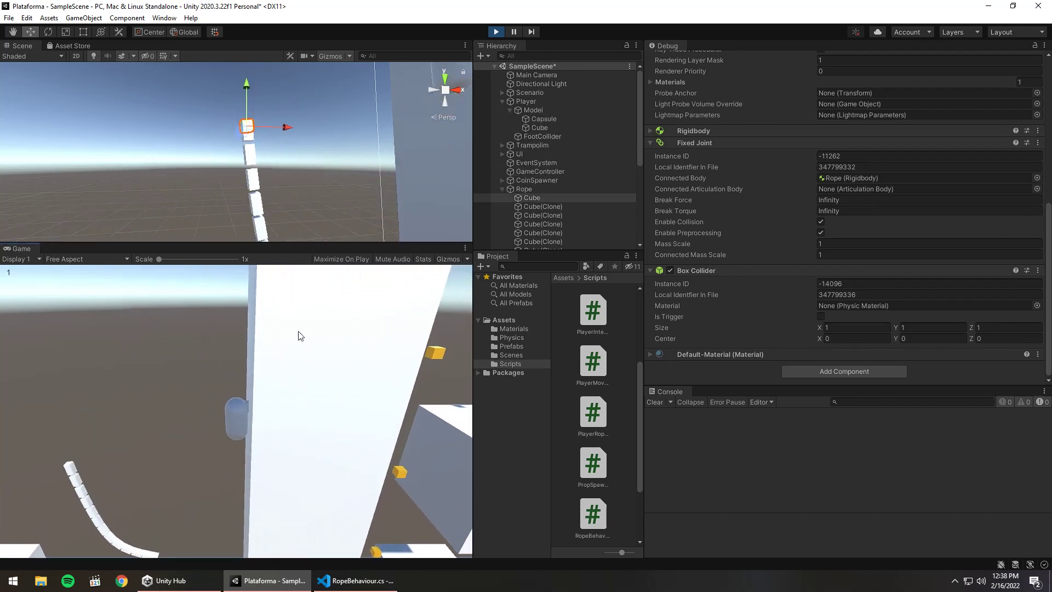
Step: Collect coins across the platforms, then climb the white block and grab the rope end
key(w)
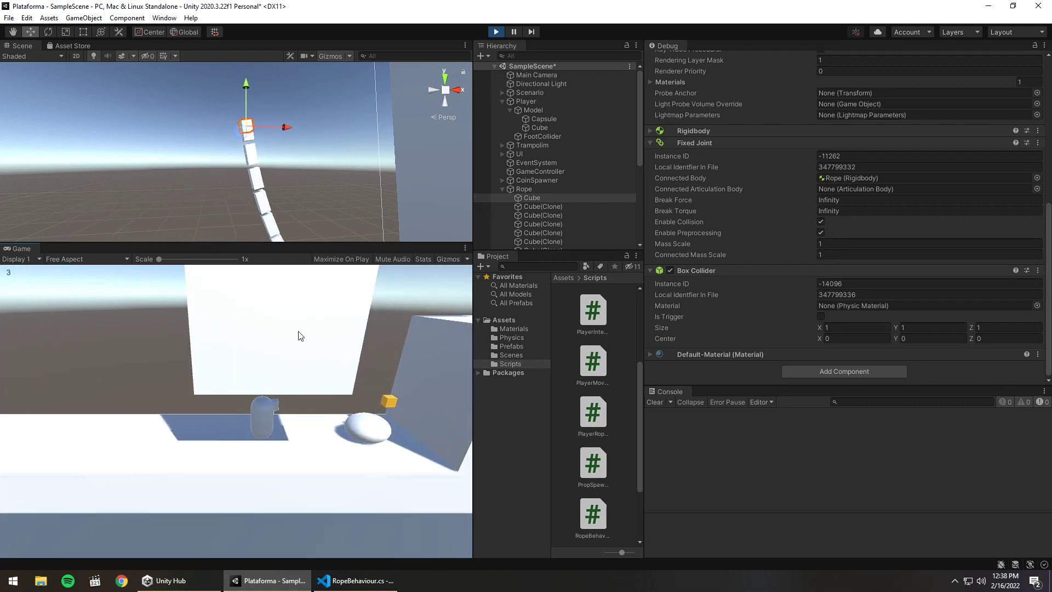
key(w)
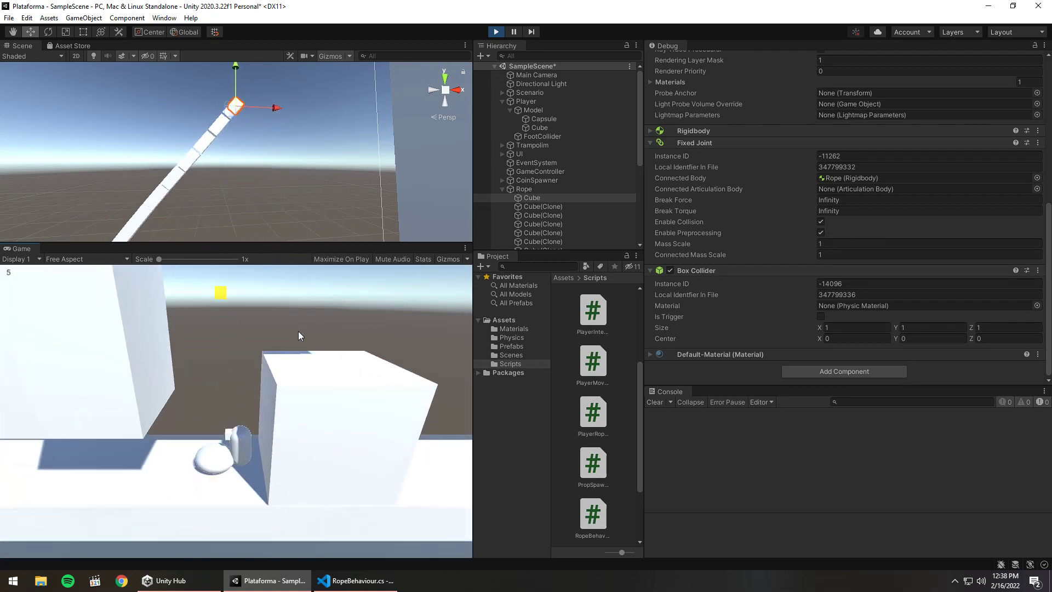
key(w)
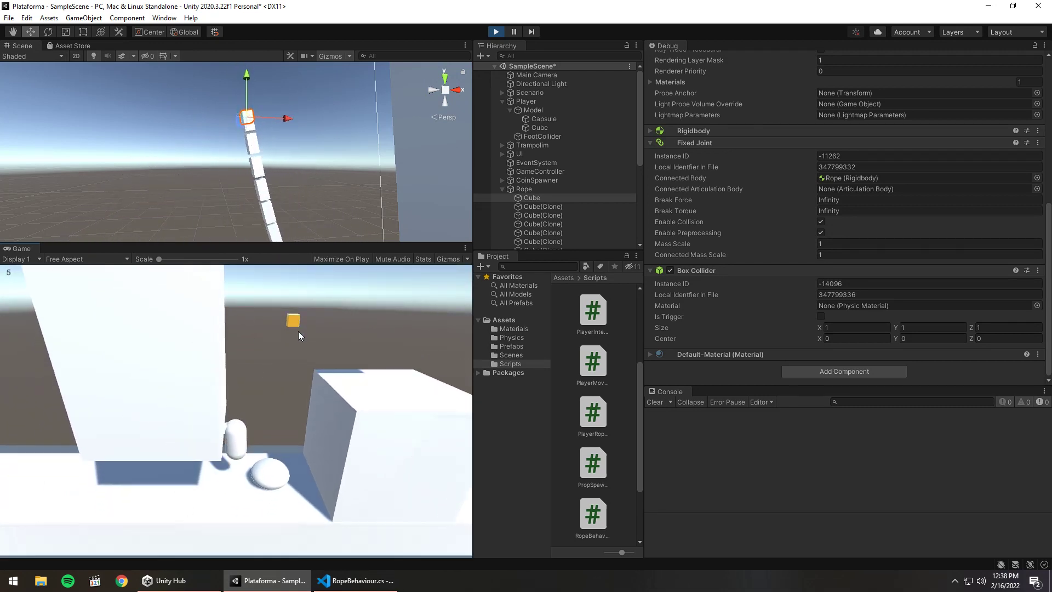
key(w)
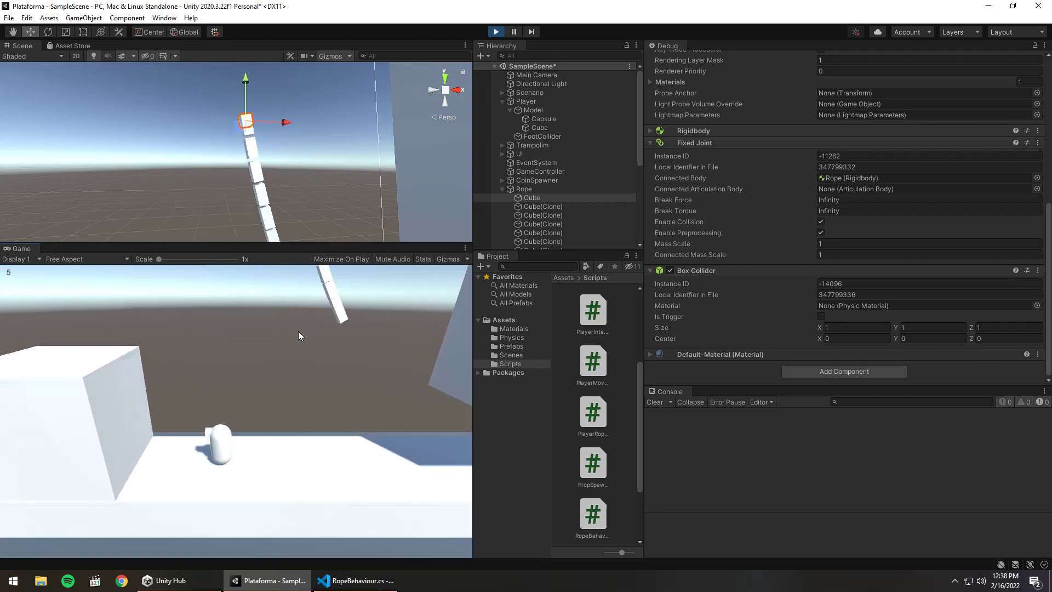
key(w)
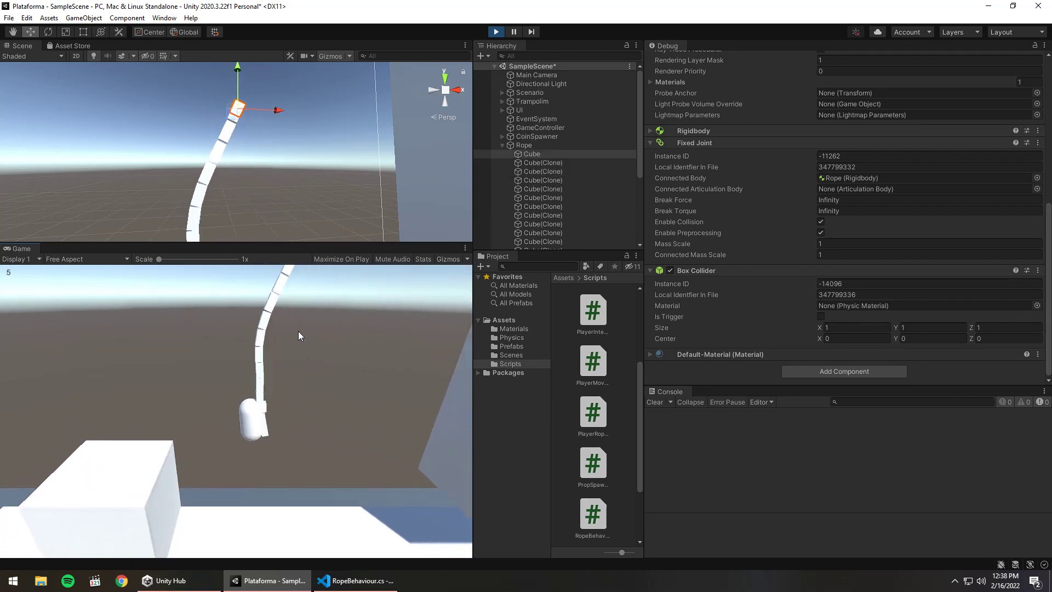
key(space)
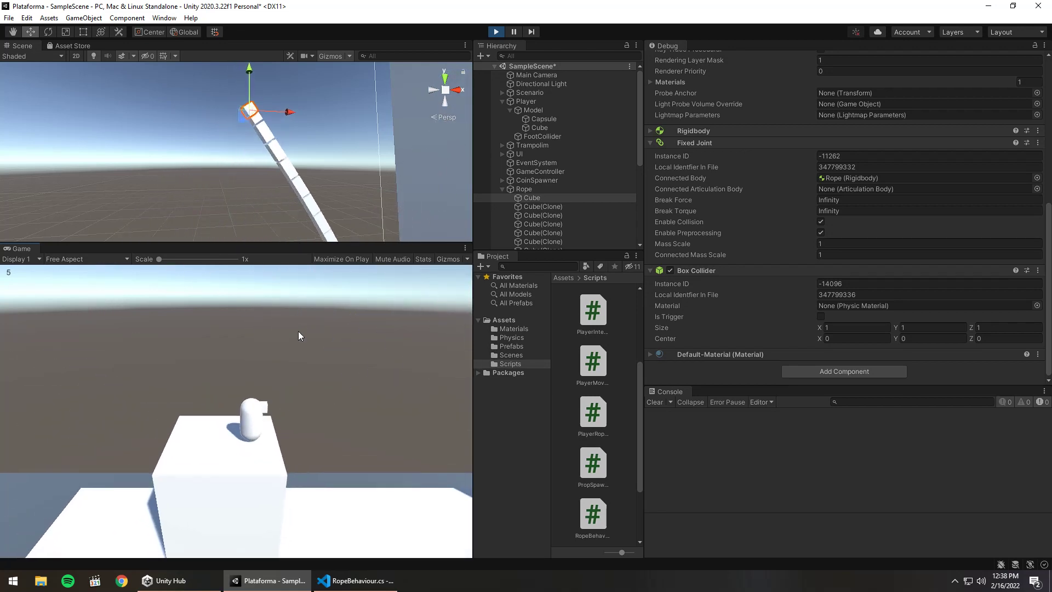
Step: Repeatedly leap onto the swinging rope and jump off, then stop the game
key(space)
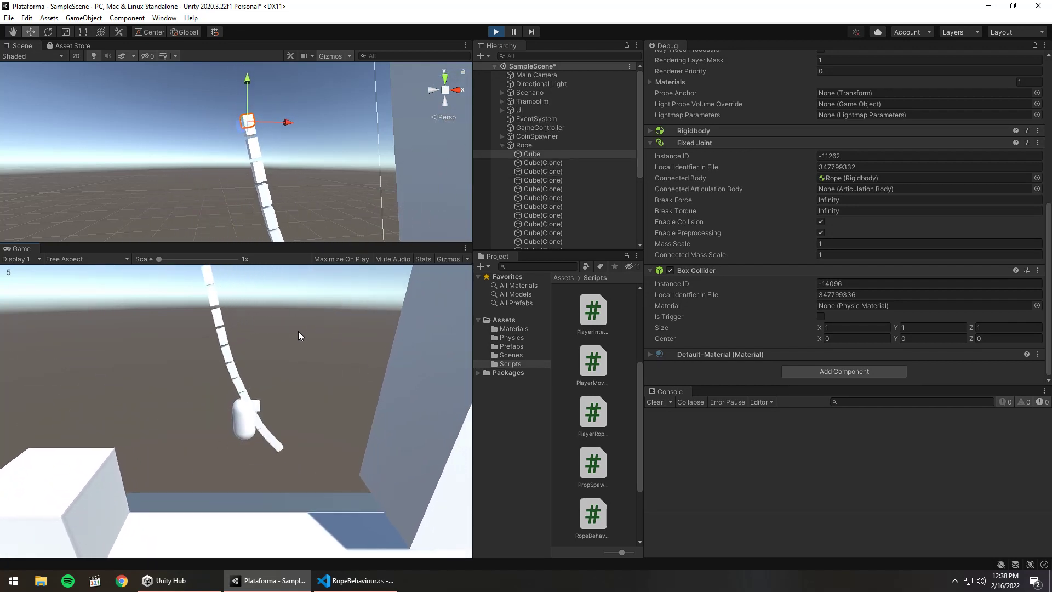
key(space)
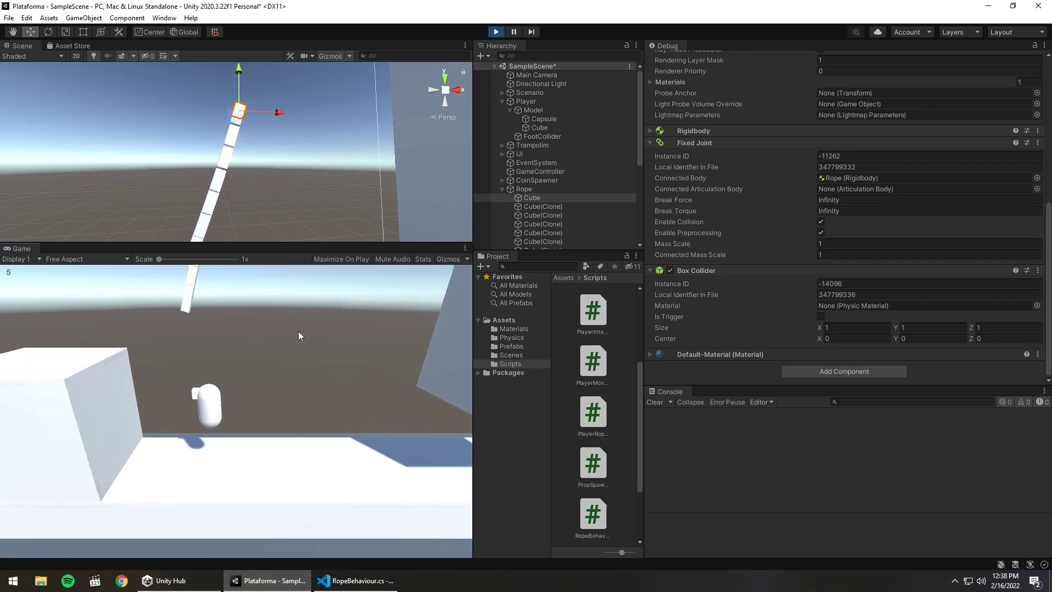
key(space)
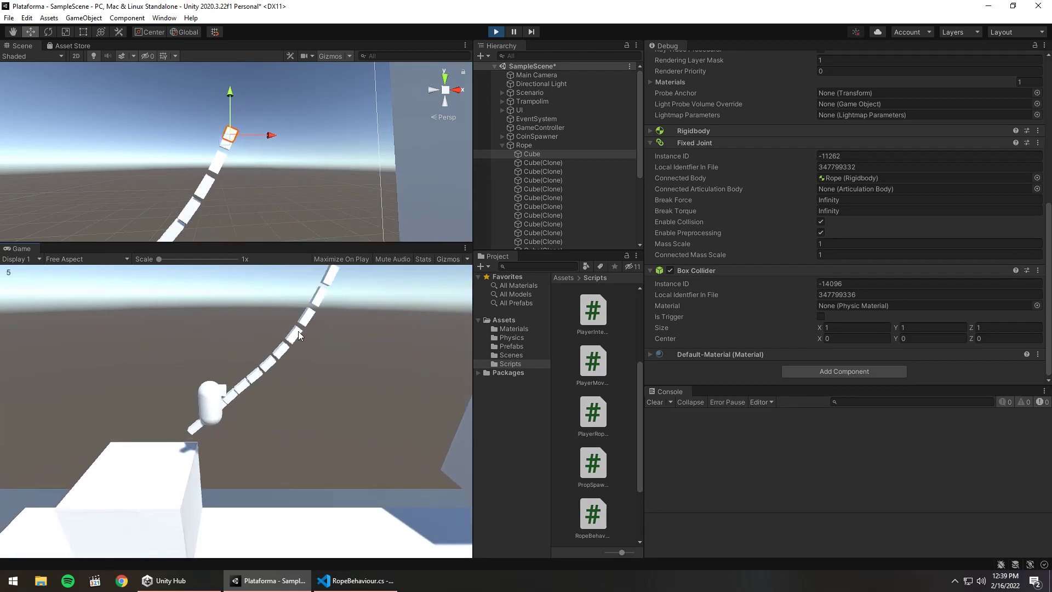
key(space)
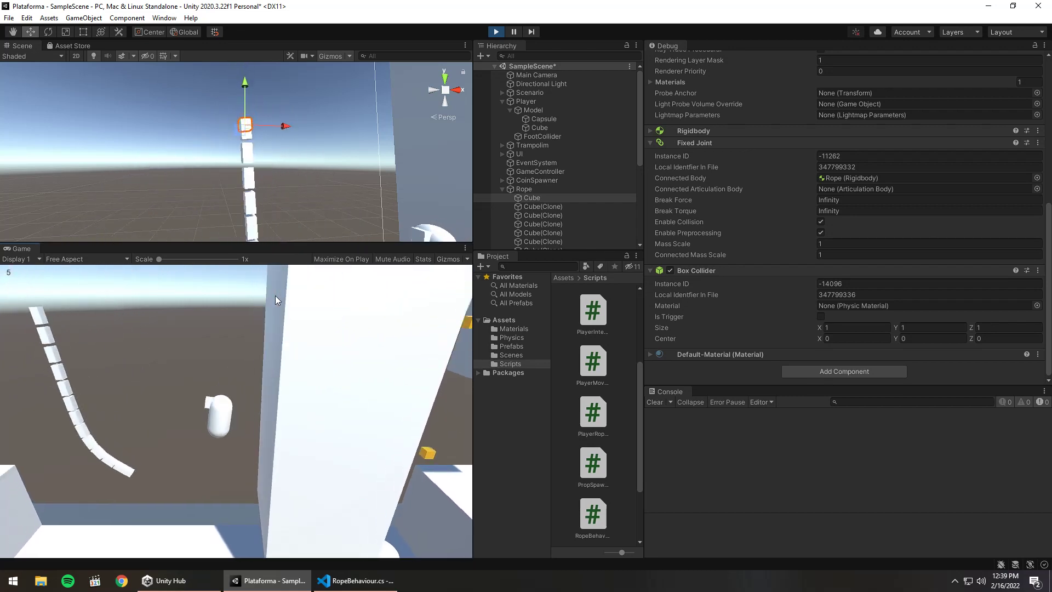
key(space)
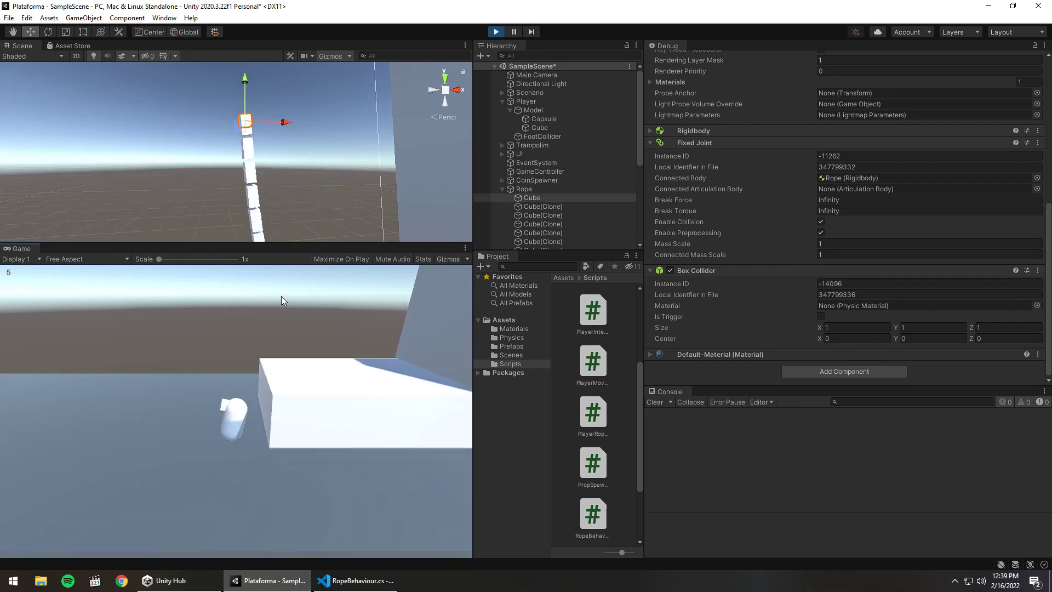
key(space)
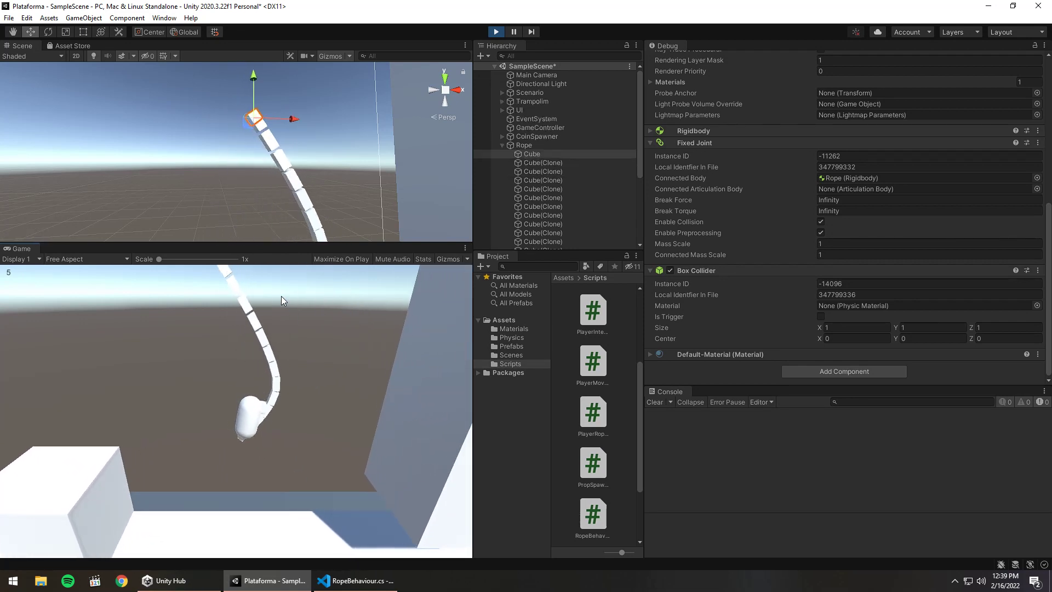
key(space)
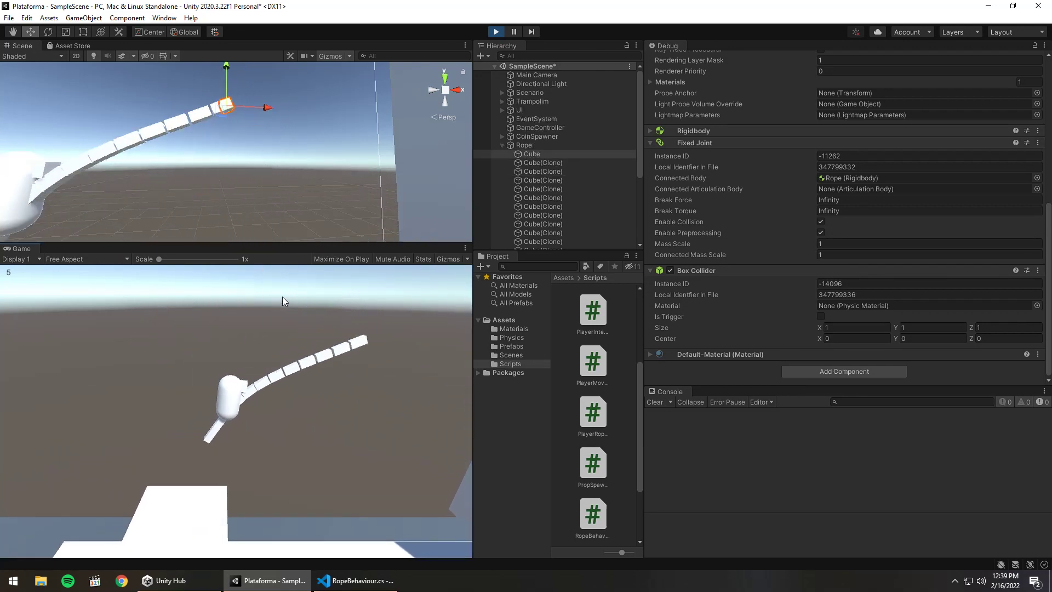
key(space)
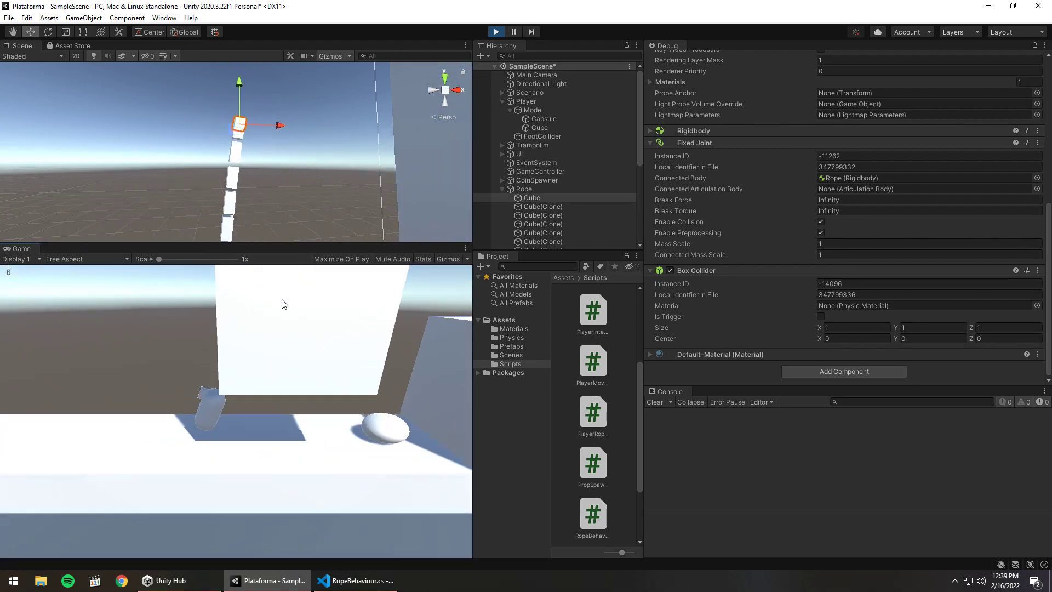
key(space)
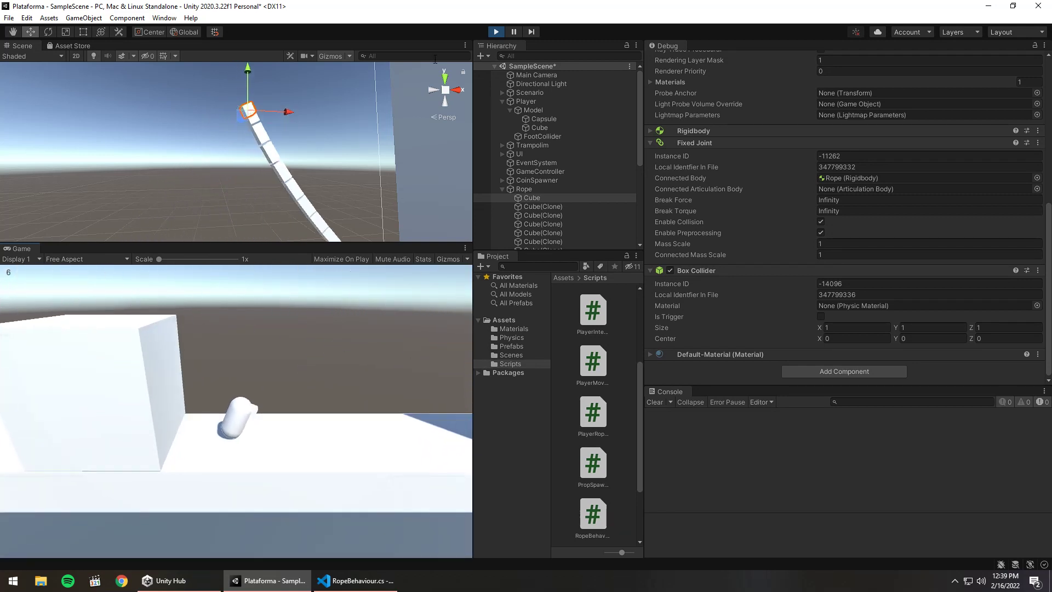
key(ctrl+p)
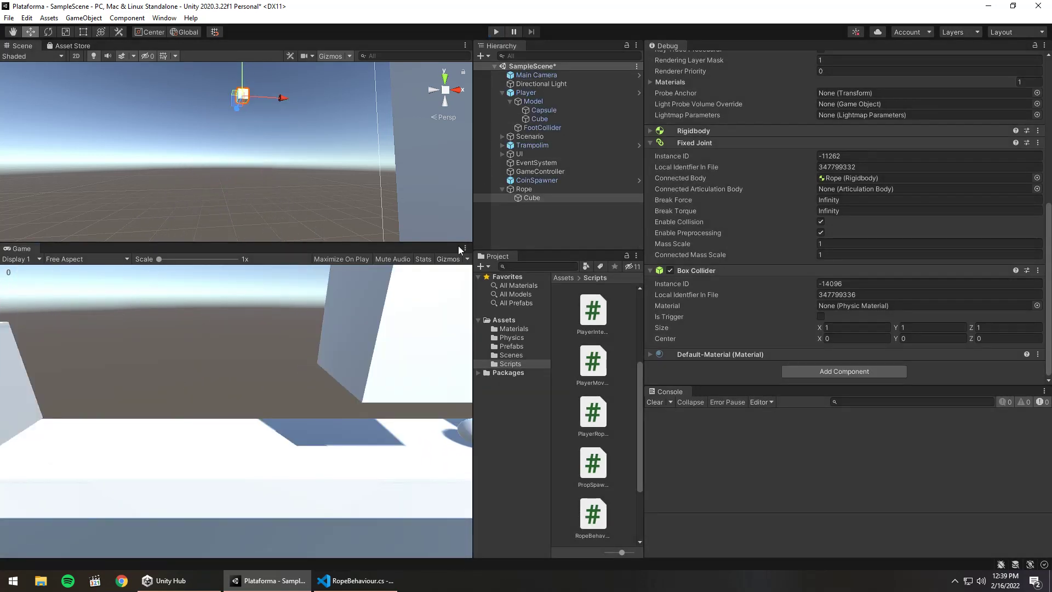